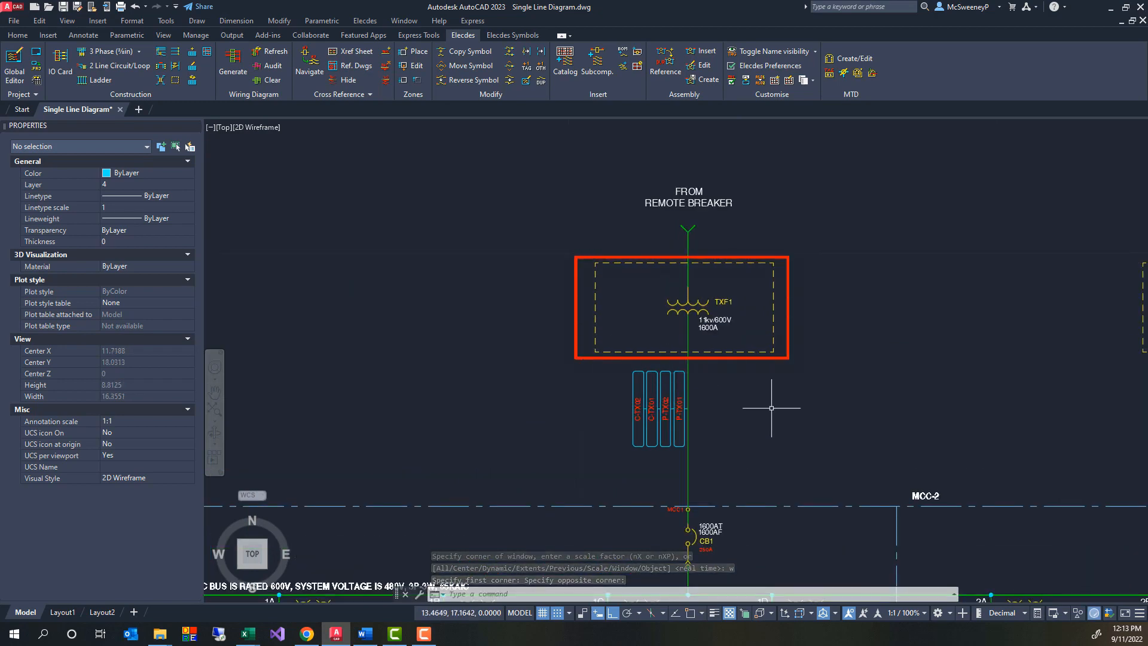
- Inspect the attributes of transformer TXF1, circuit breaker CB1 and cable C-TX02 in the single line diagram
click(705, 310)
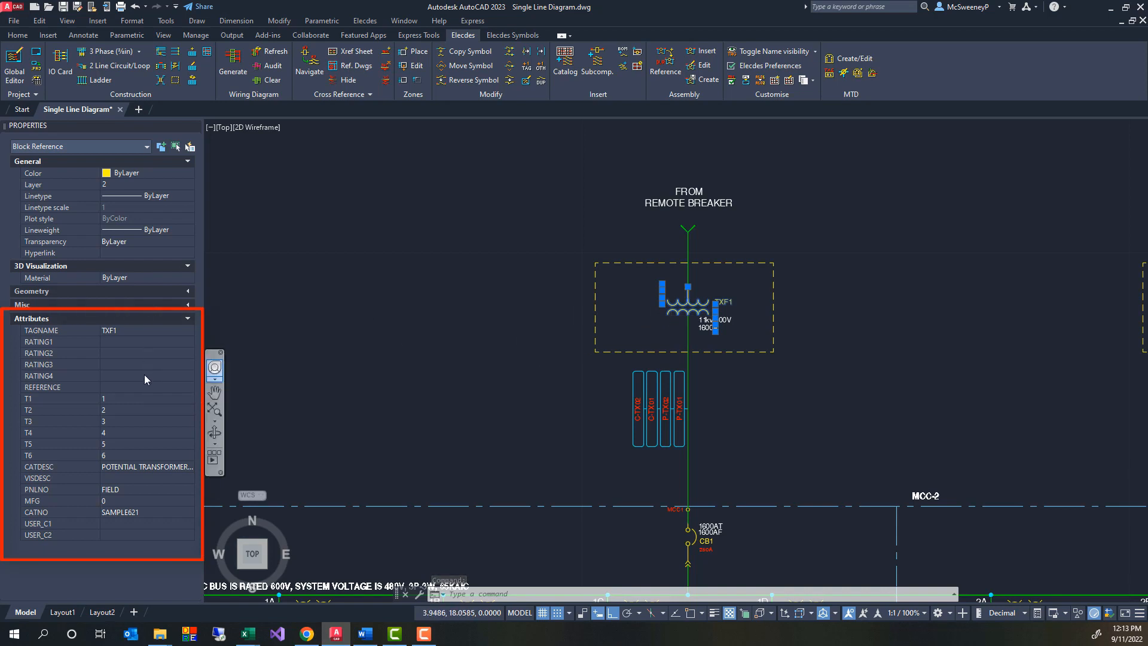
key(Escape)
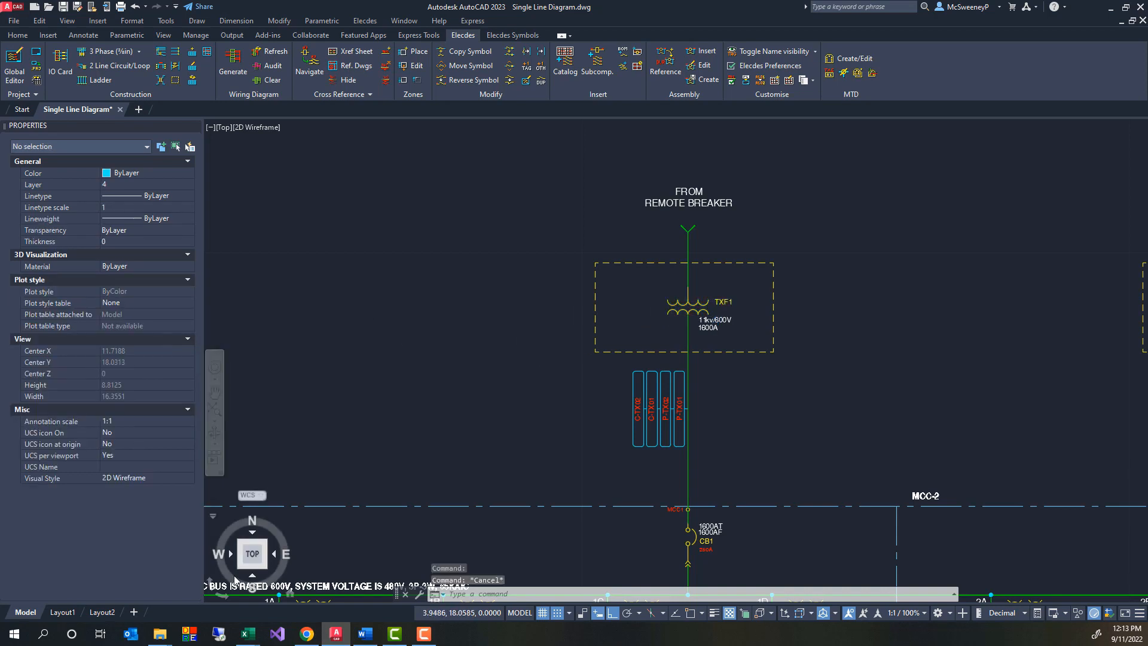
click(694, 535)
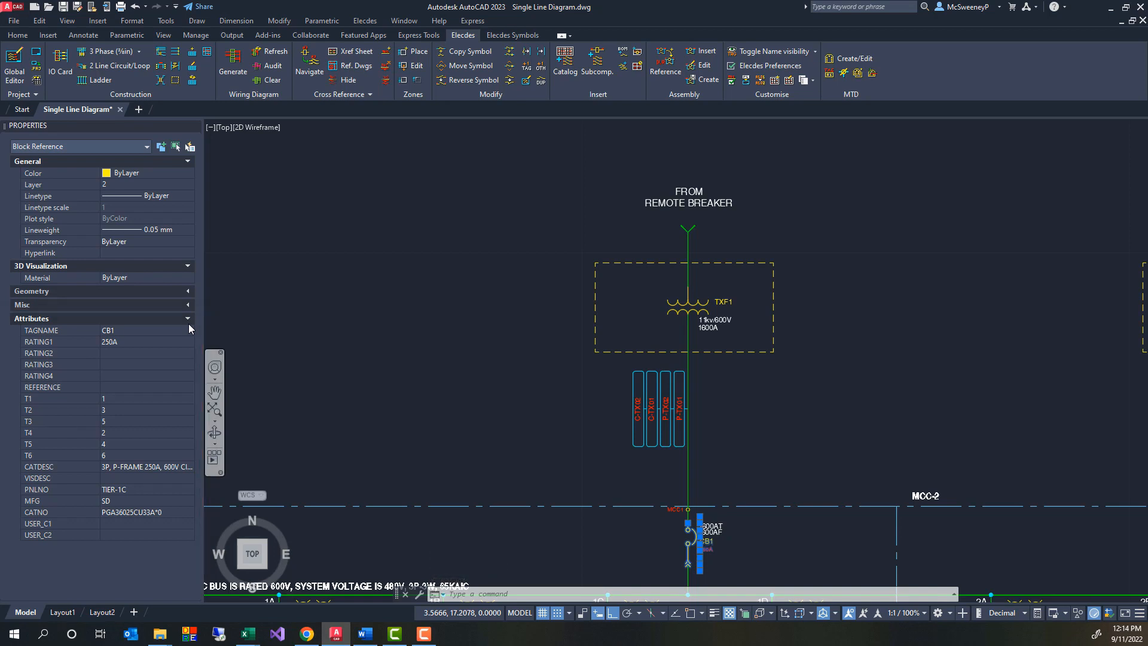
key(Escape)
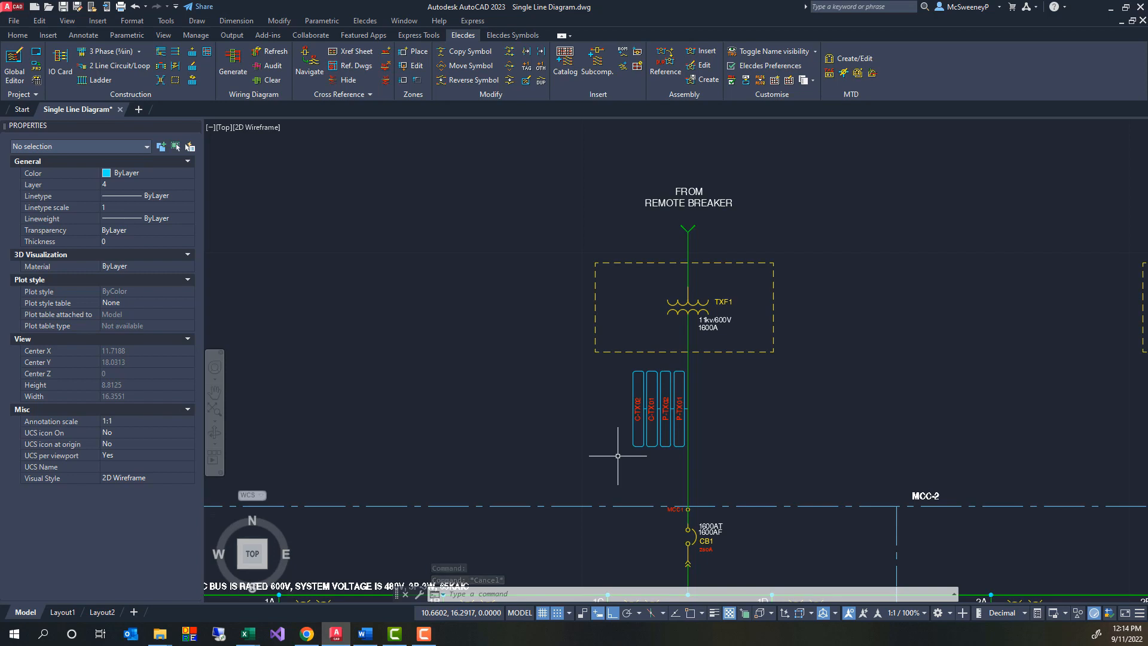
click(640, 408)
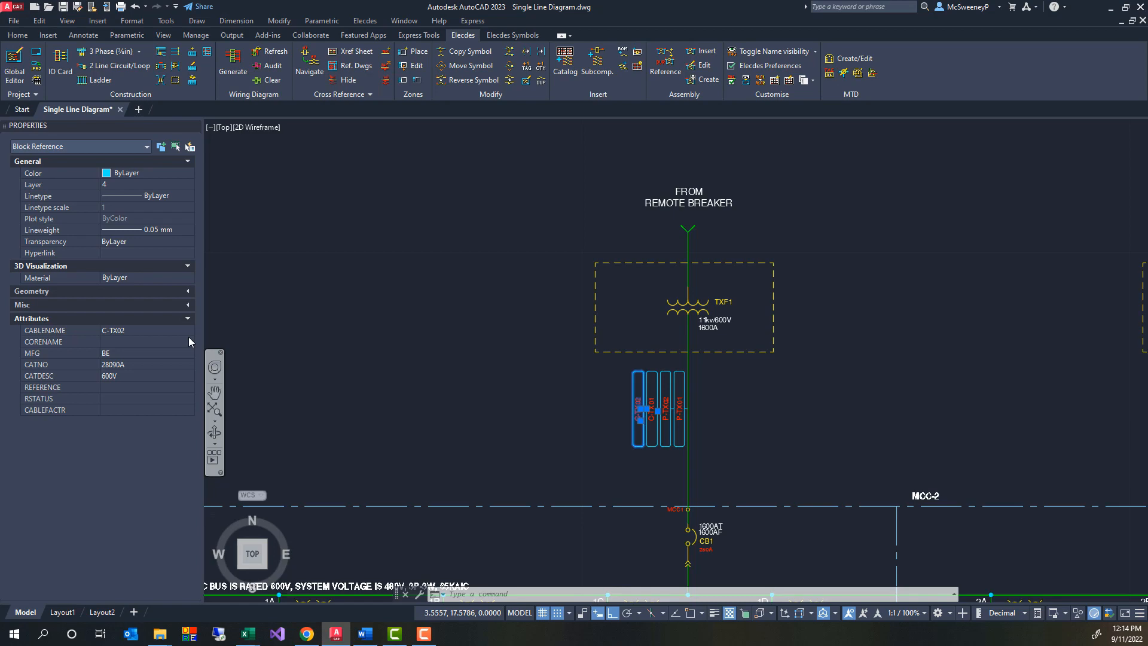
key(Escape)
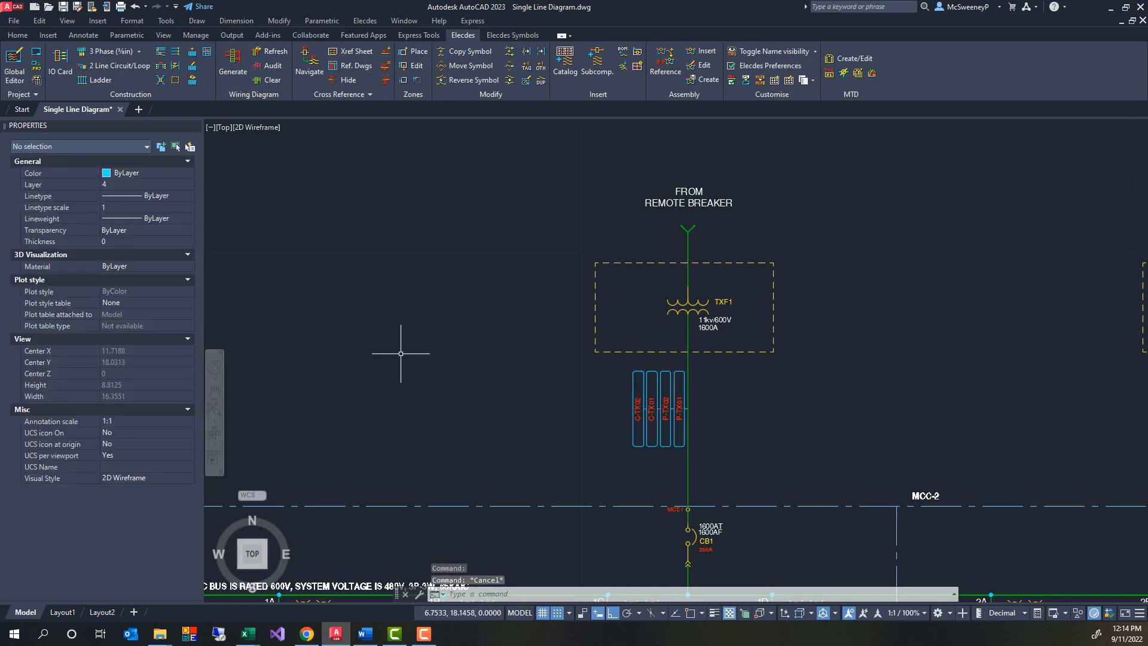
- View the whole single line diagram, then examine the lower part of the first motor feeder circuit closely
text(z)
key(Return)
text(e)
key(Return)
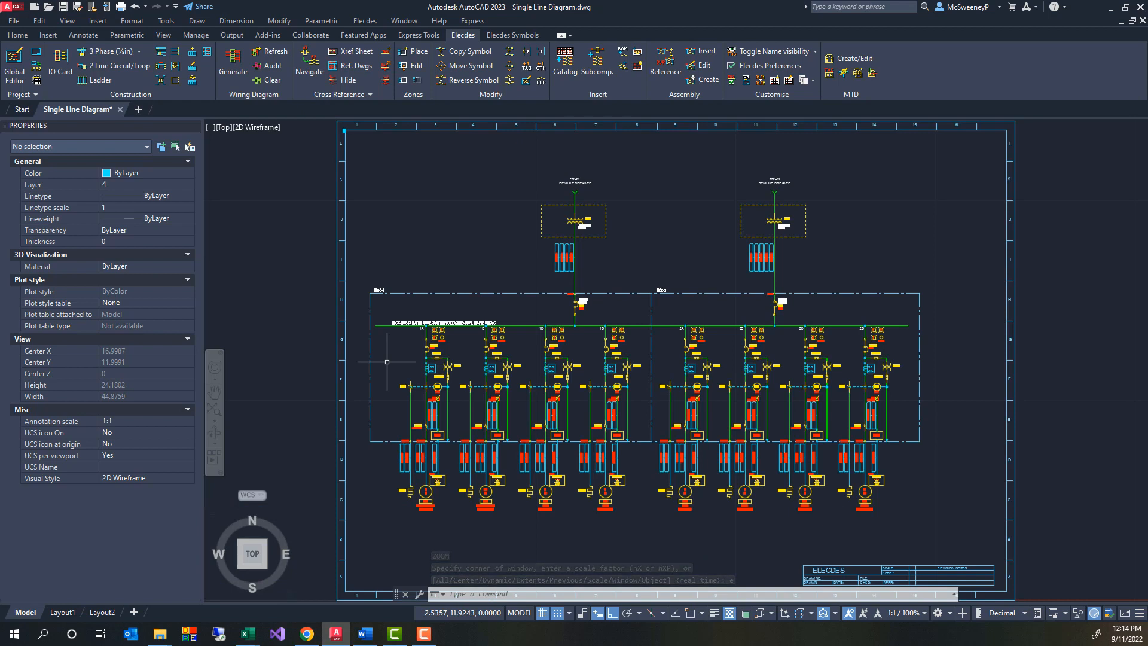
key(Return)
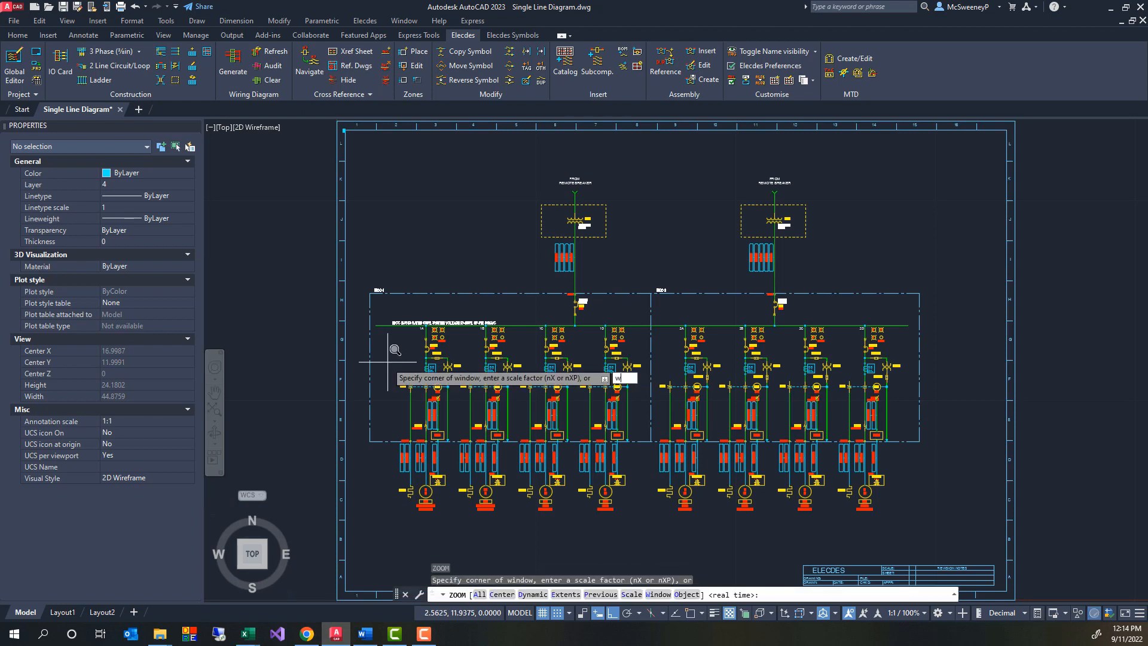
text(w)
key(Return)
click(380, 360)
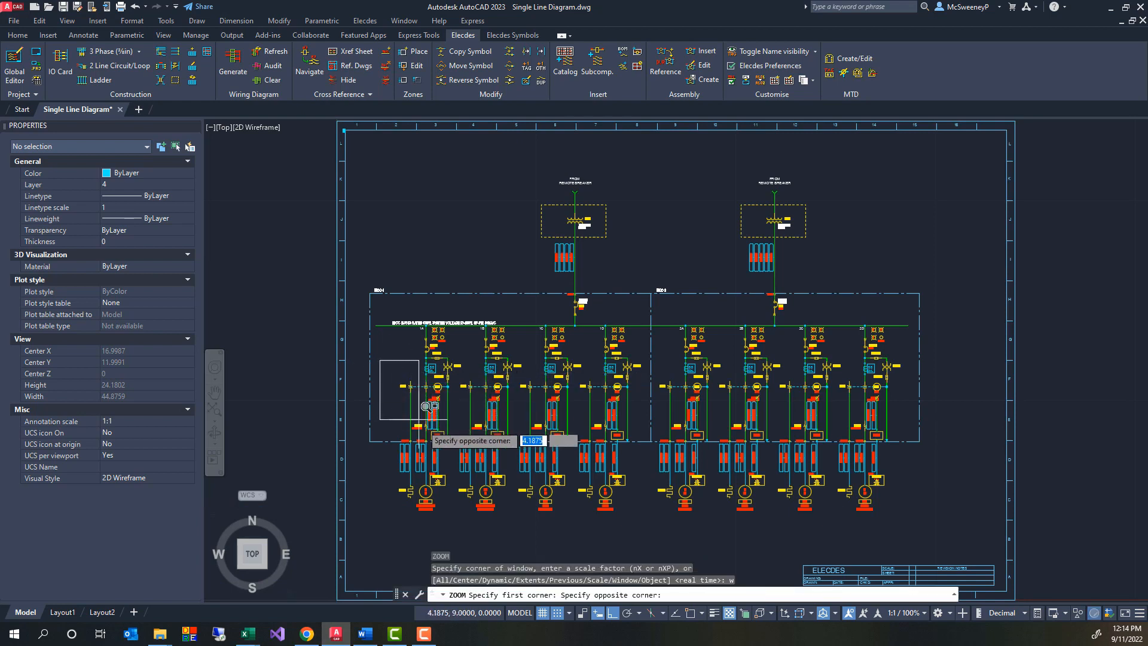
click(467, 508)
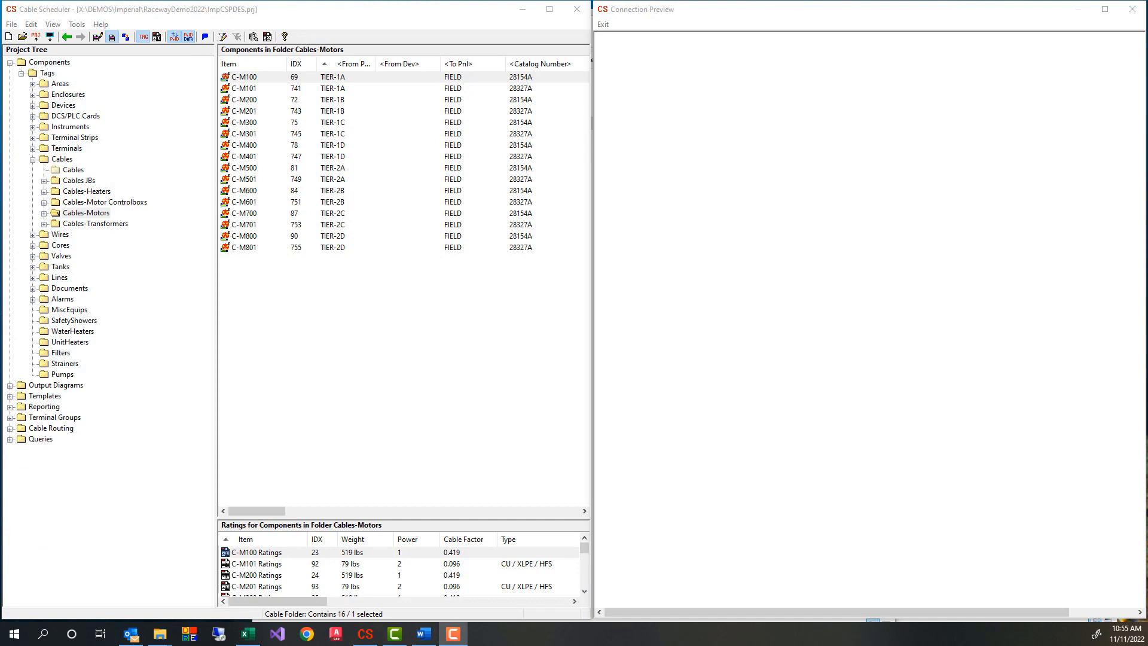
- In Cable Scheduler, review the motor controlbox, heater and junction box cable folders and preview the connections of C-TT-4008 and C-JB2
click(97, 203)
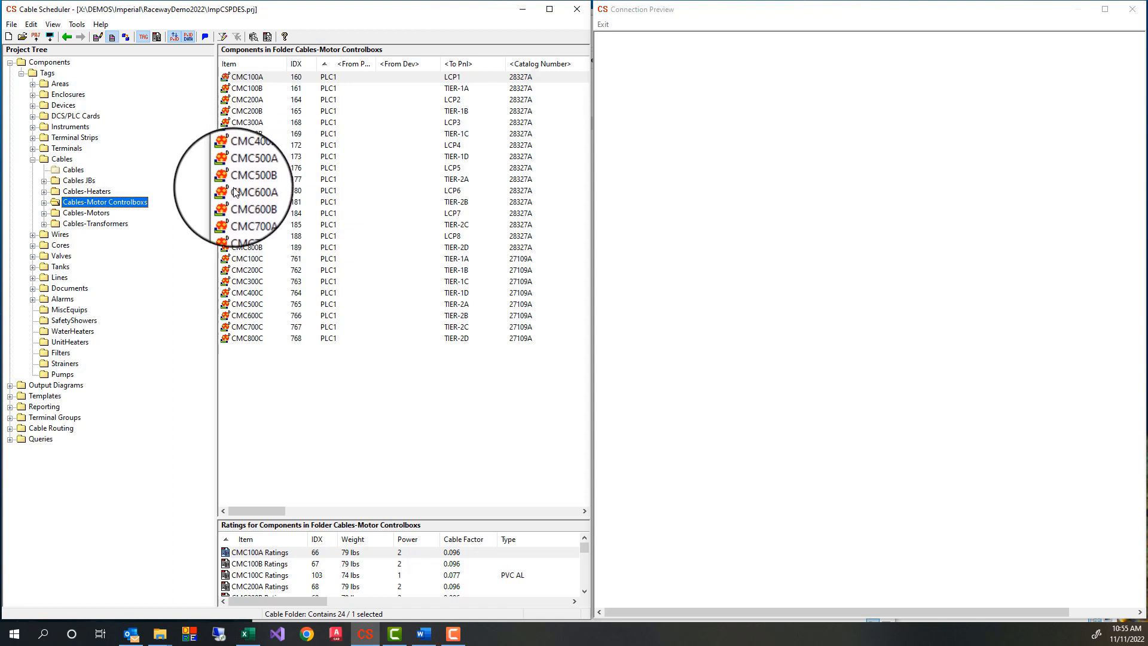
click(99, 192)
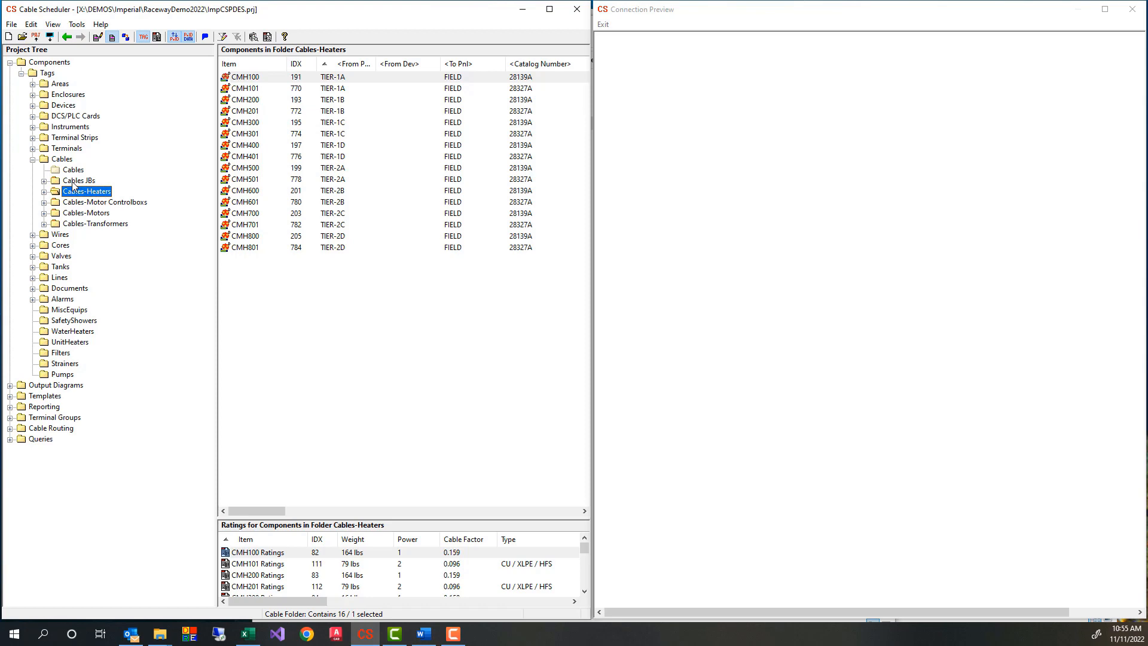
click(72, 181)
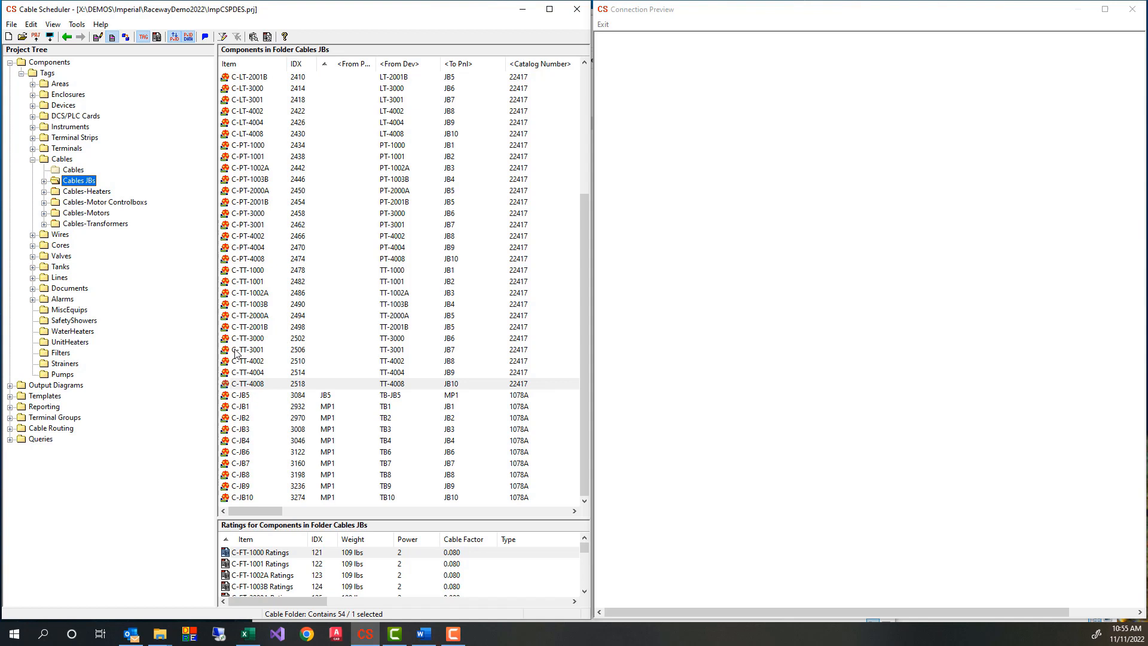
click(256, 384)
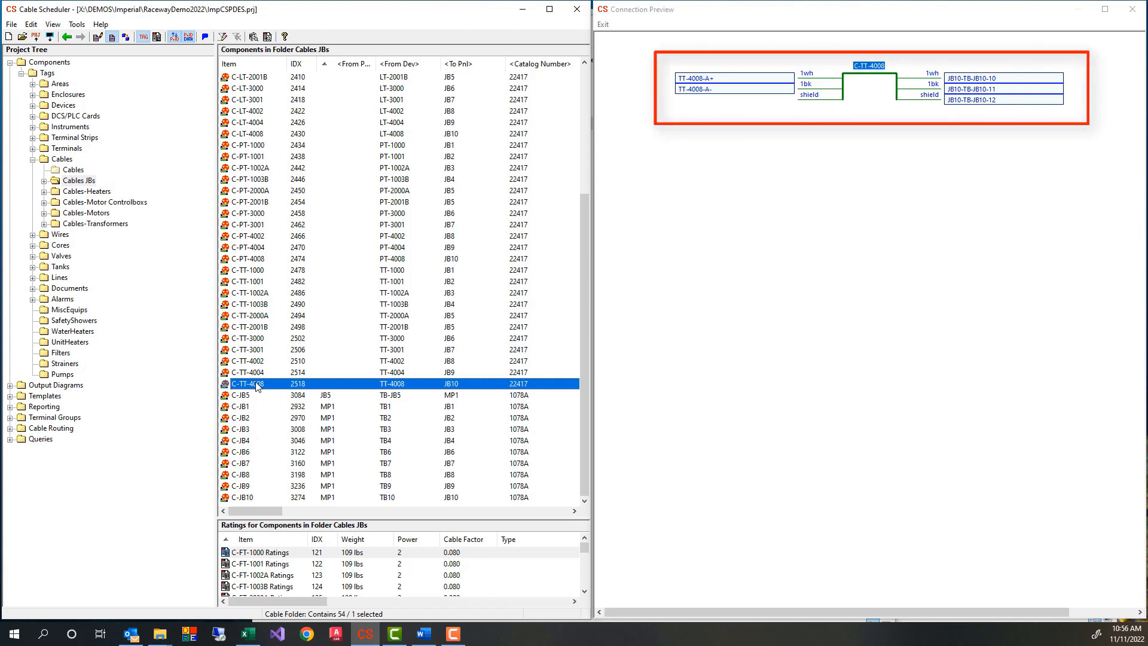
click(256, 408)
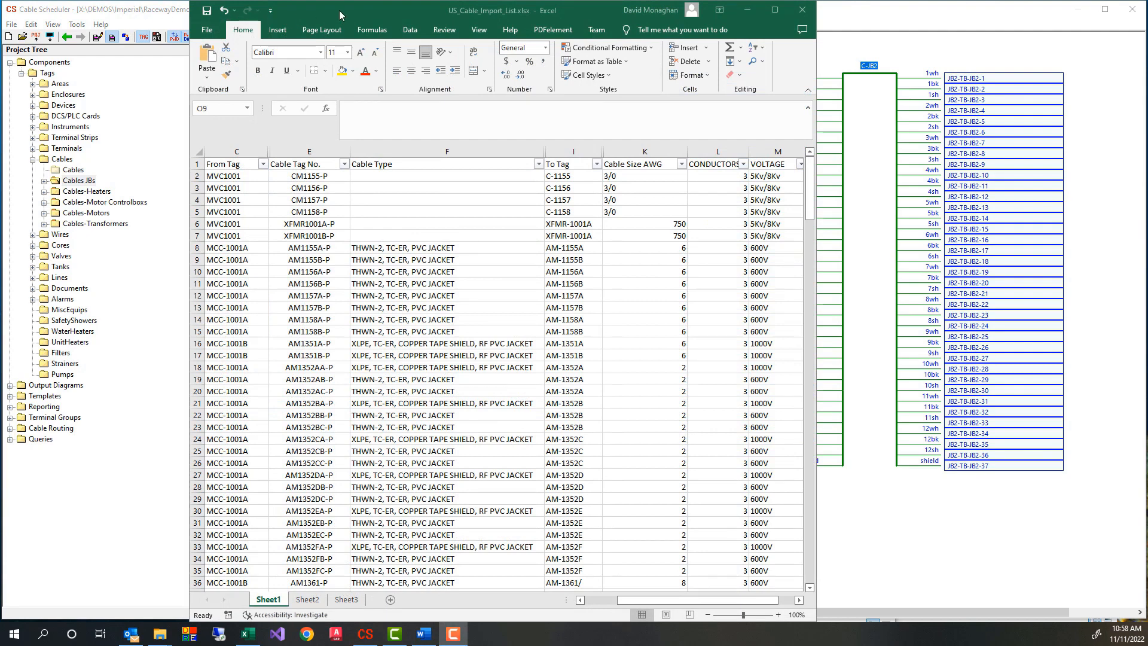
- Look over the US_Cable_Import_List.xlsx workbook, then switch to Cable Scheduler and open its file commands
click(358, 13)
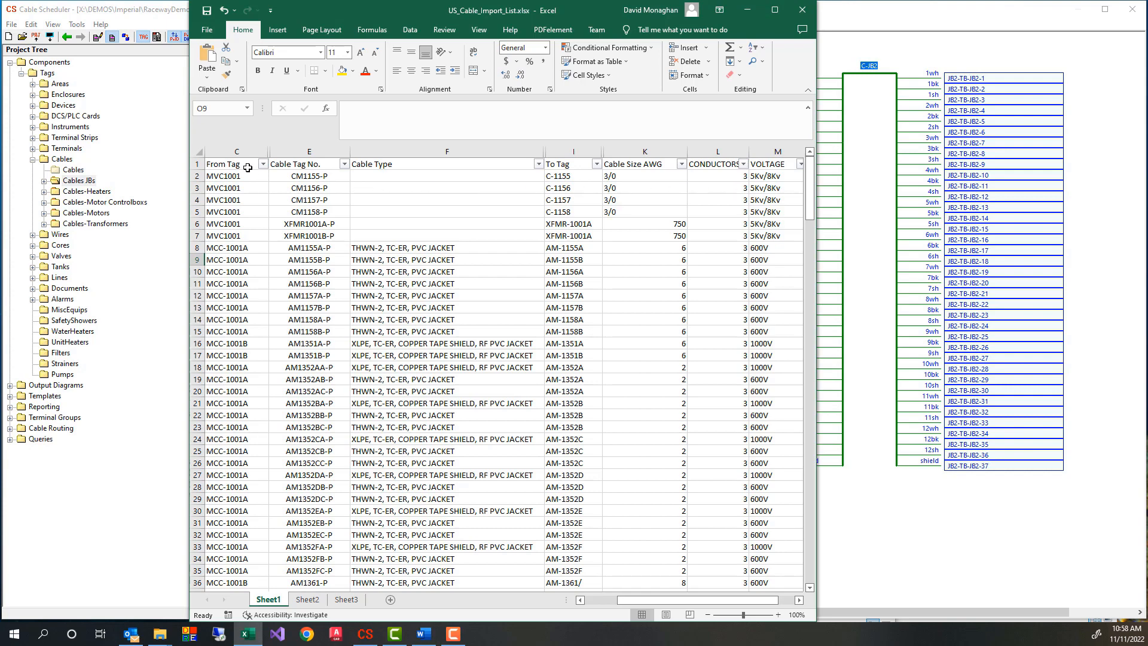
click(12, 25)
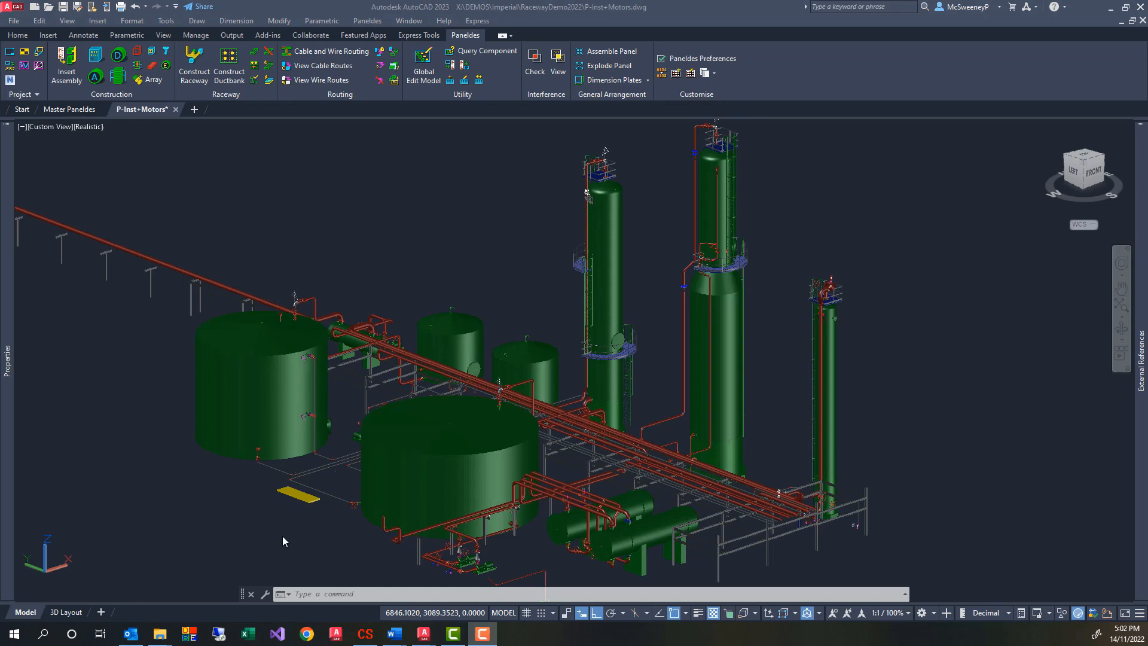
- Set the visual style of the P-Inst+Motors model to 2D Wireframe, with the yellow base slab in close view
scroll(282, 535, up, 2)
scroll(401, 524, up, 3)
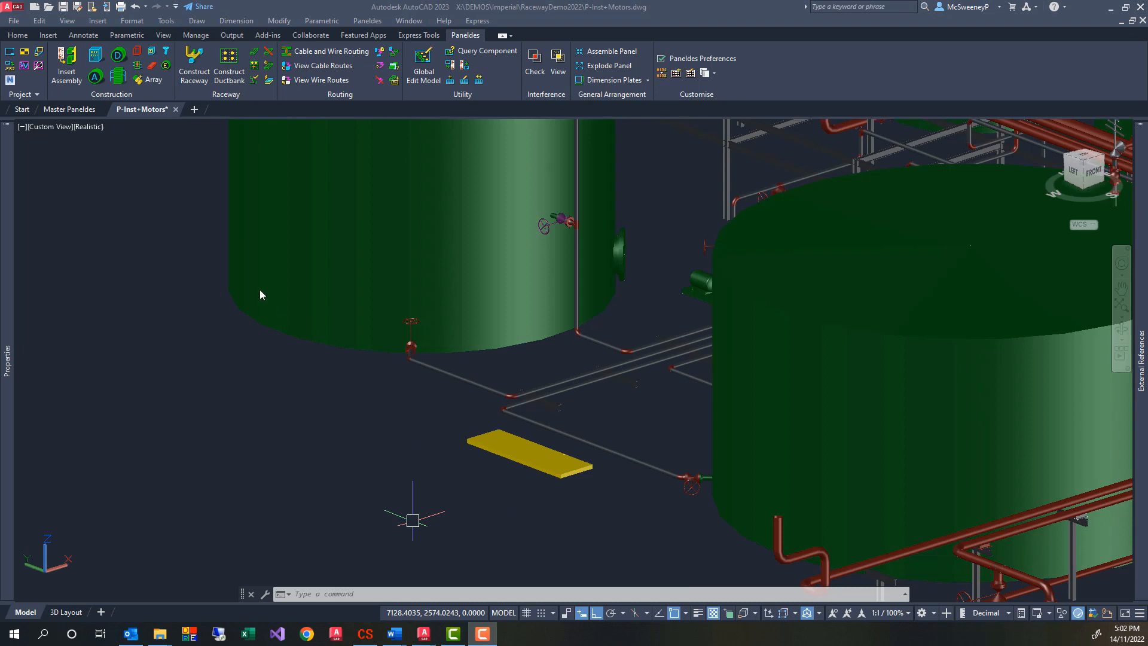
click(89, 127)
click(116, 158)
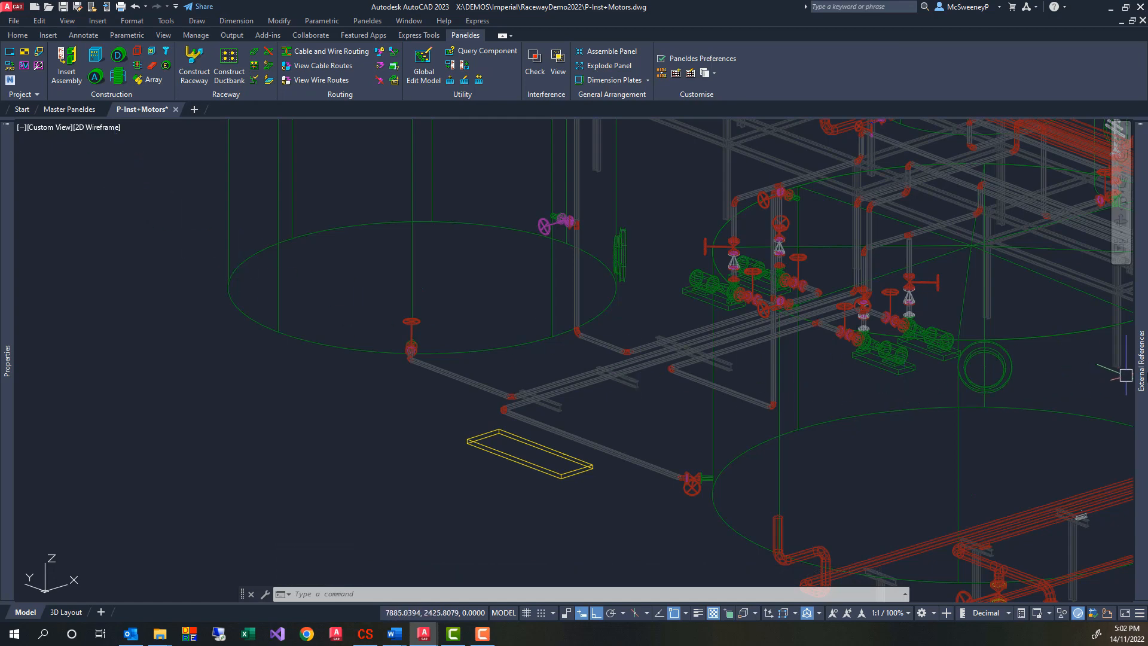
- Unload the 6-M-1000, 6-P-1000 and 6-S-1000 external references from the P-Inst+Motors model
mouse_move(1140, 362)
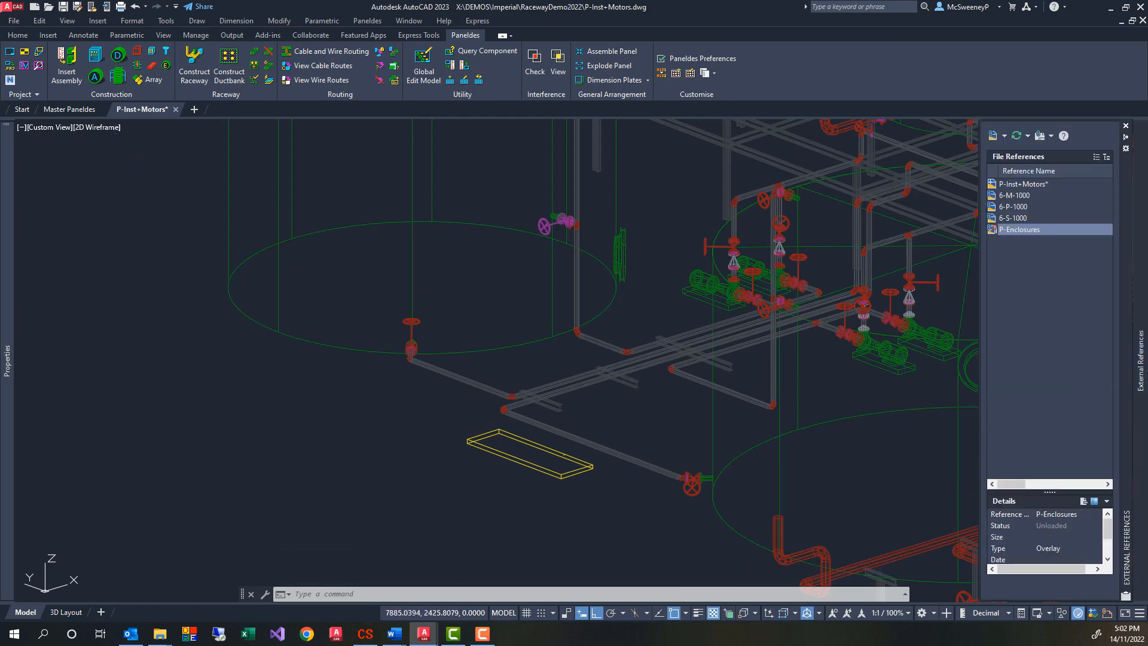
click(1016, 195)
right_click(1016, 196)
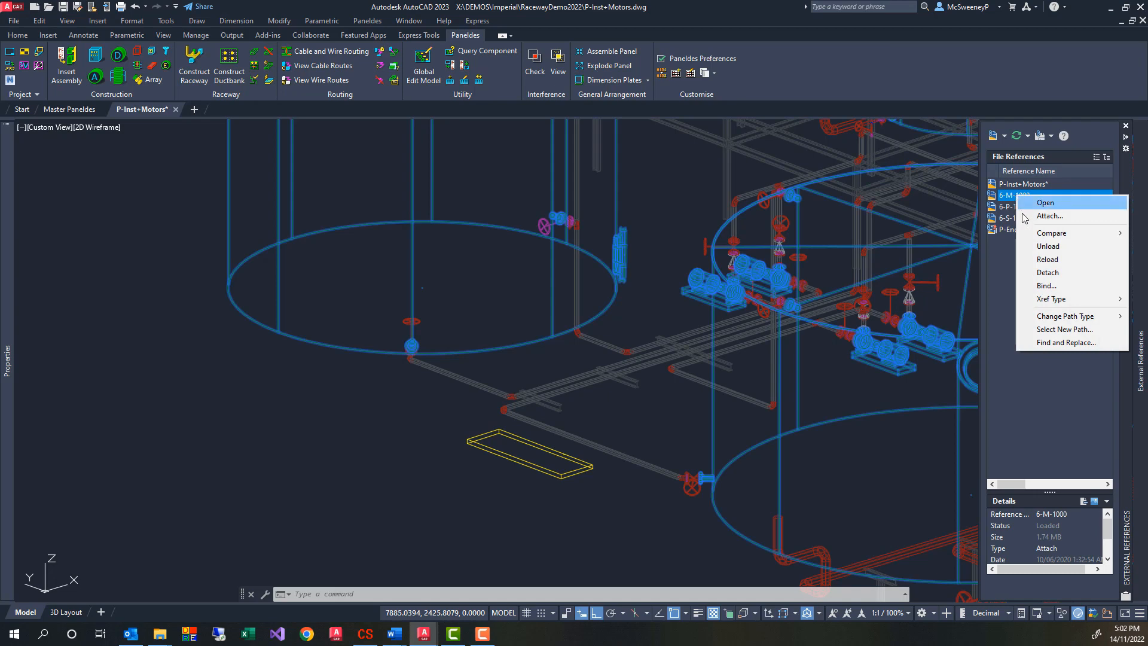
click(1047, 246)
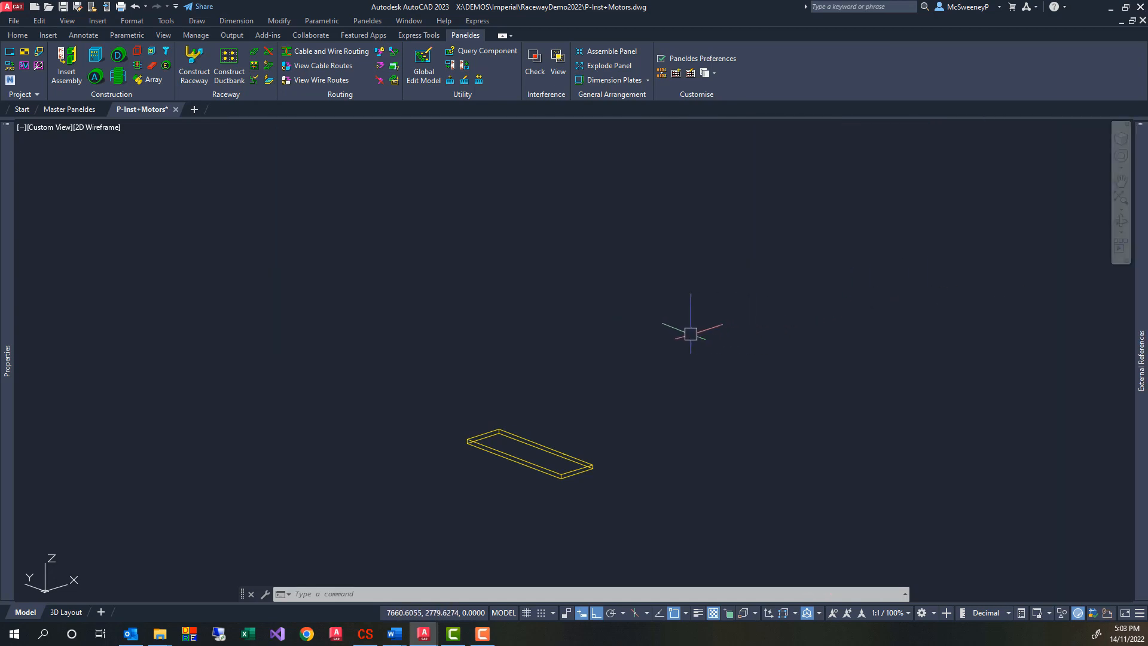
- Place panel P4 using the NEMA_4X_30x36 block at the back corner of the yellow base slab
click(96, 60)
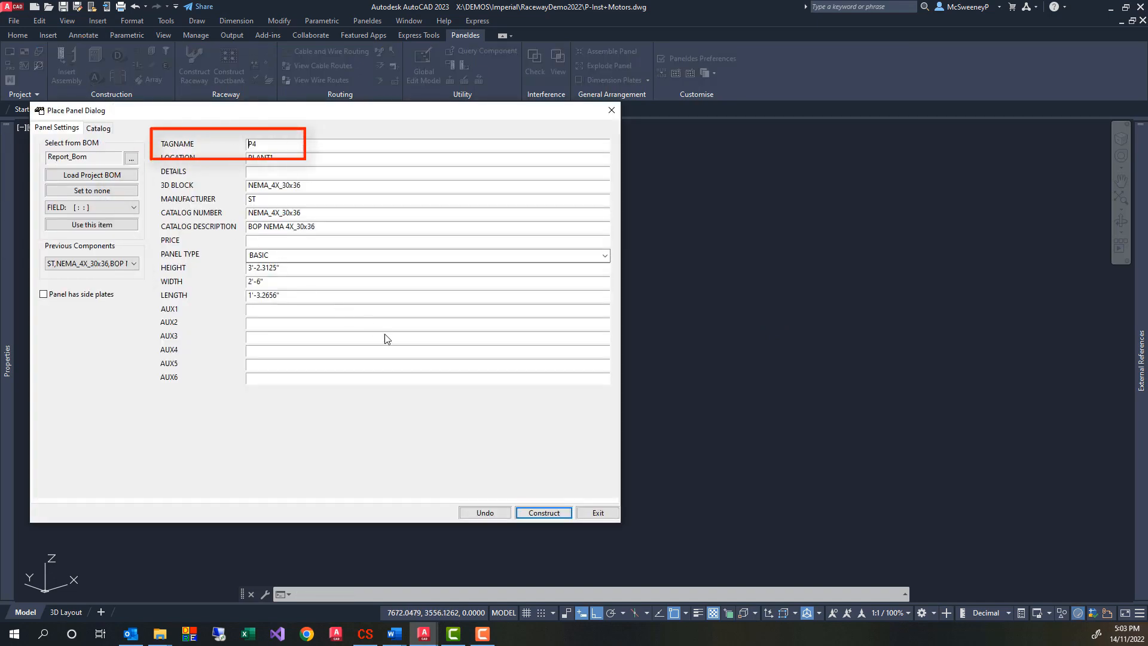
click(544, 512)
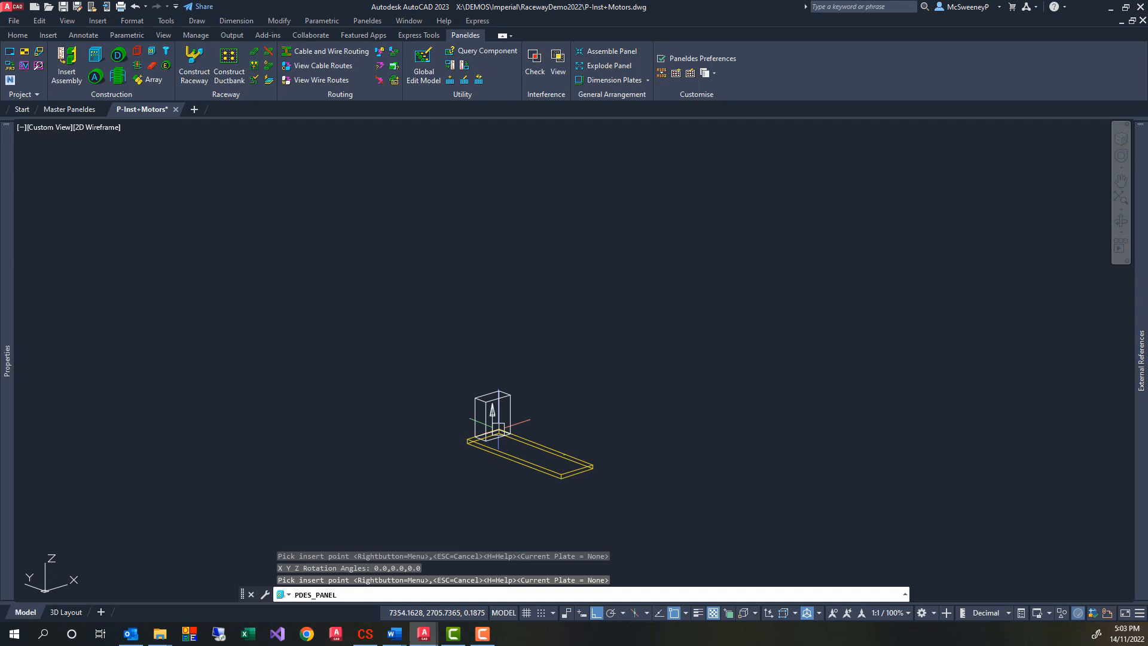
click(498, 429)
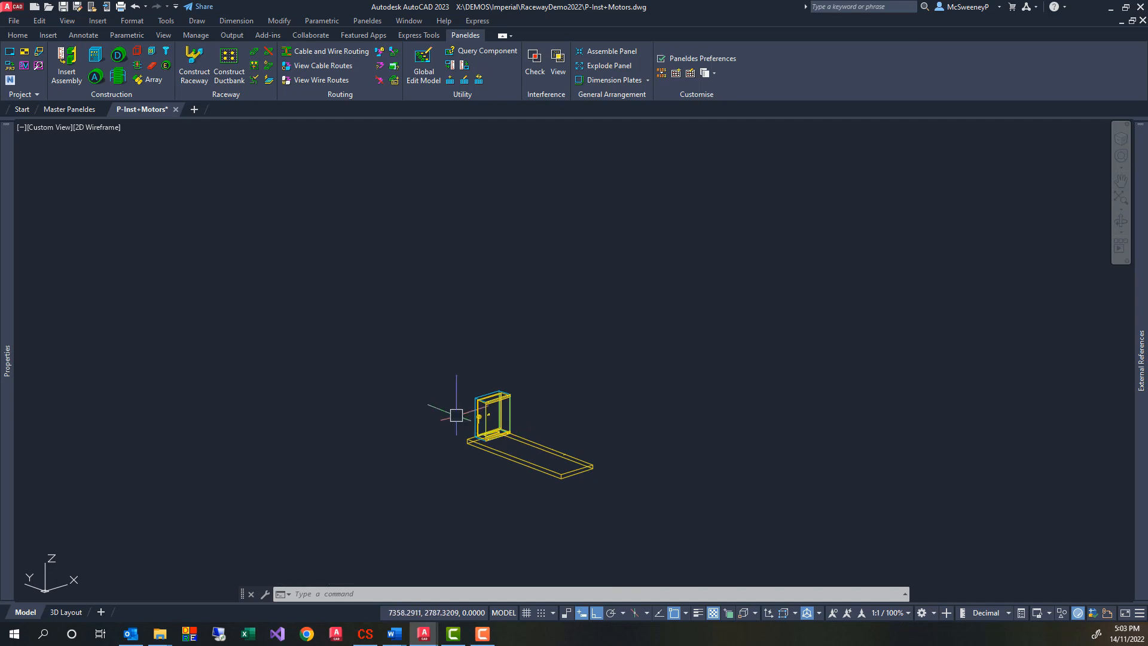
- Place AC motor M800 using the p3DMotor block, rotated 90 degrees about X, on the slab's end away from the panel
click(119, 58)
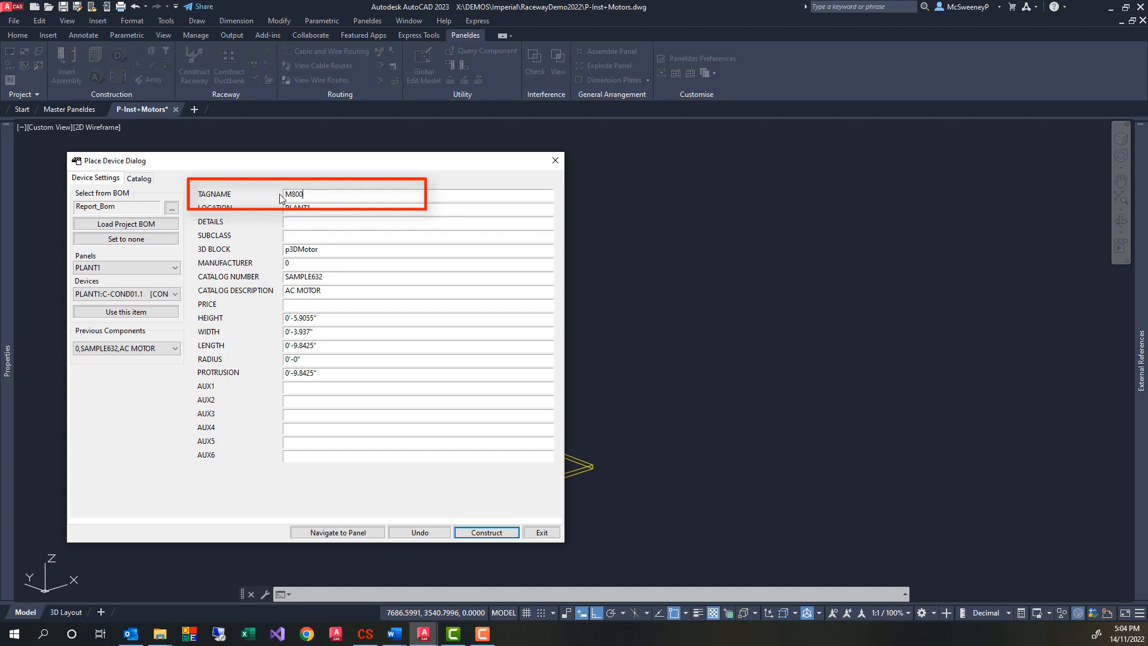
click(487, 532)
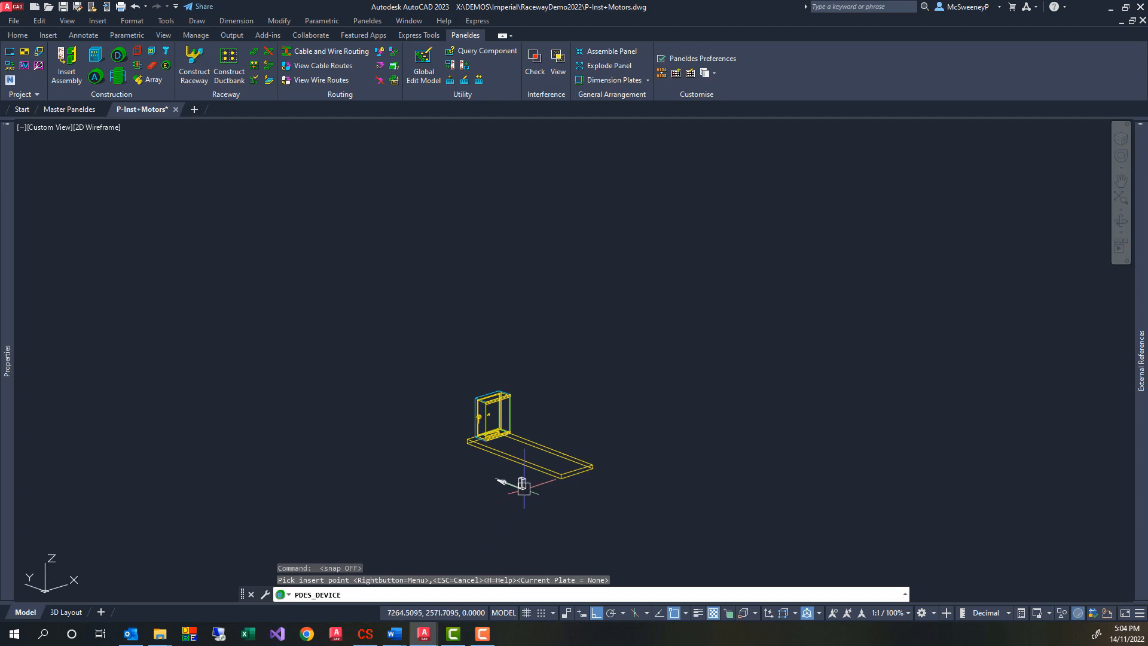
scroll(565, 436, up, 1)
key(x)
scroll(558, 467, up, 2)
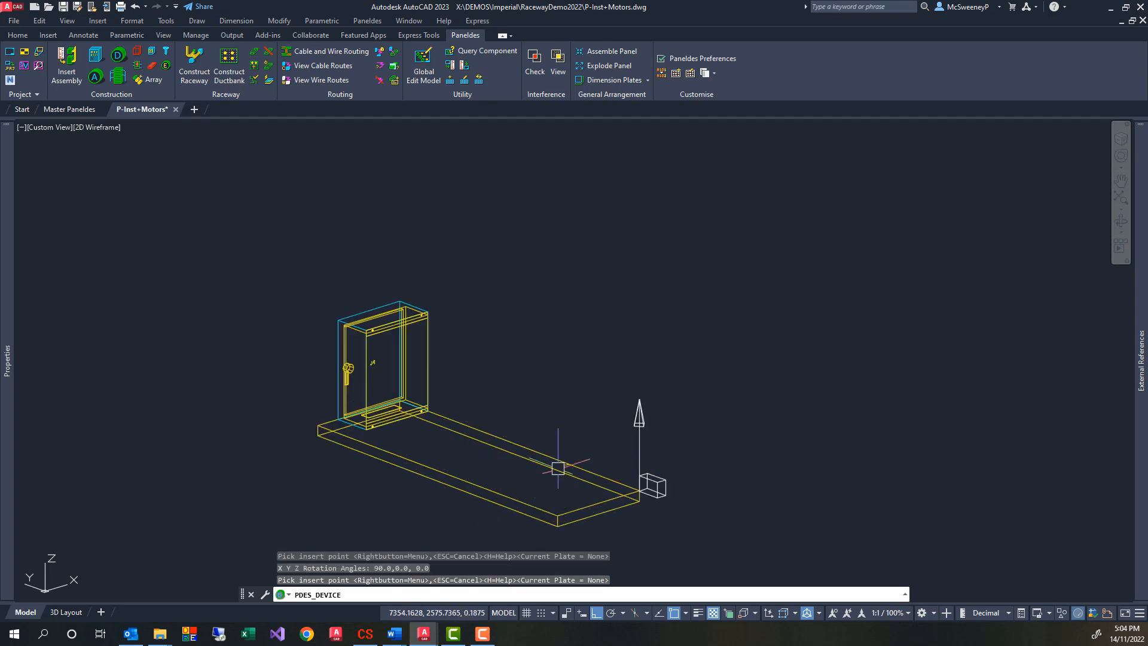
click(564, 465)
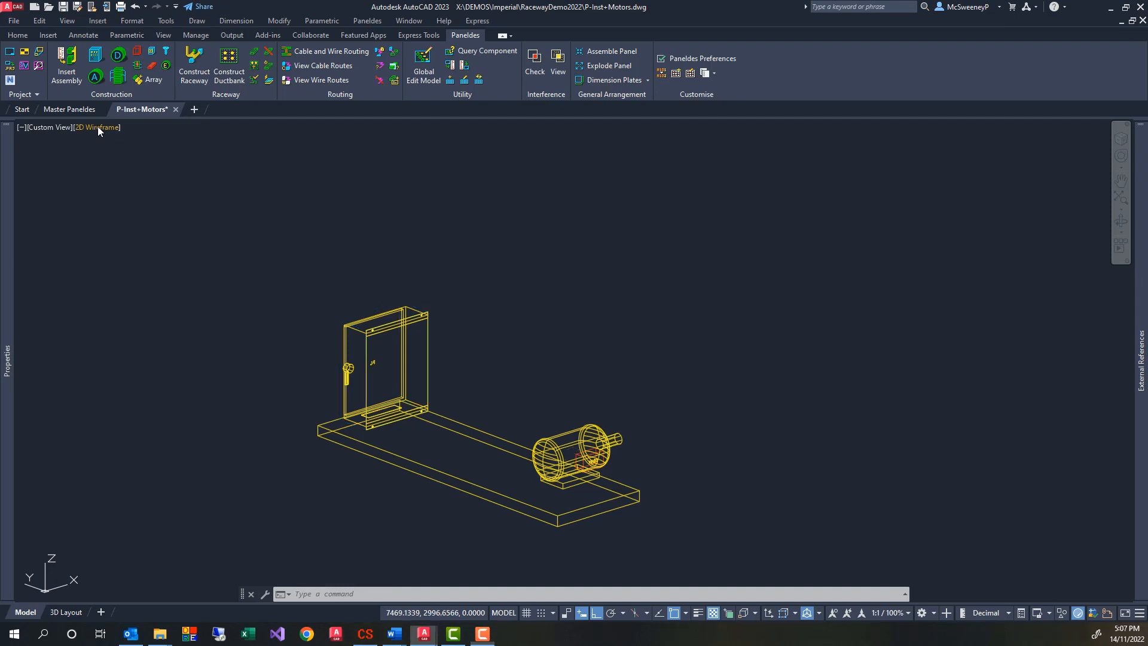
- Set the visual style to Realistic and inspect the placed panel and motor from the opposite side with 3D orbit
click(98, 126)
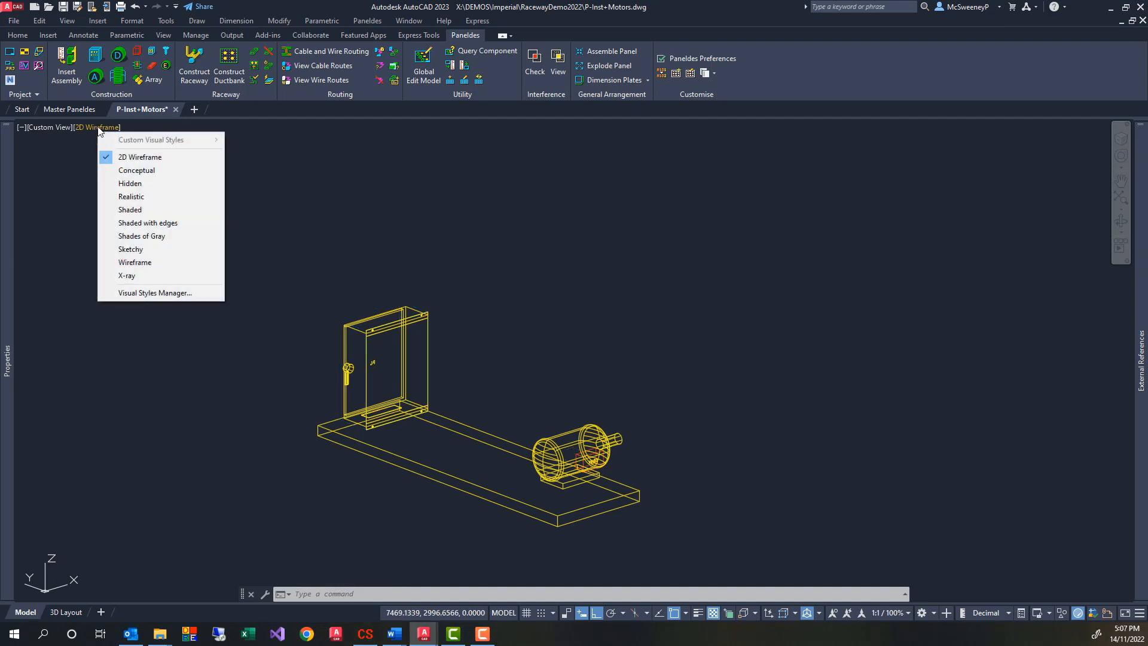
click(131, 197)
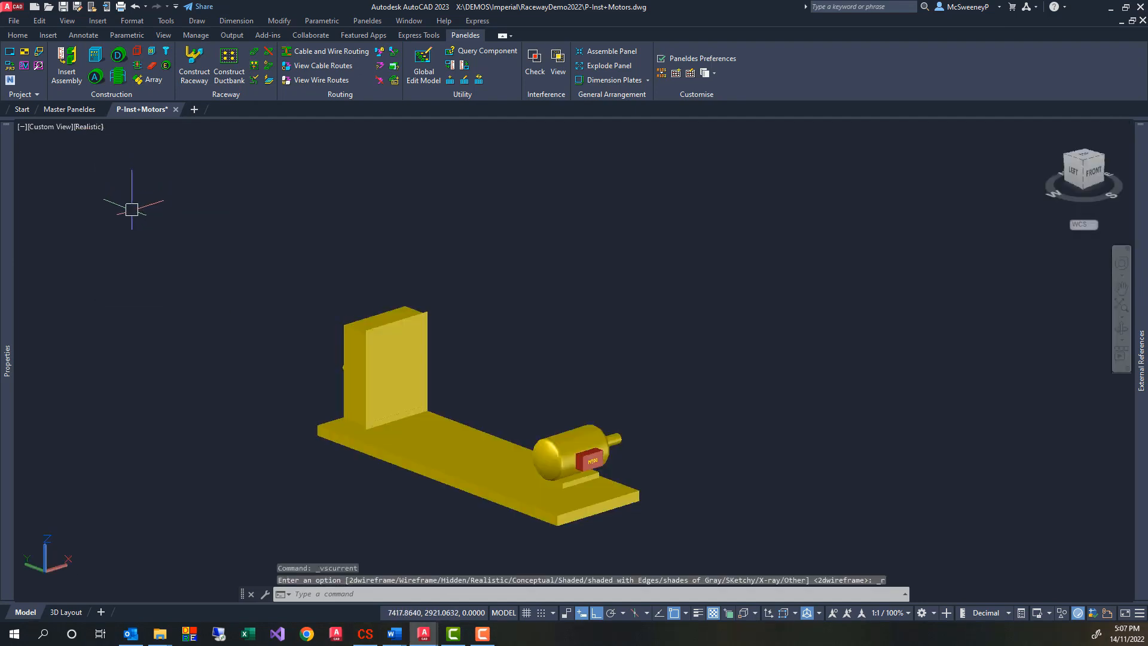
text(3DO)
key(Return)
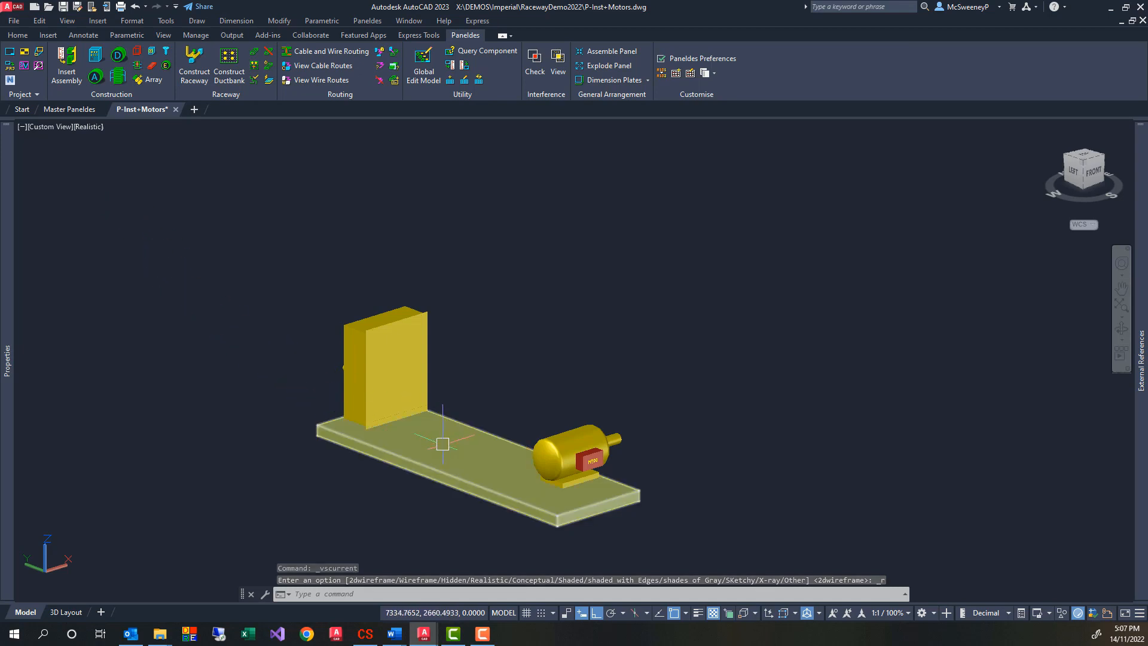
drag(472, 459, 323, 455)
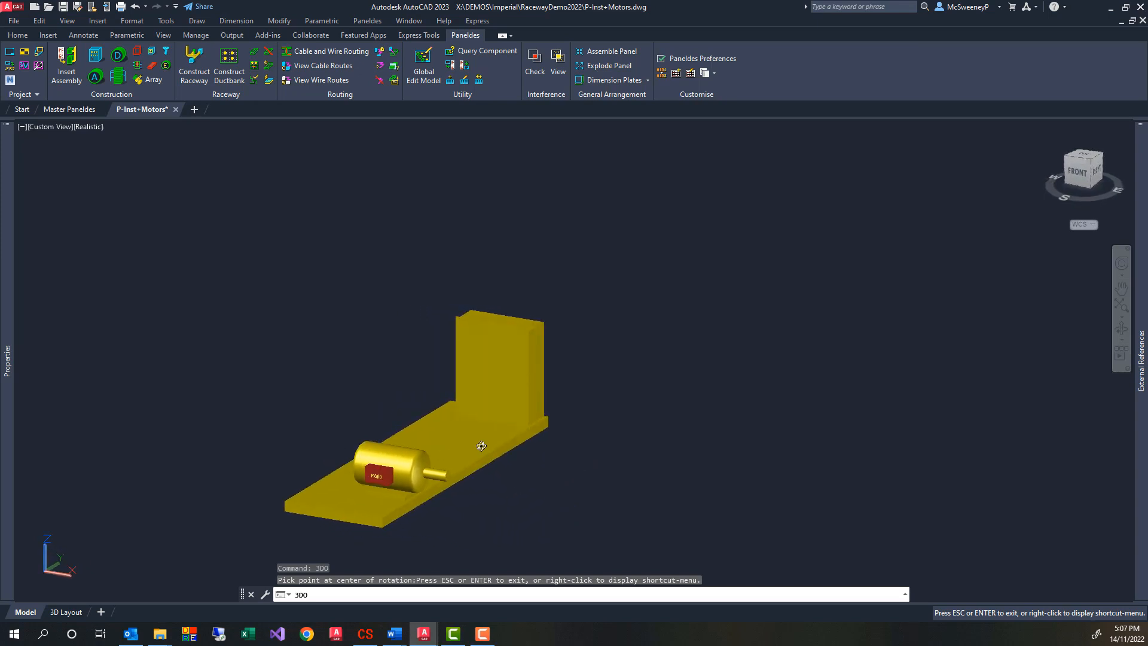
drag(481, 446, 281, 453)
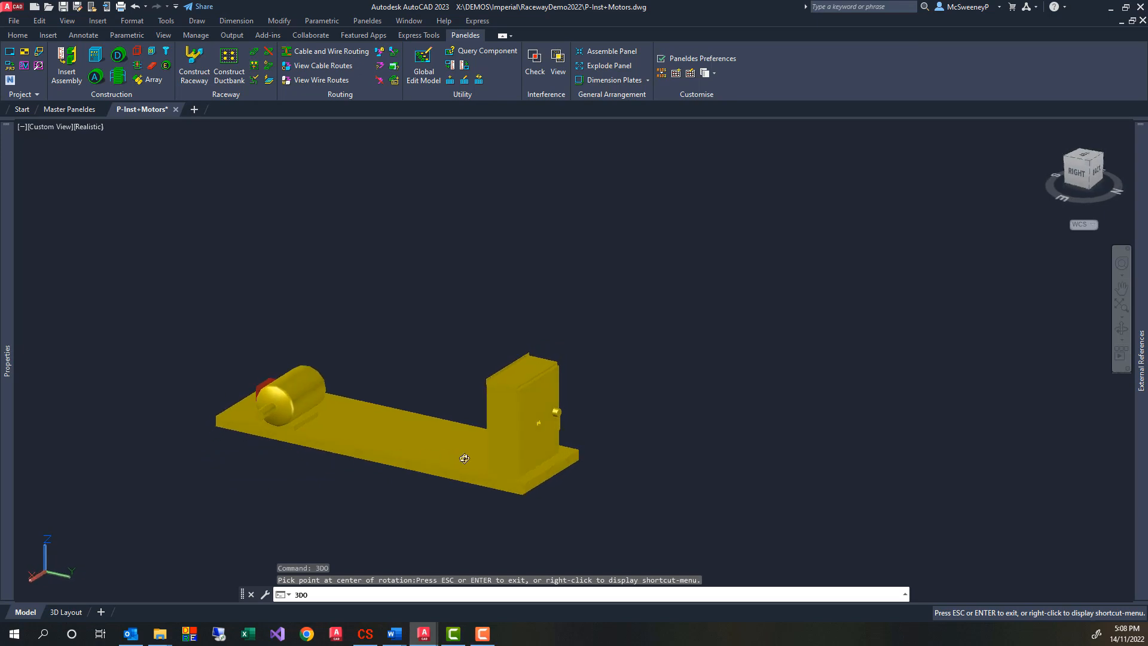
scroll(553, 447, up, 5)
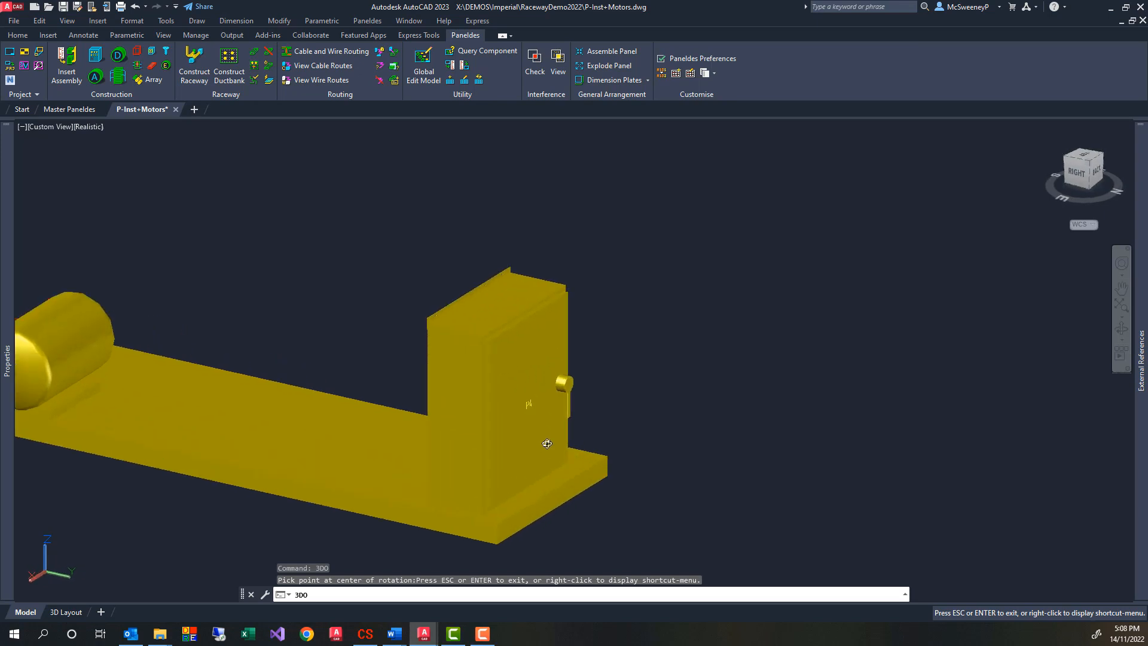
- Inspect panel P4 and motor M800 on the slab with 3D orbit and set the visual style to 2D Wireframe
drag(545, 445, 502, 444)
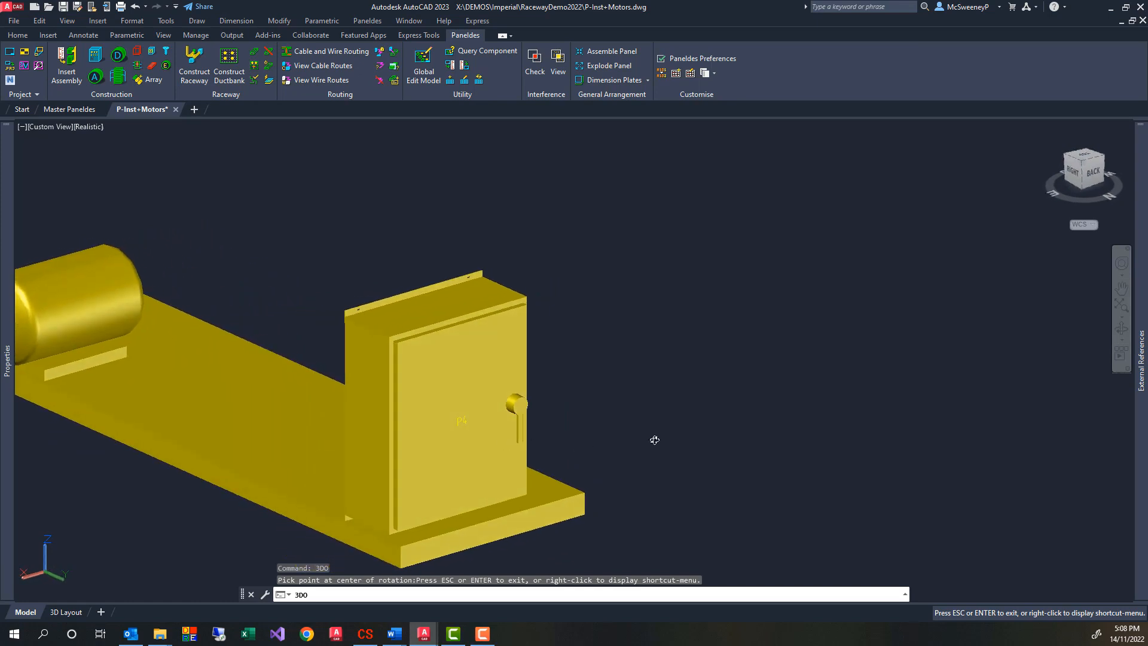
scroll(654, 440, down, 2)
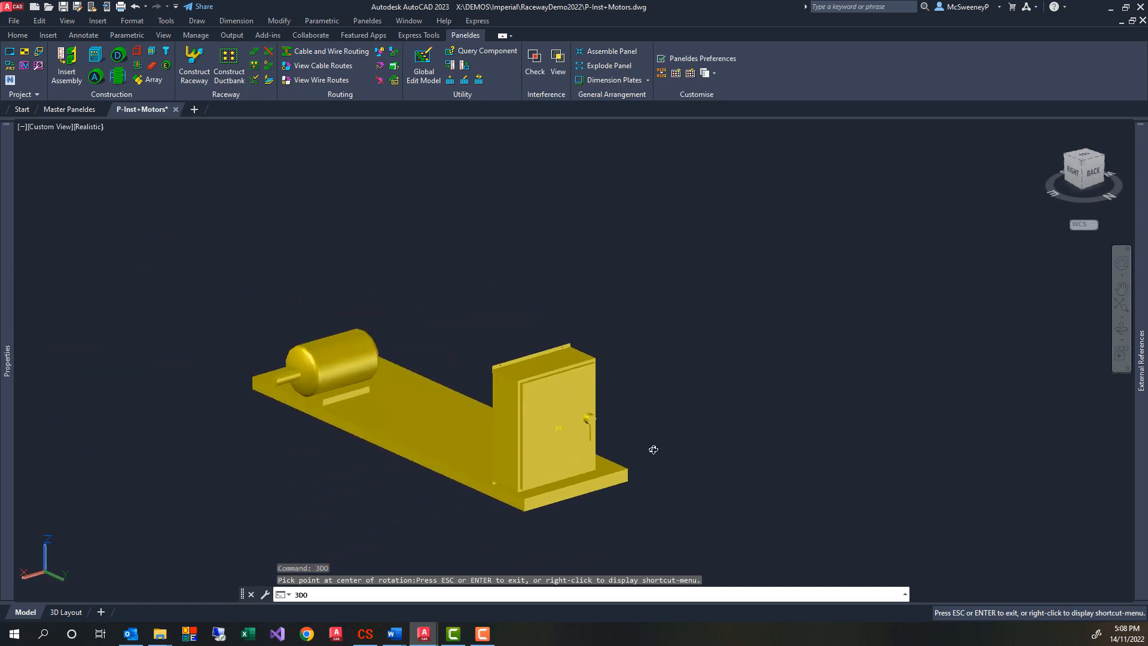
scroll(654, 449, down, 1)
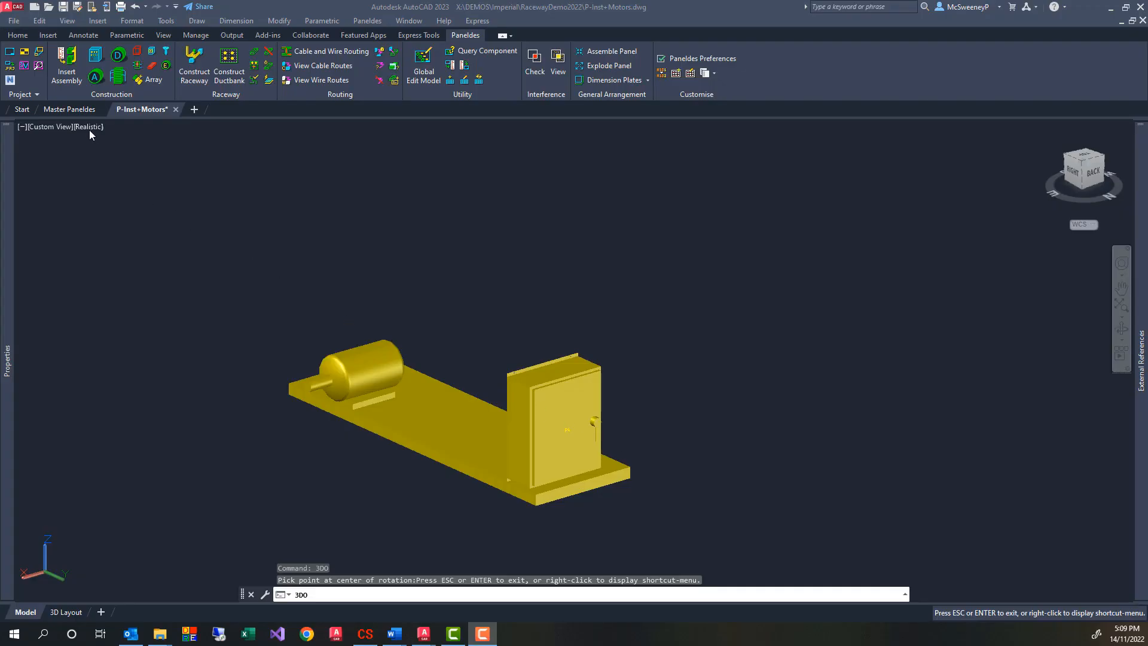
click(90, 126)
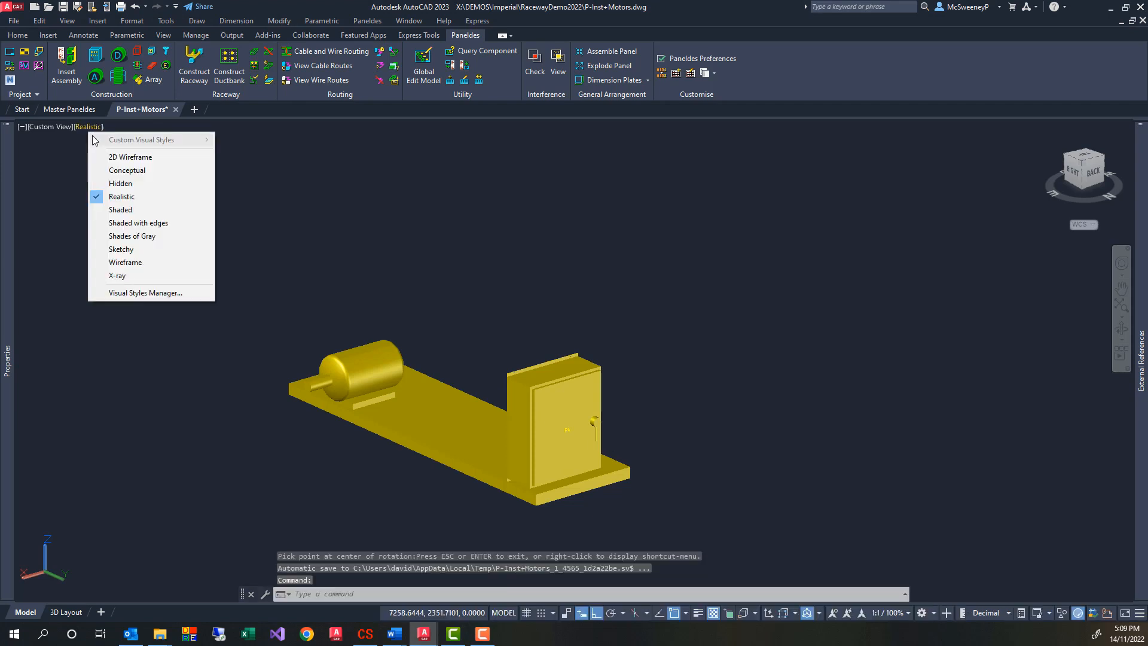
click(115, 158)
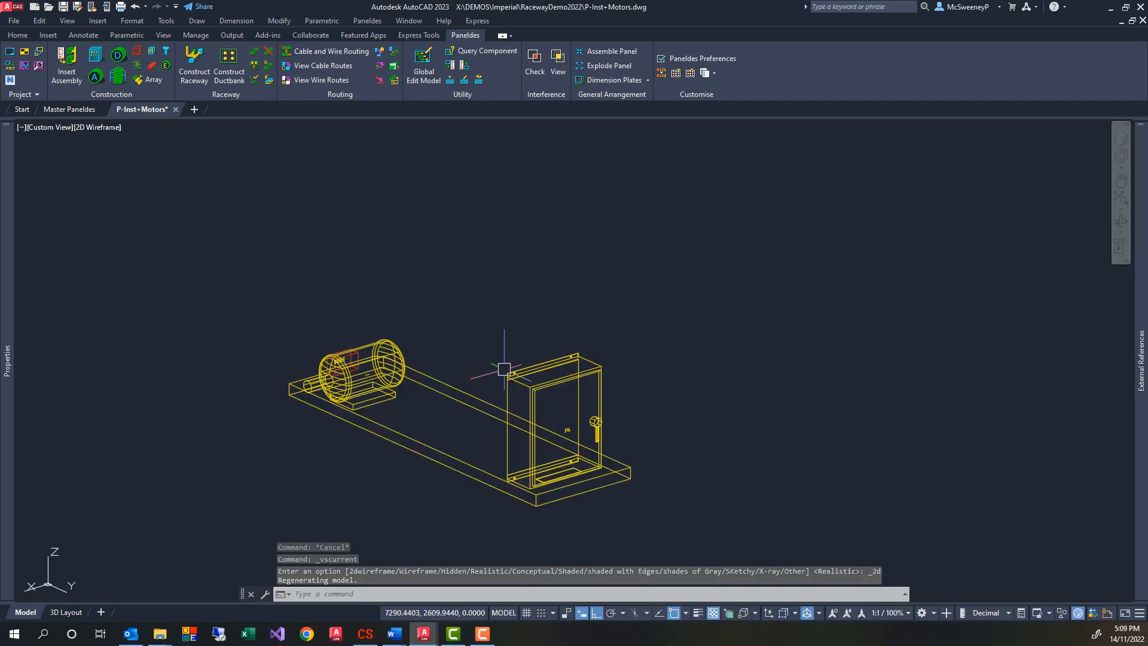
- Reload the 6-M-1000, 6-P-1000 and 6-S-1000 external references to bring back the surrounding plant model
mouse_move(1129, 369)
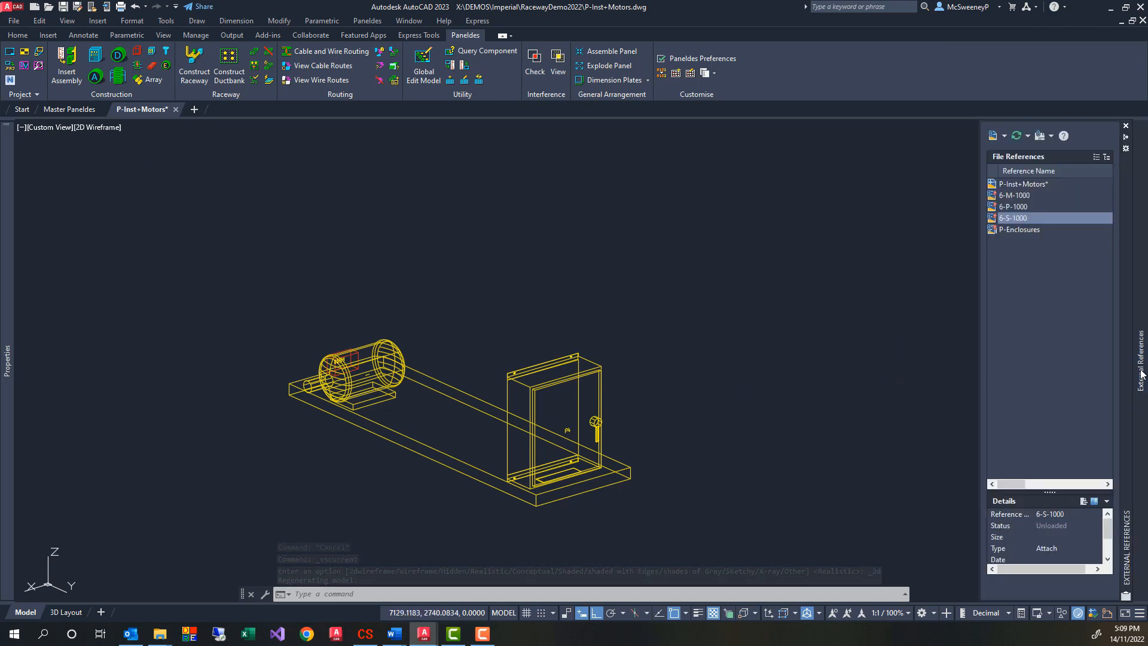
shift+click(1024, 208)
shift+click(1017, 197)
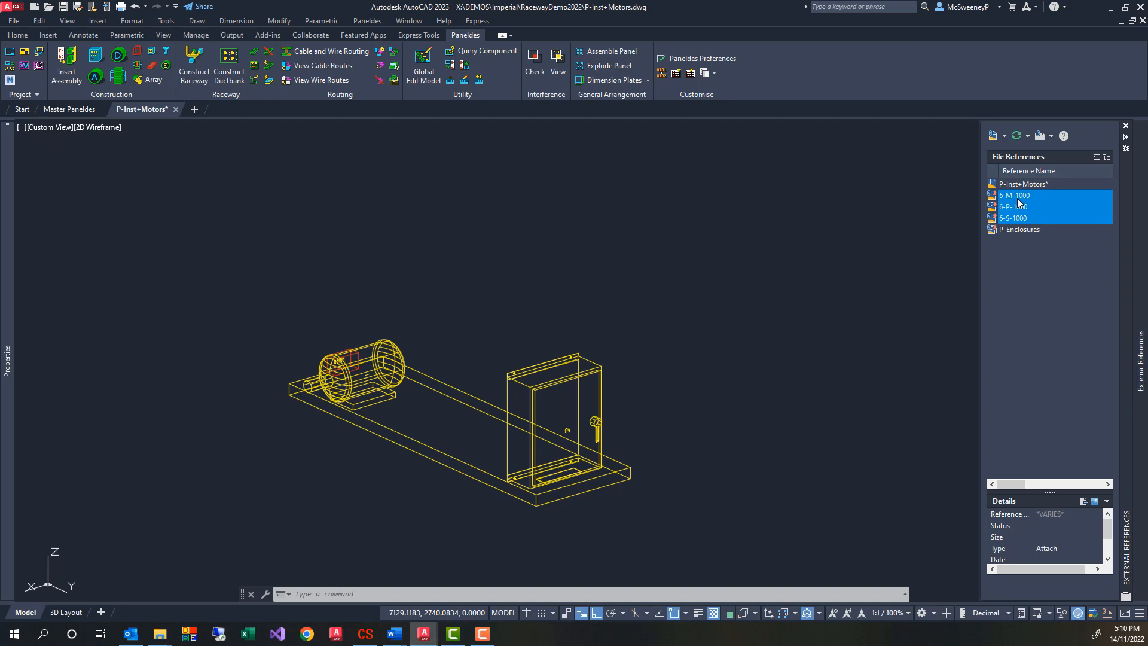
right_click(1017, 199)
click(1050, 264)
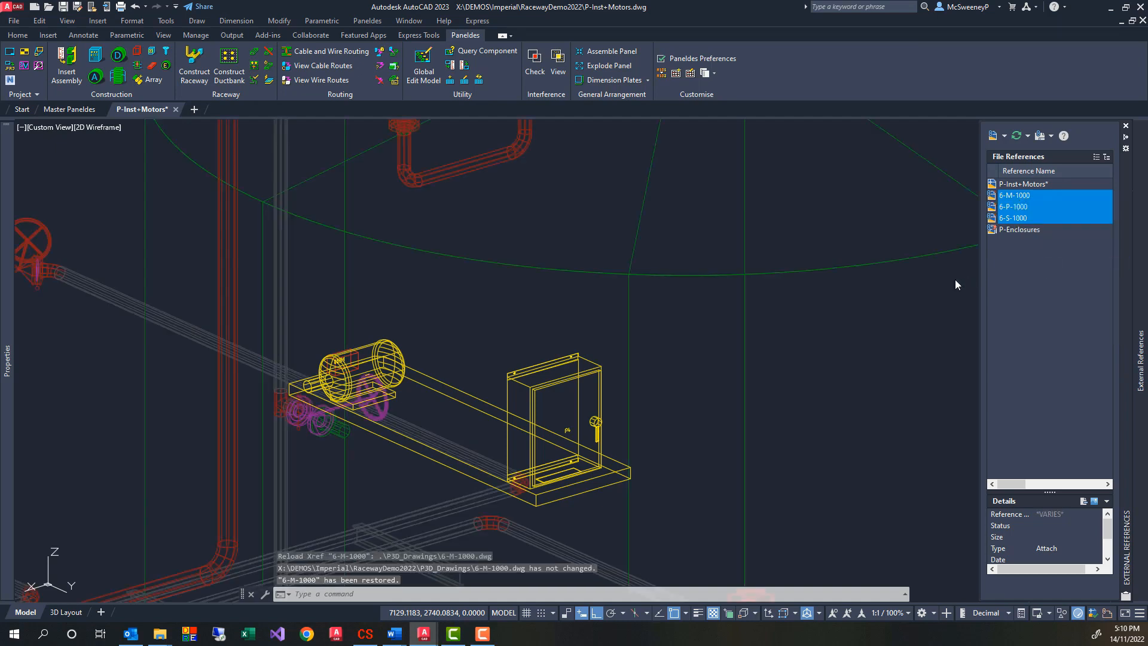
scroll(476, 391, down, 5)
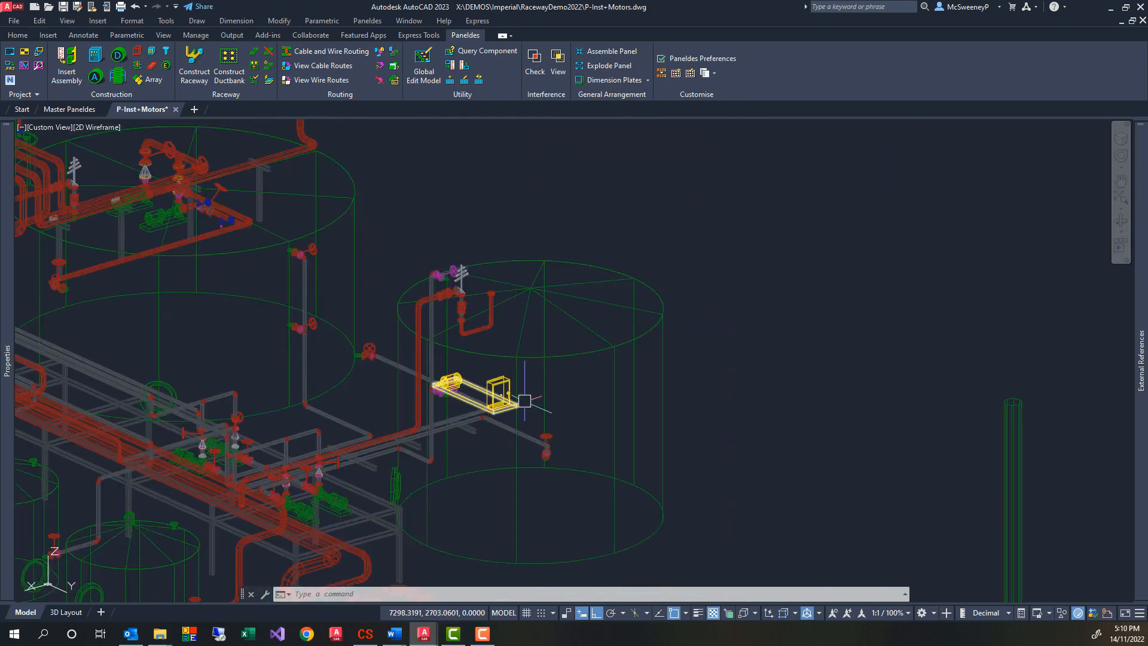
scroll(527, 401, down, 5)
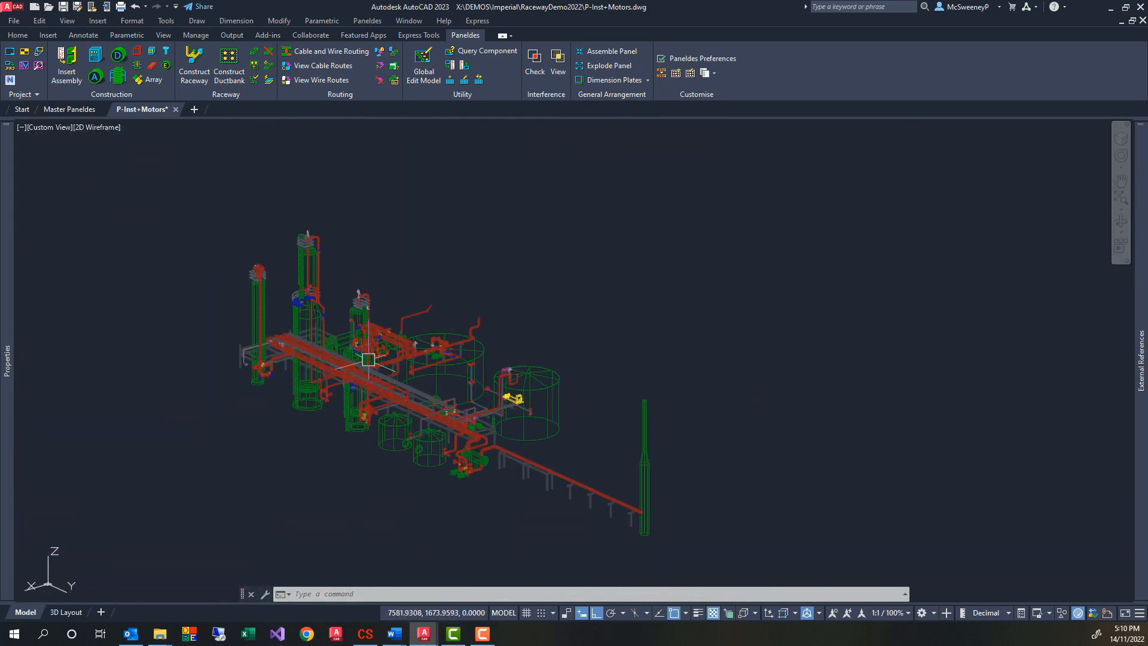
- Review the auto-insert data file for the IMP_Demo-Devices group and draw the group at 0,0,0
click(64, 70)
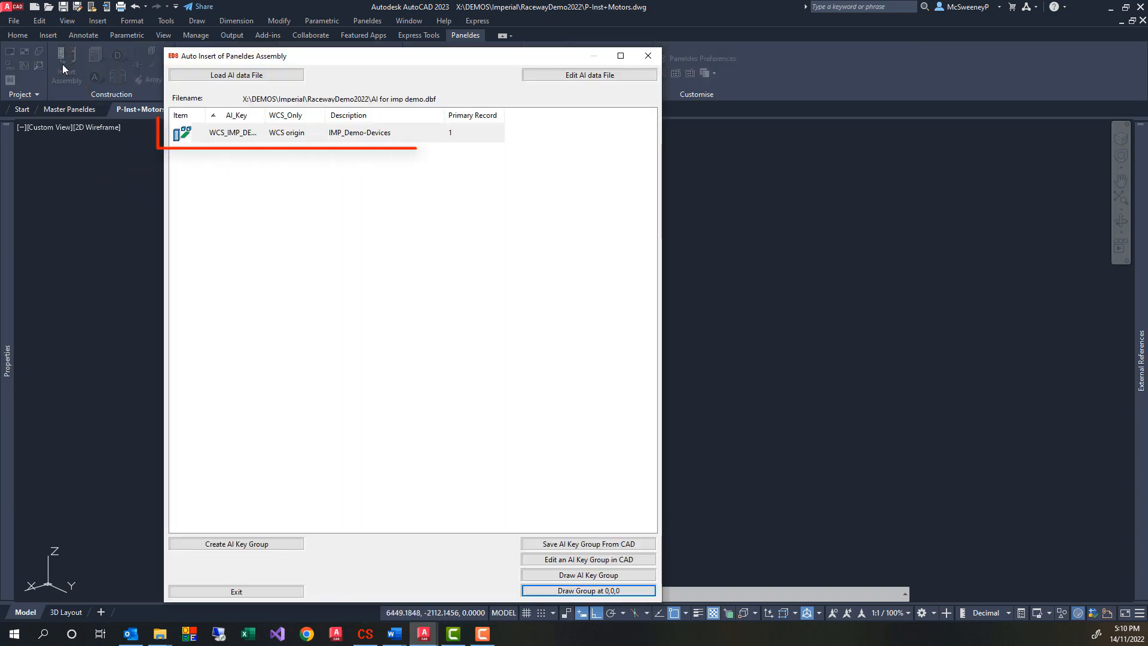
click(263, 139)
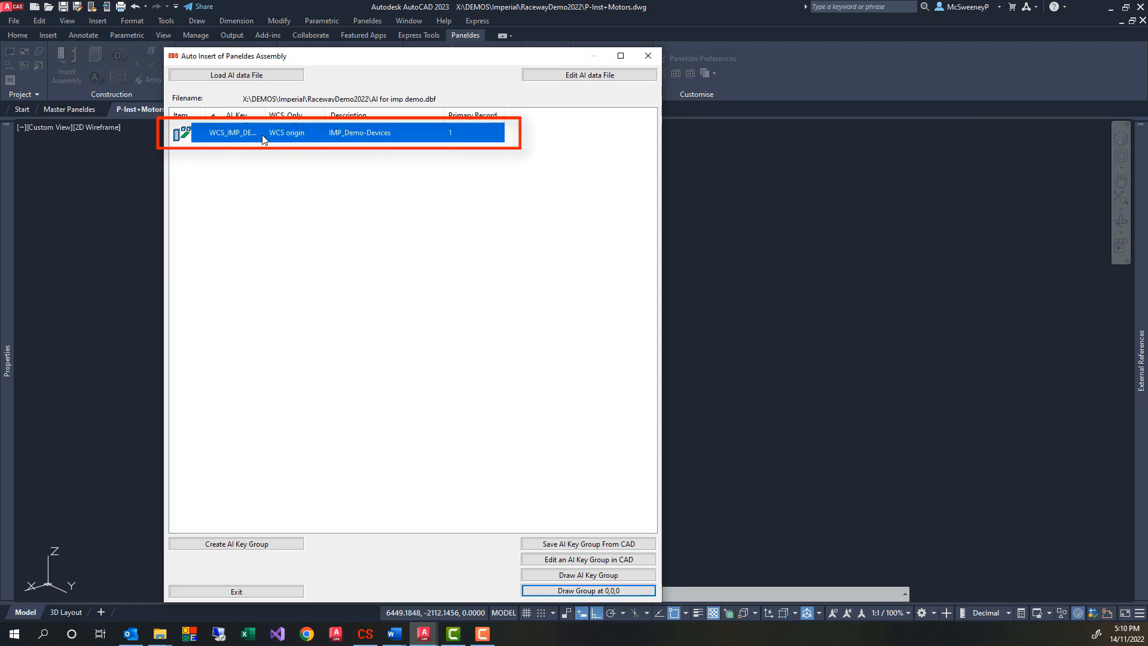
click(588, 77)
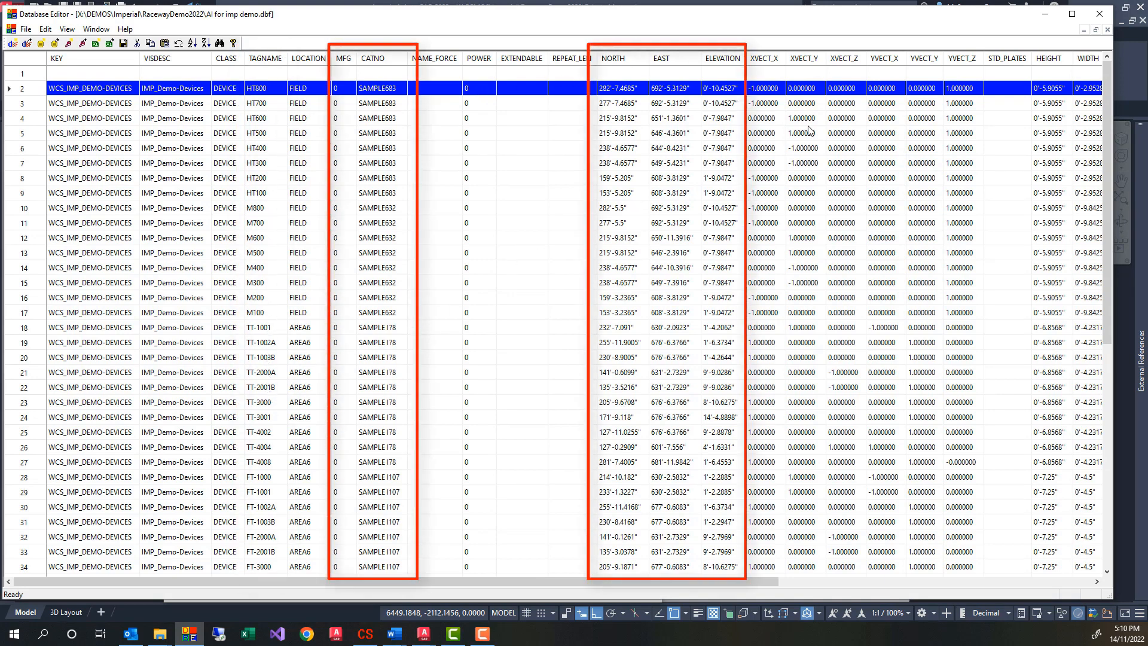
click(1100, 16)
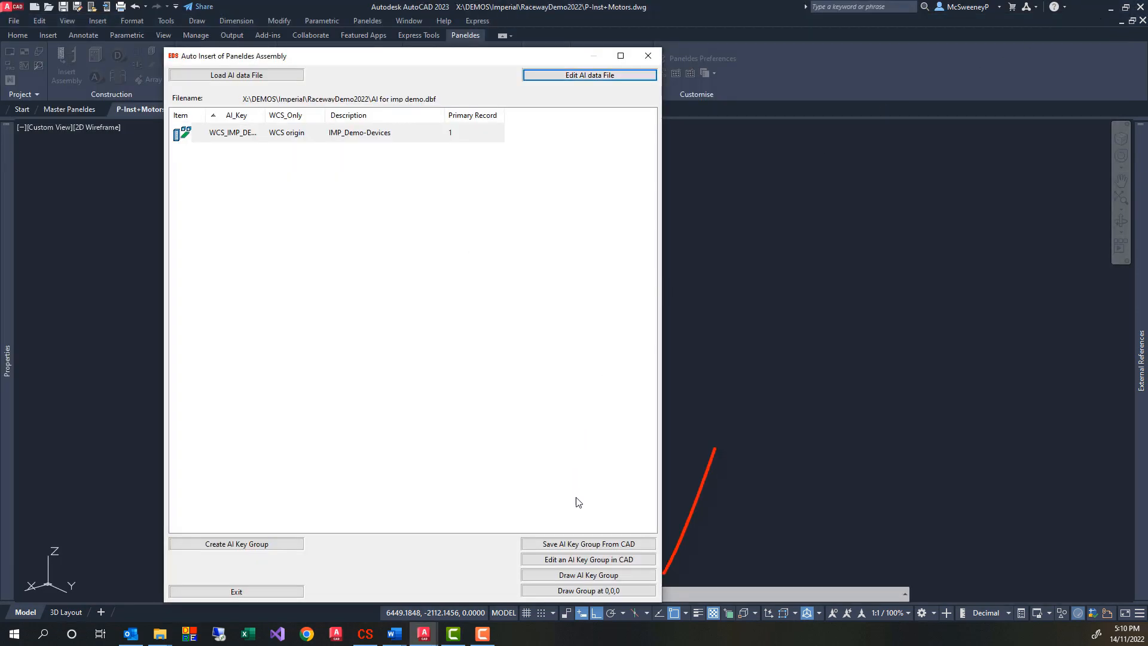
click(585, 591)
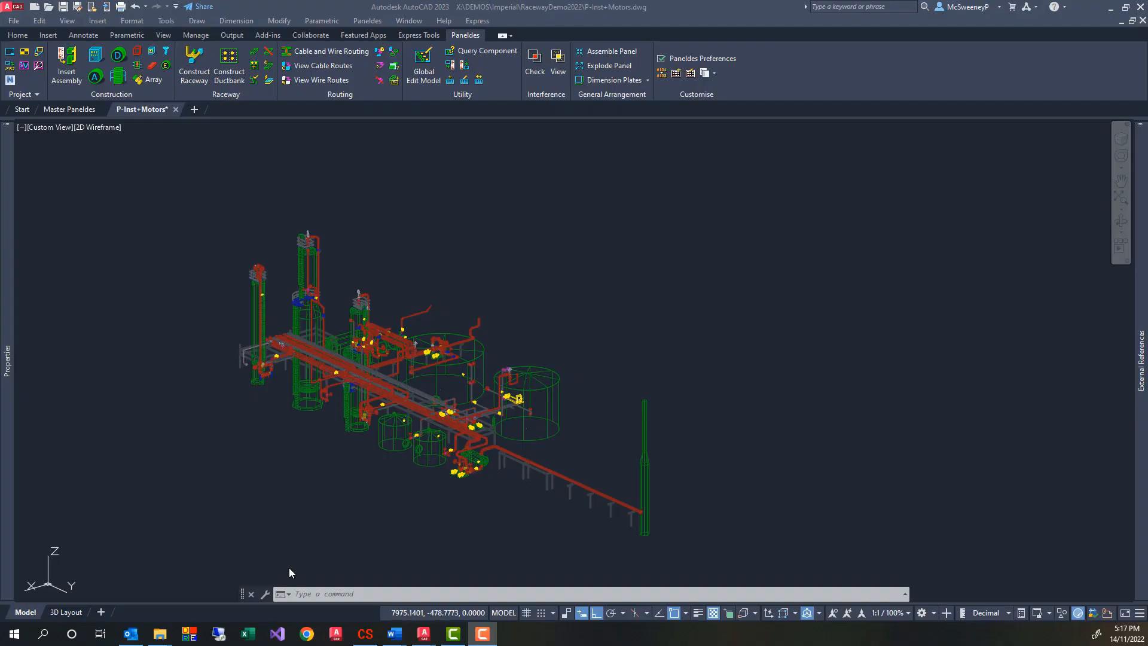
- Set the visual style of the full plant model to Realistic
click(290, 568)
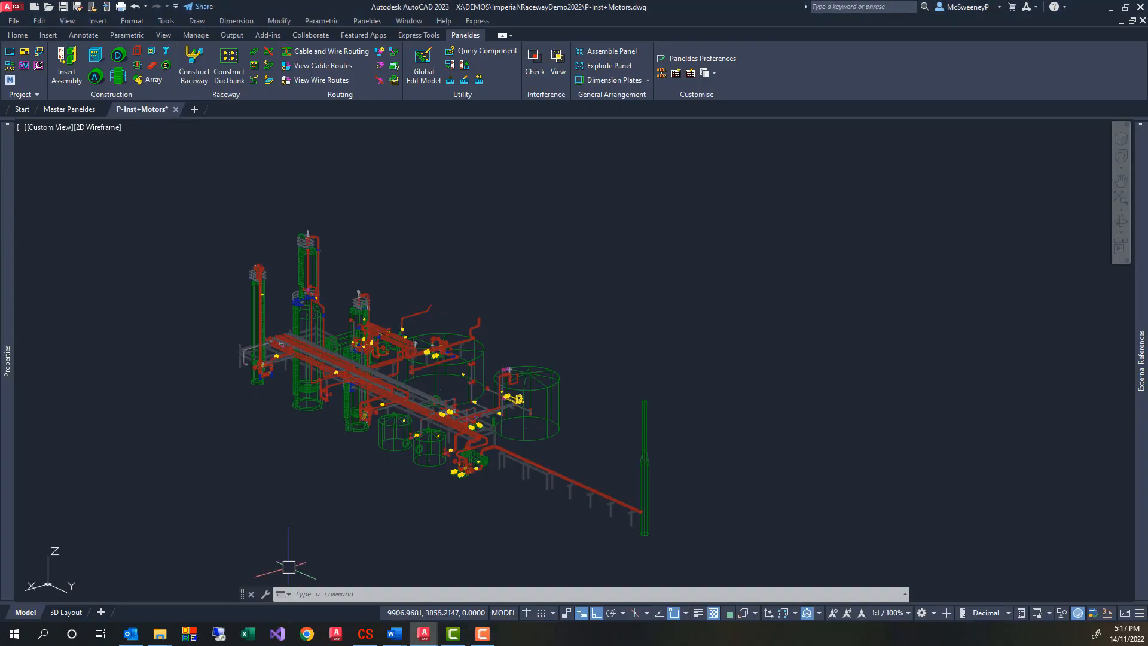
click(96, 130)
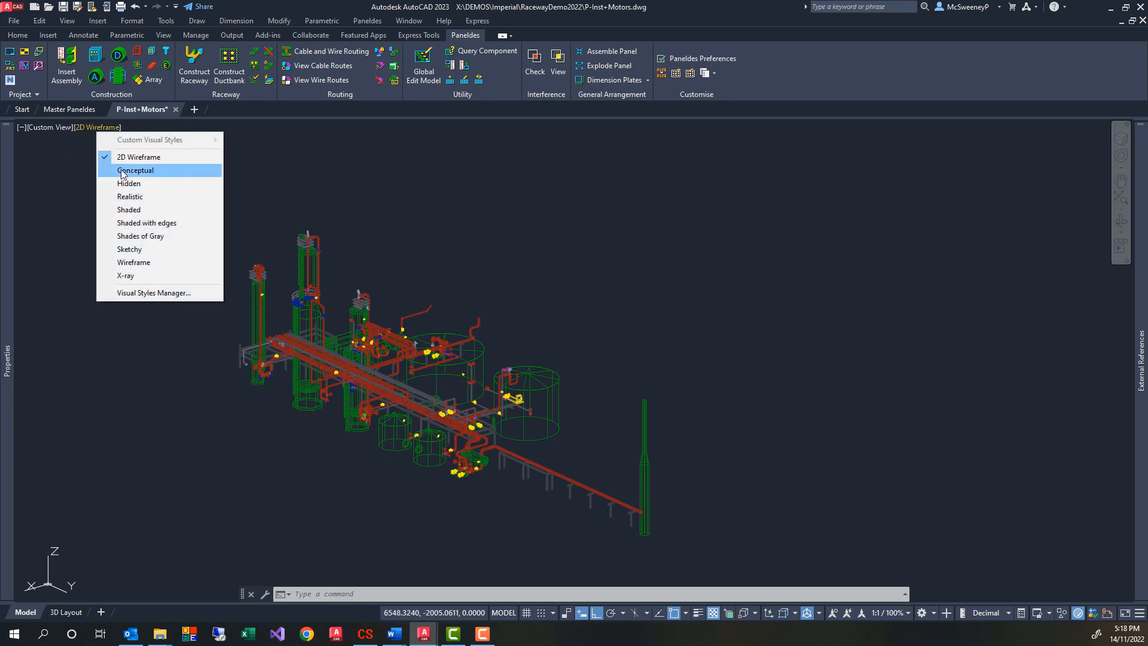
click(142, 197)
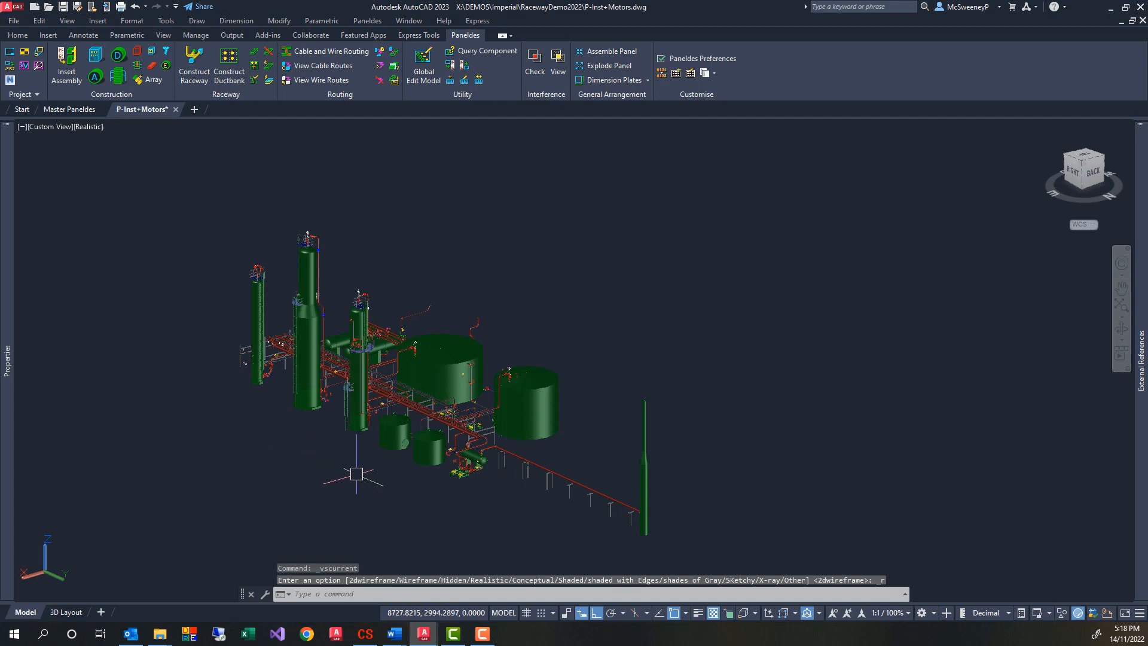
- Zoom in on the pump motors M700 and M800 and examine their placement with 3D orbit
text(z)
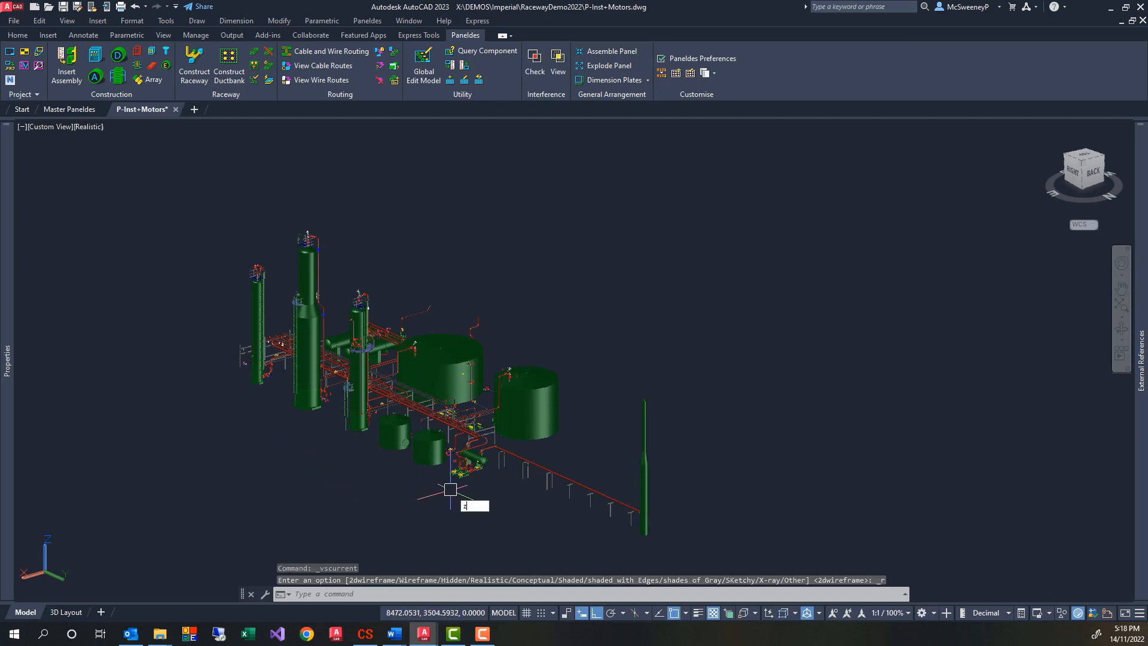
key(Return)
text(w)
key(Return)
click(442, 481)
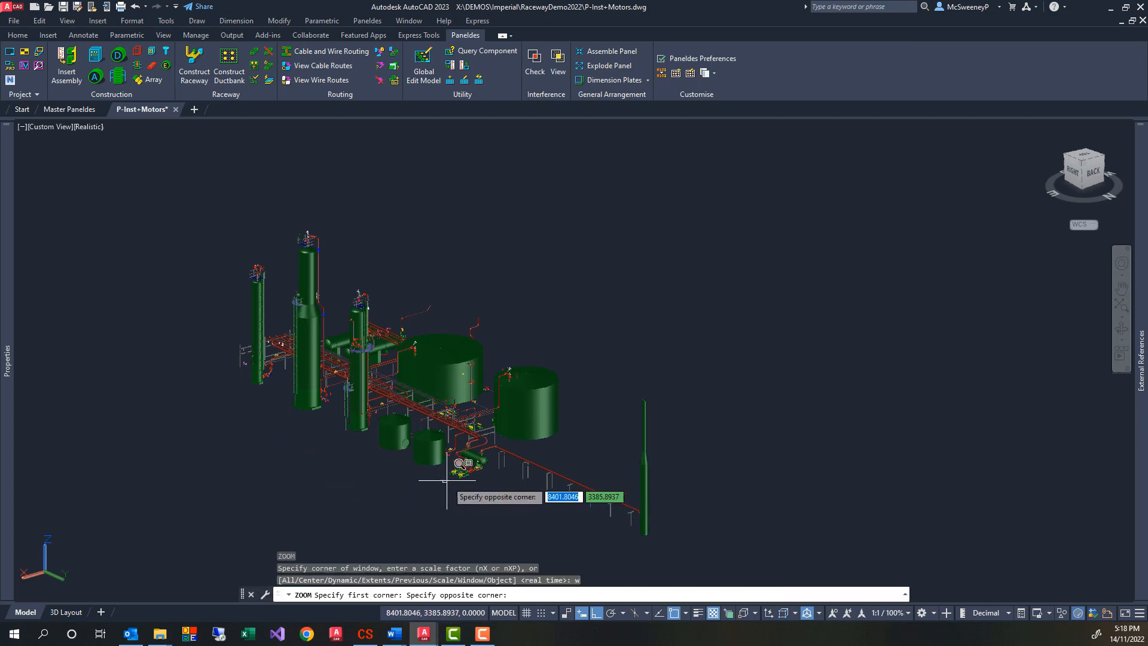
click(496, 445)
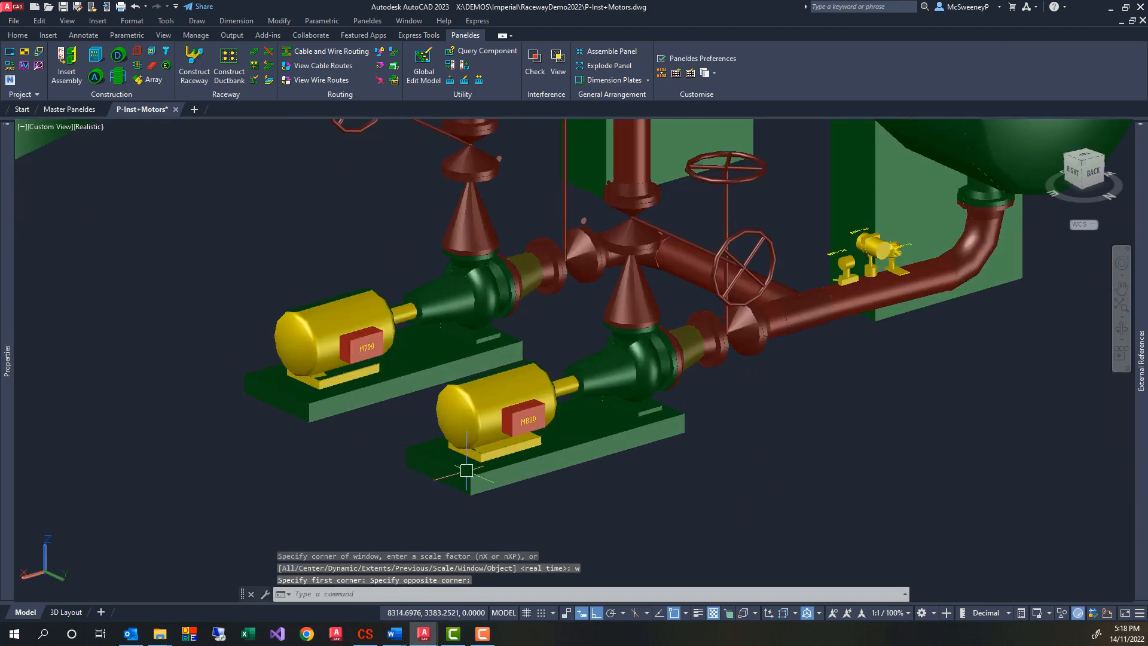
text(3do)
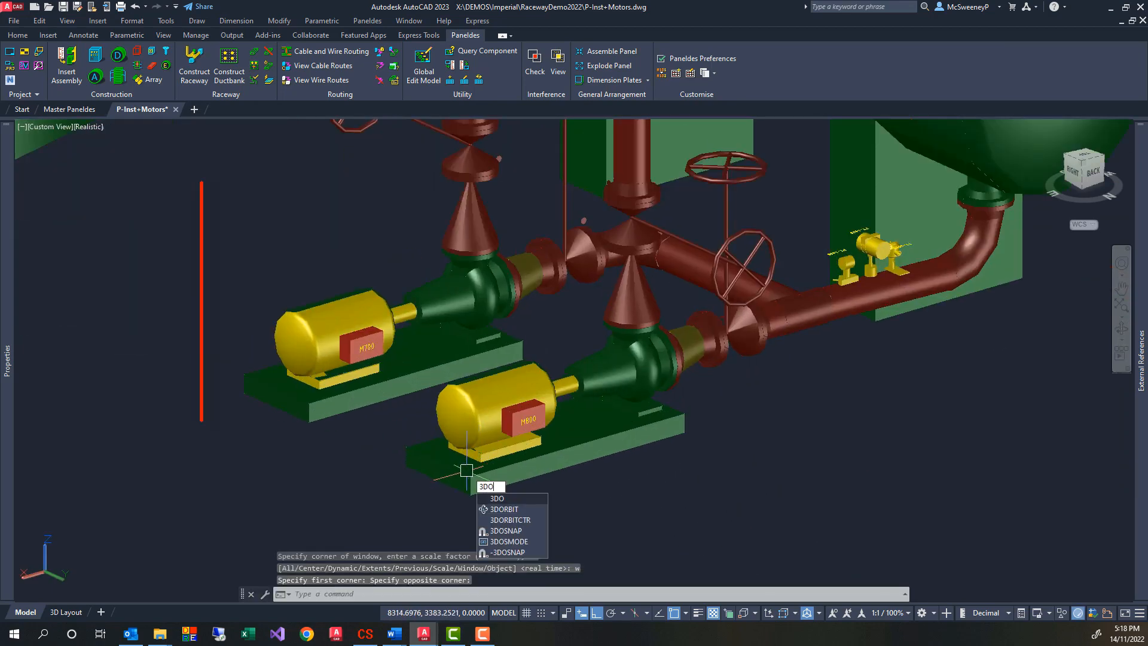
key(Return)
click(471, 477)
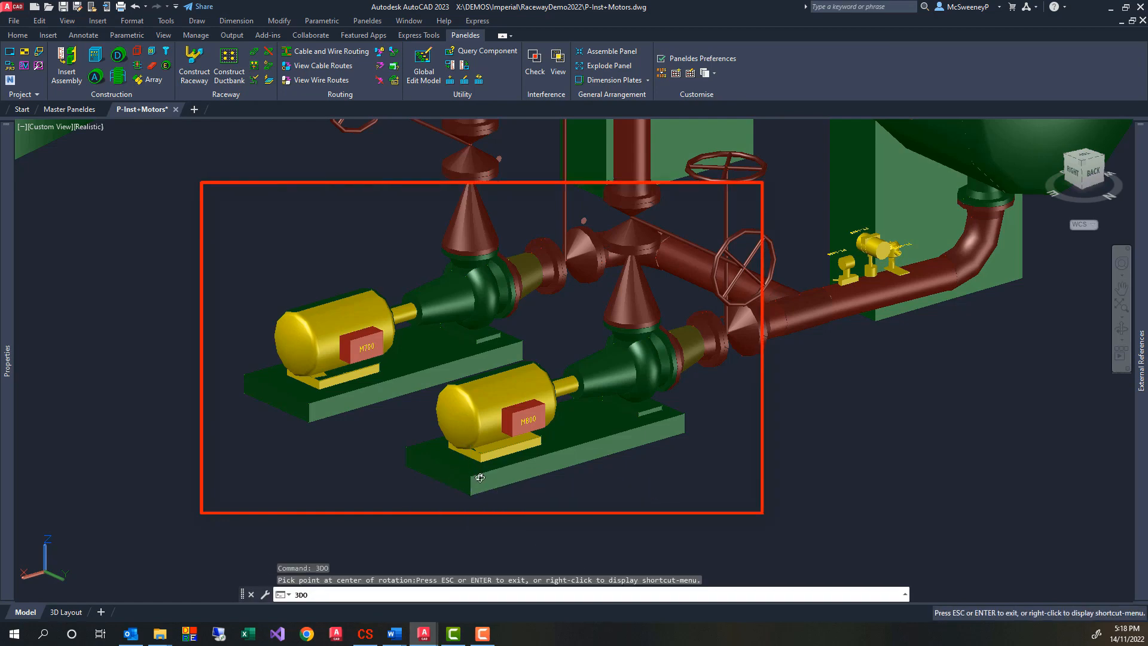
mouse_move(480, 477)
mouse_down()
mouse_move(426, 465)
mouse_move(511, 469)
mouse_up()
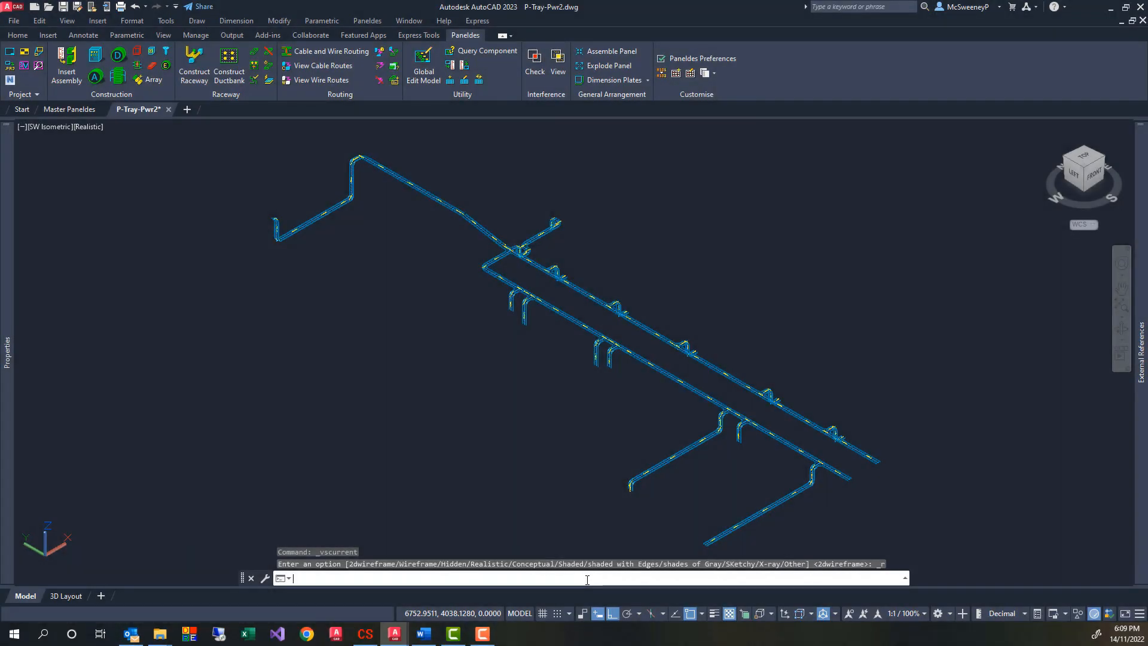
- Zoom a window around the tray branches of the P-Tray-Pwr2 model to examine the tagged cable trays
text(z)
key(Return)
text(w)
key(Return)
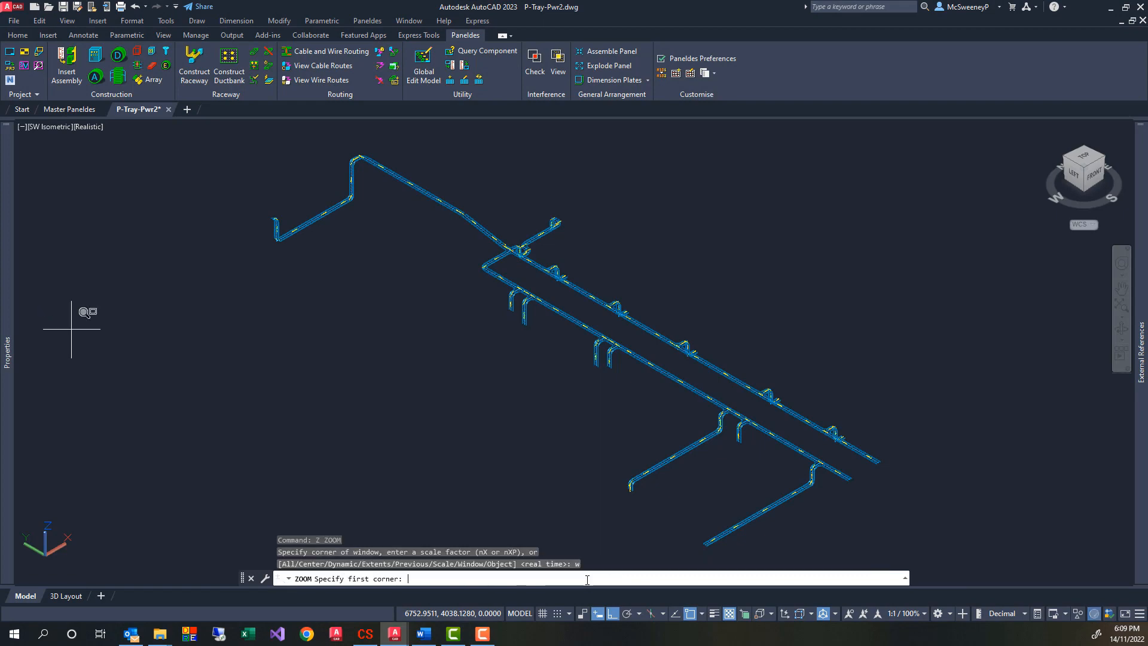
click(674, 393)
click(771, 451)
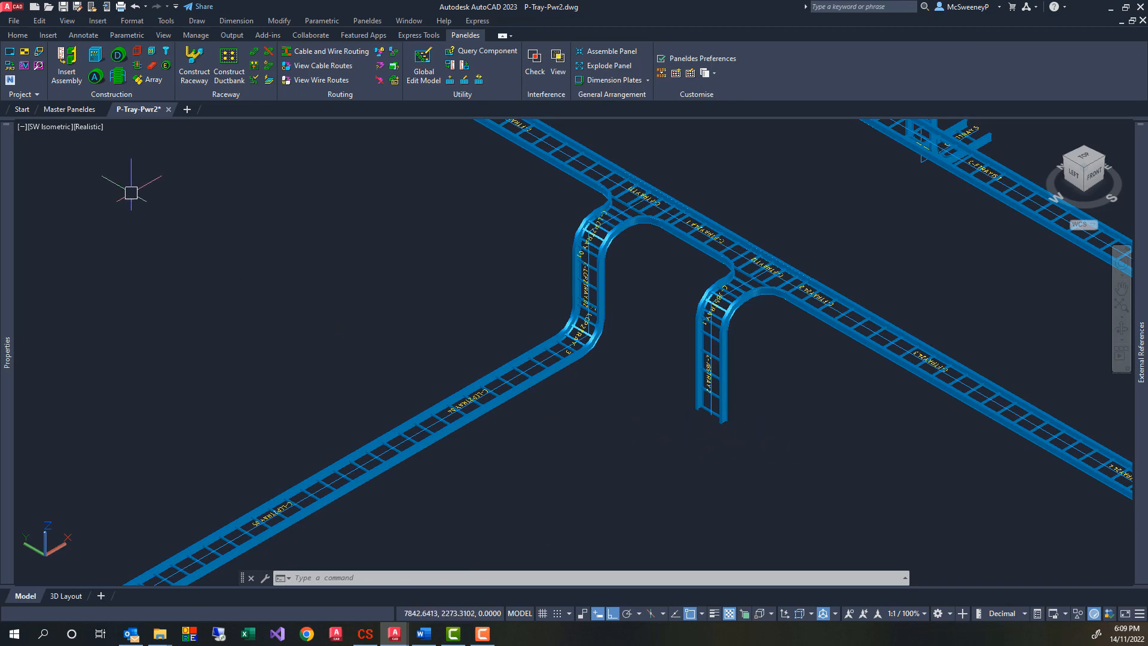
- Set the visual style to 2D Wireframe and bring the open end of tray C-JB9TRAY 7 into close view
click(86, 130)
click(130, 154)
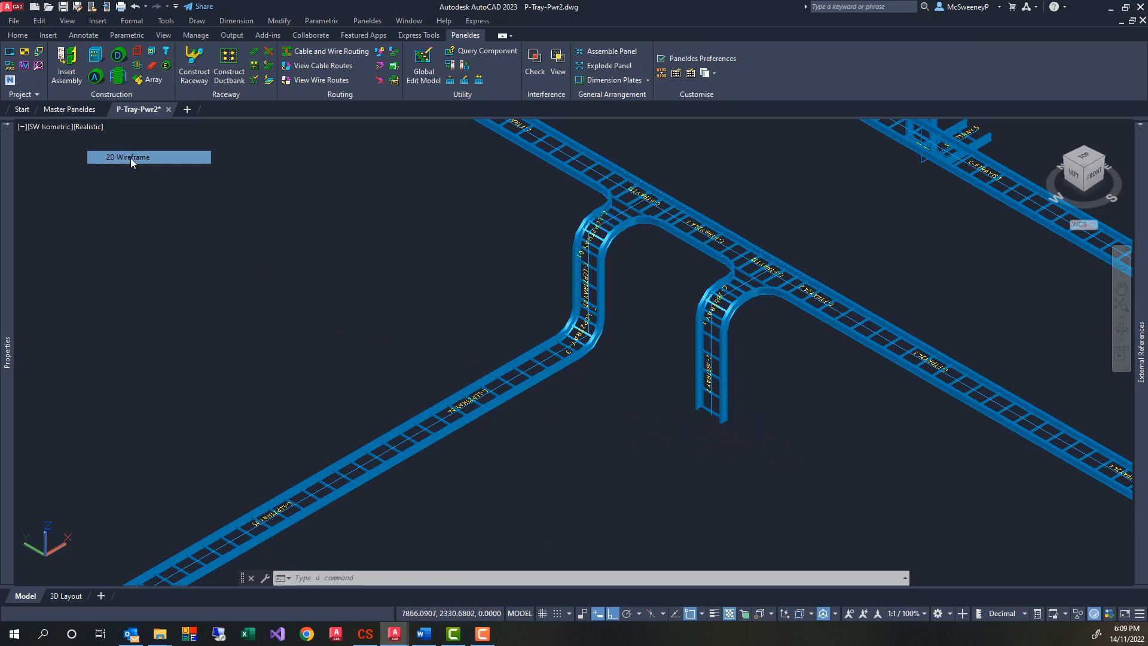
scroll(638, 349, down, 4)
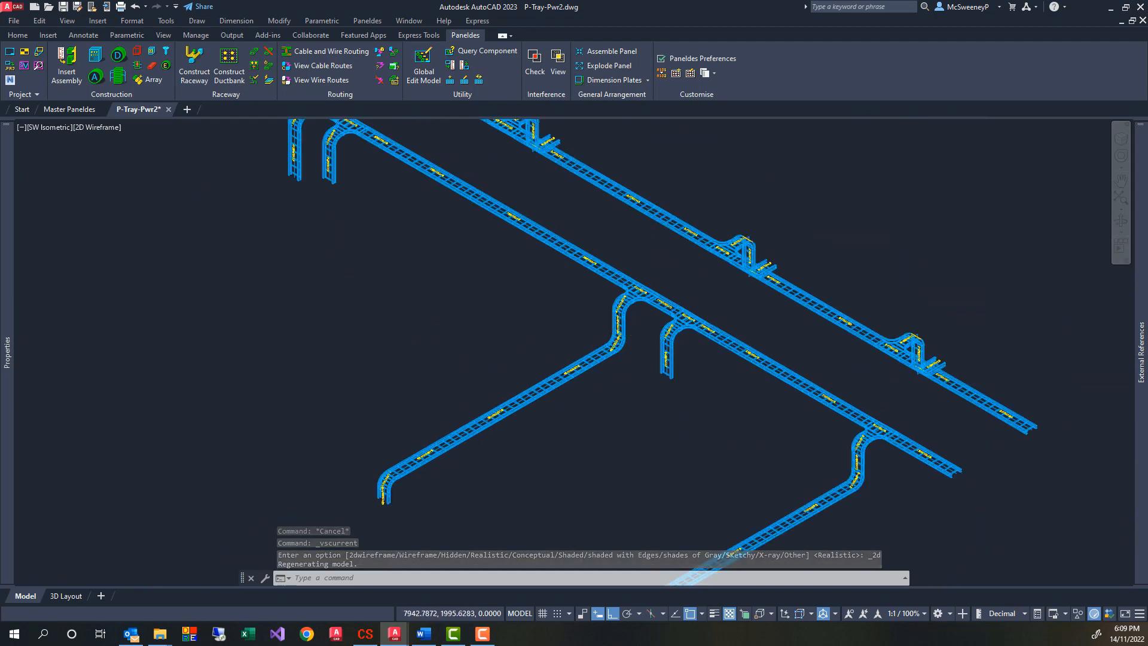
scroll(639, 349, down, 3)
scroll(608, 464, up, 5)
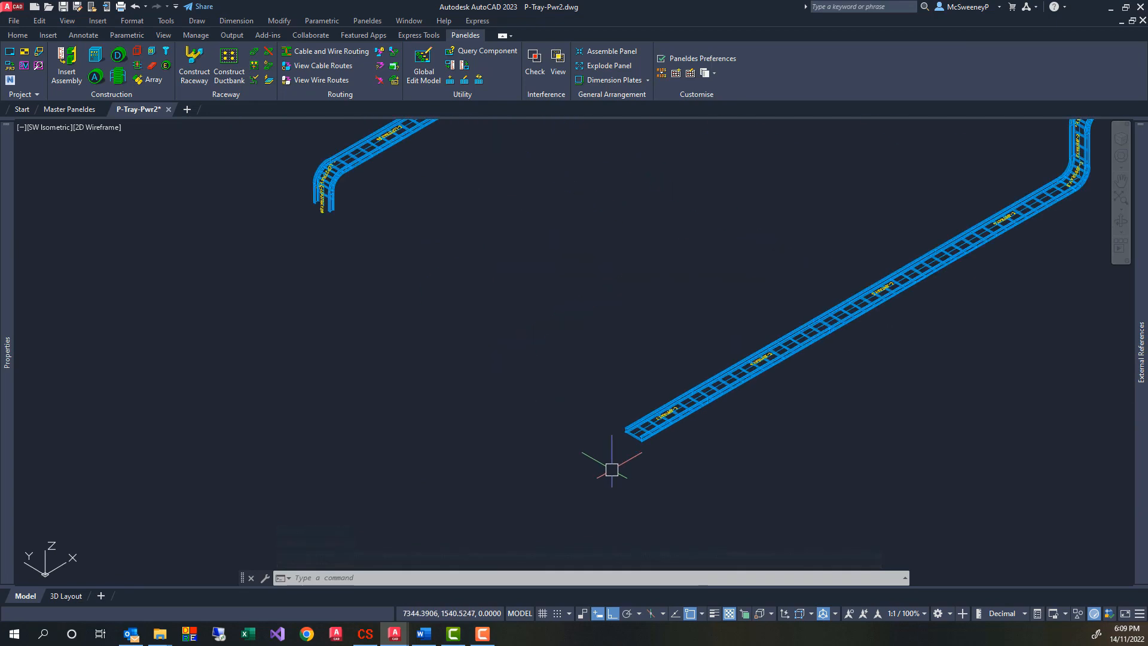
scroll(615, 461, up, 2)
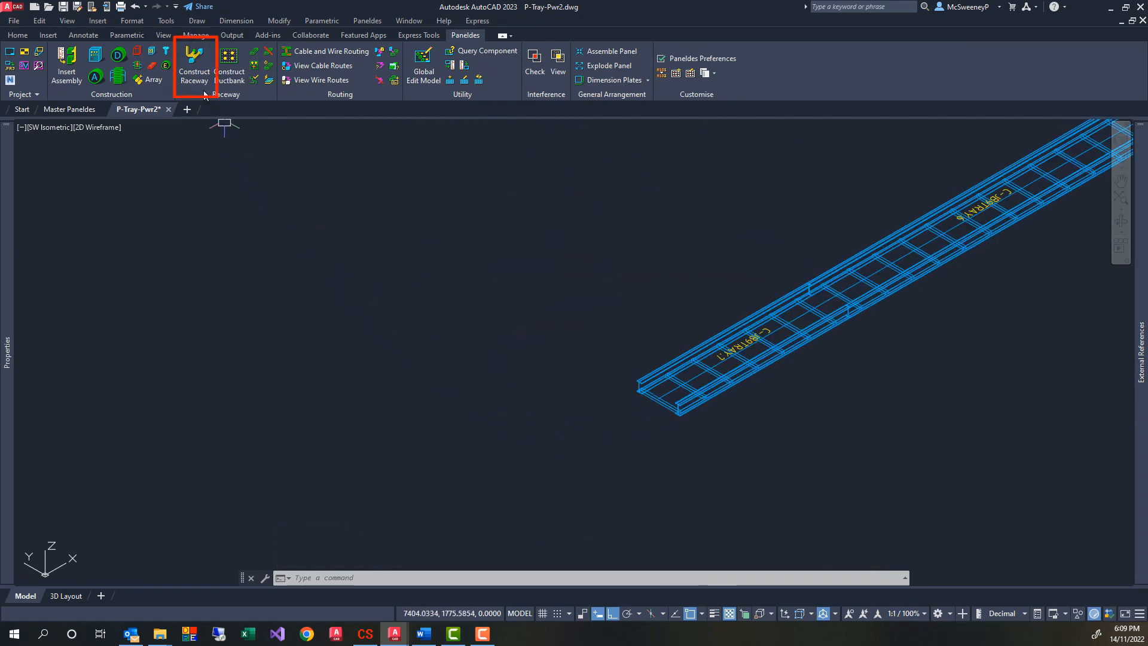
- Review the 24A09-18-144 straight ladder tray's raceway properties and construct a length of it from the open end of C-JB9TRAY 7
click(193, 73)
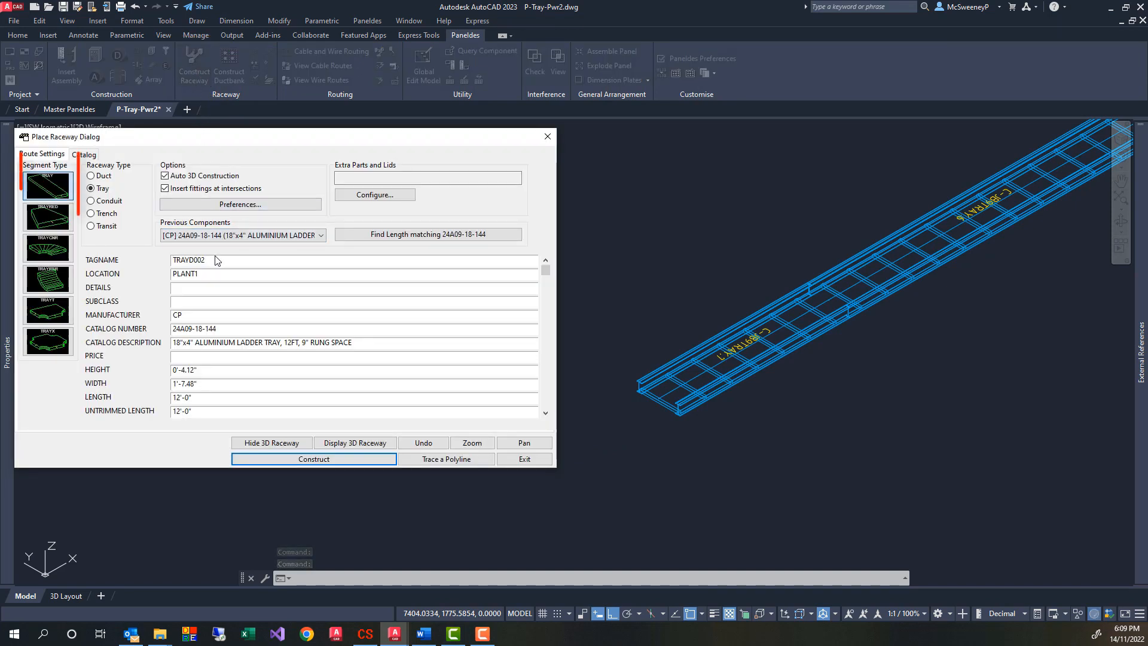
click(57, 191)
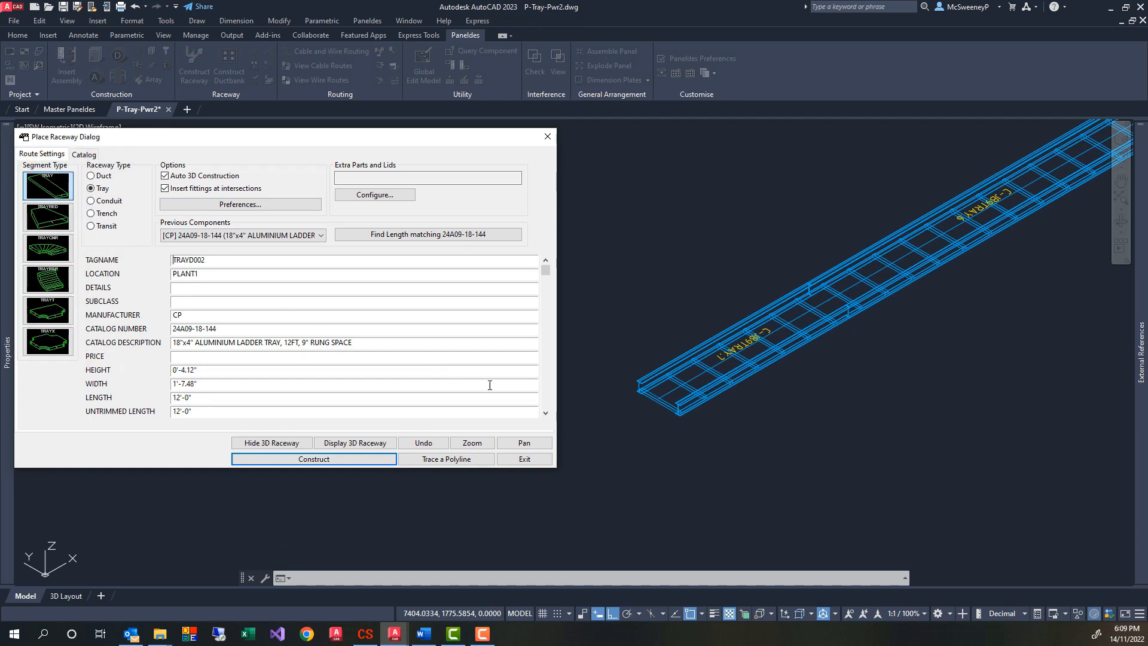
click(545, 413)
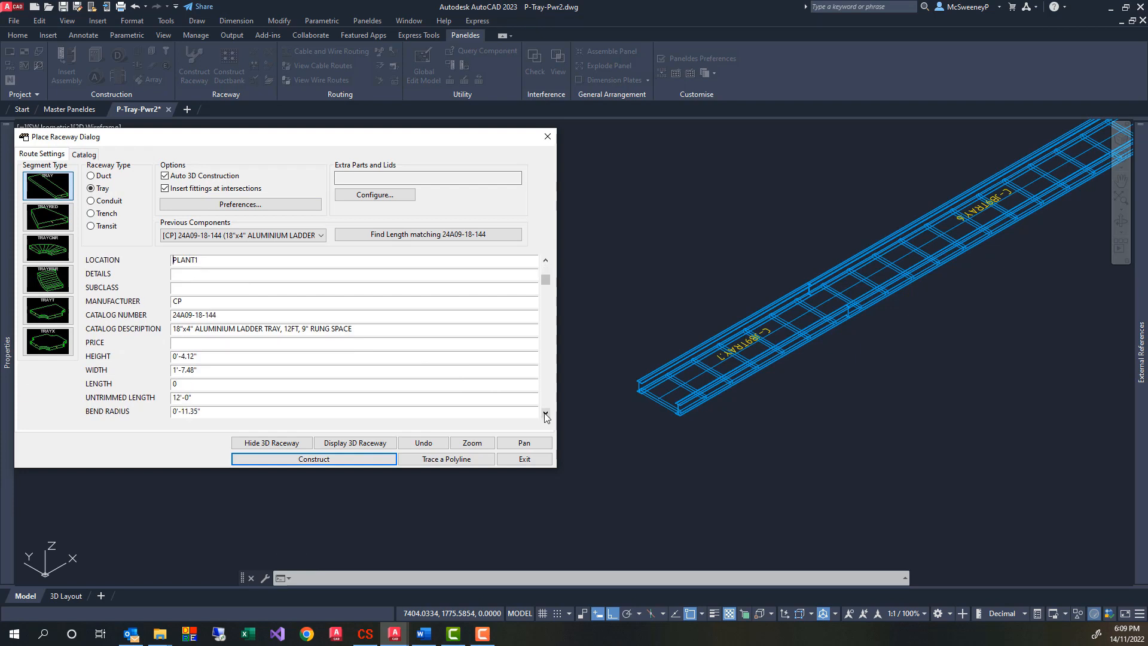
click(546, 413)
click(545, 413)
click(546, 413)
click(545, 414)
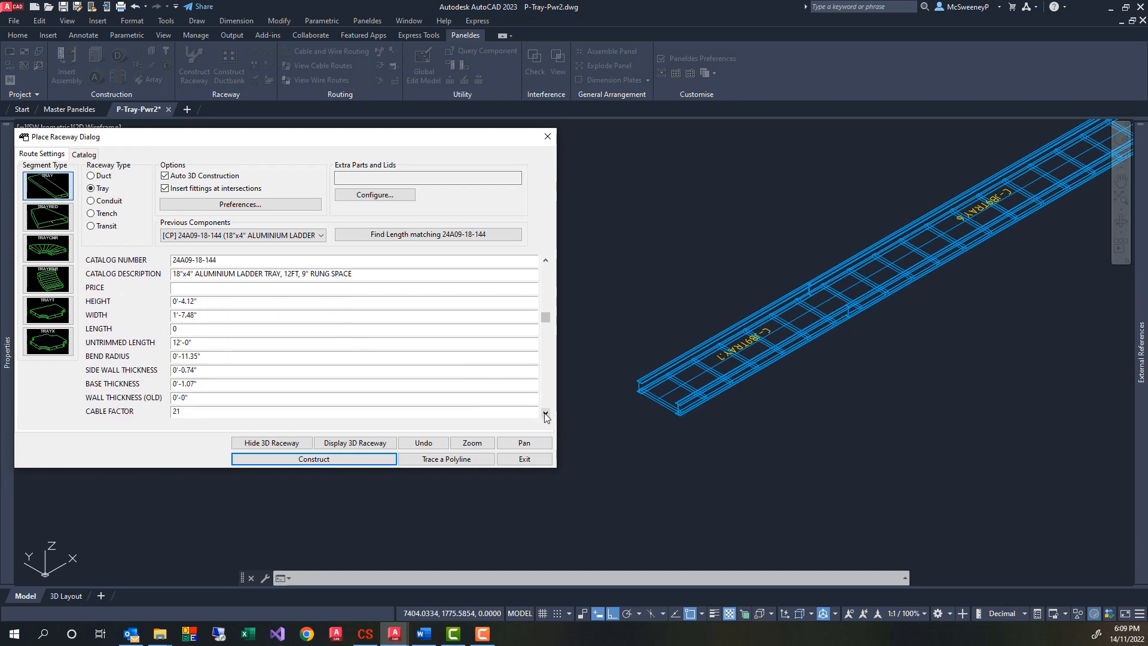
click(545, 414)
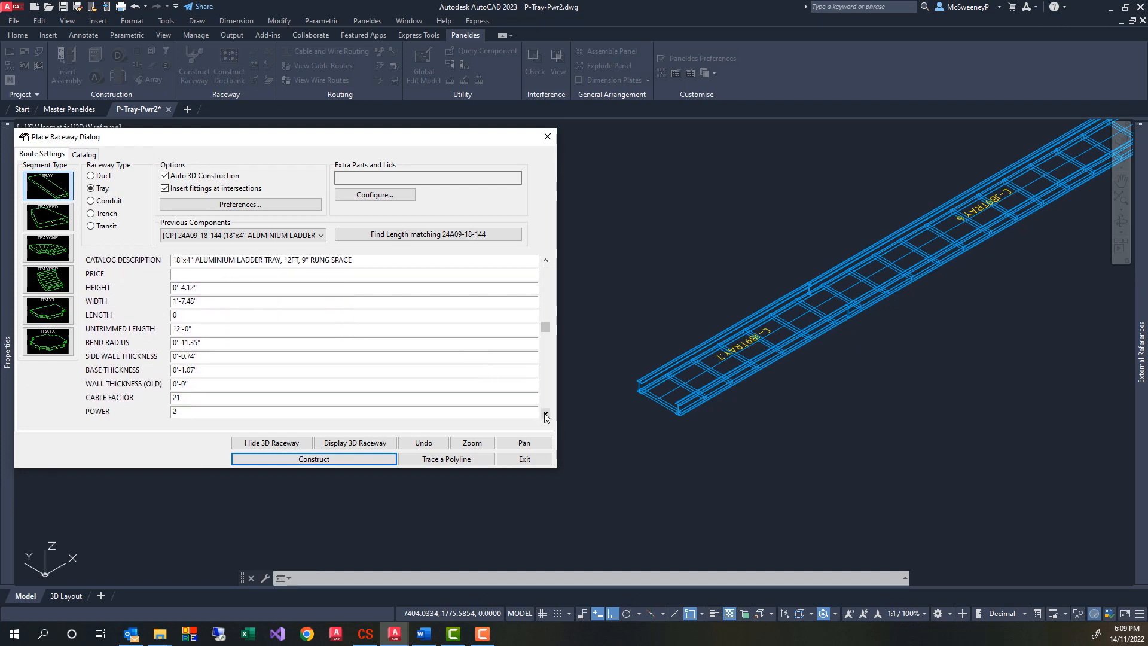
click(379, 458)
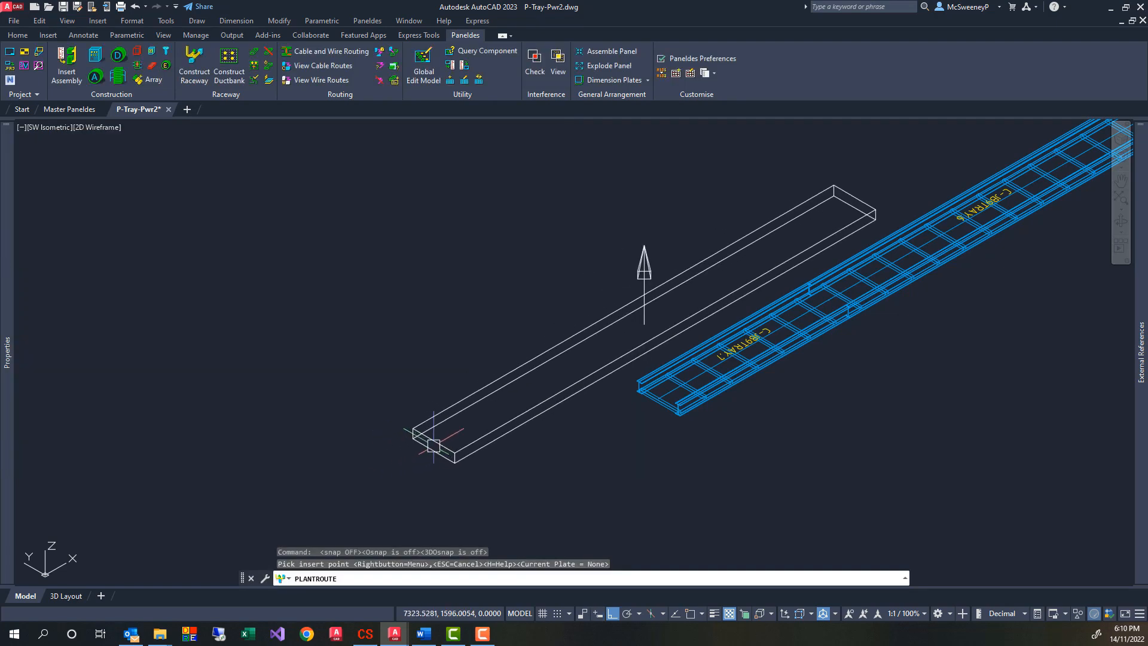
click(659, 396)
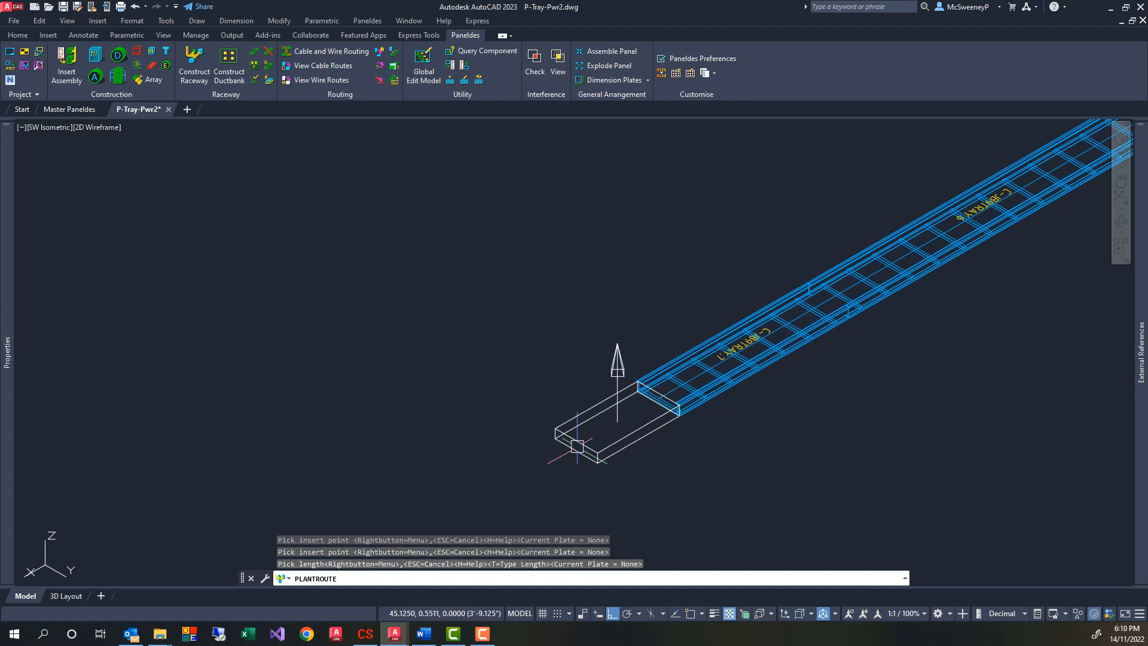
click(520, 477)
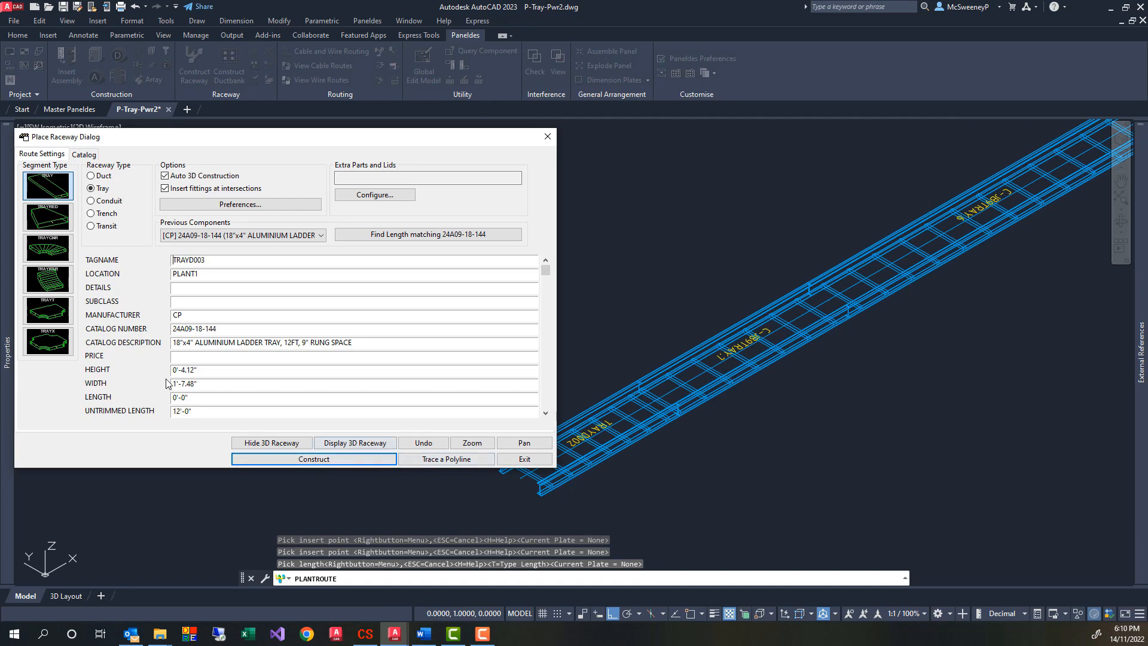
- Construct a 4A-18-90HB12 90° horizontal corner at the new tray's open end, switching its connection end to reverse the turn
click(53, 254)
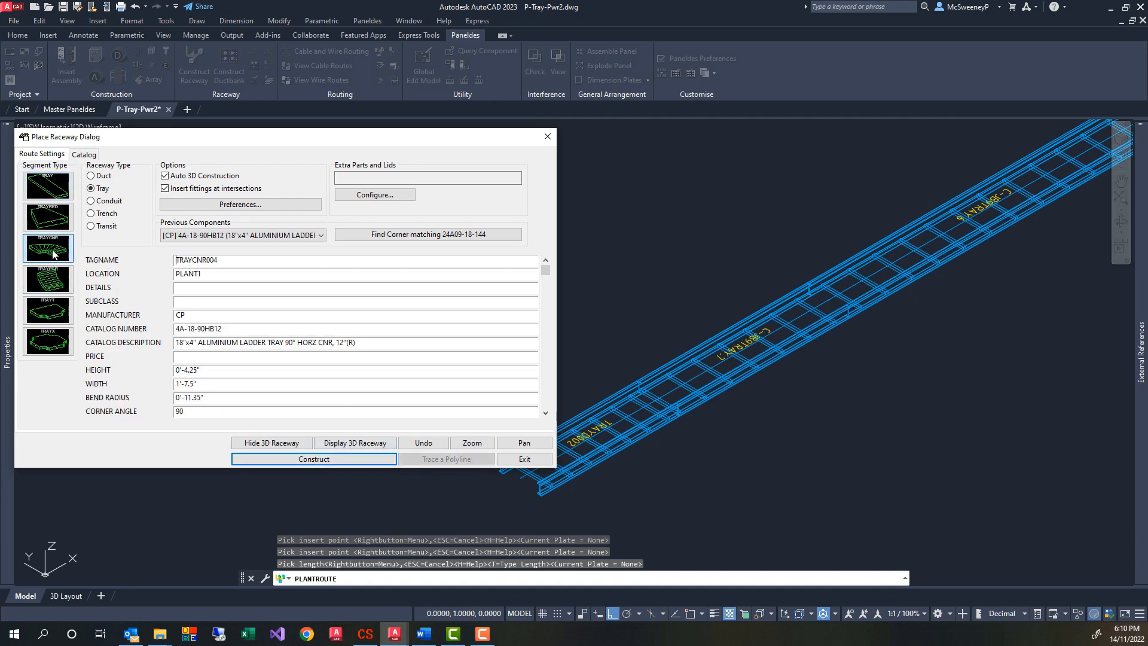
click(330, 459)
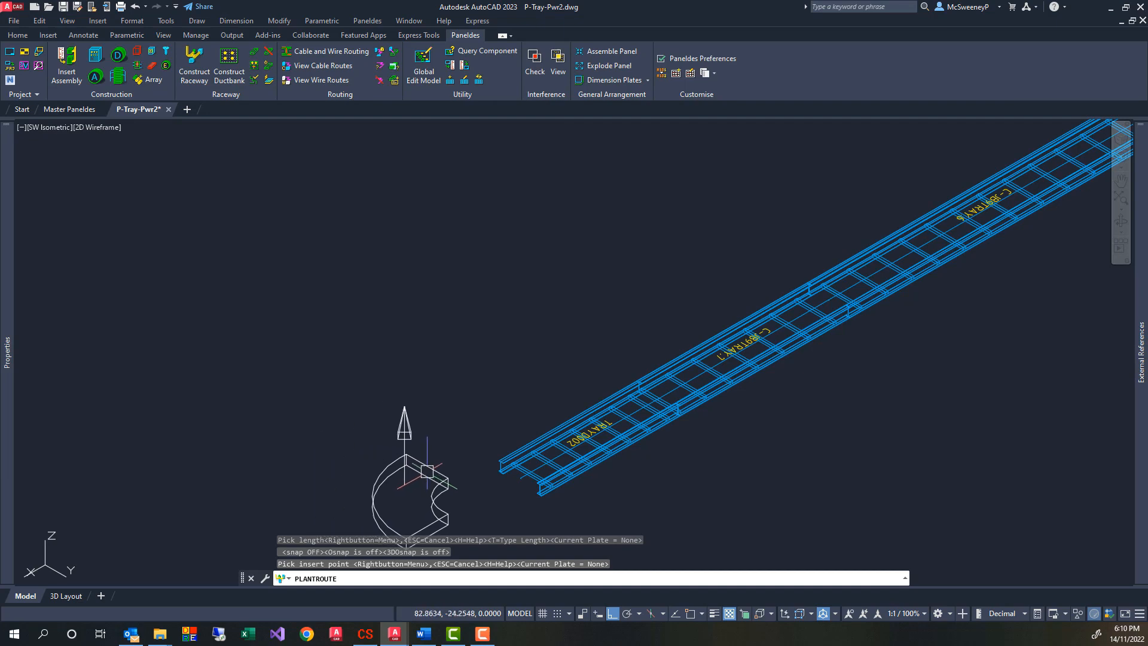
key(Tab)
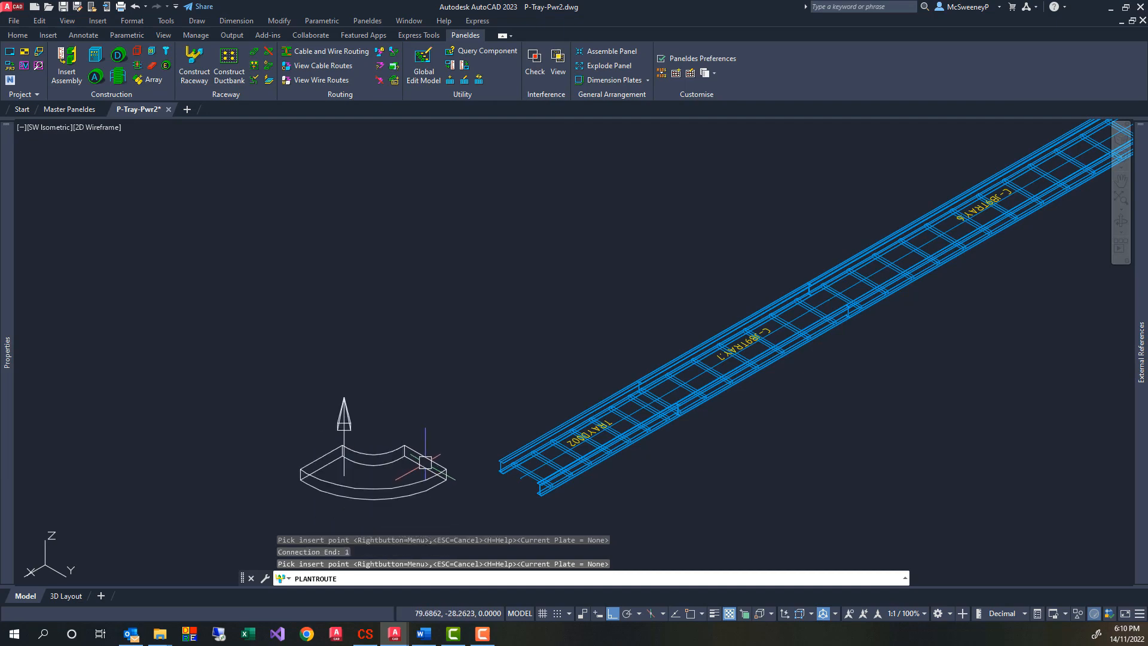
click(520, 477)
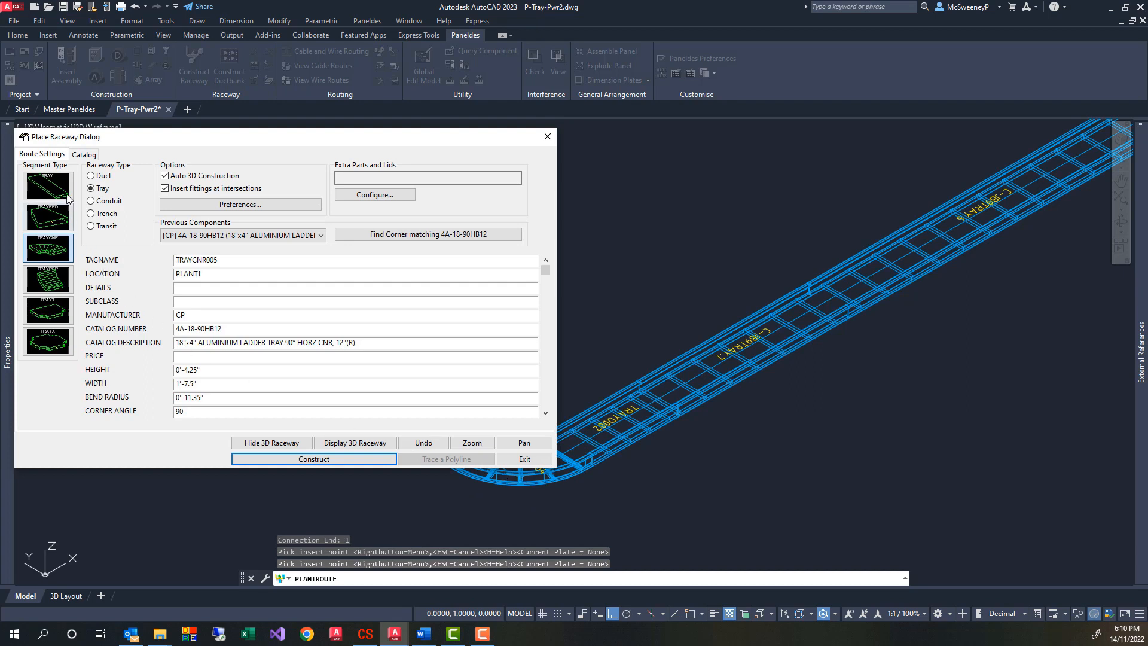
- Construct a straight 24A09-18-144 tray about 10 ft long from the free end of the horizontal corner
click(65, 196)
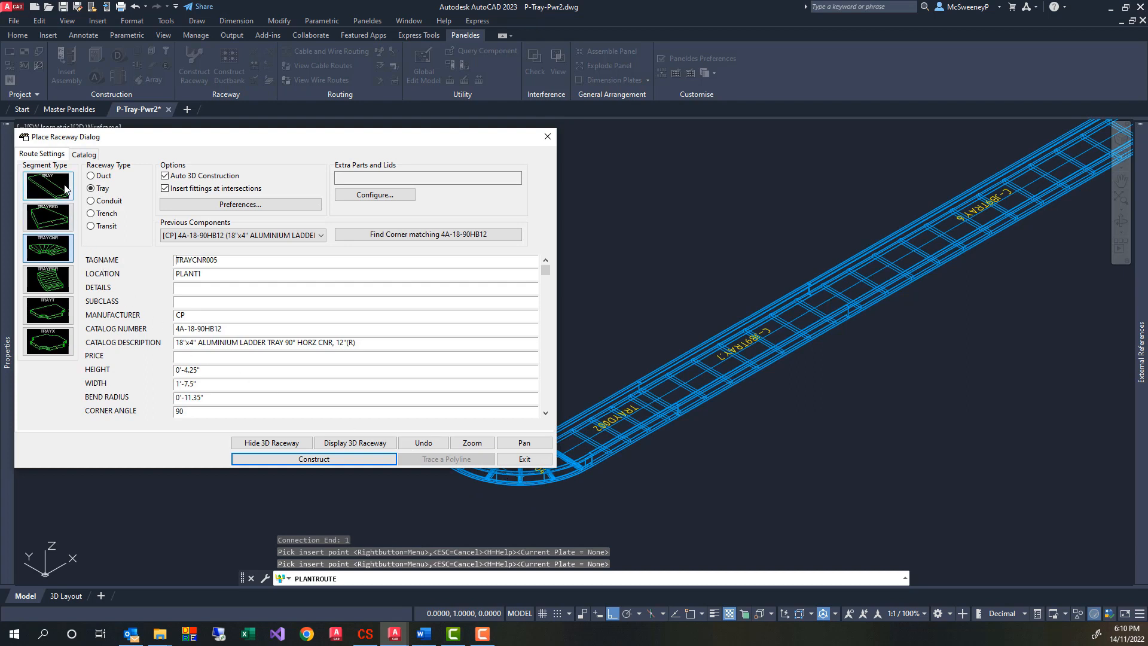
click(314, 459)
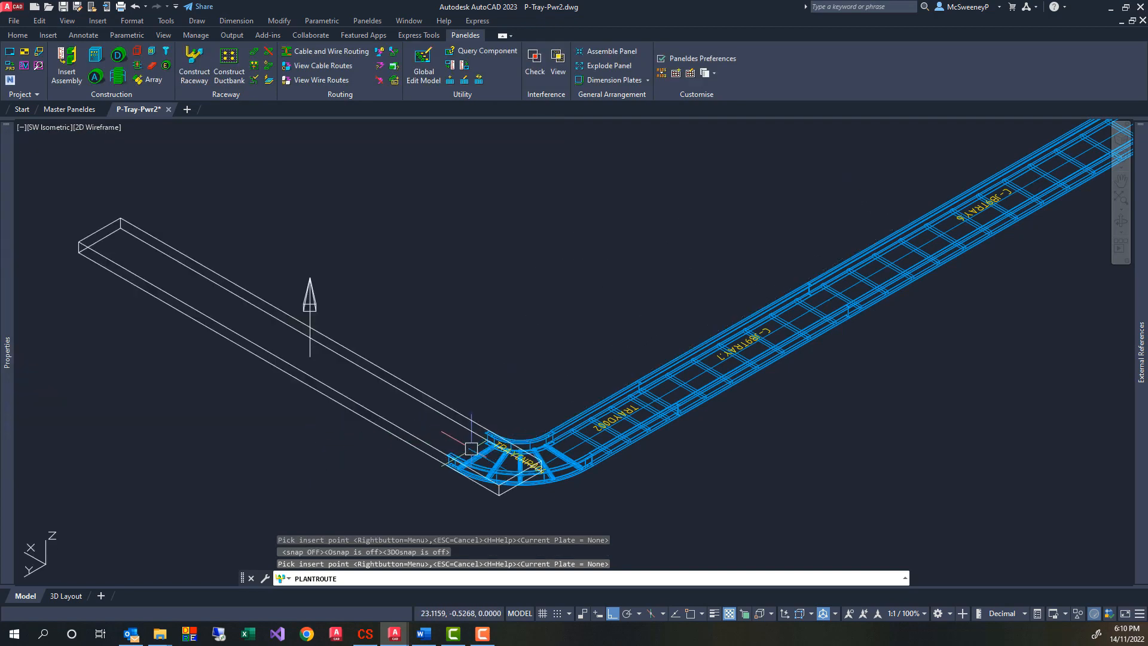
click(471, 448)
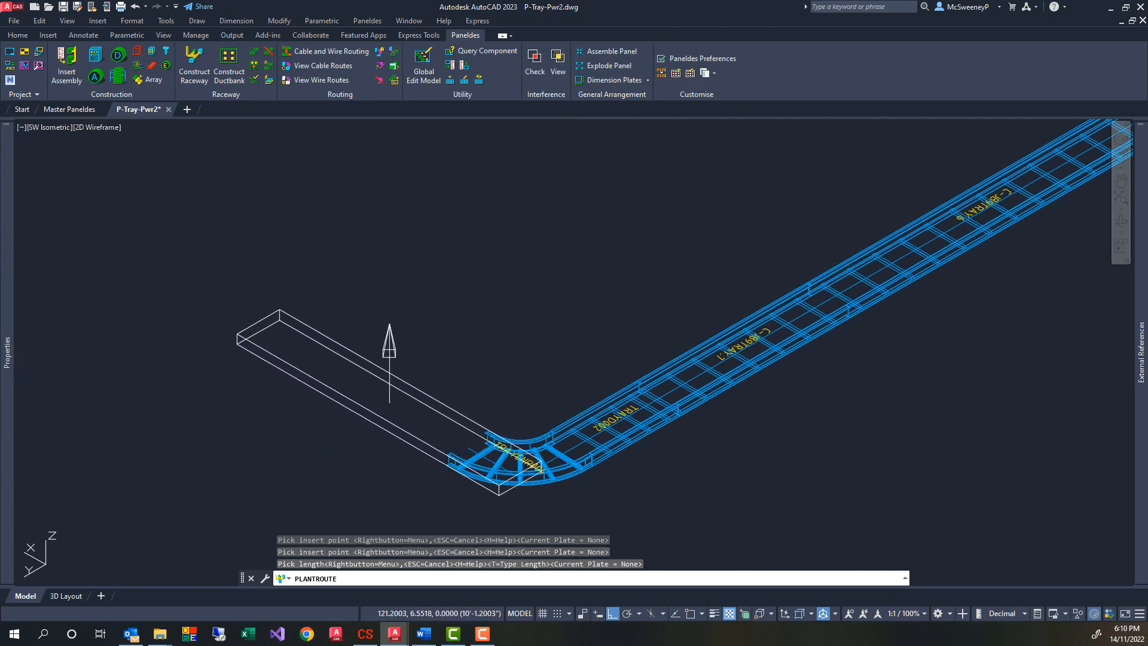
click(258, 327)
- Construct a 4A-18-90VI12 90° vertical-in riser at the end of the new straight tray, rotated so that it turns upward
click(48, 279)
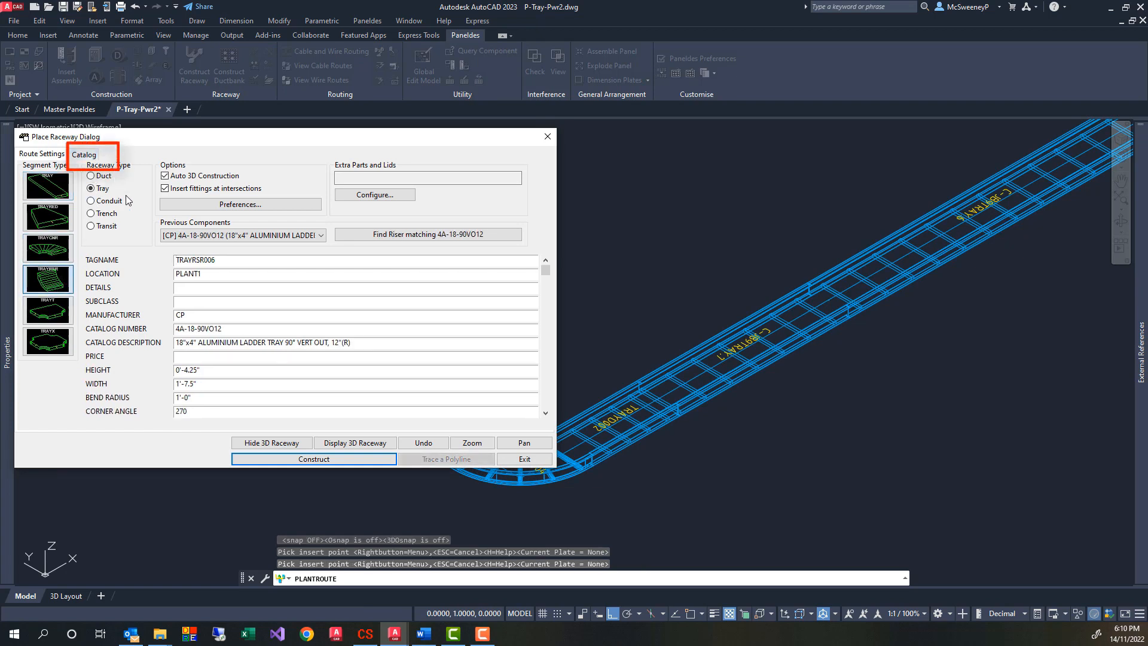
click(213, 235)
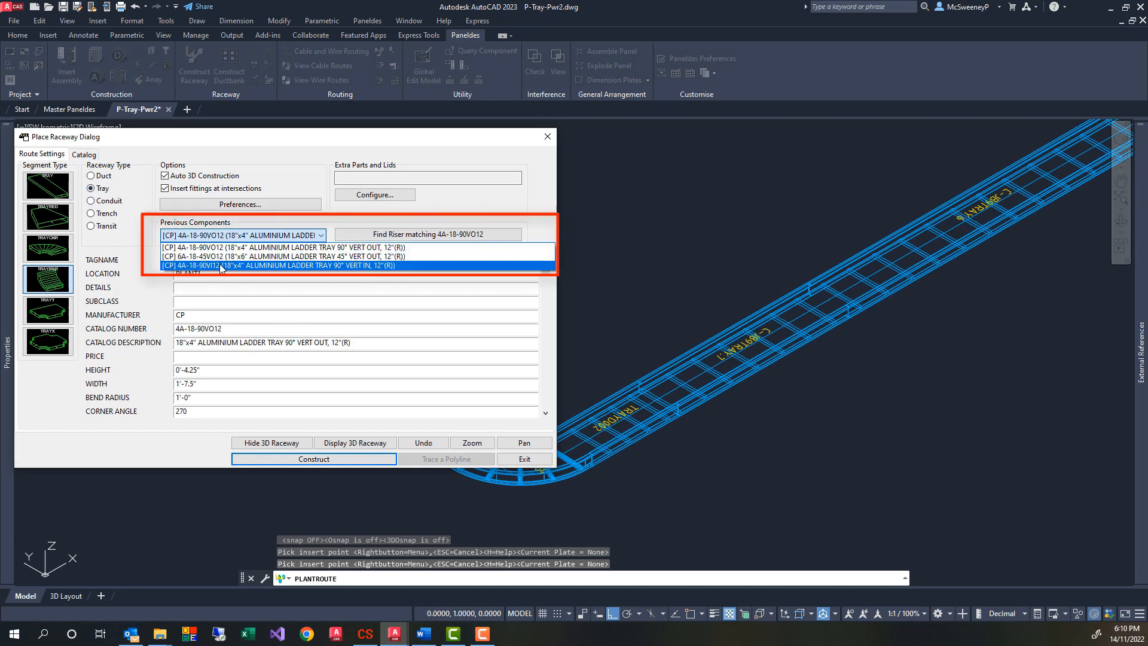
click(220, 265)
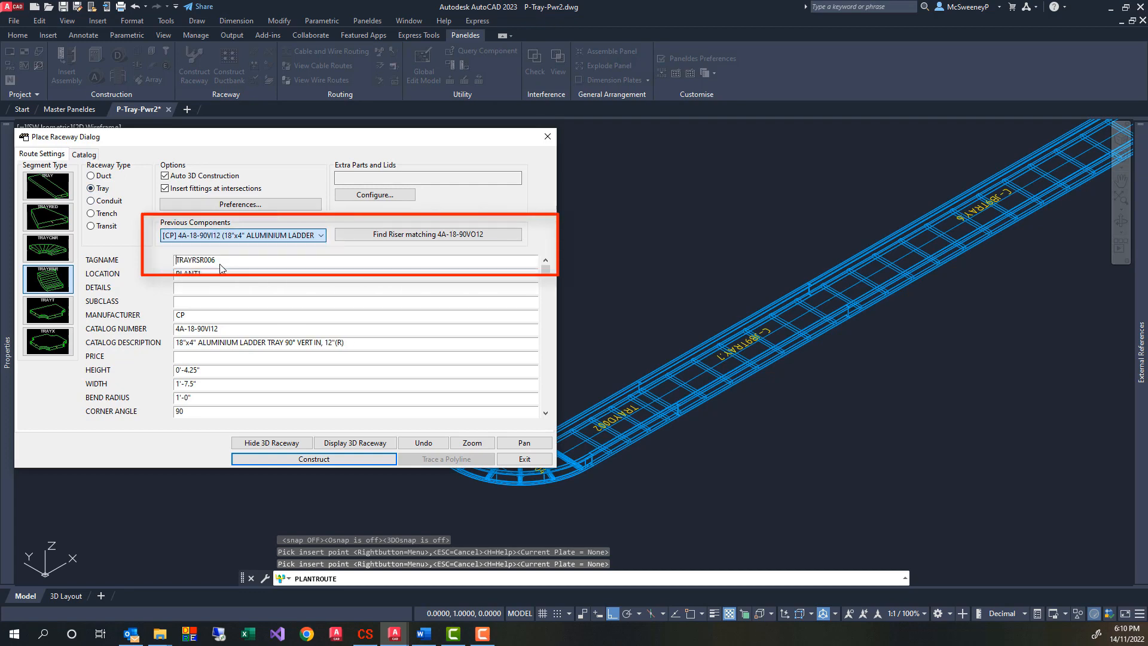
click(328, 459)
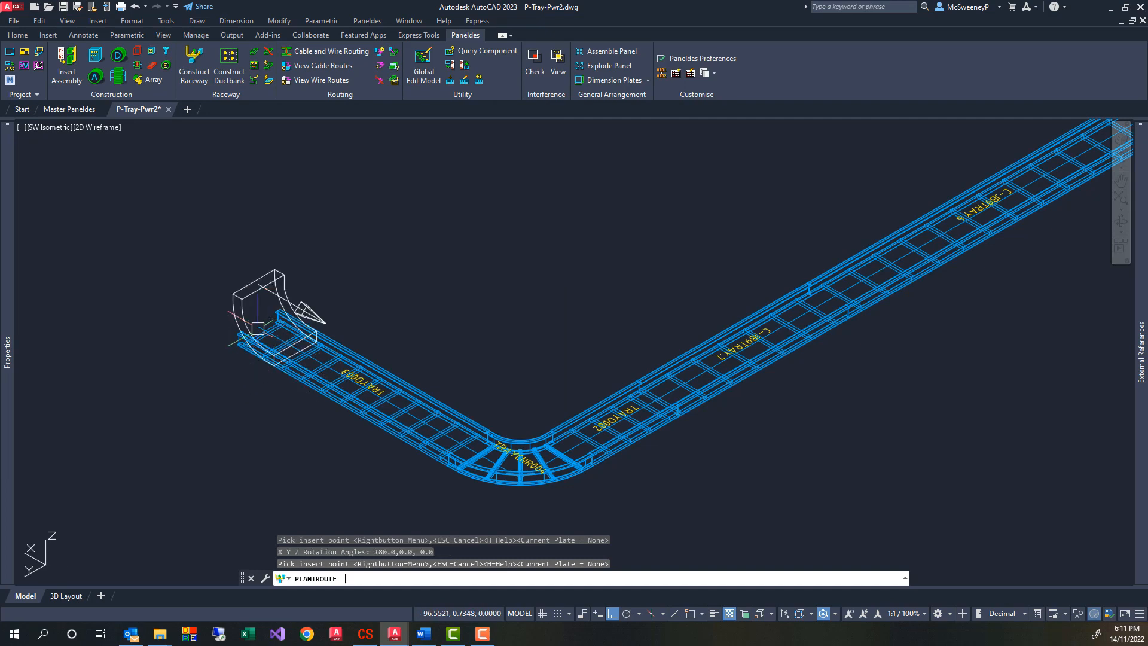
click(258, 290)
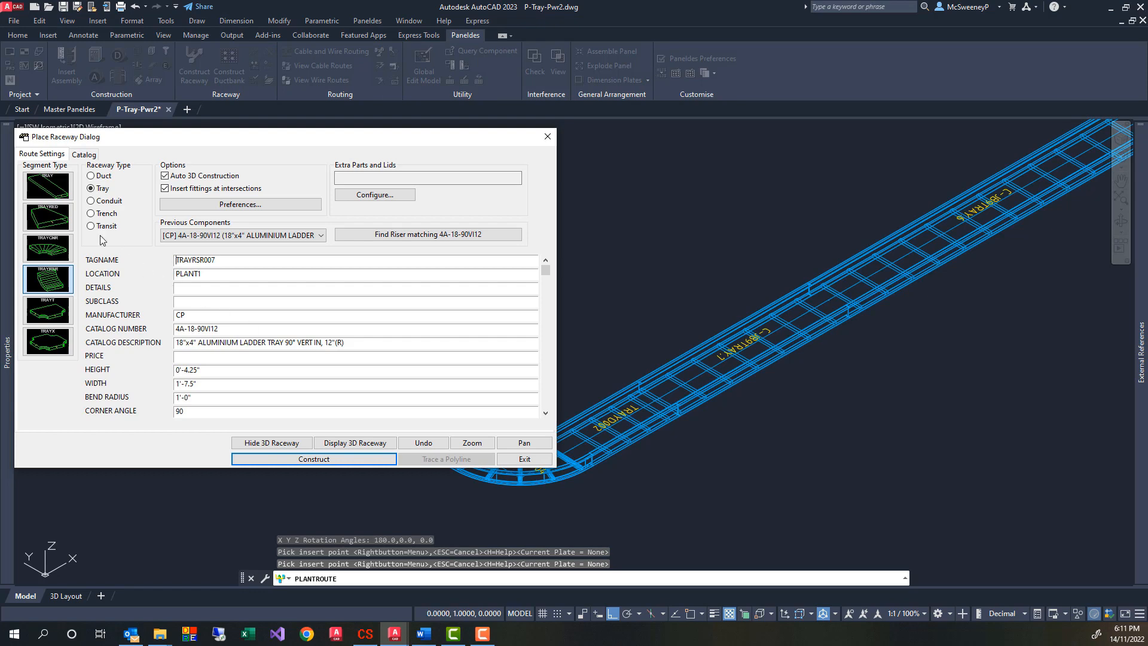
- Construct a vertical 24A09-18-144 tray about 3'-8" long rising from the top end of the riser
click(62, 191)
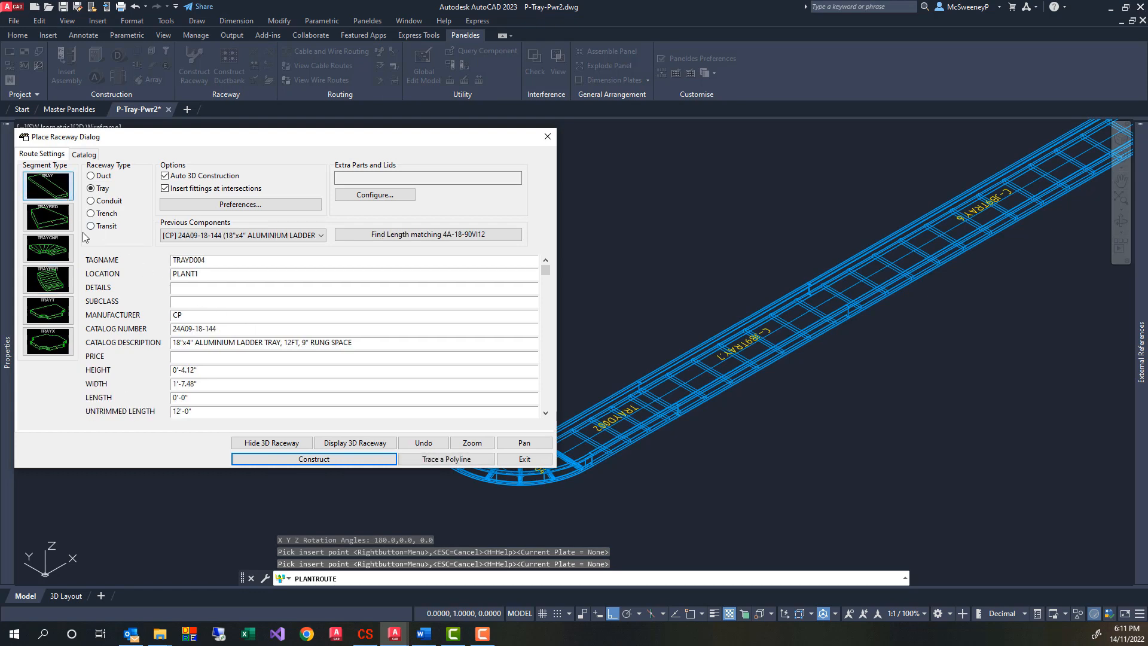
click(302, 459)
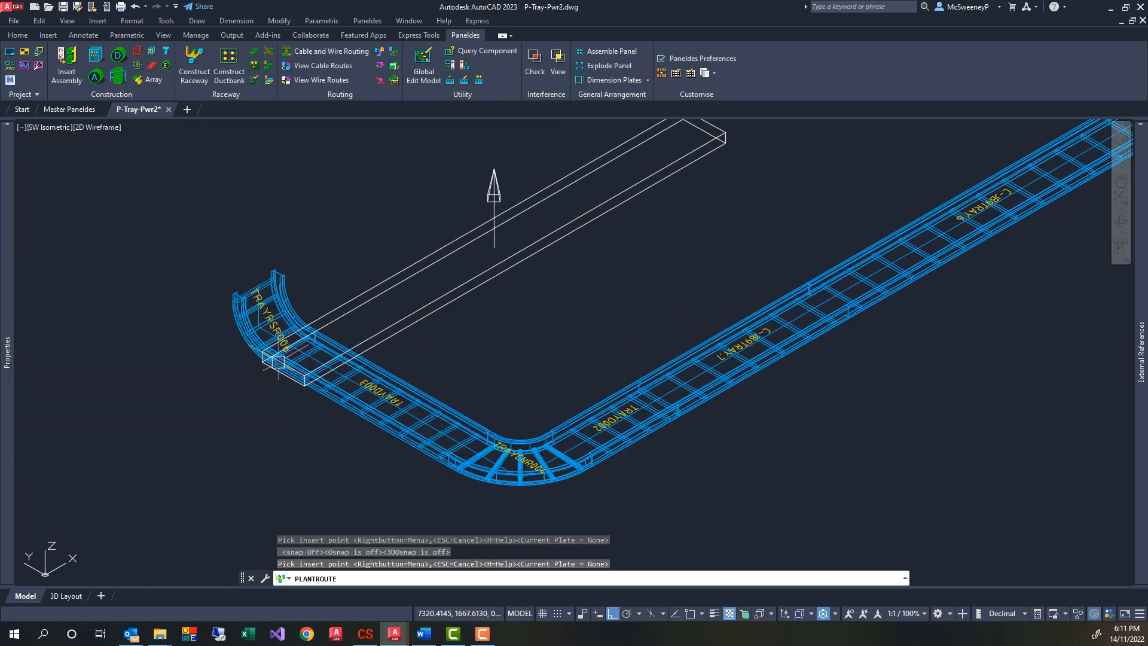
click(261, 284)
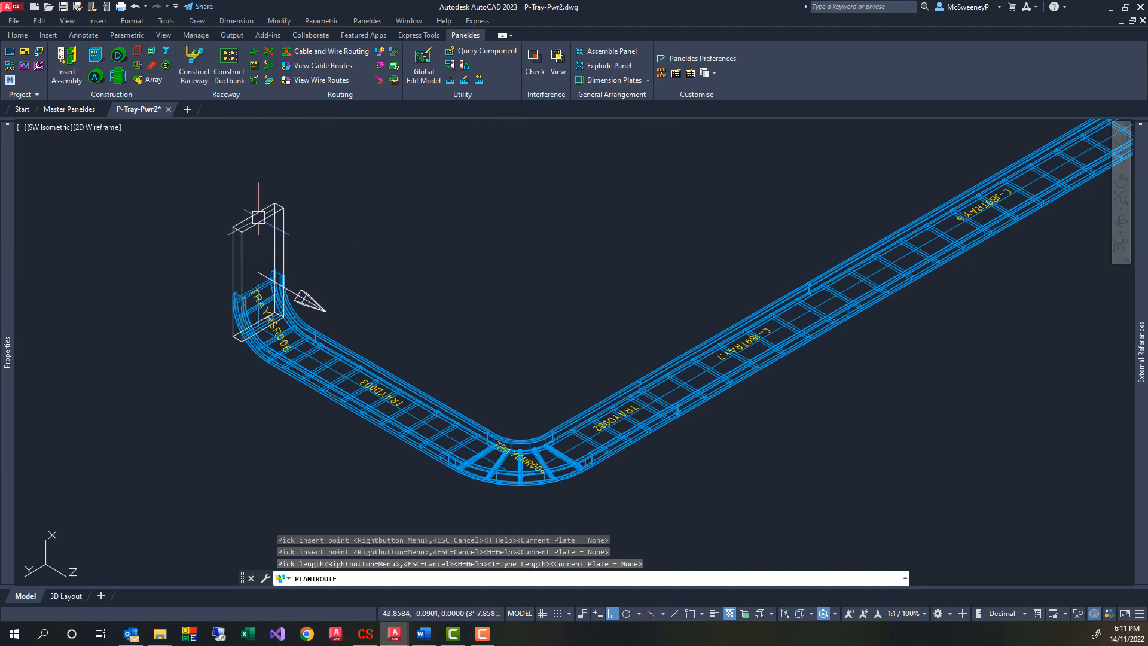
click(259, 218)
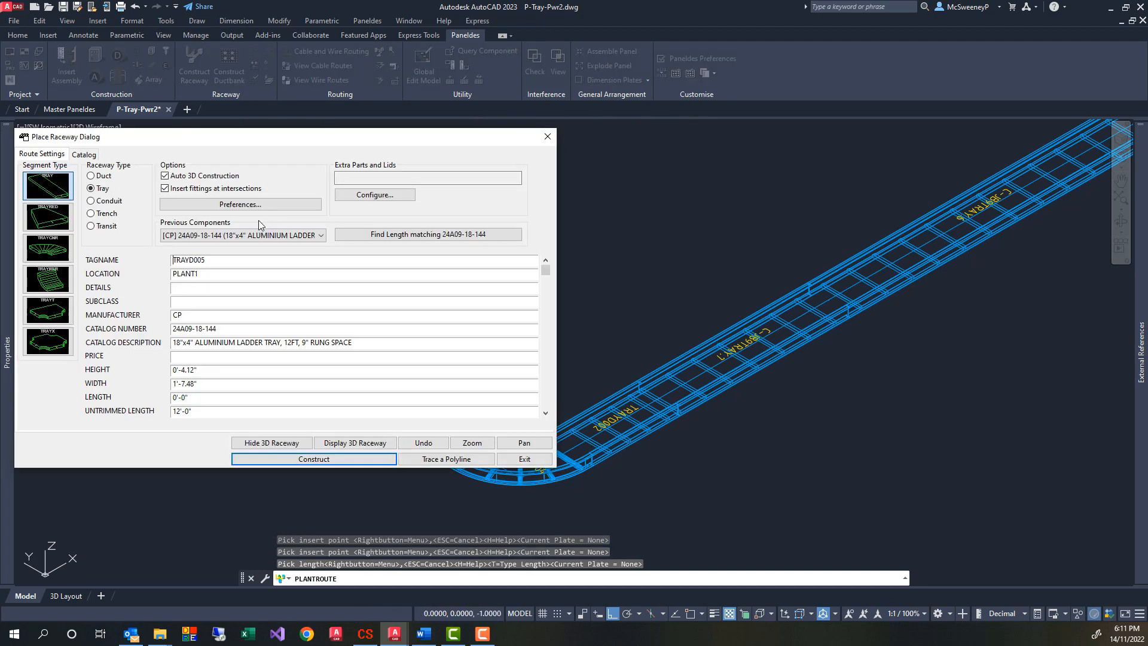
- Construct a 4A-18-90VO12 90° vertical-out riser on top of the vertical tray, rotating it about X so it leads away horizontally
click(61, 287)
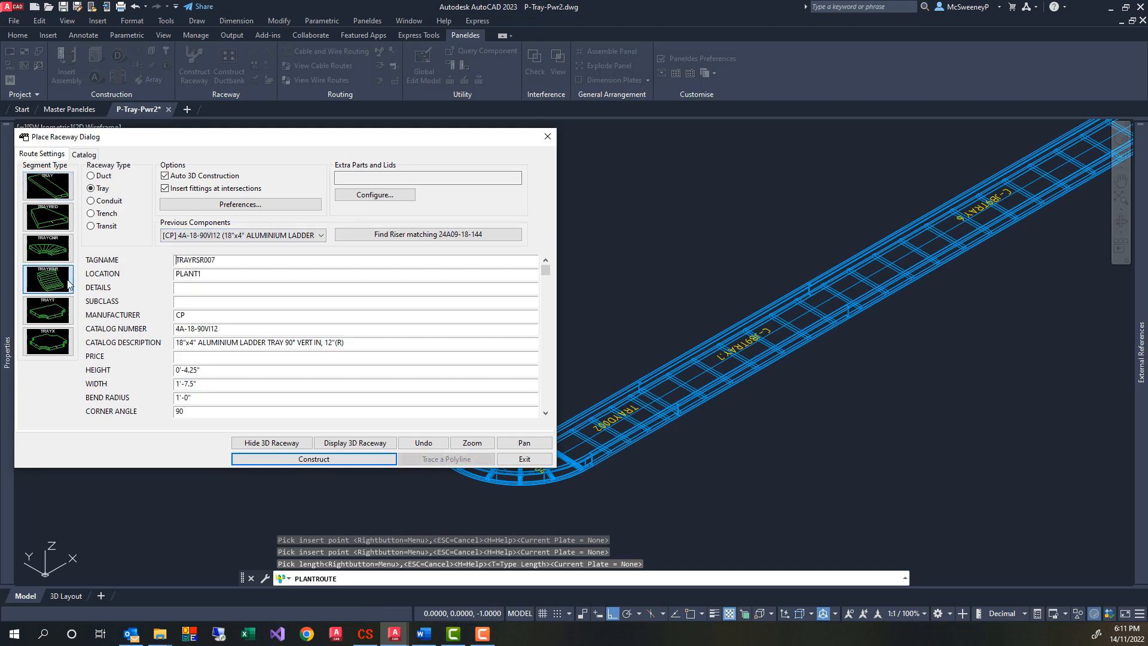
click(226, 240)
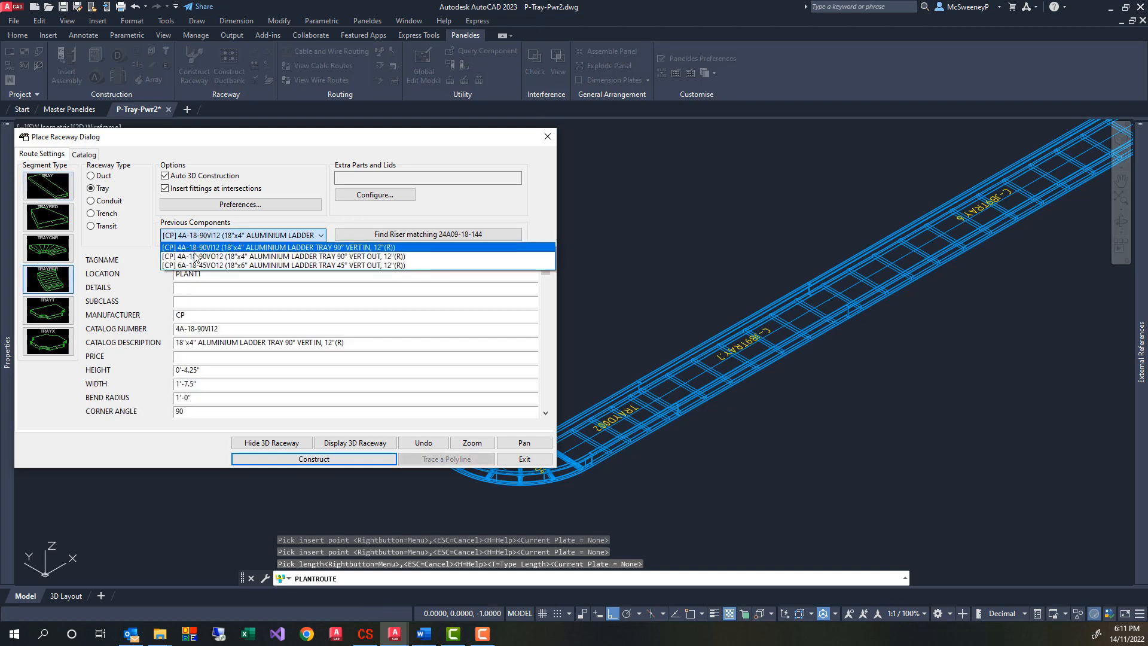
click(195, 256)
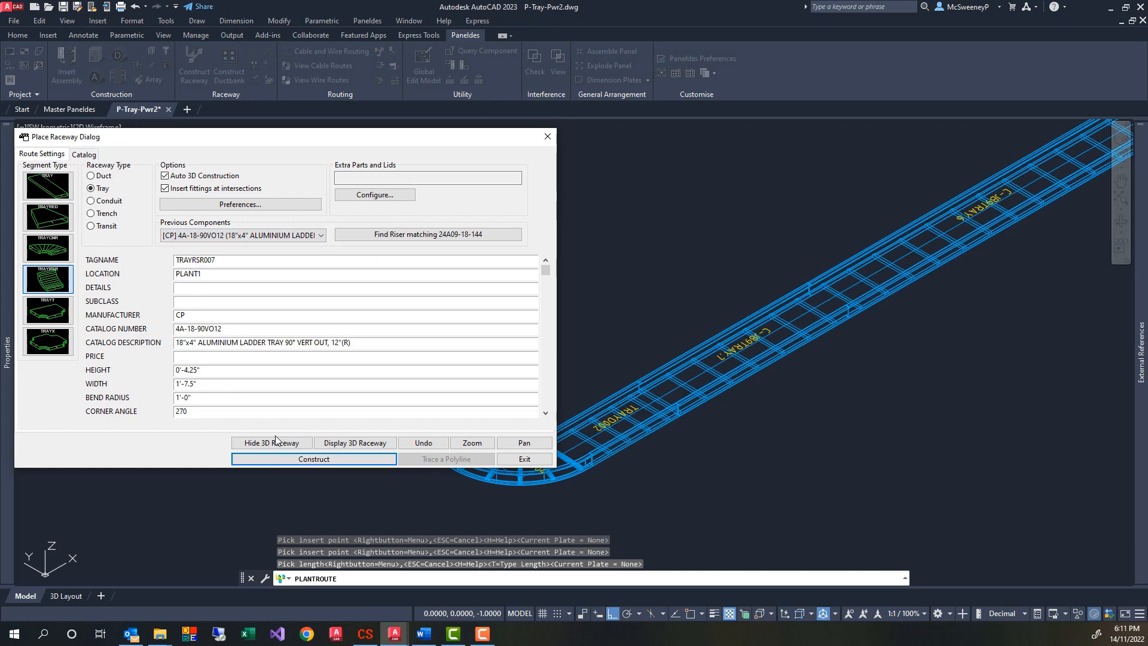
key(Return)
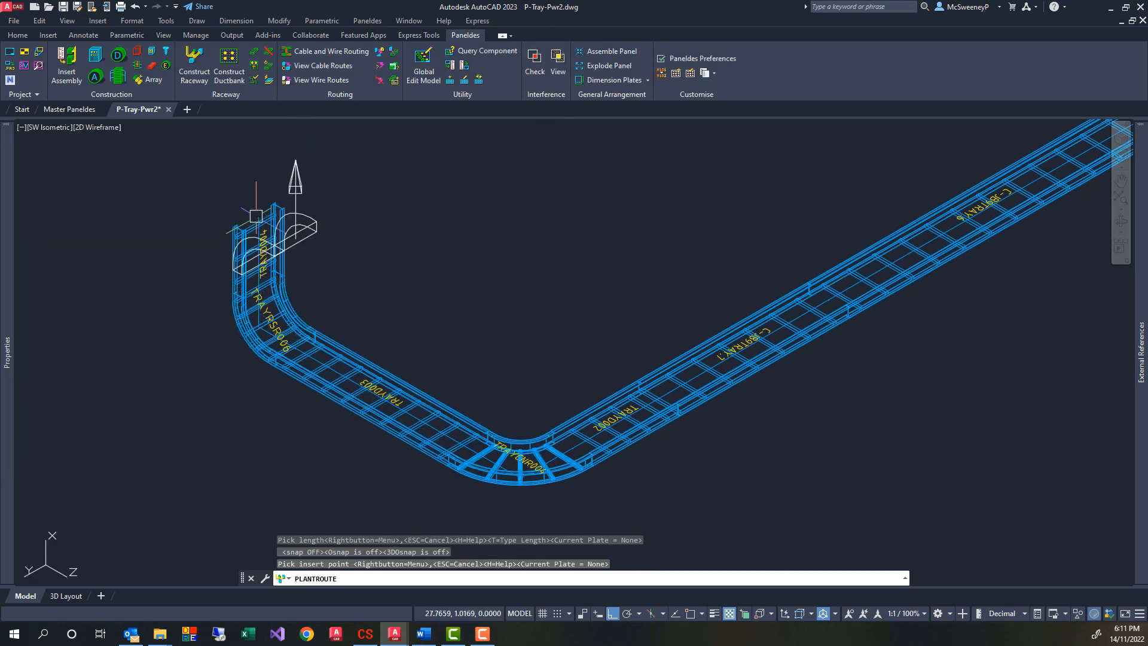
key(x)
key(x)
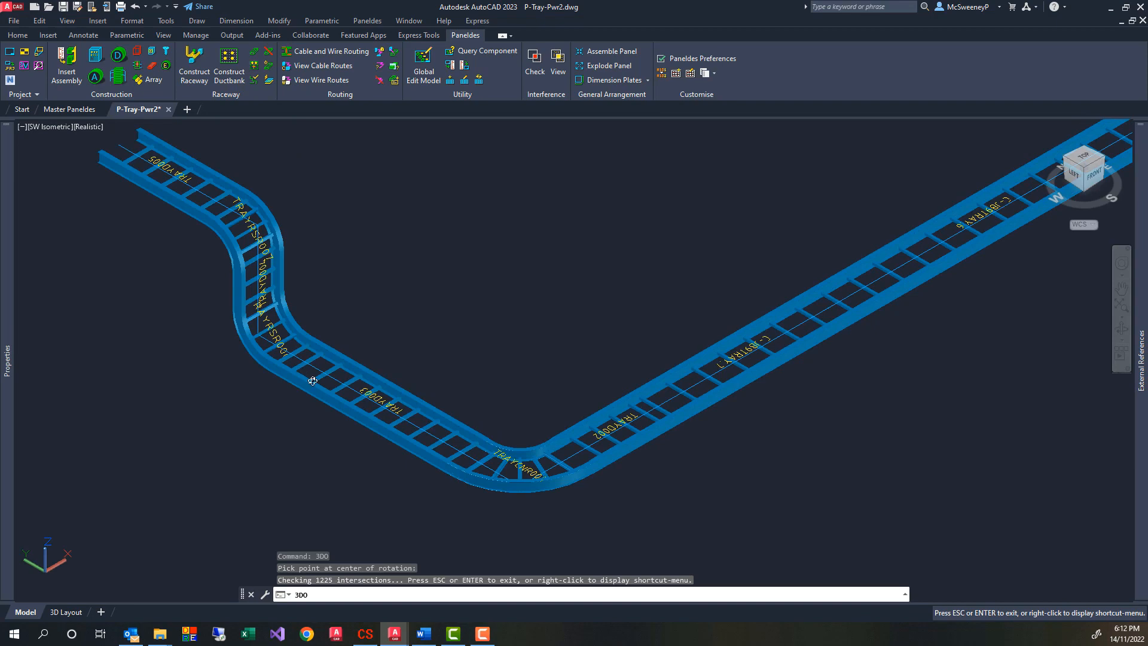
- Orbit around the extended tray run in 3D and set the visual style to 2D Wireframe
mouse_move(312, 380)
mouse_down()
mouse_move(207, 375)
mouse_move(333, 379)
mouse_up()
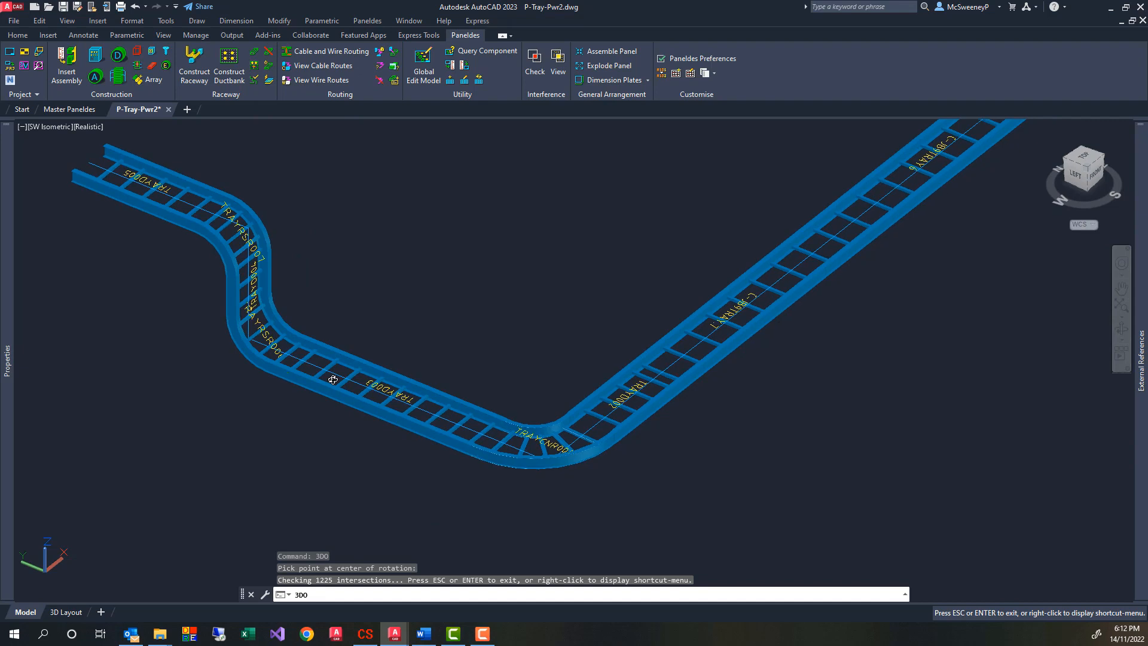
key(Escape)
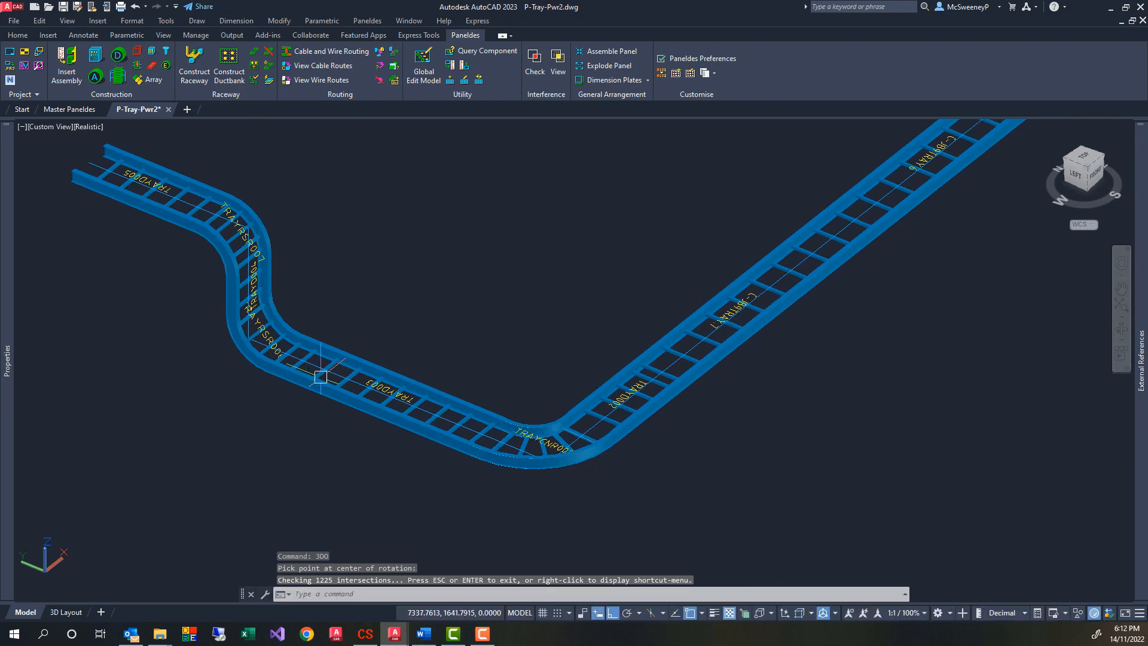
click(89, 127)
click(114, 157)
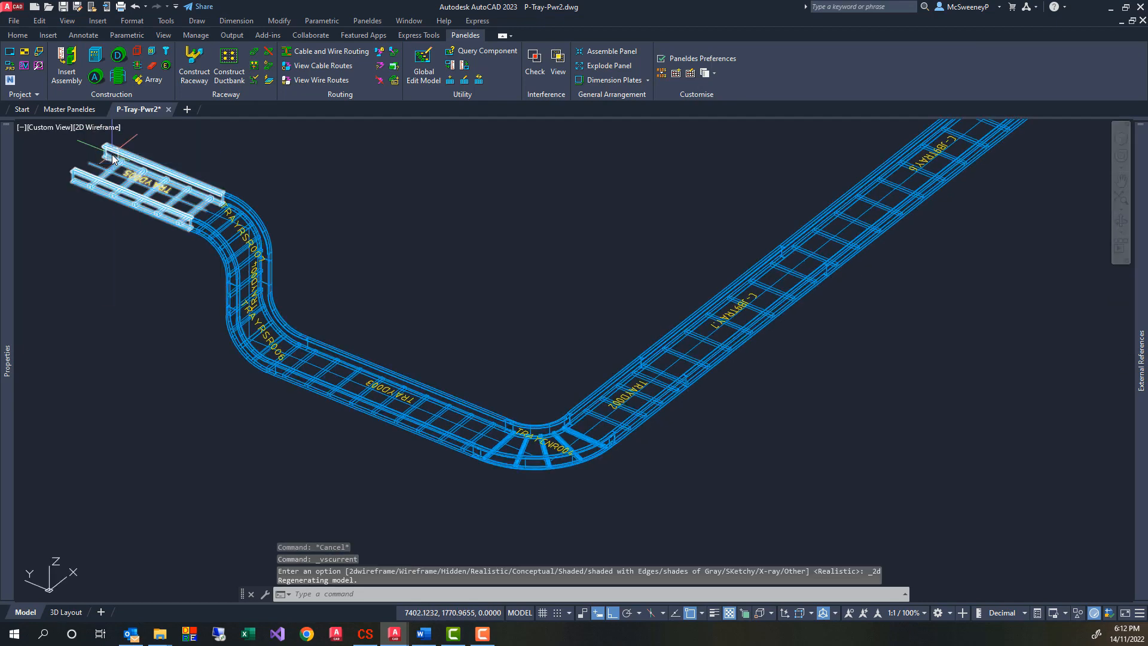
- Construct a 4A-18-HX12 tray X section, matched to the 24A09-18-144 tray, in the middle of the lower straight between the corner and the riser
click(196, 62)
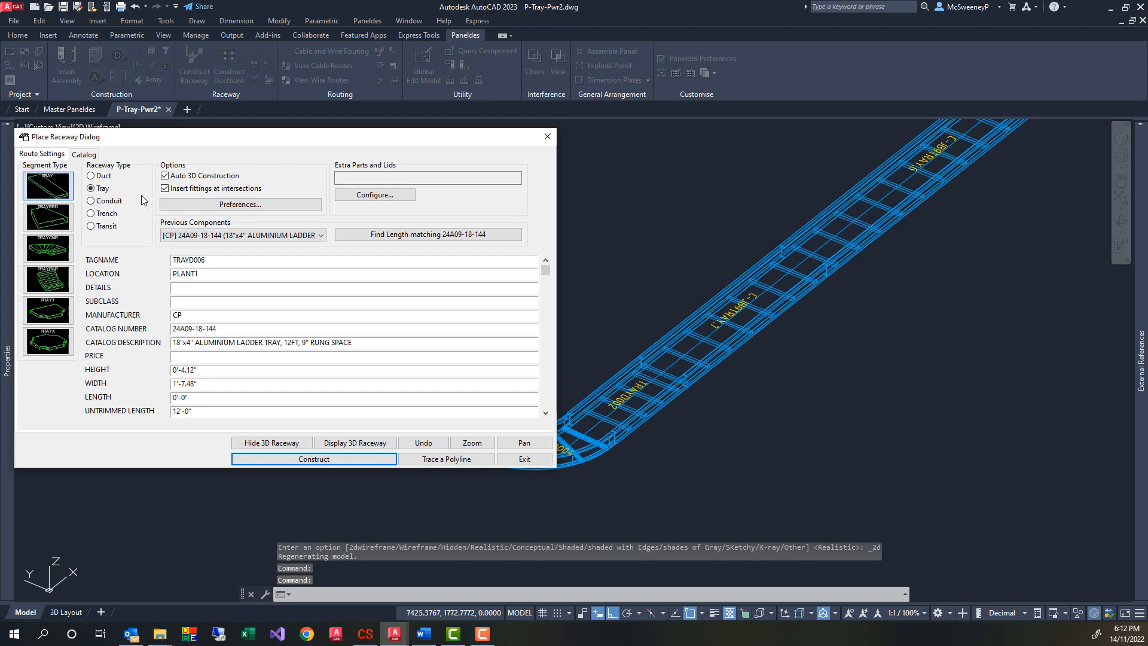
click(54, 341)
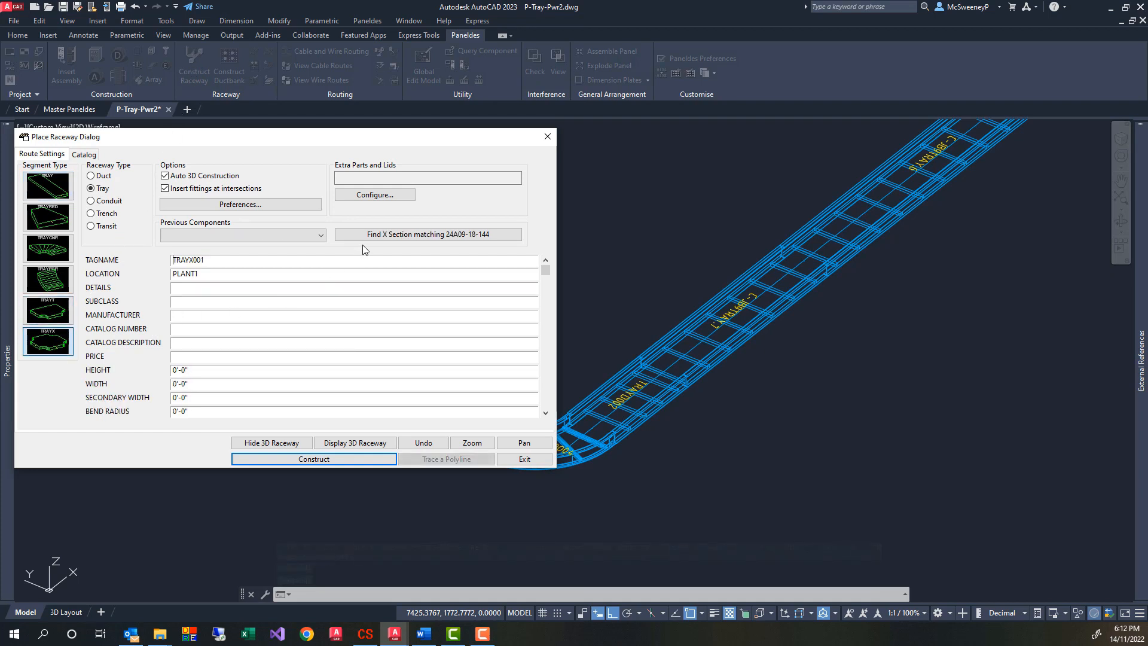
click(410, 234)
click(314, 459)
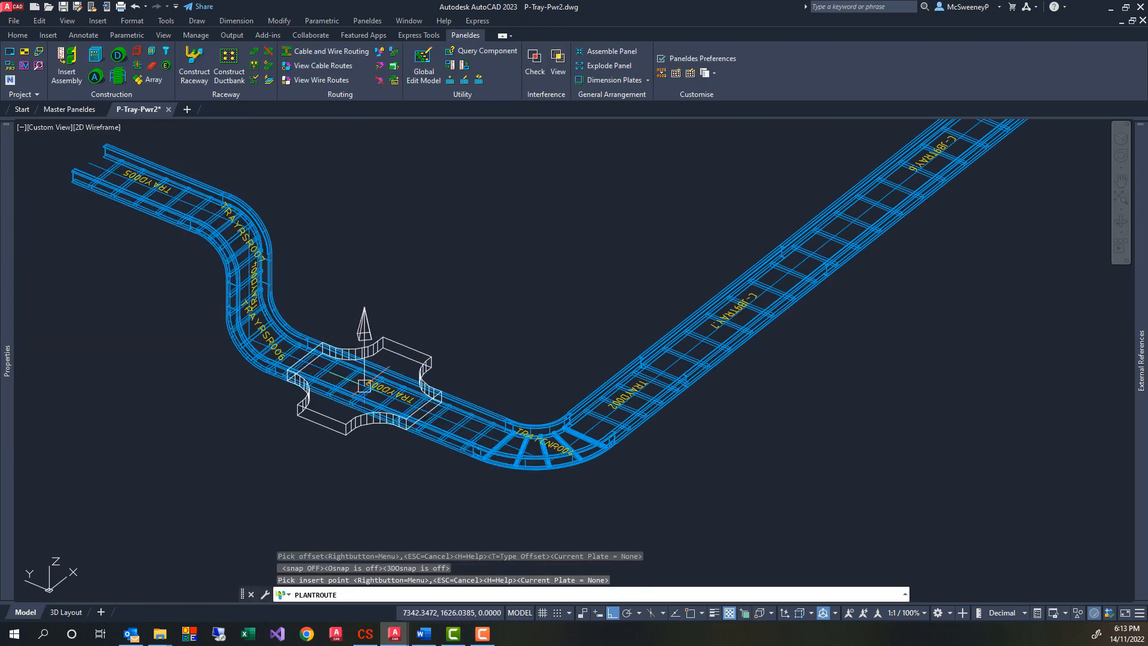
click(364, 385)
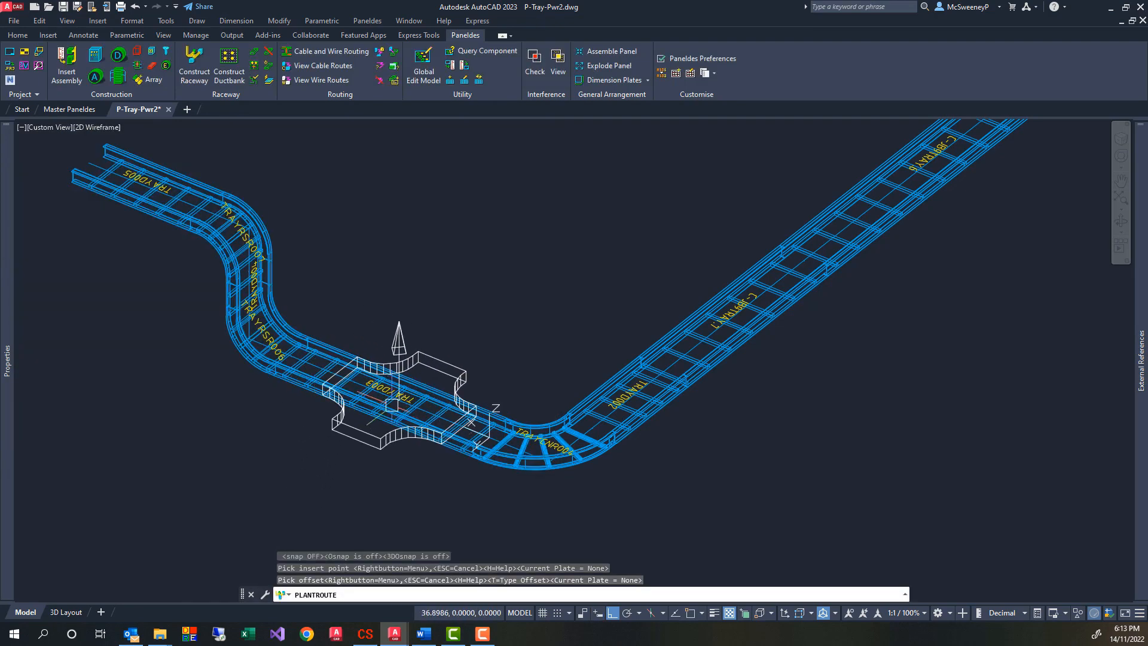
click(373, 399)
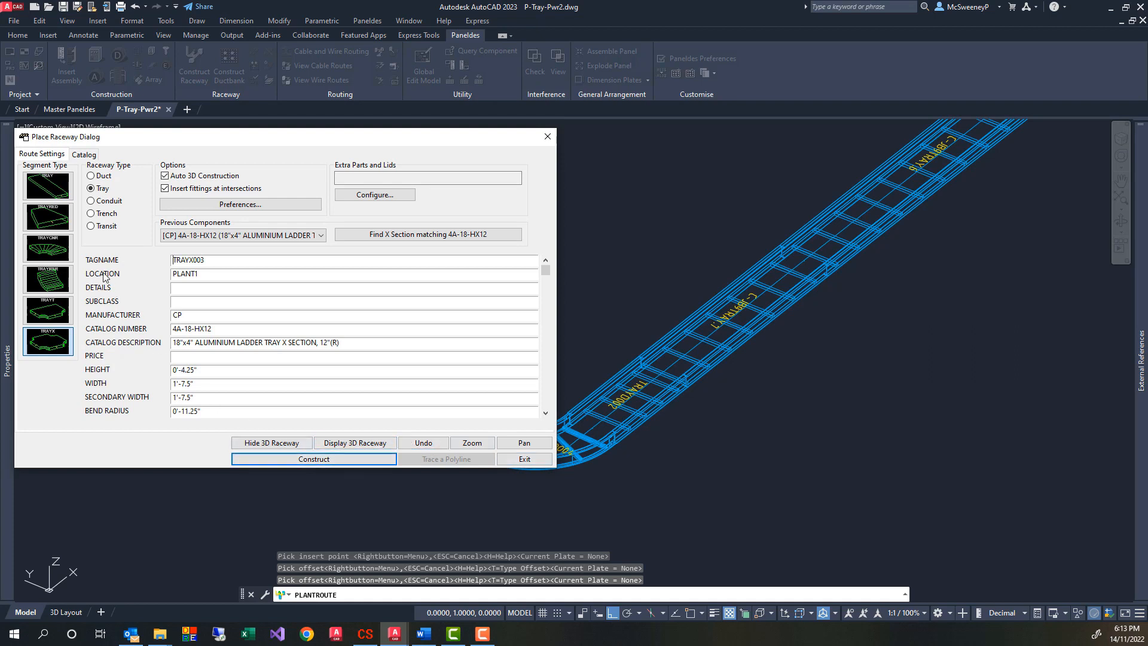
- Construct a straight 24A09-18-144 tray branching off the far open side of the new X section
click(58, 190)
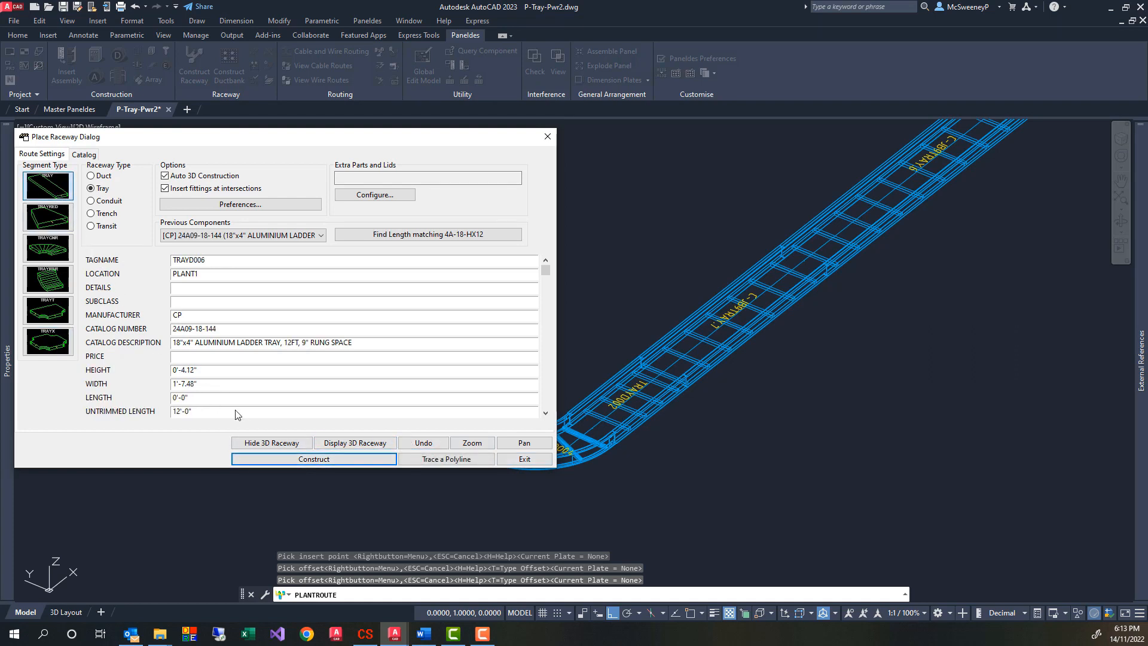
click(325, 464)
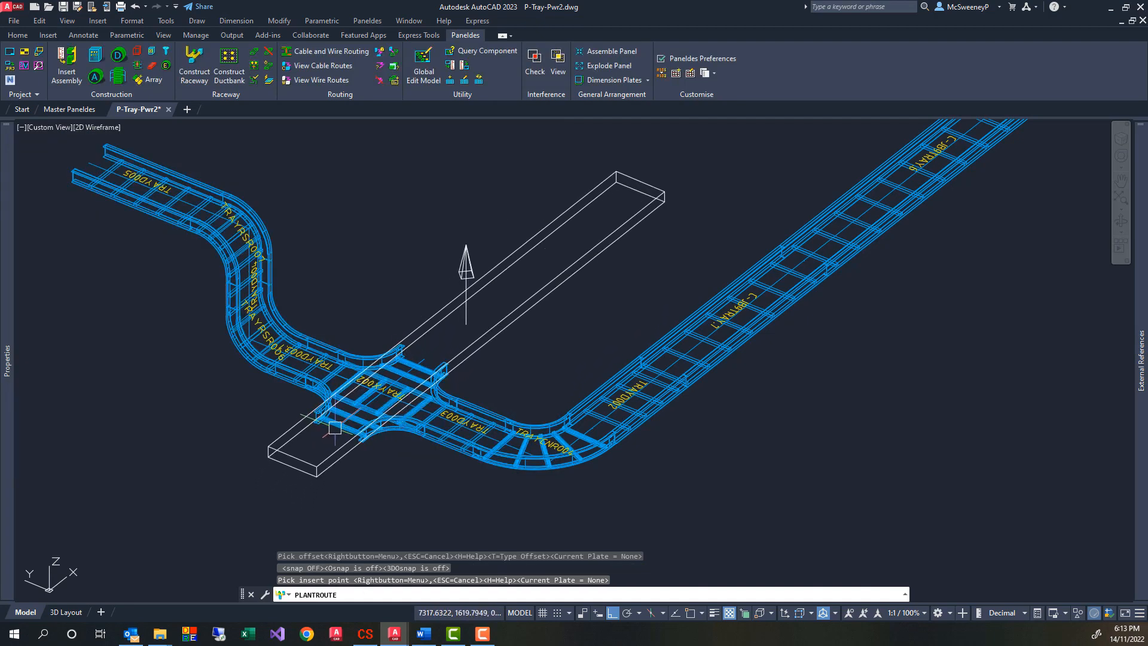
click(424, 356)
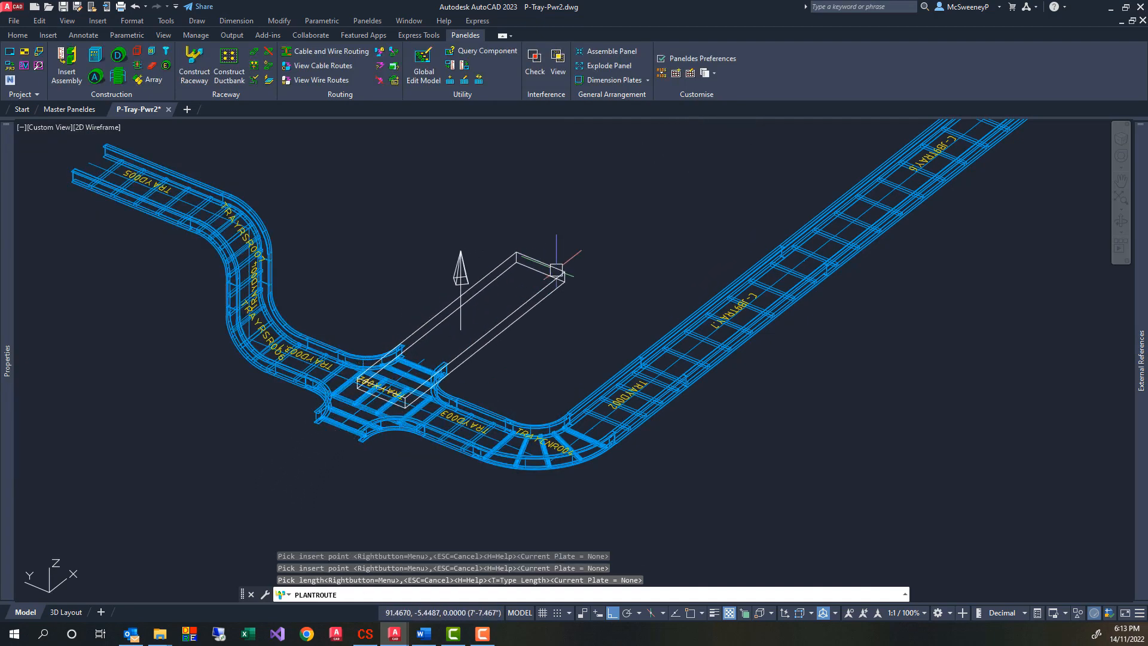
click(574, 257)
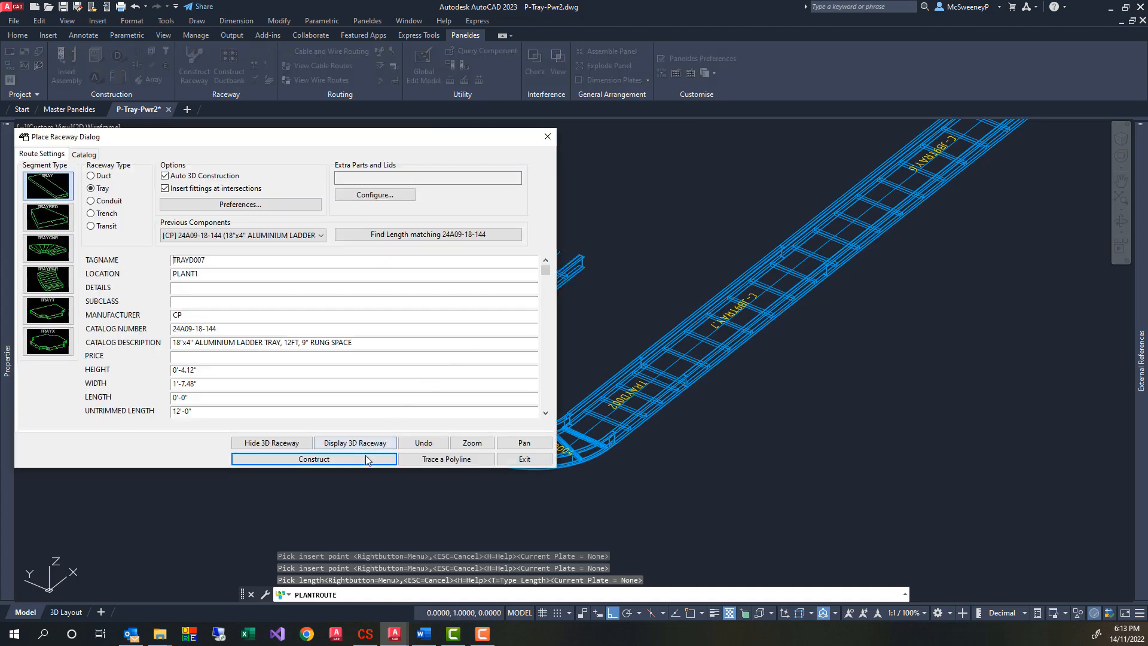
- Construct a second 24A09-18-144 straight tray from the opposite open side of the X section and view the crossing shaded in 3D
click(365, 460)
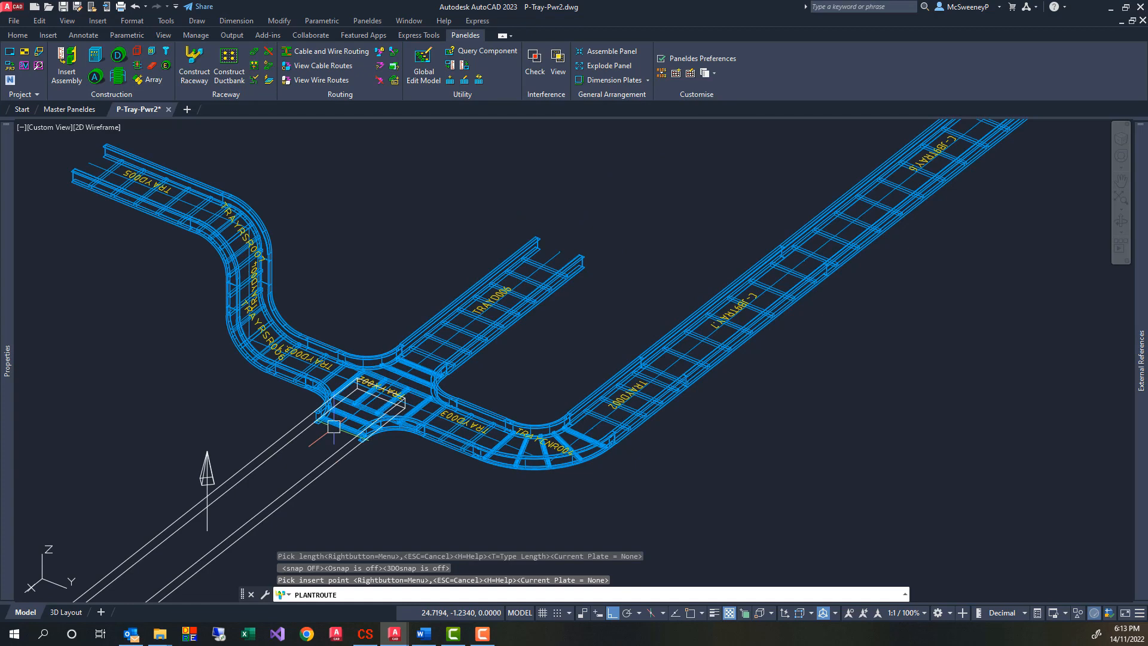
click(333, 426)
click(220, 520)
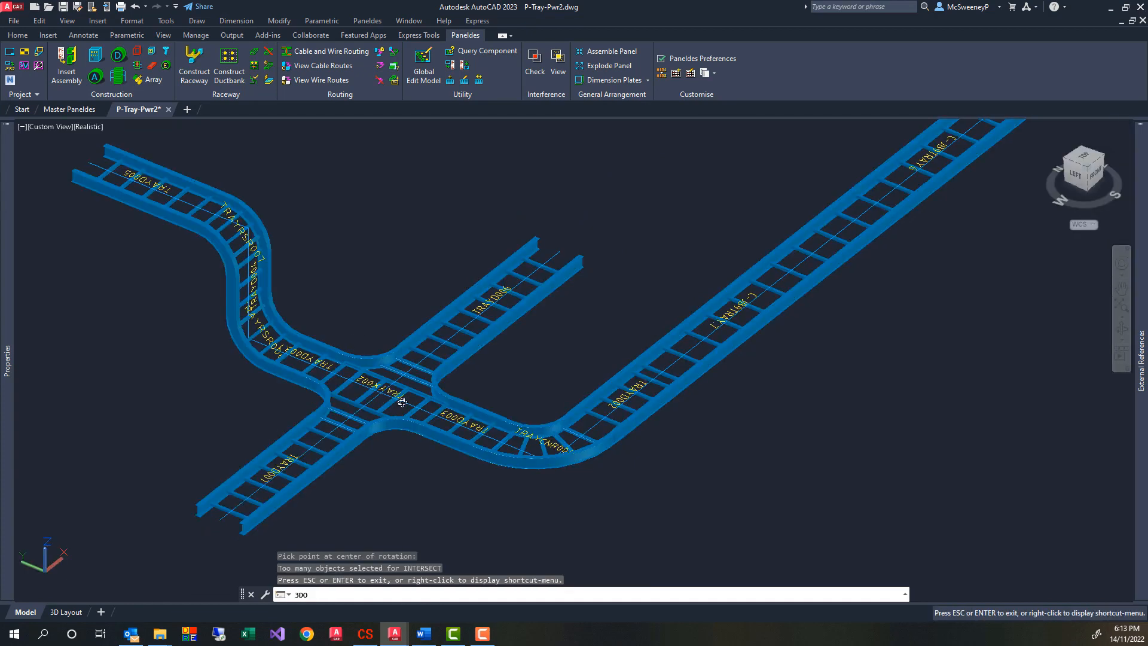
mouse_move(402, 402)
mouse_down()
mouse_move(335, 413)
mouse_move(413, 411)
mouse_up()
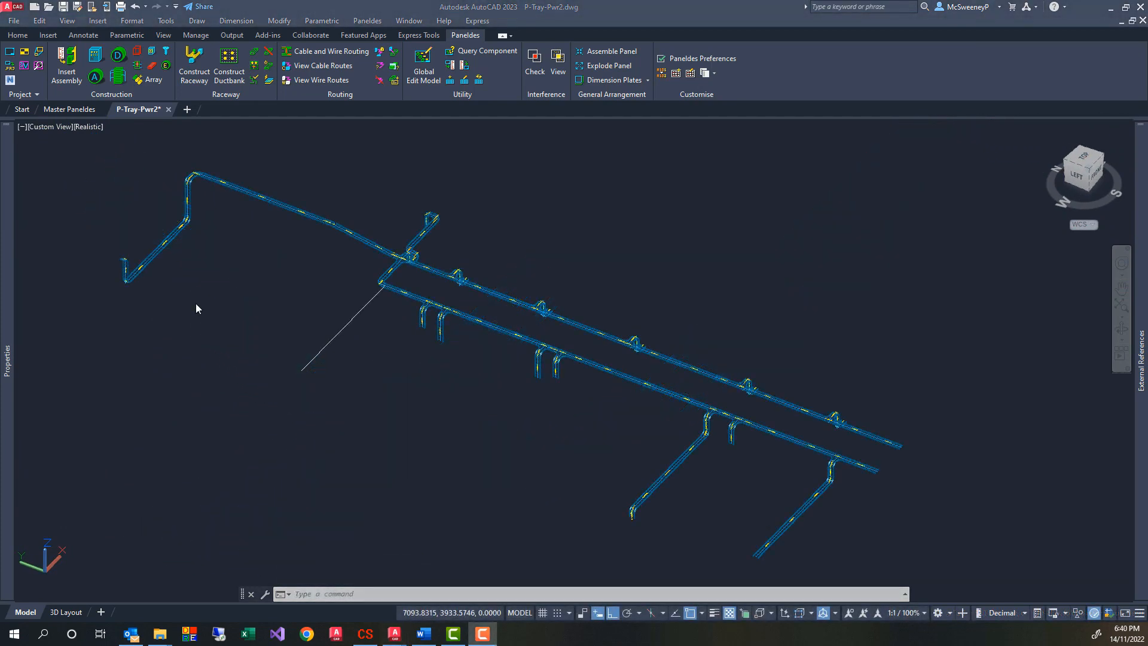
- Draw a 3D polyline from the existing line's free end: 200 parallel to the main trays, 200 perpendicular away from them, then 500 parallel
click(212, 360)
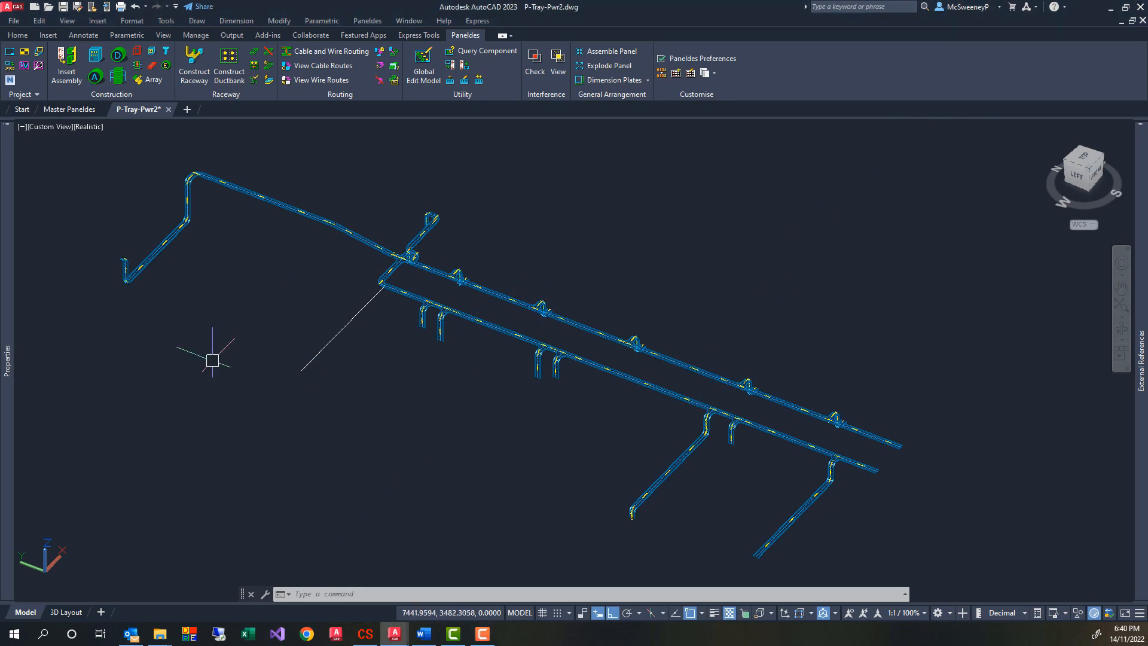
text(3dpol)
key(Return)
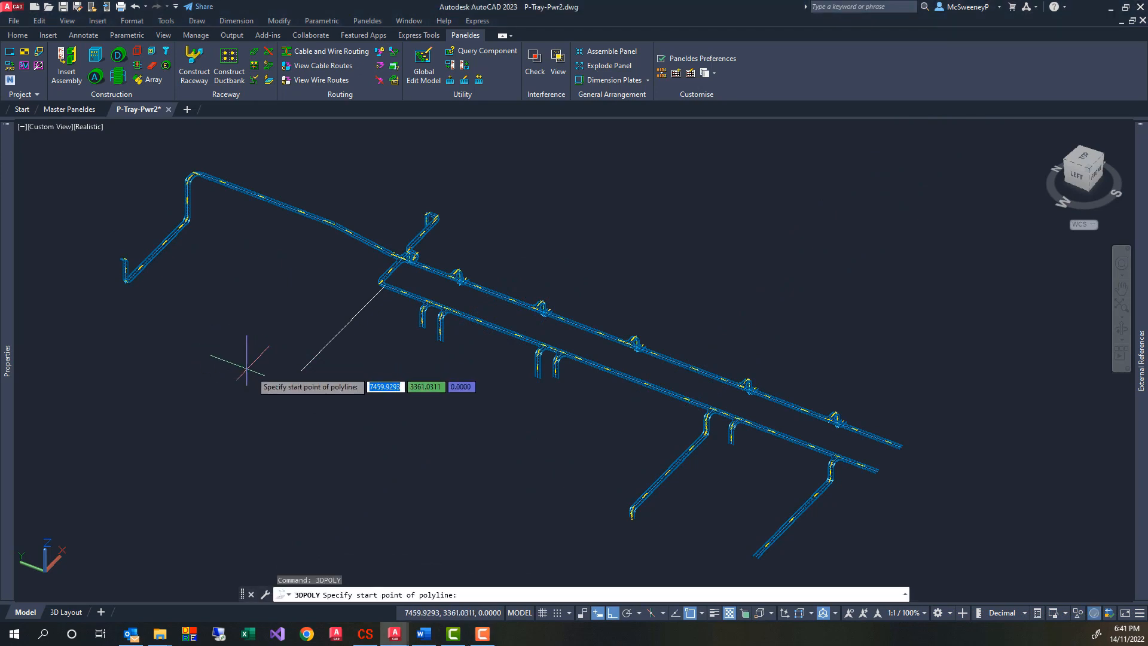
click(302, 369)
text(200)
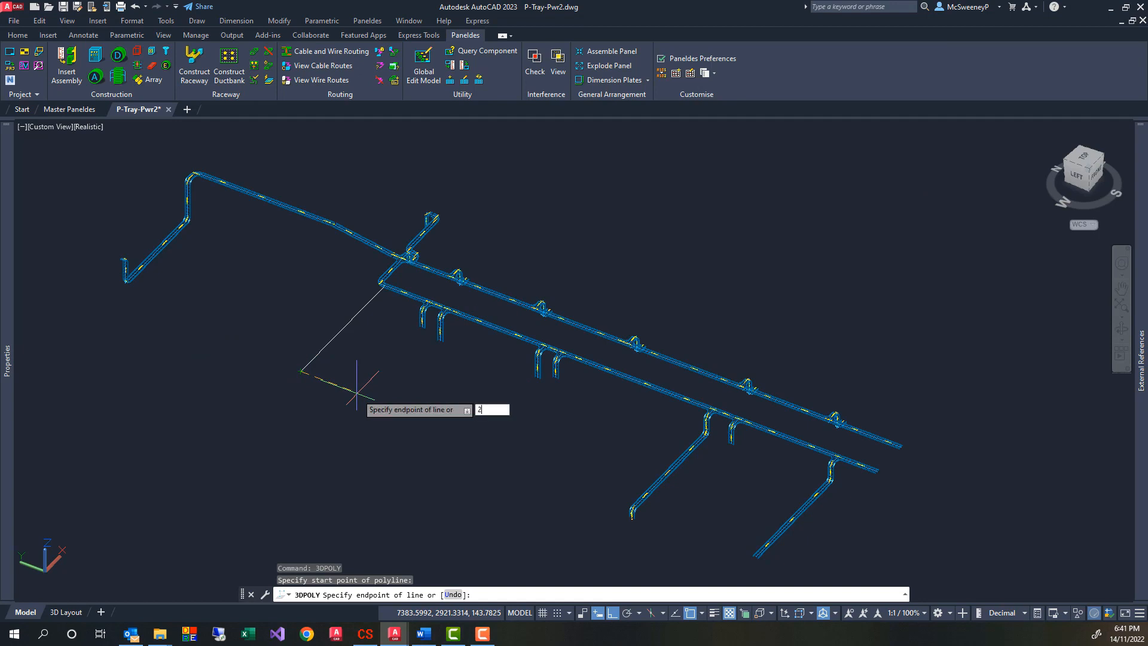
key(Return)
text(2)
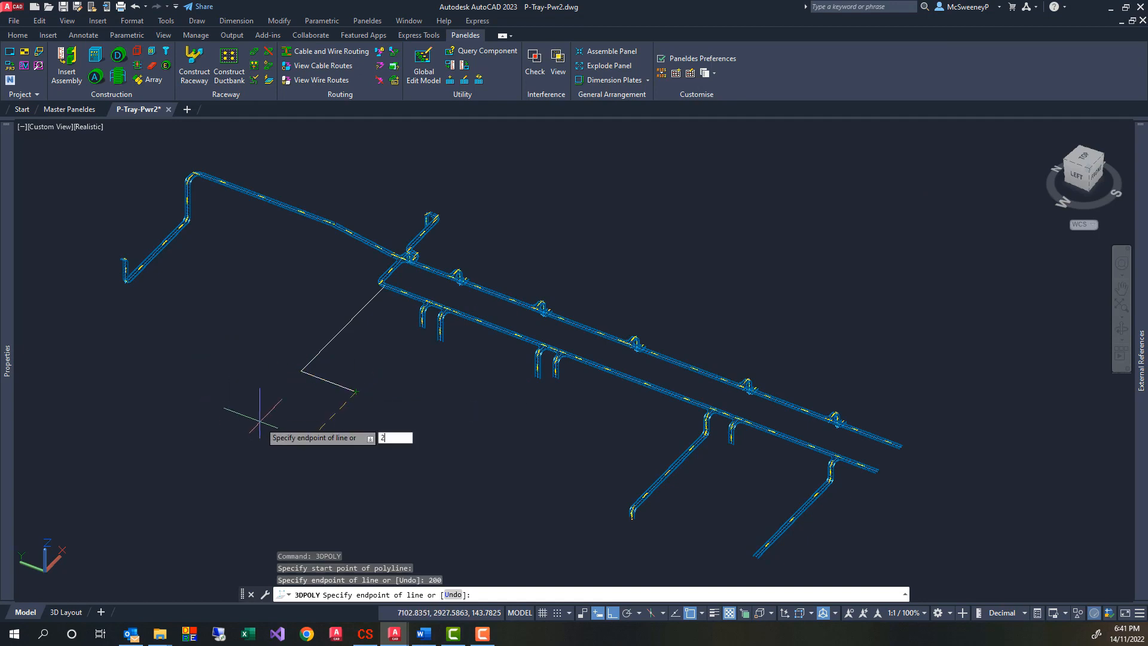
key(Return)
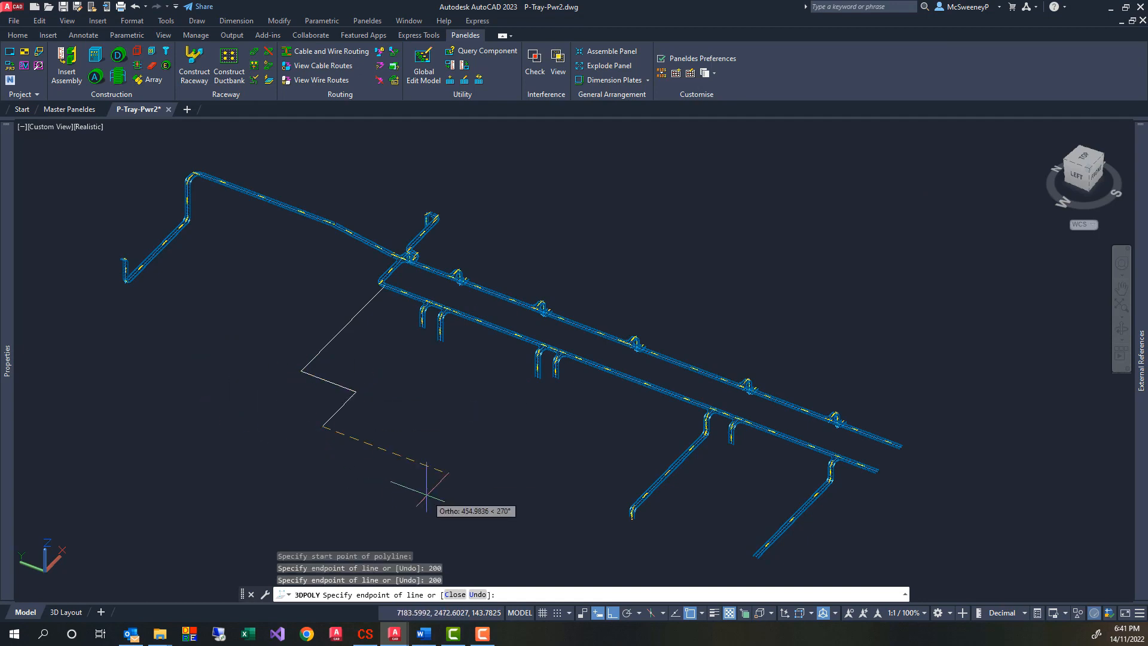
text(500)
key(Return)
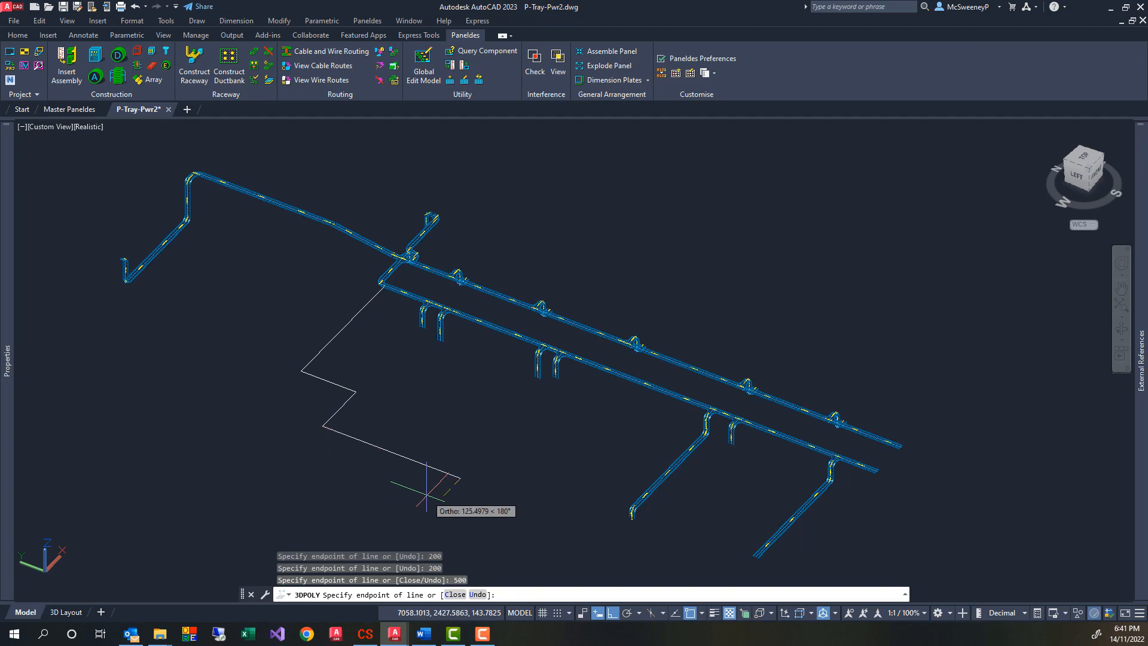
key(Return)
- Draw a second 3D polyline from the first polyline's first corner, going 200 back towards the main trays and then 500 parallel to them
text(3dpoly)
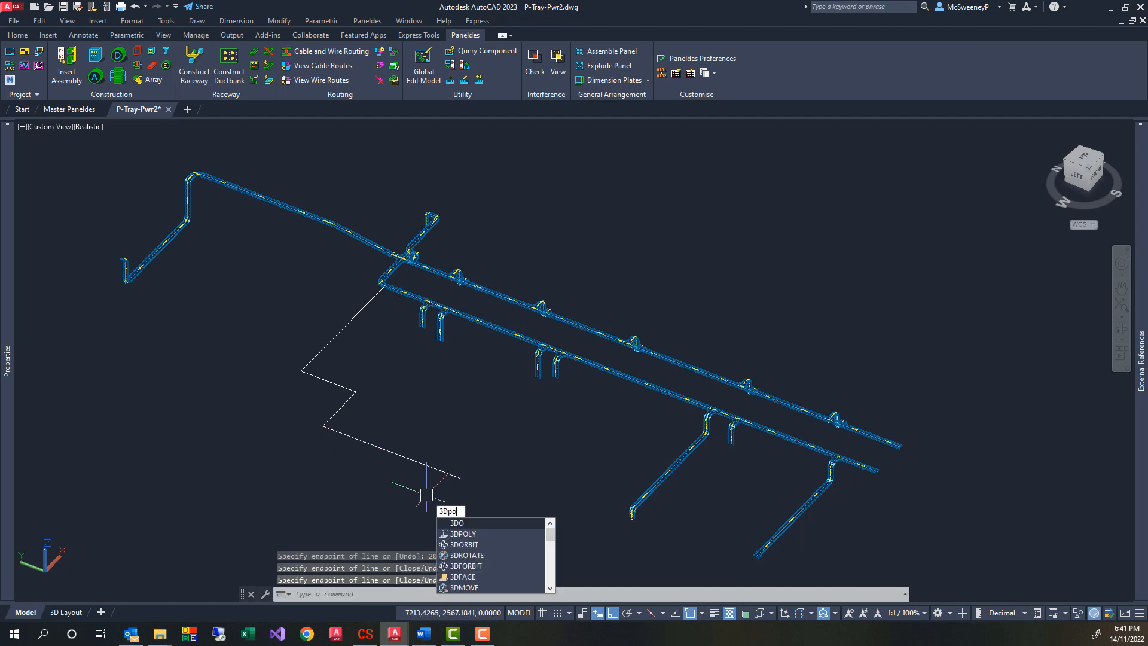
key(Return)
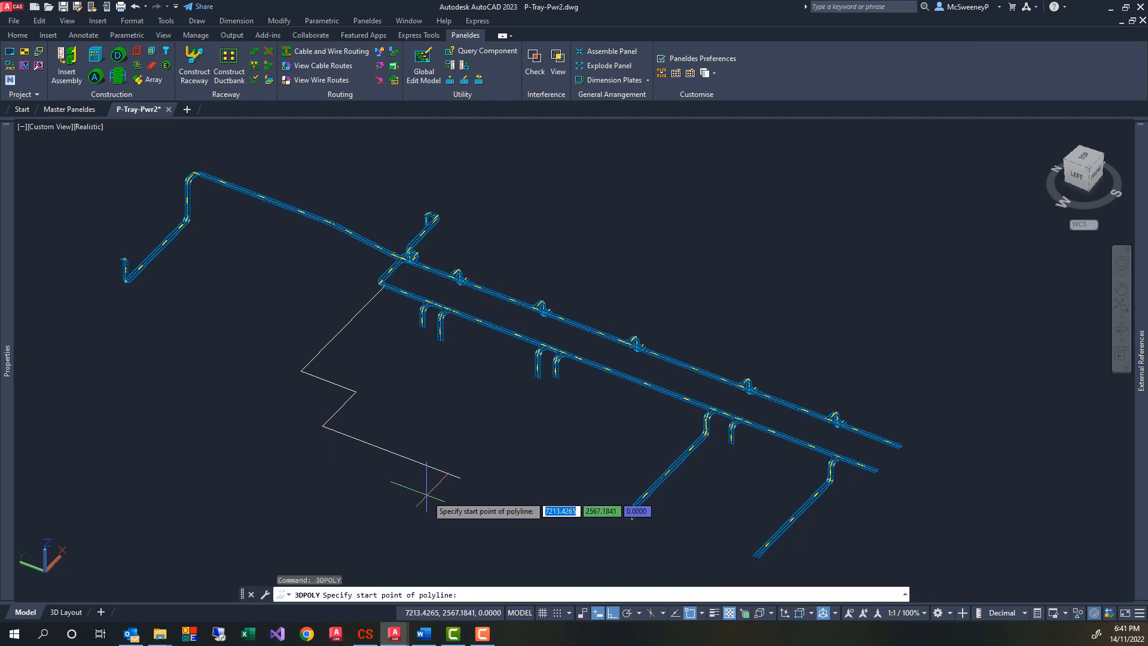
click(357, 391)
text(200)
key(Return)
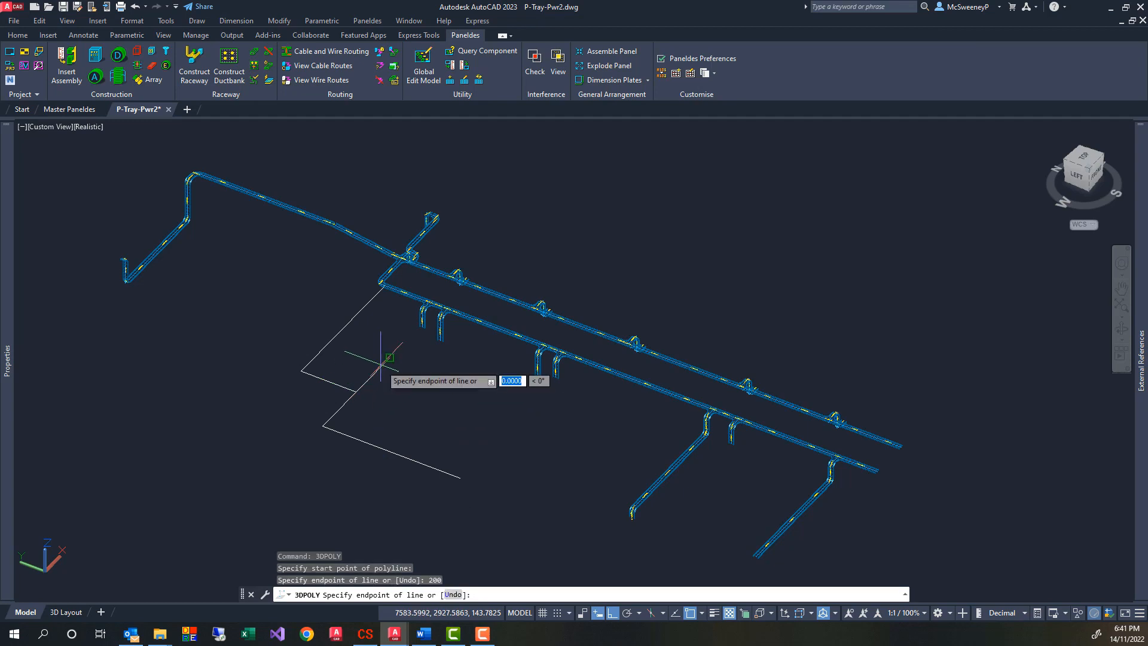
text(500)
key(Return)
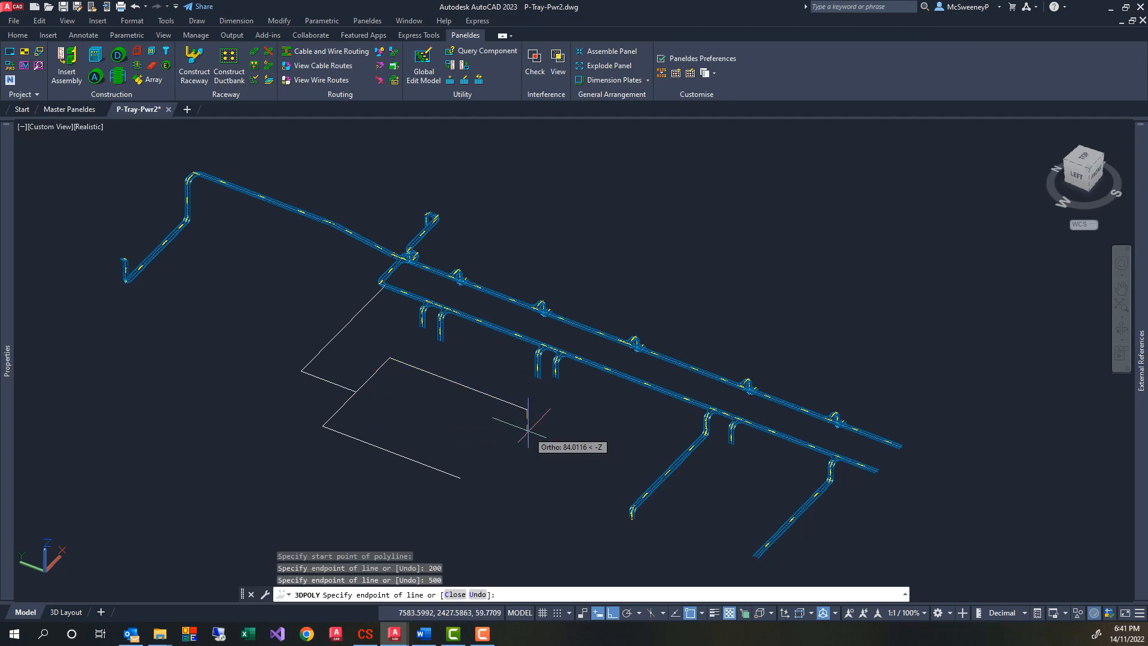
key(Return)
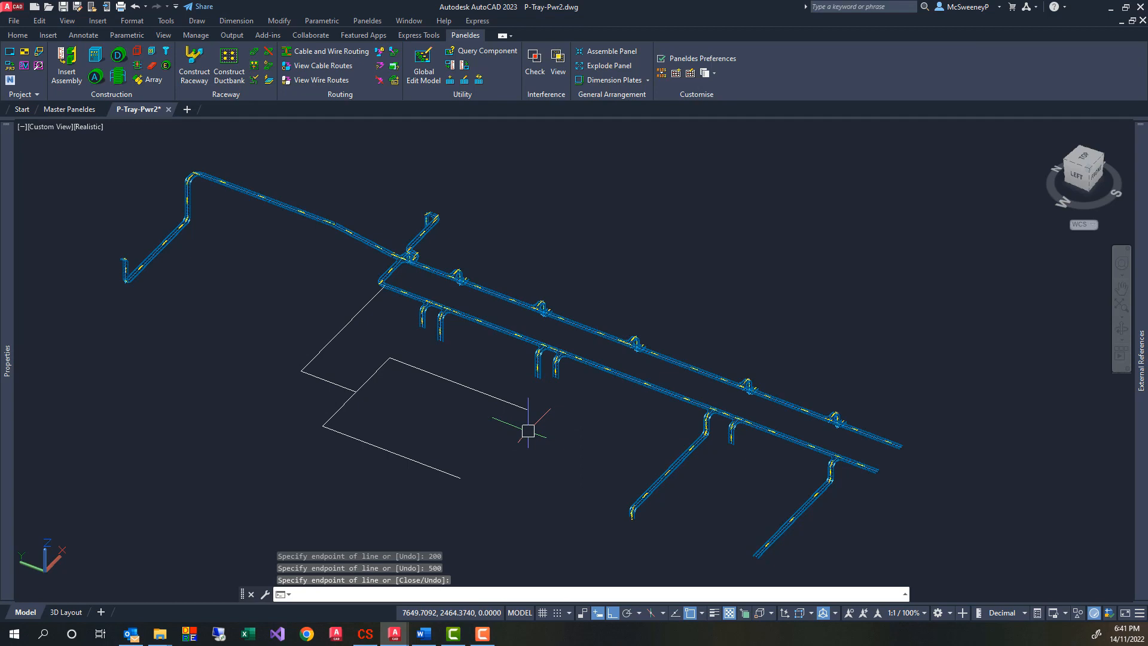
- Draw a drop polyline from the end of the second 500 branch, 100 horizontally away from the main trays and 200 straight down
text(3p)
key(Return)
click(526, 409)
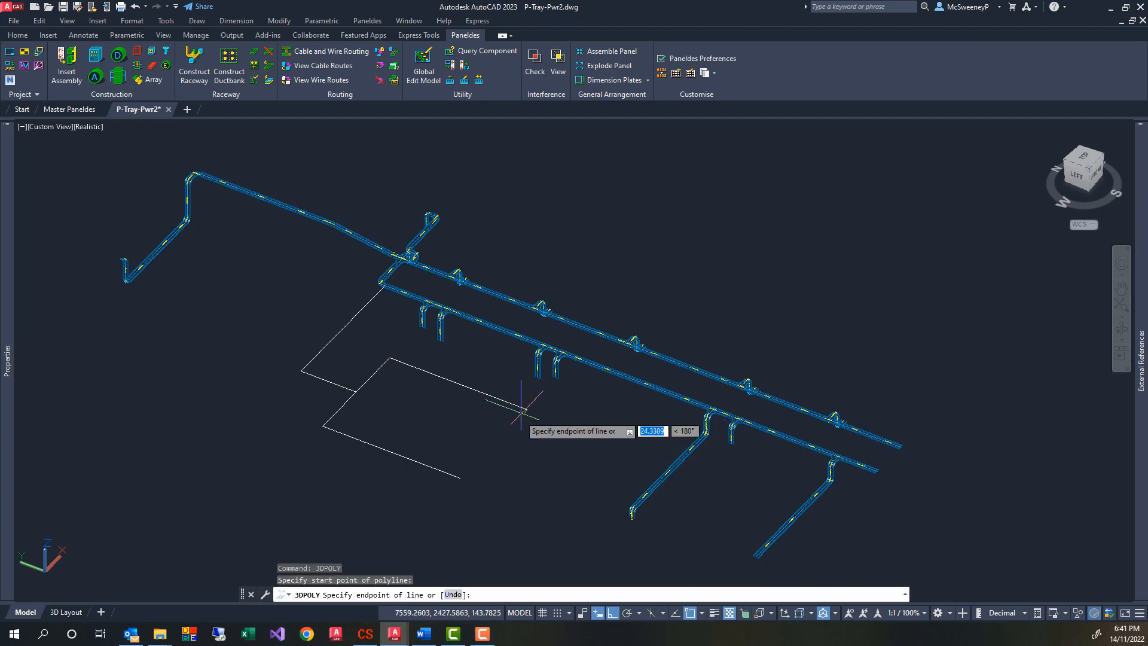
text(100)
key(Return)
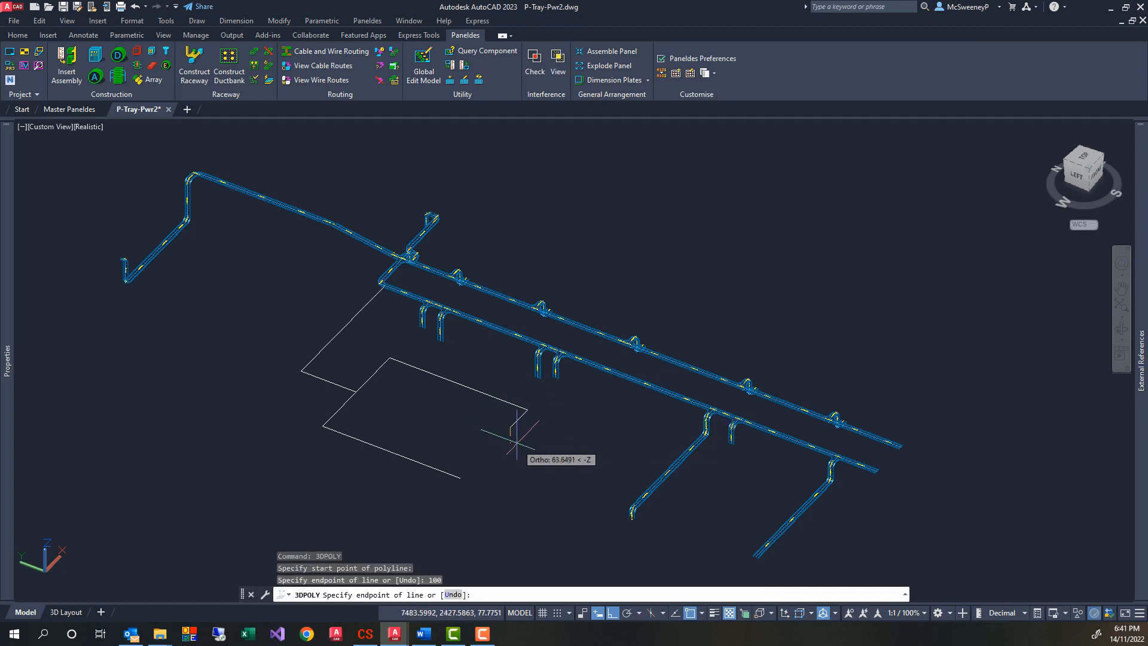
text(200)
key(Return)
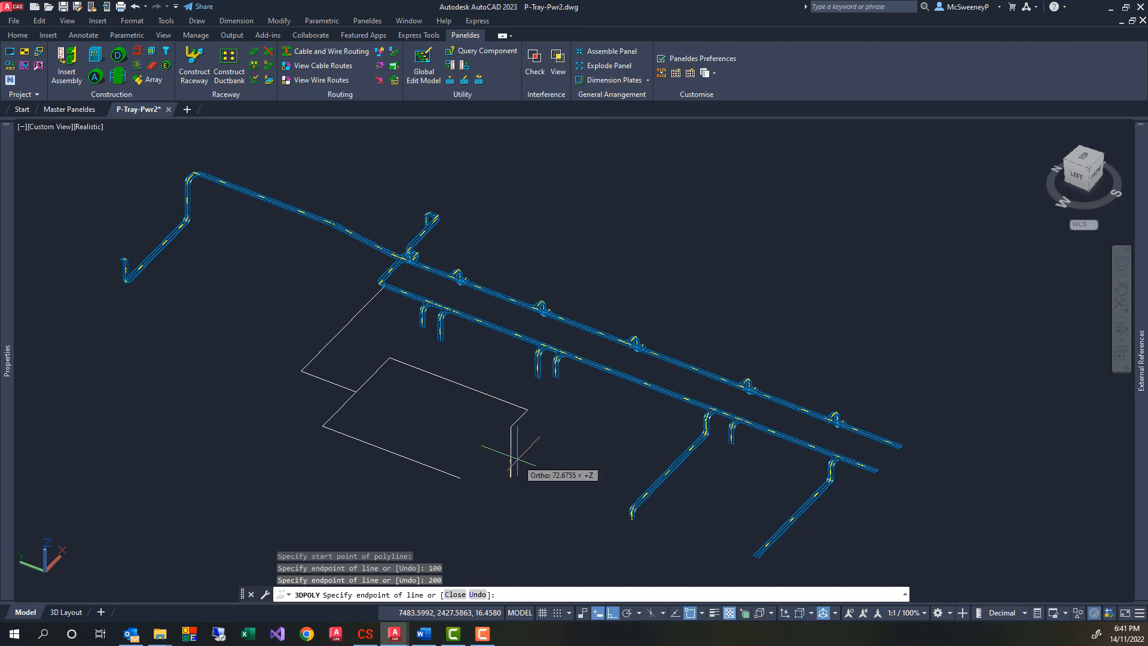
key(Escape)
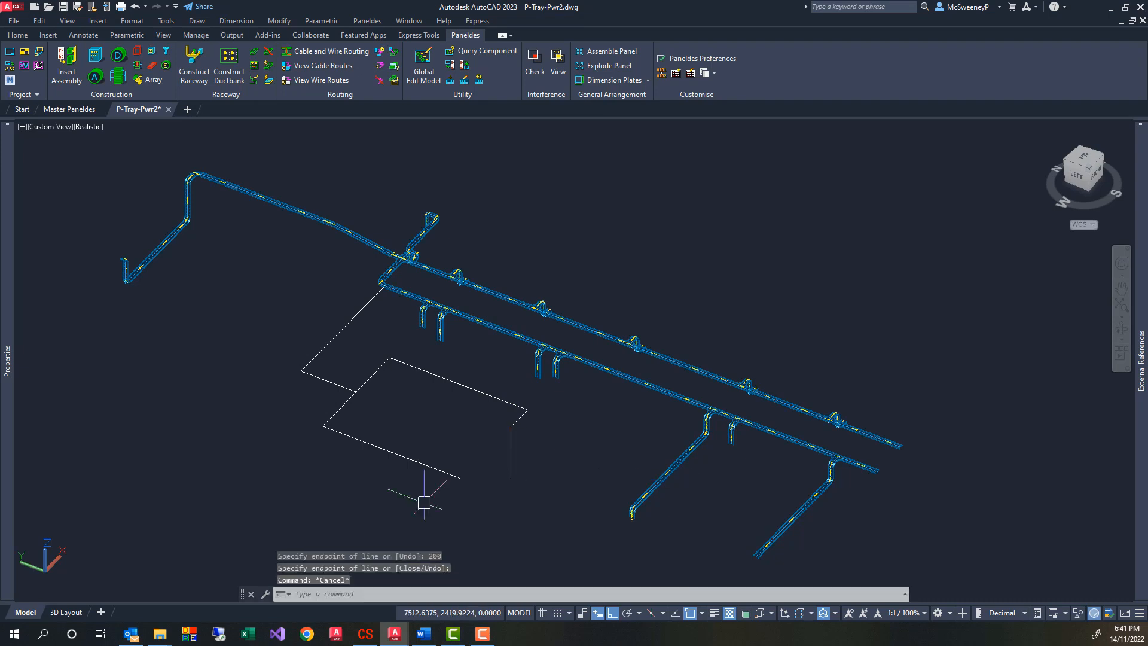
- Copy the drop polyline from the end of its branch to the end of the other 500 branch
text(cp)
key(Return)
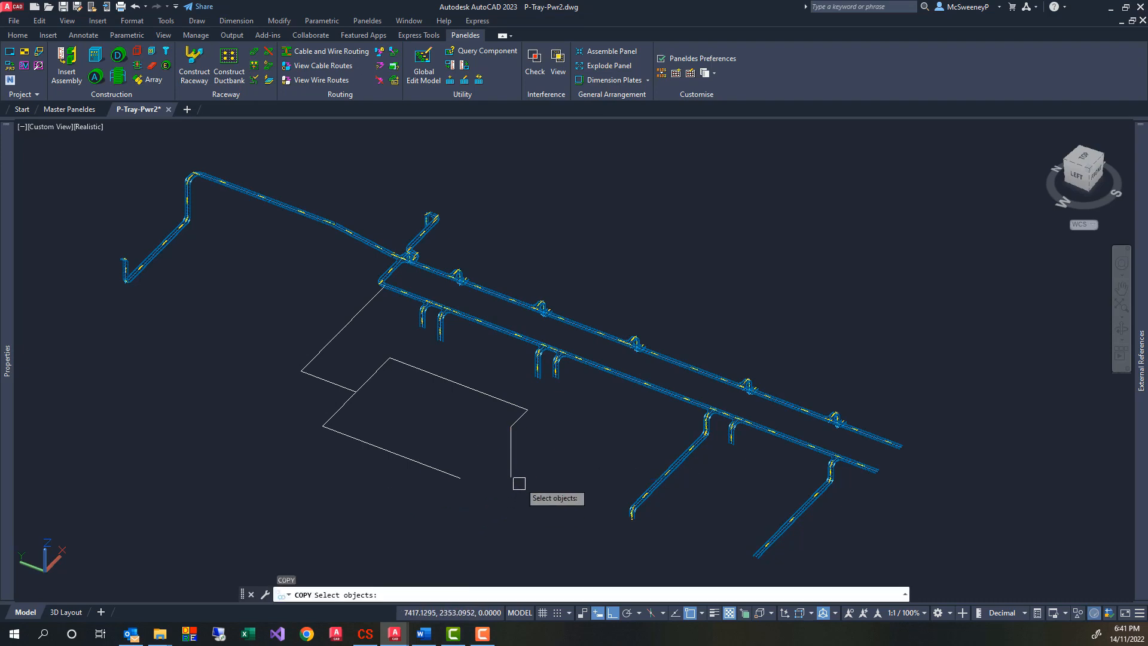
click(519, 482)
click(503, 422)
key(Return)
click(527, 410)
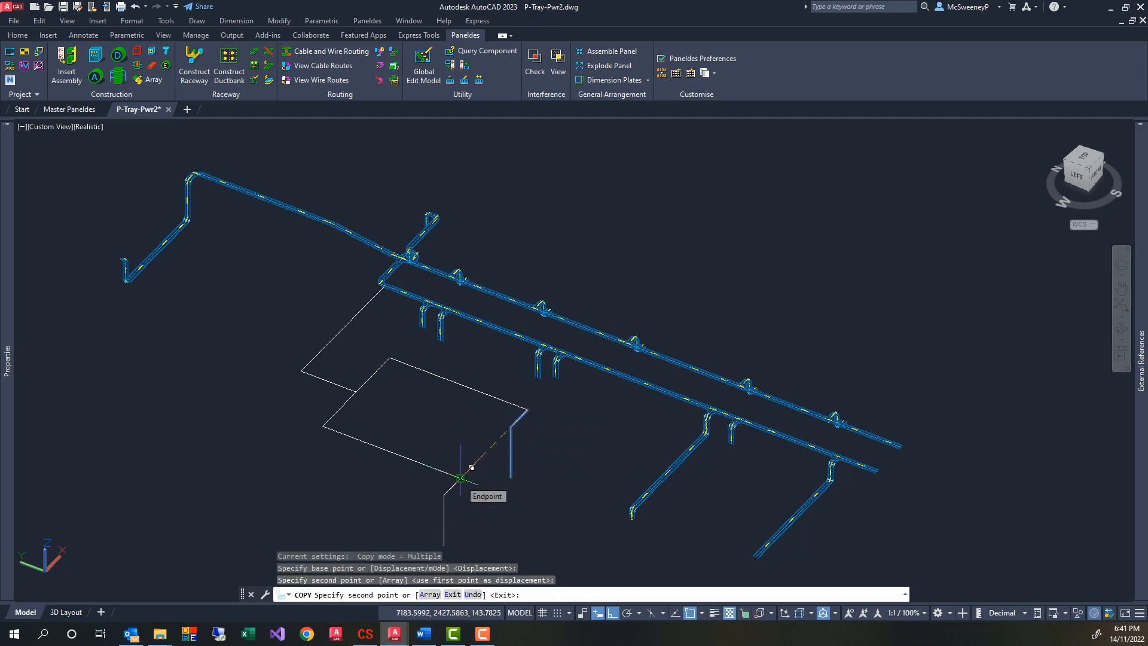
click(460, 478)
key(Return)
- Copy both drop polylines back along their branches at distances of 200 and 400
key(Return)
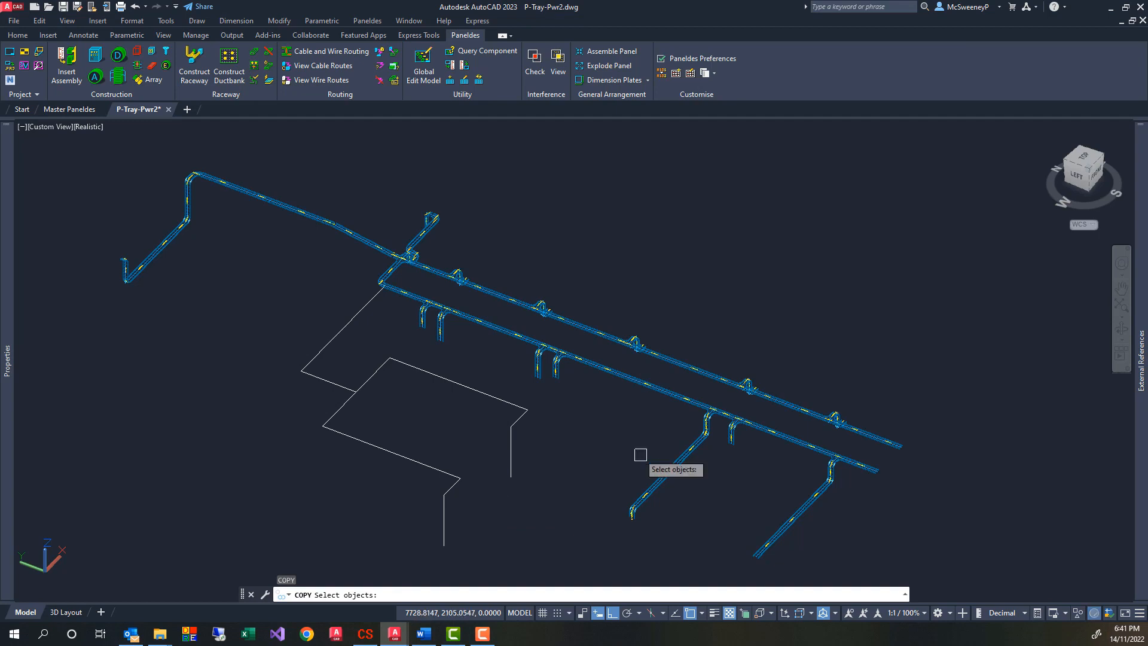
click(525, 462)
click(496, 425)
click(462, 534)
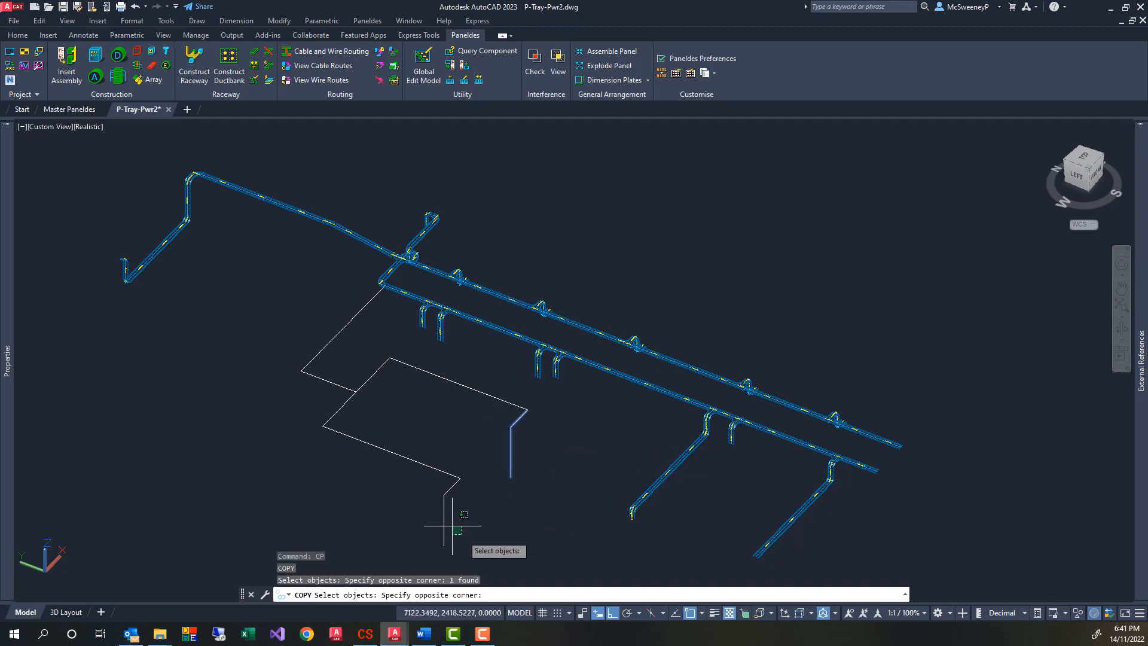
click(429, 494)
key(Return)
click(413, 496)
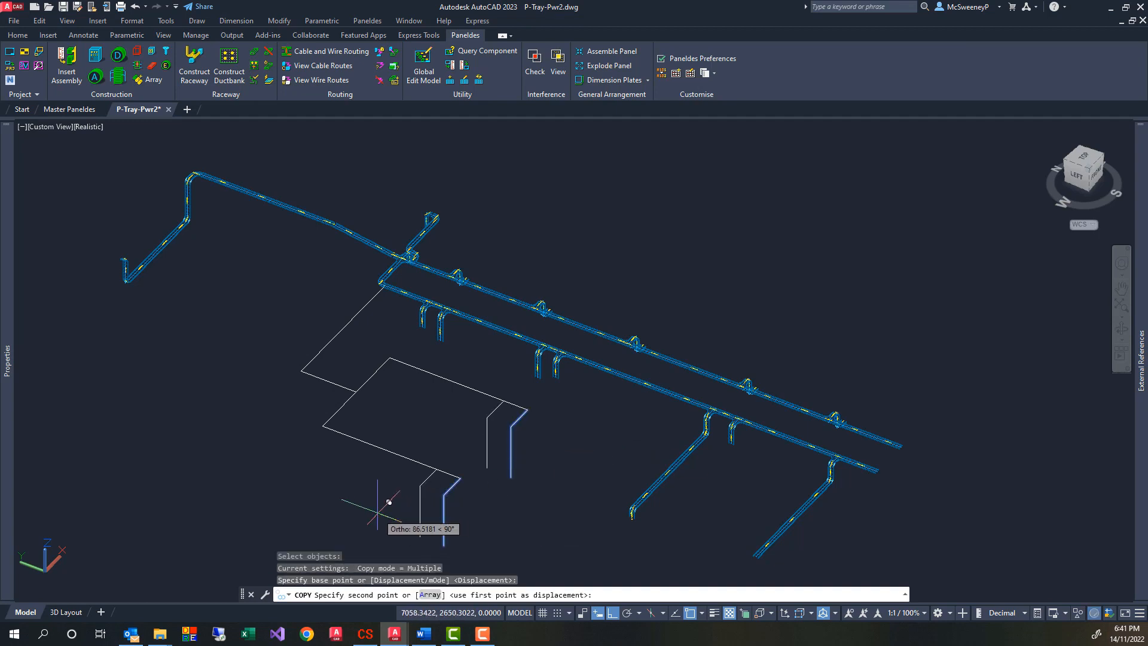
text(200)
key(Return)
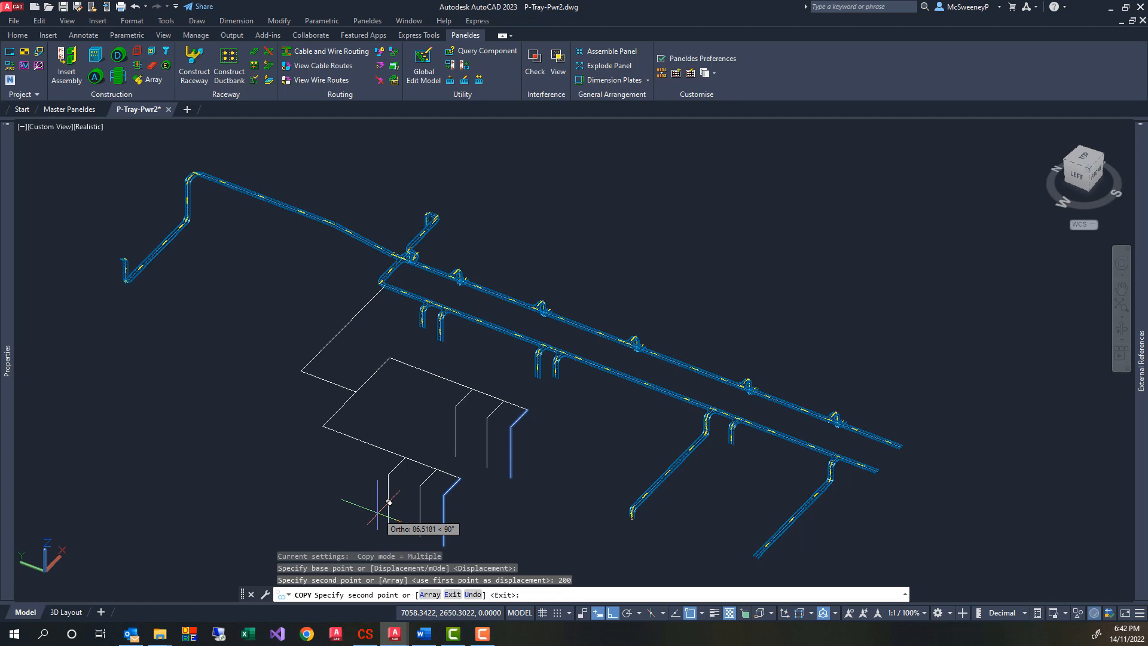
text(400)
key(Return)
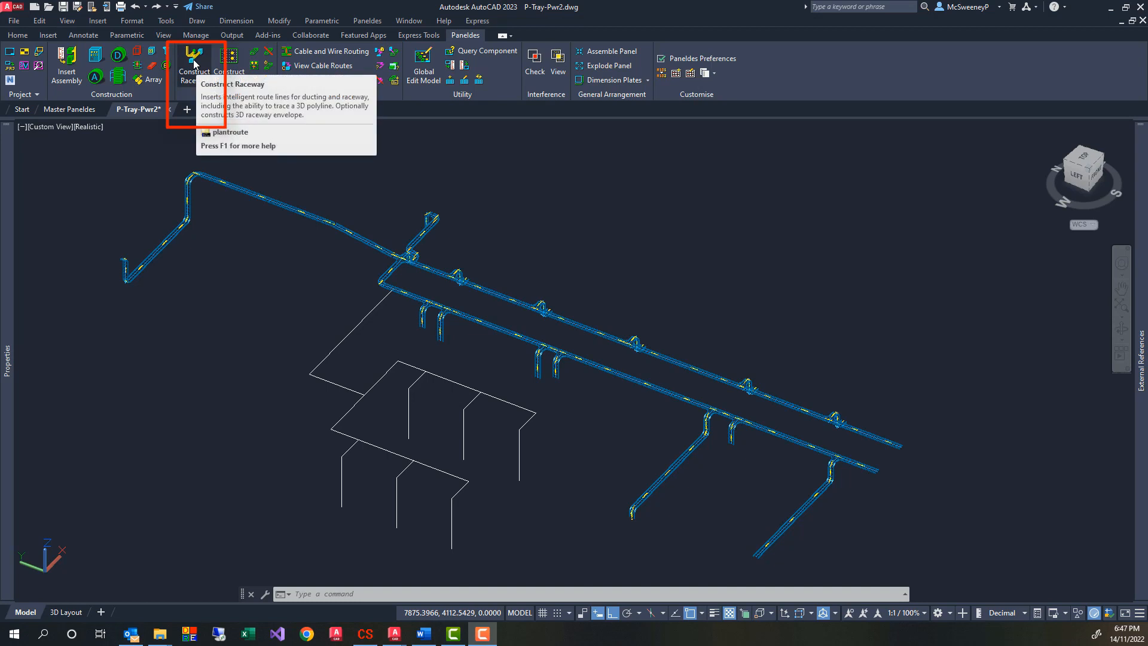
- Construct 18"x4" aluminium ladder tray with intersection fittings along all nine white 3D polylines by tracing them at a rotational offset angle of 0.0
click(195, 62)
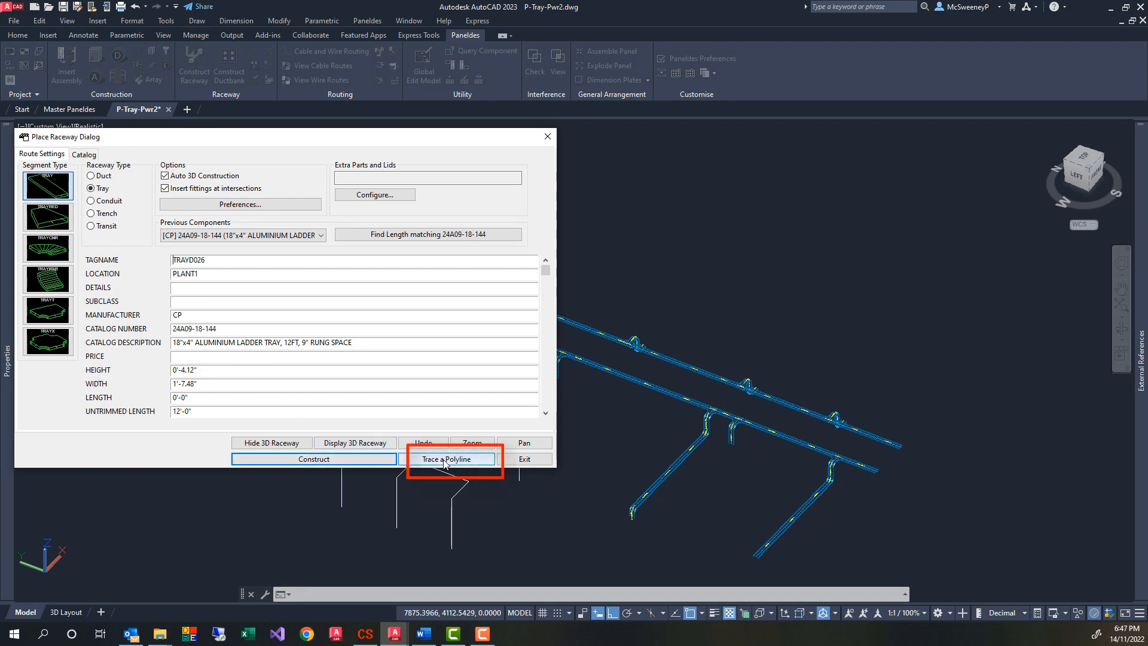
click(424, 462)
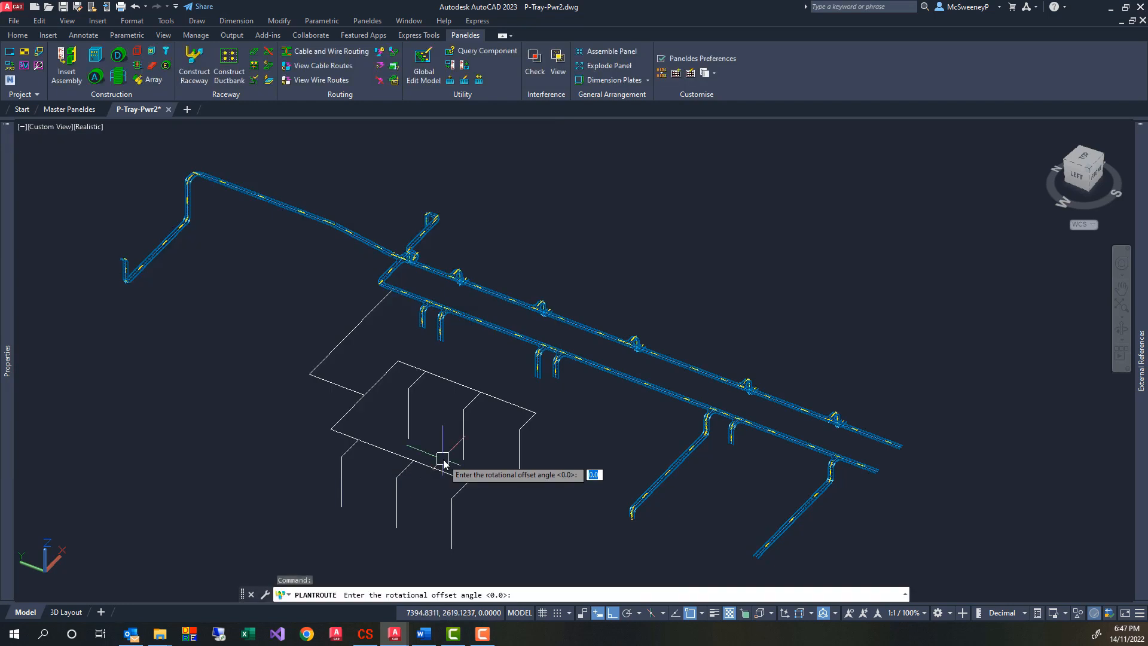
key(Return)
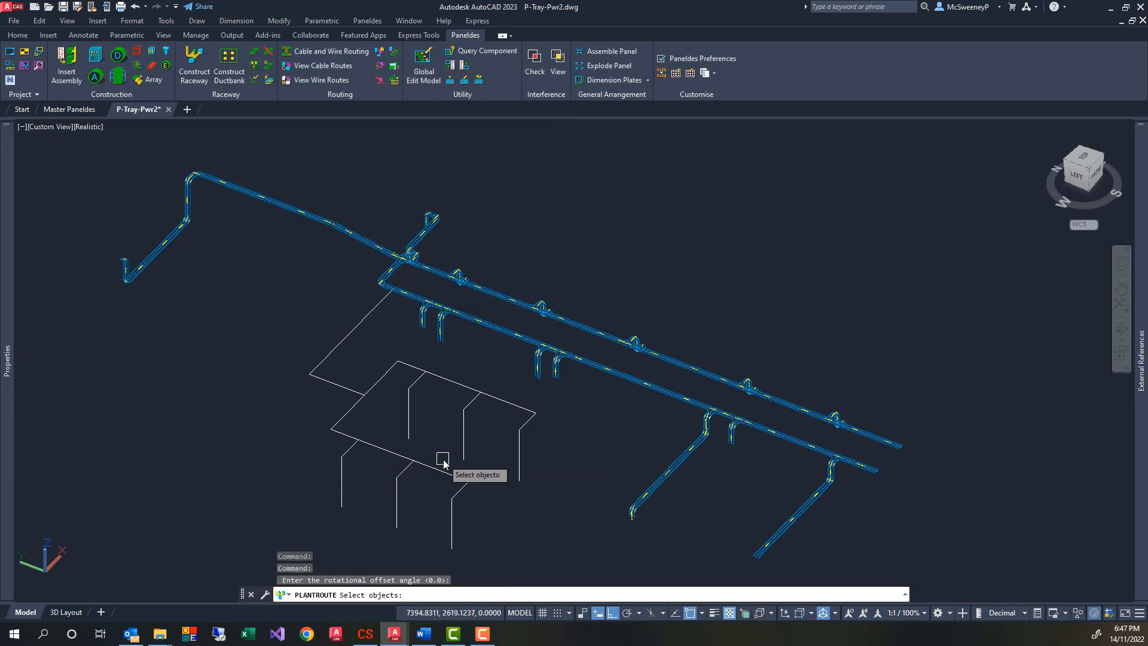
click(513, 531)
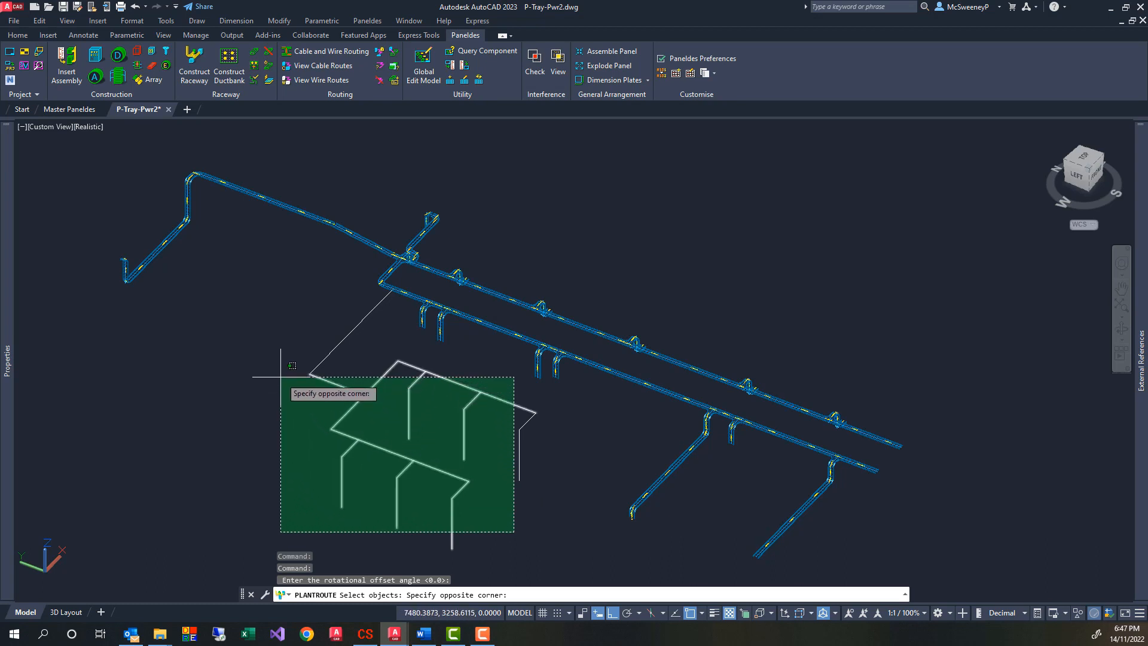
click(301, 377)
click(605, 507)
click(480, 390)
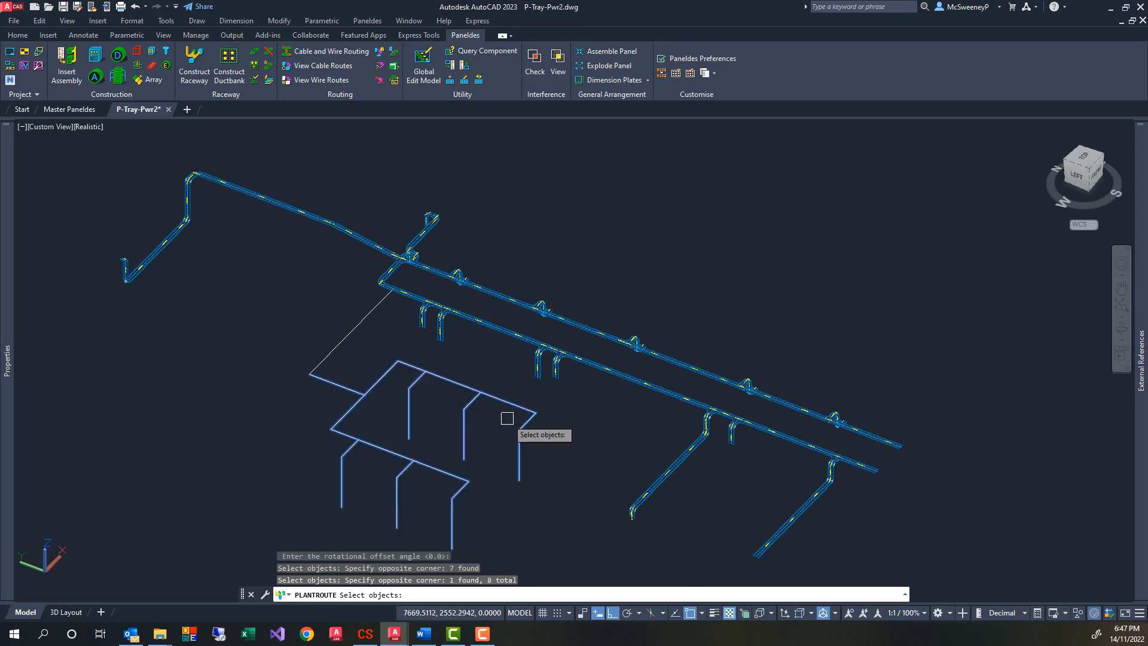
click(392, 383)
click(310, 305)
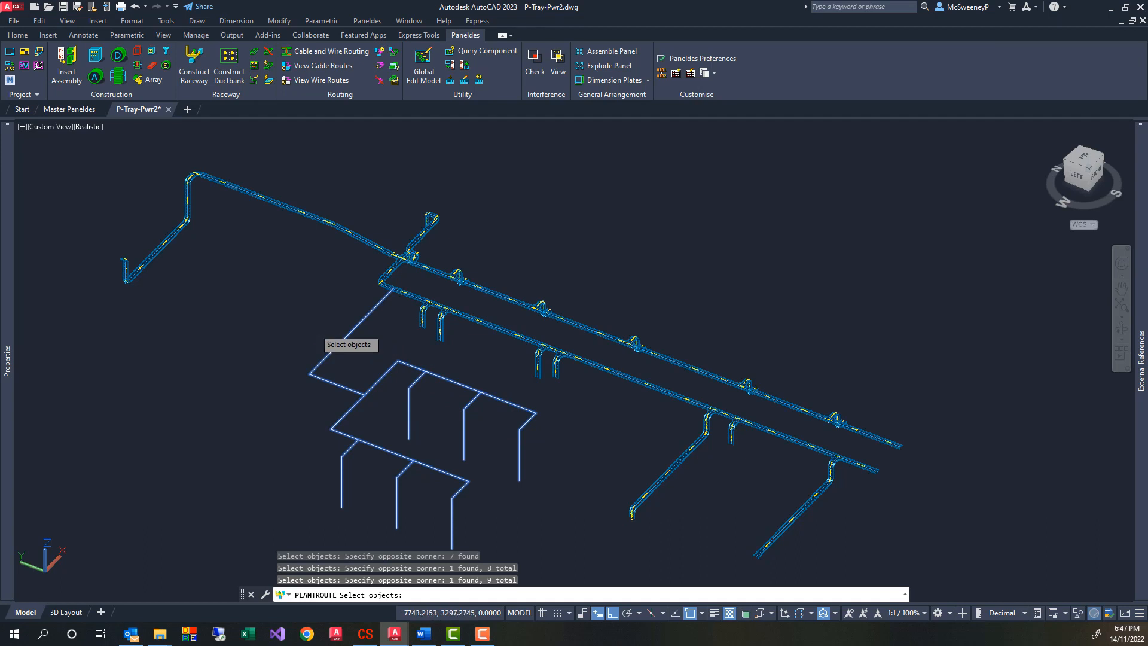
key(Return)
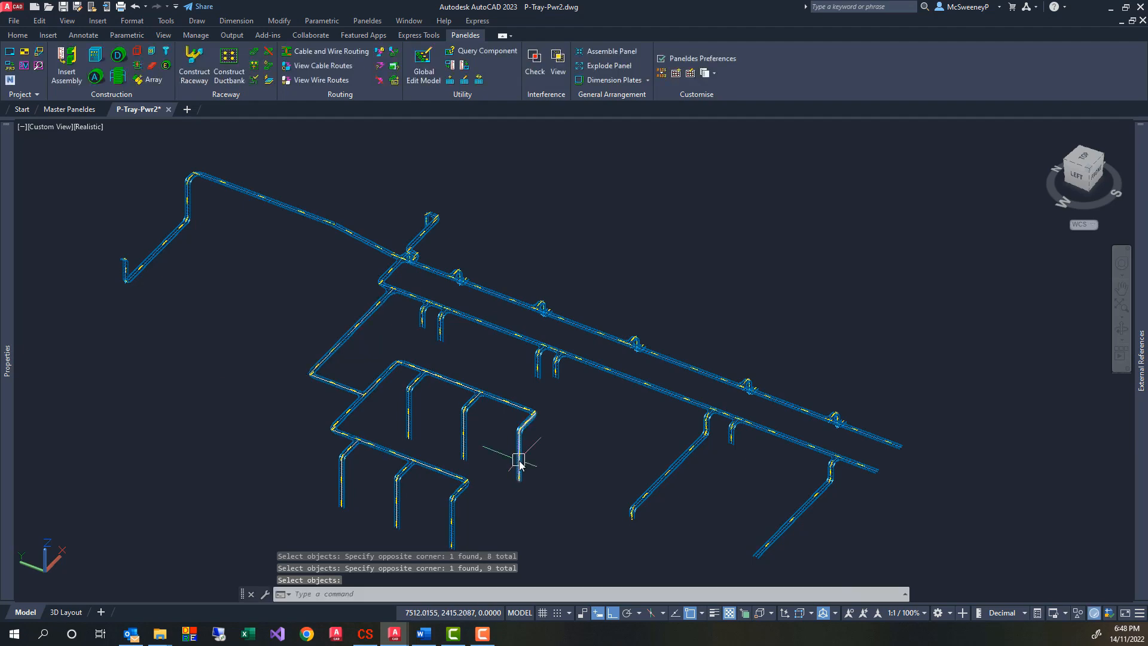
- Examine the traced tray's bends, tees and vertical drops up close
scroll(478, 395, up, 6)
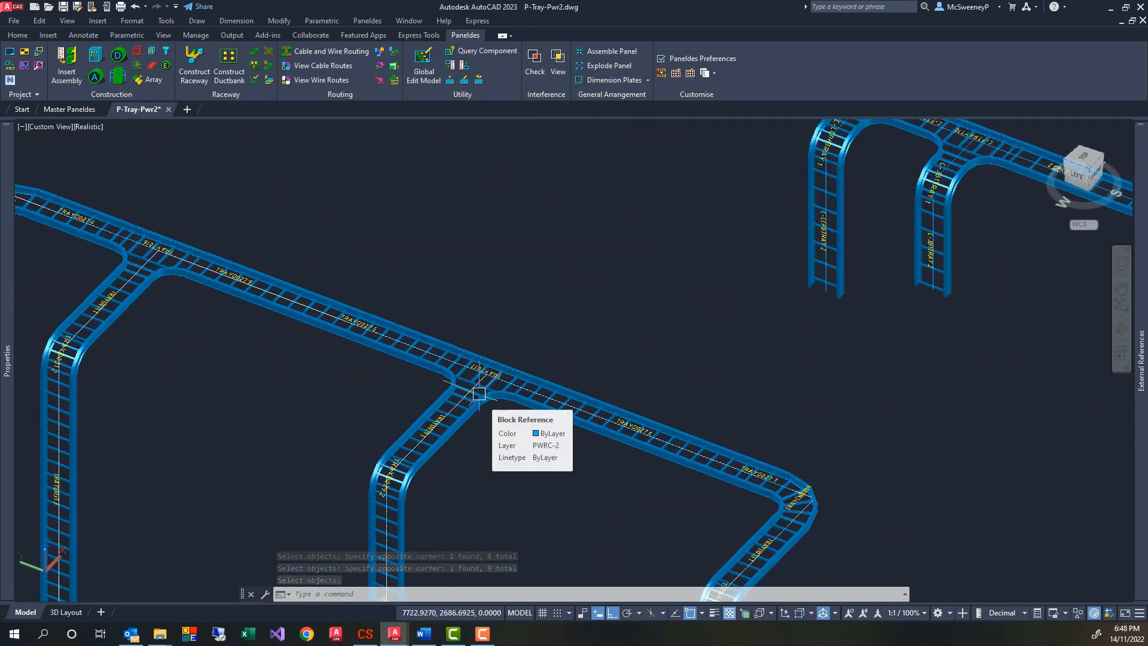
click(479, 393)
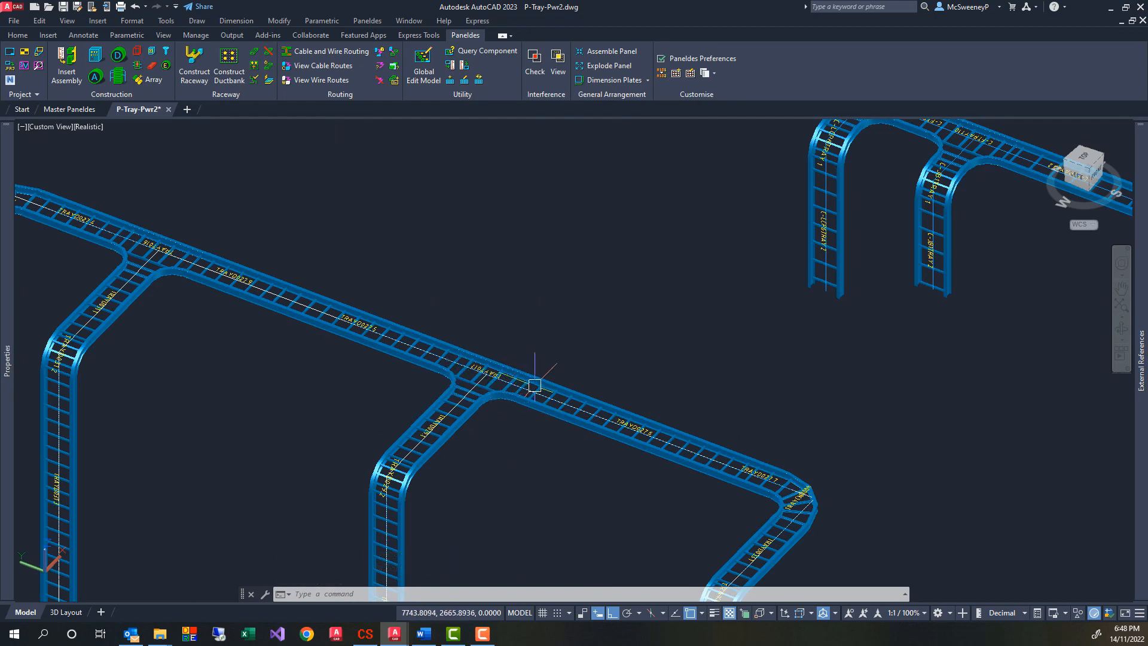
scroll(534, 380, down, 5)
scroll(359, 473, up, 4)
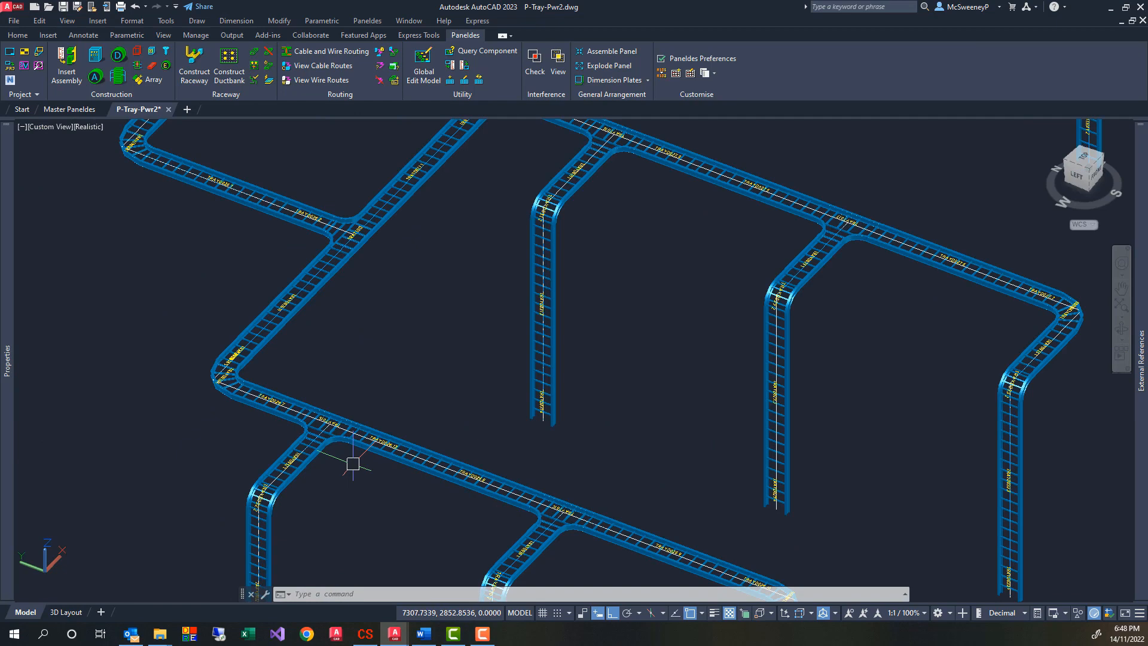
scroll(330, 413, down, 3)
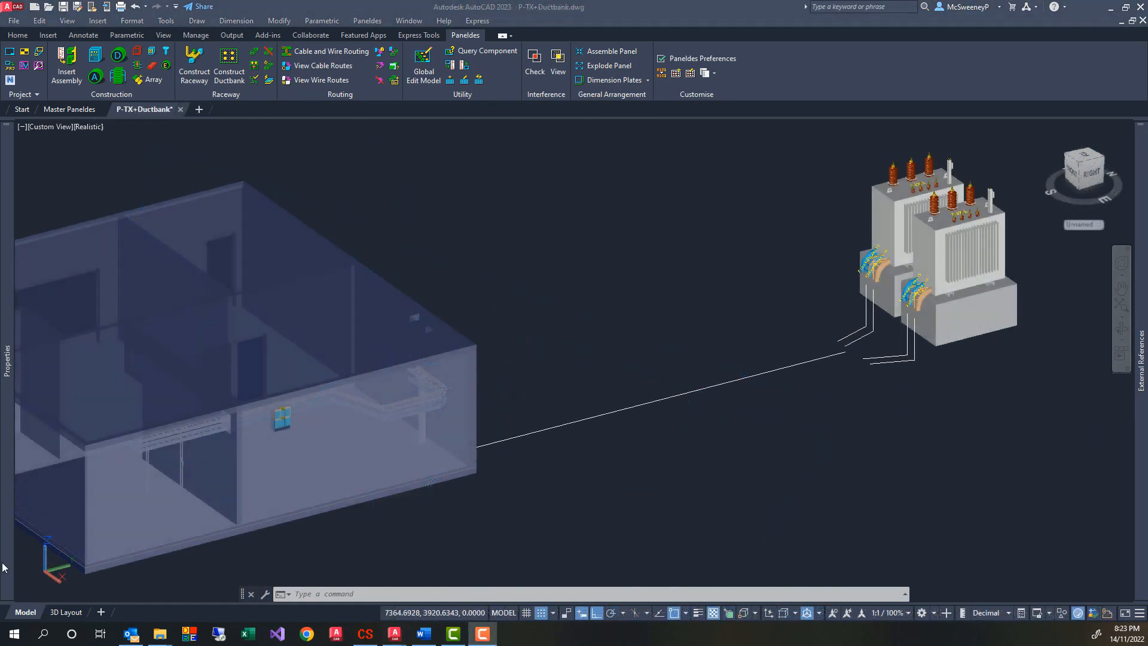
- Set the viewport's visual style to 2D Wireframe in the transformer and ductbank drawing
click(86, 127)
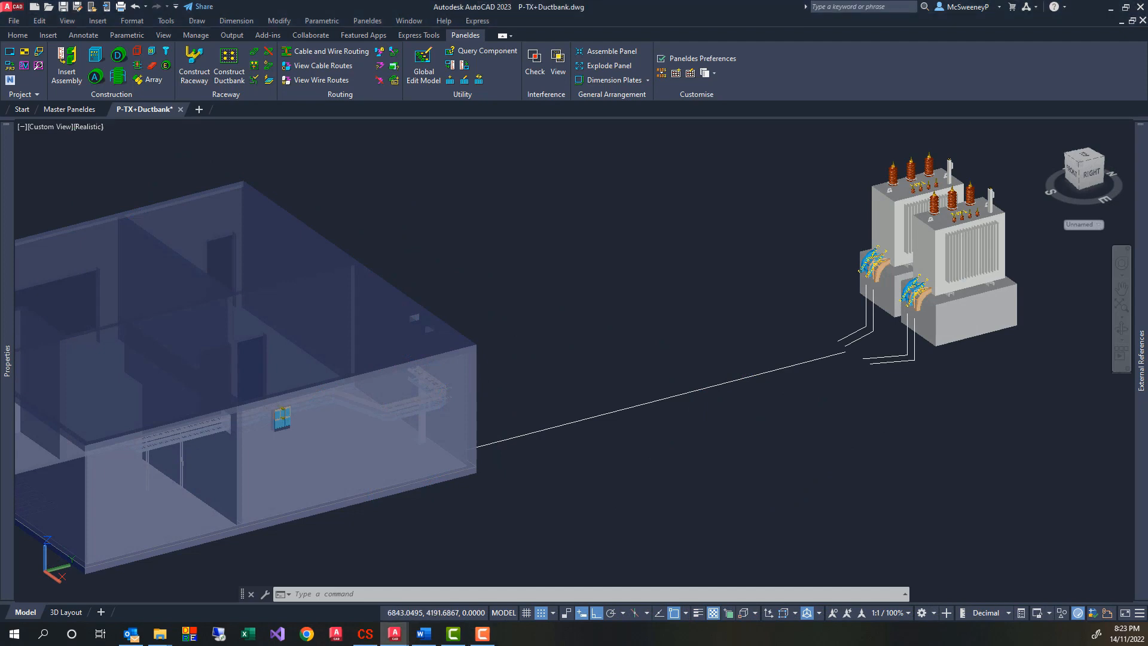
click(86, 127)
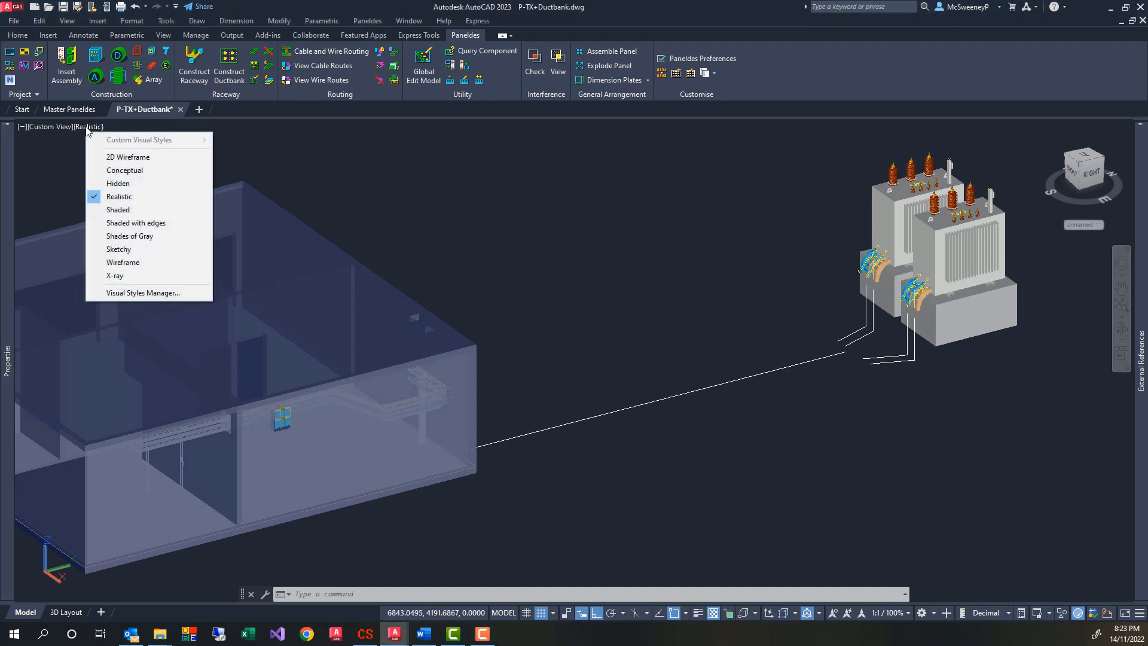
click(110, 141)
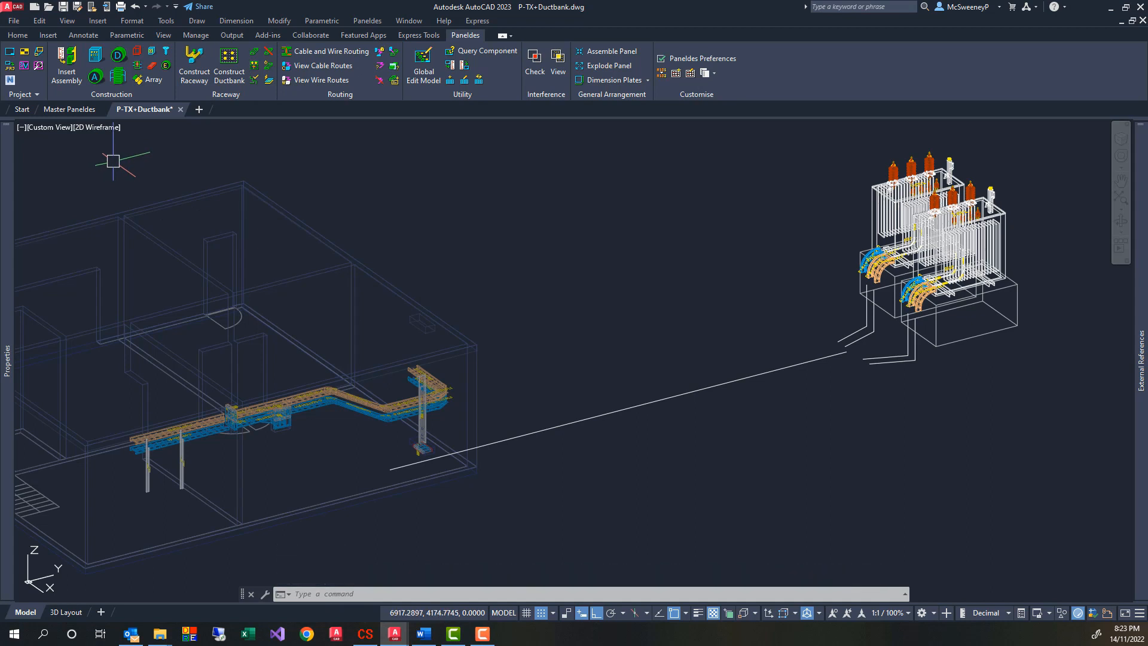
- Construct COND2IN 2" conduits by tracing the four short polylines that bend down from the two transformers
click(191, 63)
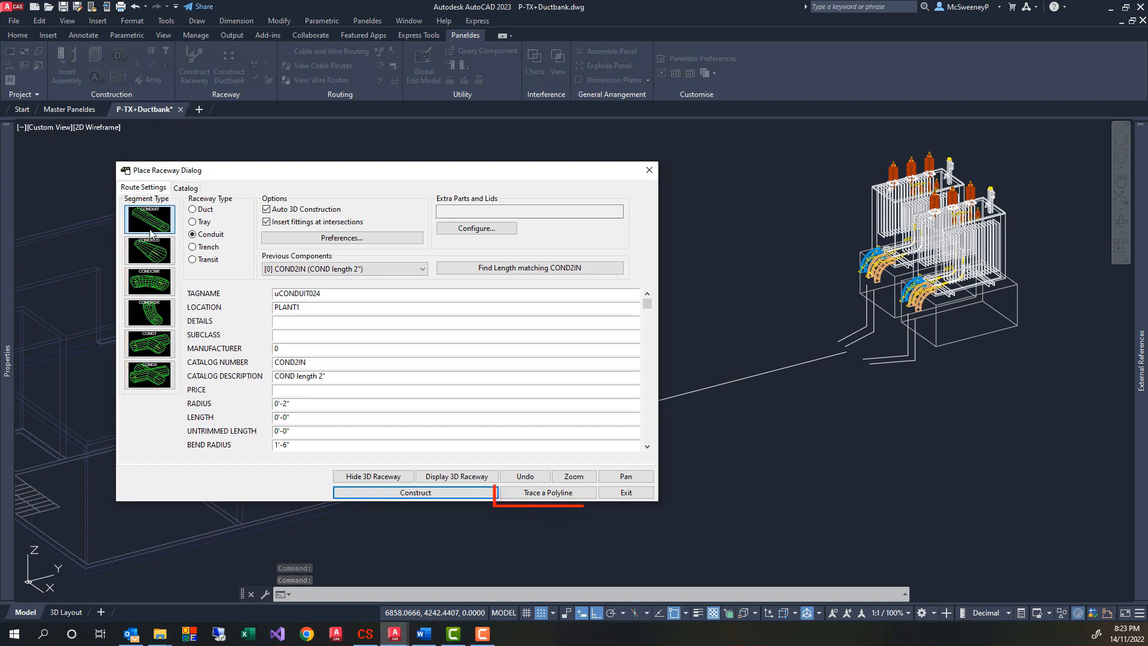
click(530, 494)
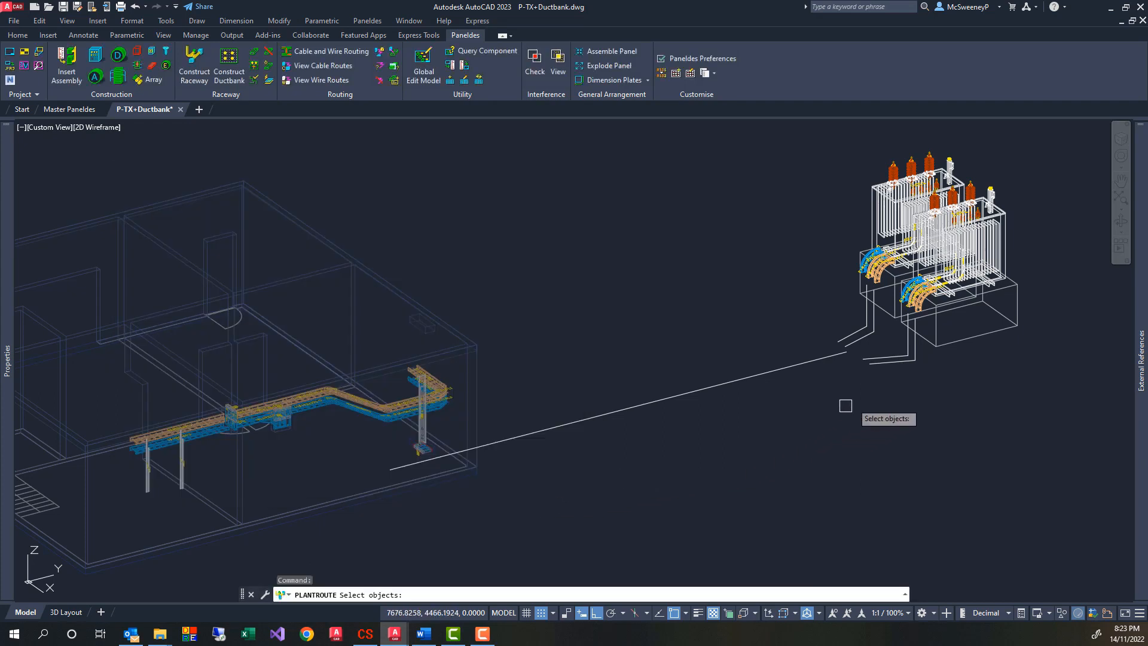
click(889, 372)
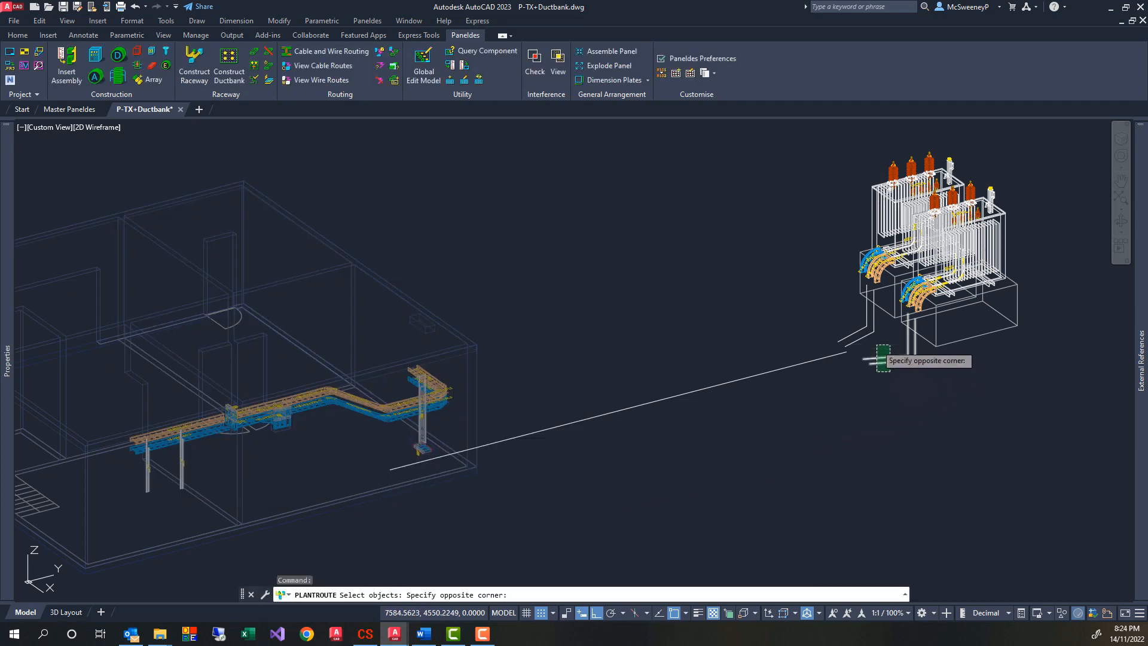
click(852, 375)
click(877, 356)
click(821, 284)
key(Return)
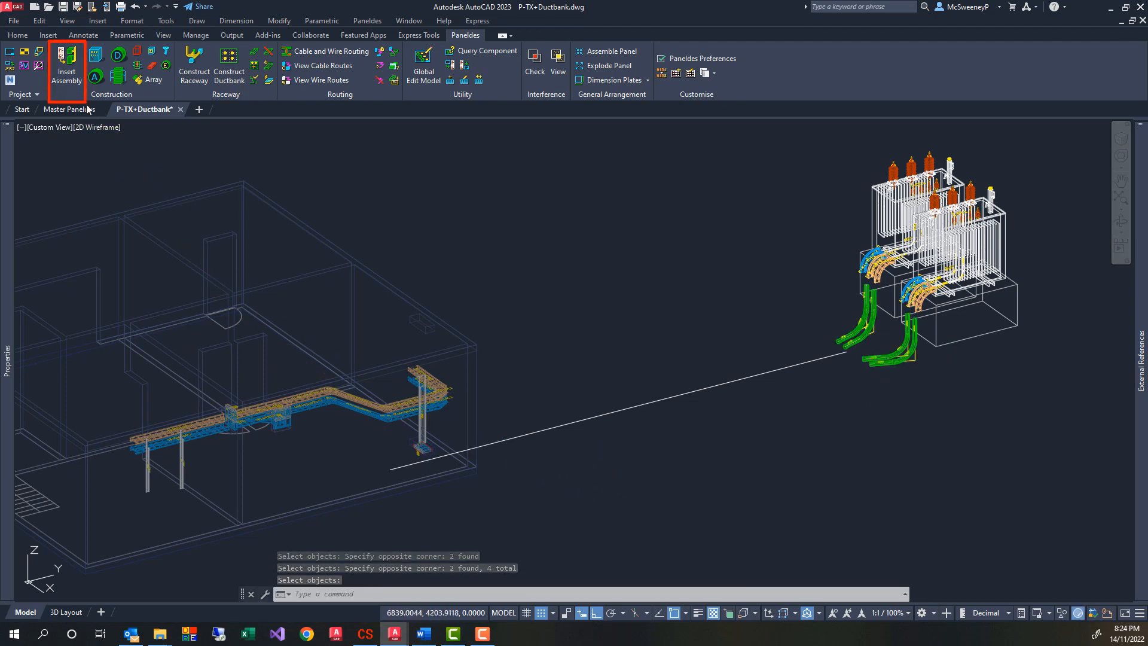
- Insert the TRENCH2X1 assembly, rotated 90 degrees about Z, at the building end of the long line running to the transformers
click(70, 64)
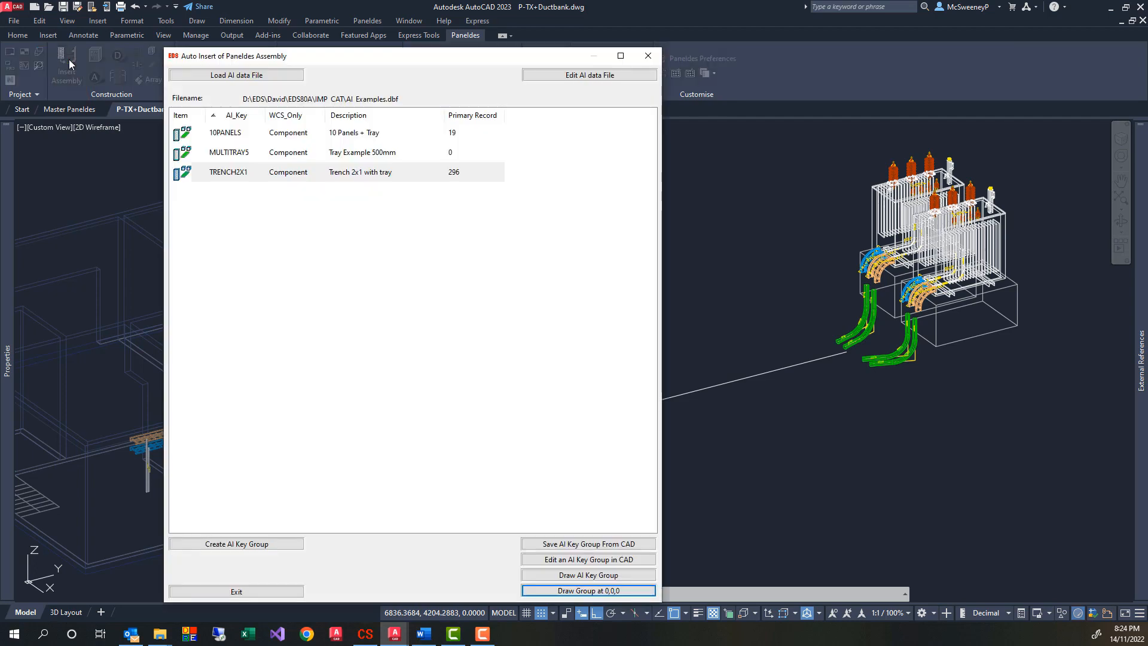
click(252, 180)
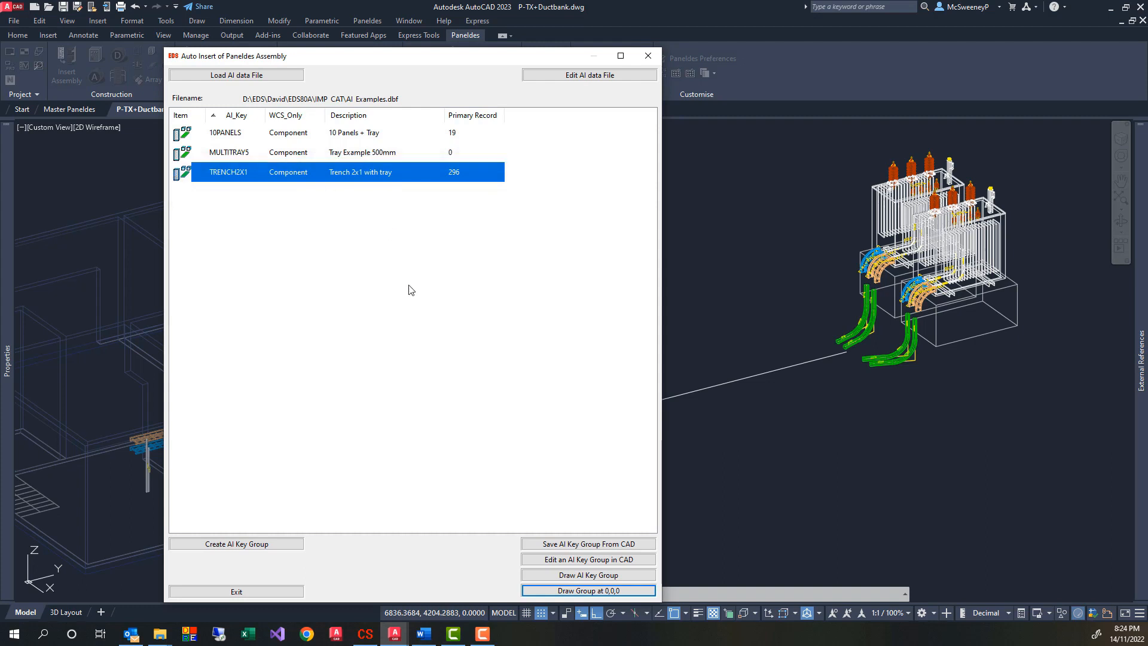
click(589, 575)
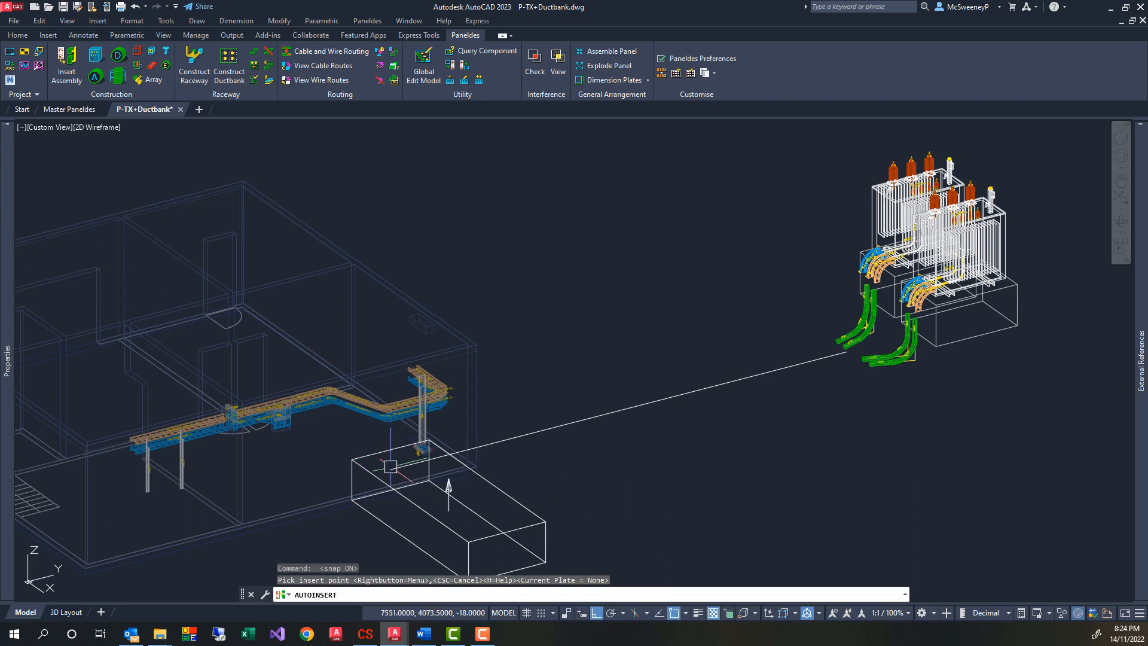
key(z)
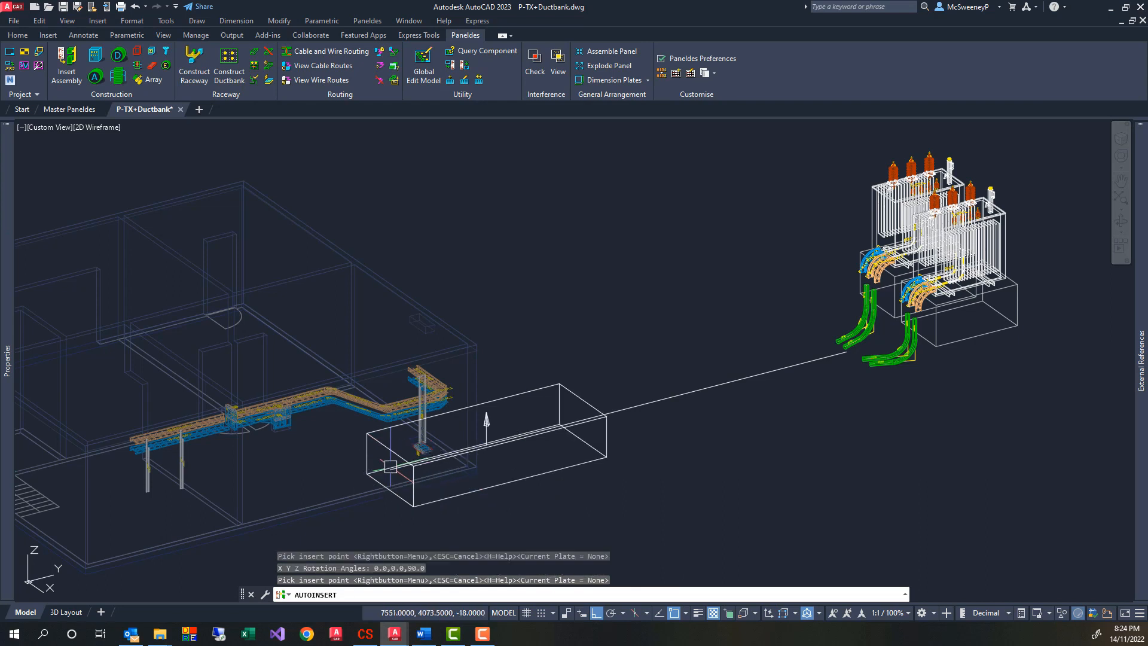
click(390, 466)
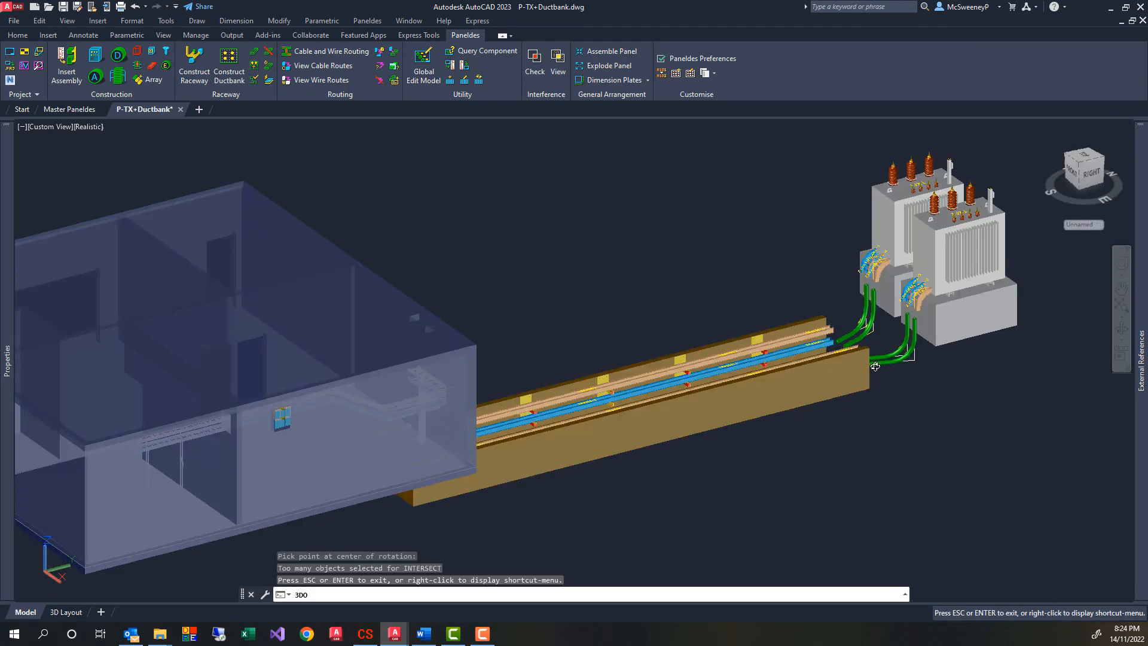
- Orbit around the inserted trench and inspect its cable trays and supports next to the conduits and transformers
drag(874, 366, 841, 386)
scroll(842, 340, up, 5)
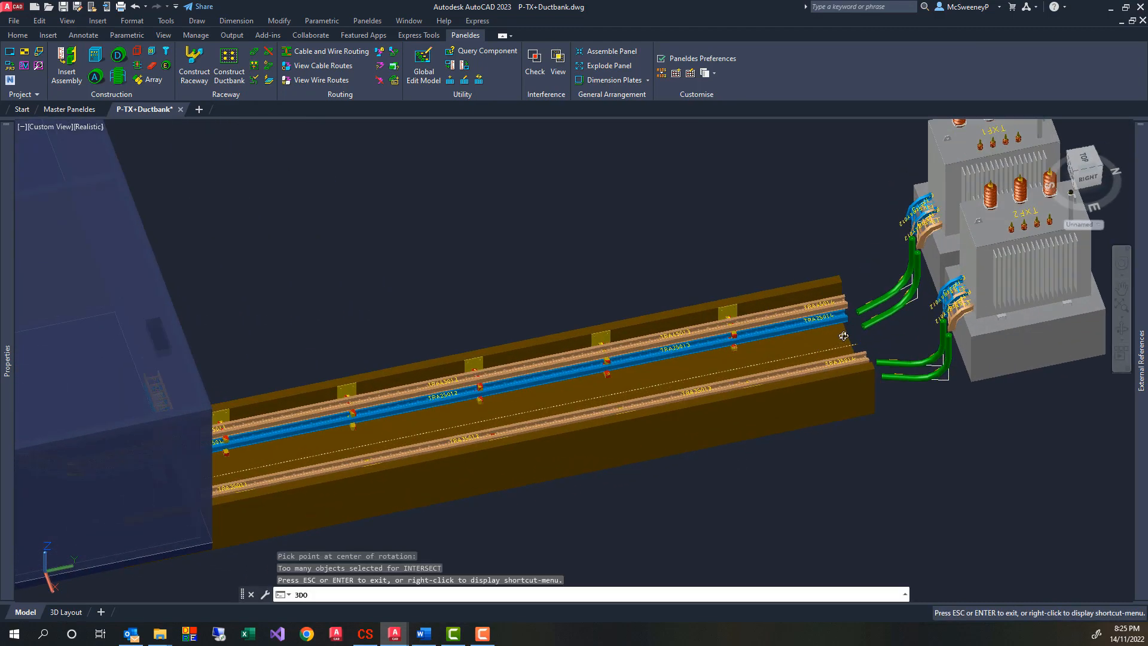
drag(837, 336, 643, 308)
scroll(687, 350, down, 8)
scroll(792, 292, up, 10)
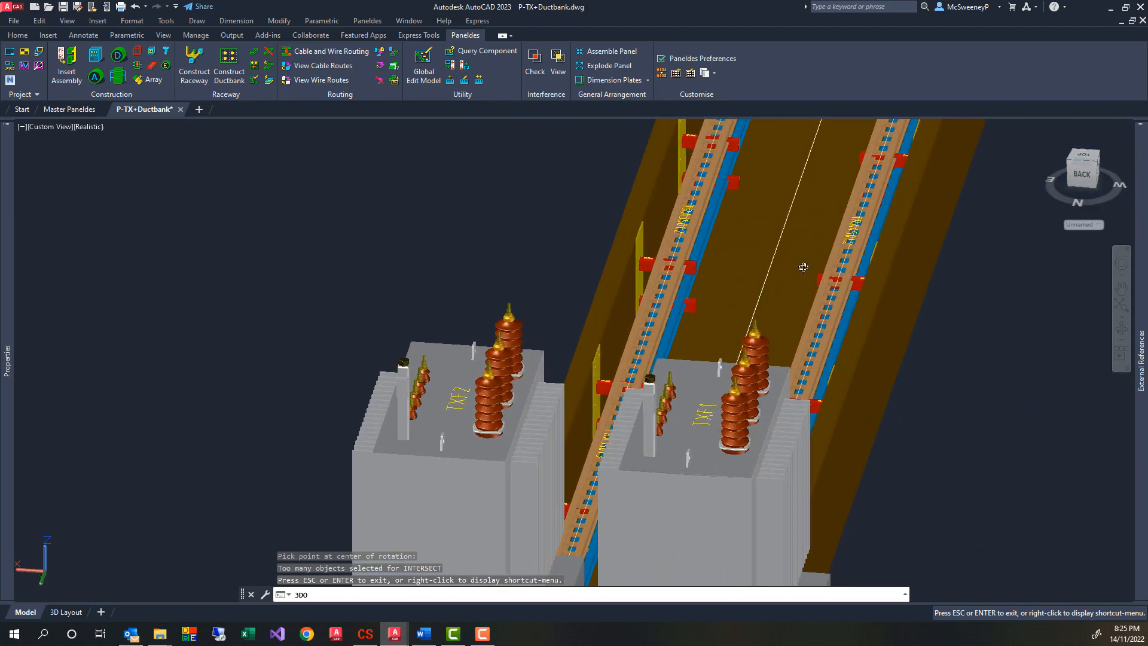
mouse_move(802, 267)
mouse_down()
mouse_move(726, 262)
mouse_move(799, 258)
mouse_up()
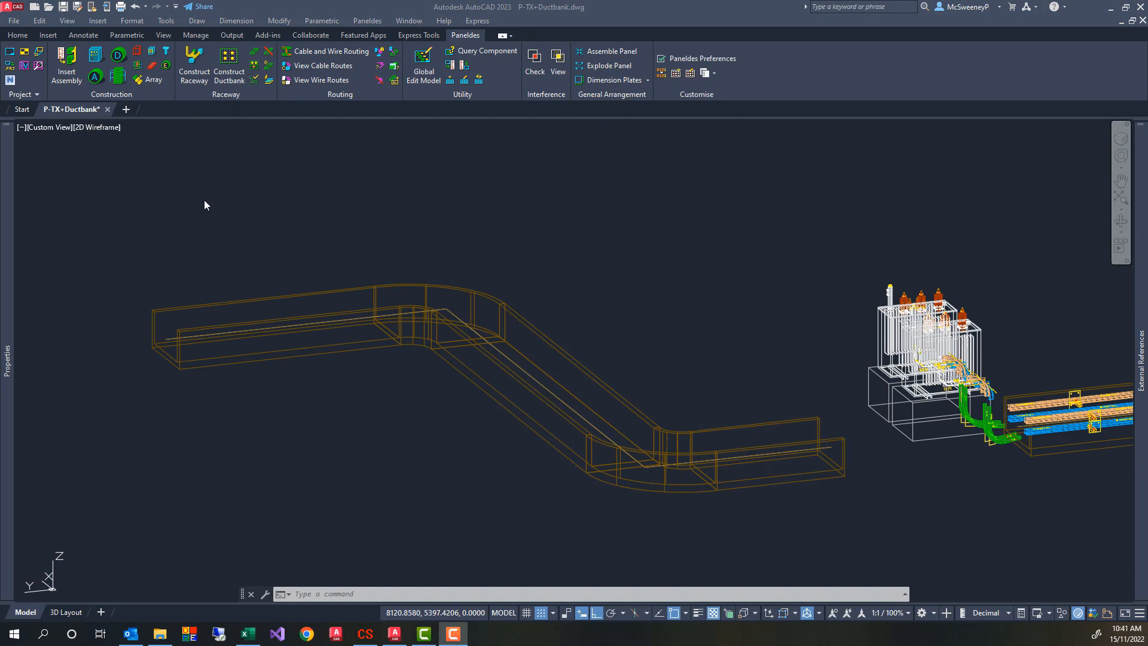
- Open the ductbank cross section of the empty S-shaped trench, viewed from the end farthest from the transformers
click(228, 66)
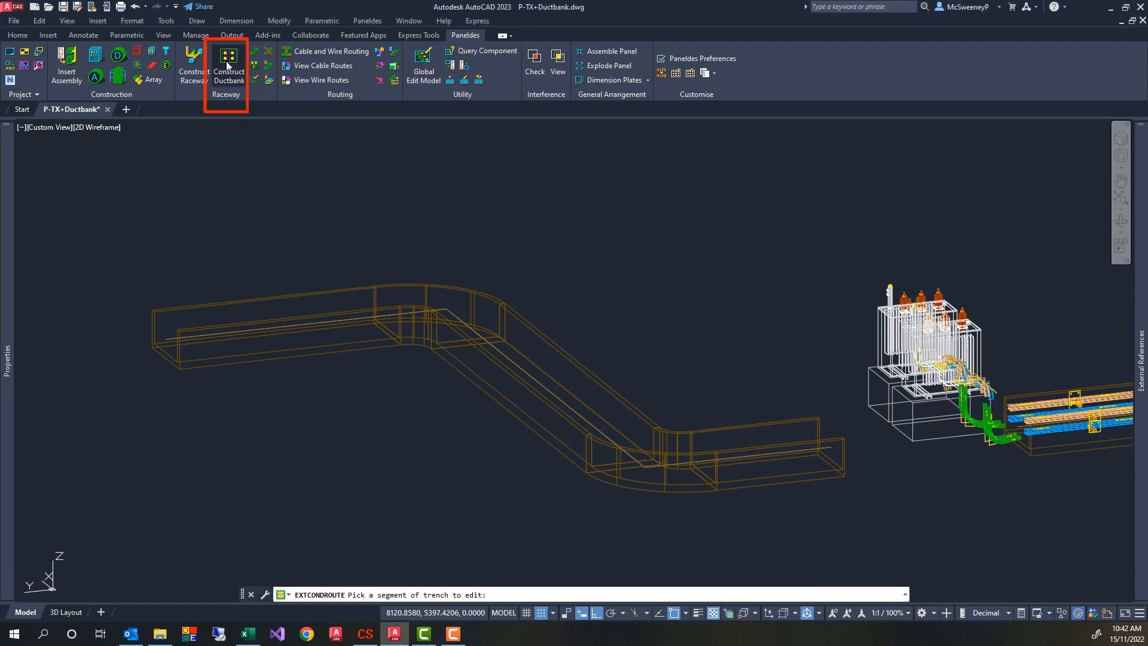
click(227, 66)
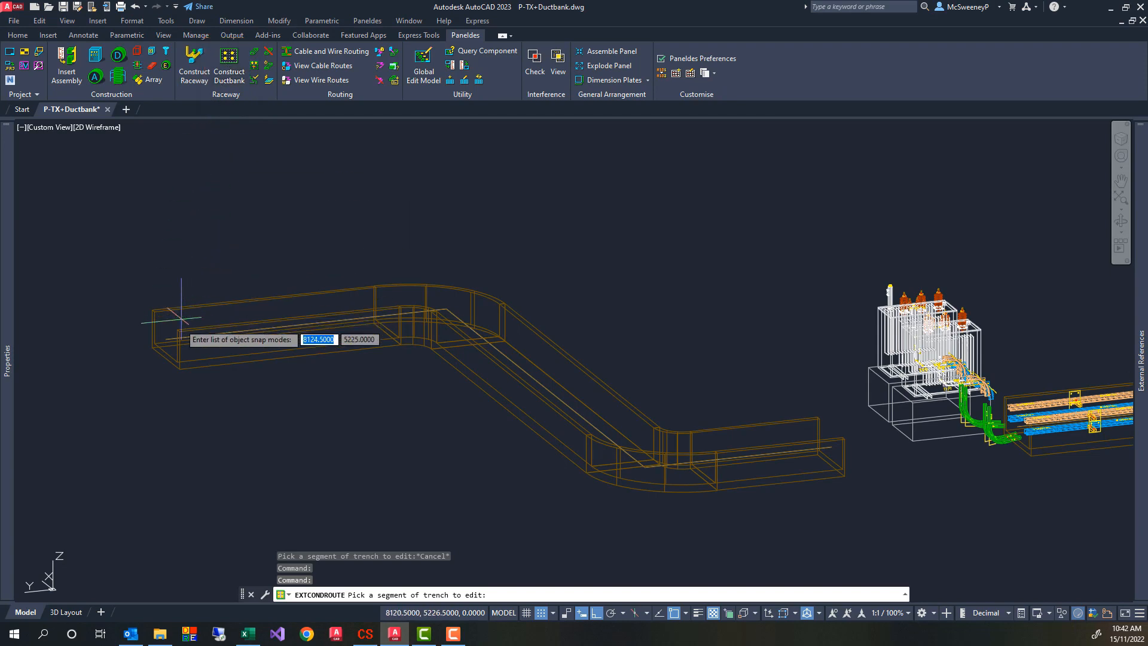
click(174, 340)
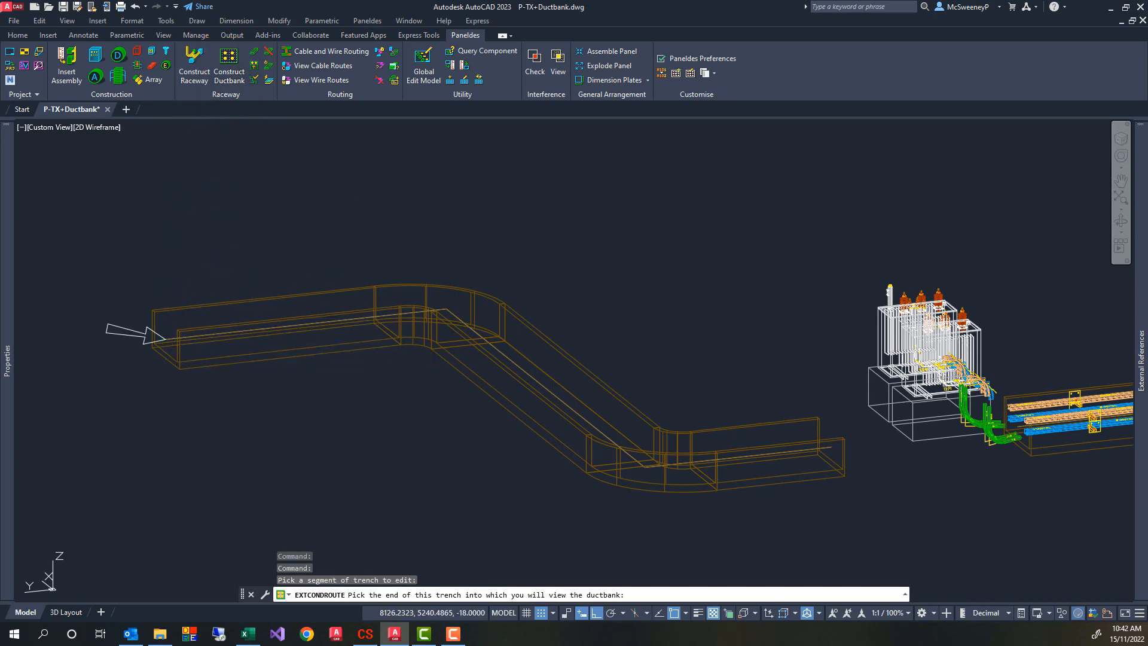
click(149, 332)
- Add three COND2IN 2" conduits in a row in the upper half of the trench cross section, two left of centre and one right
click(717, 185)
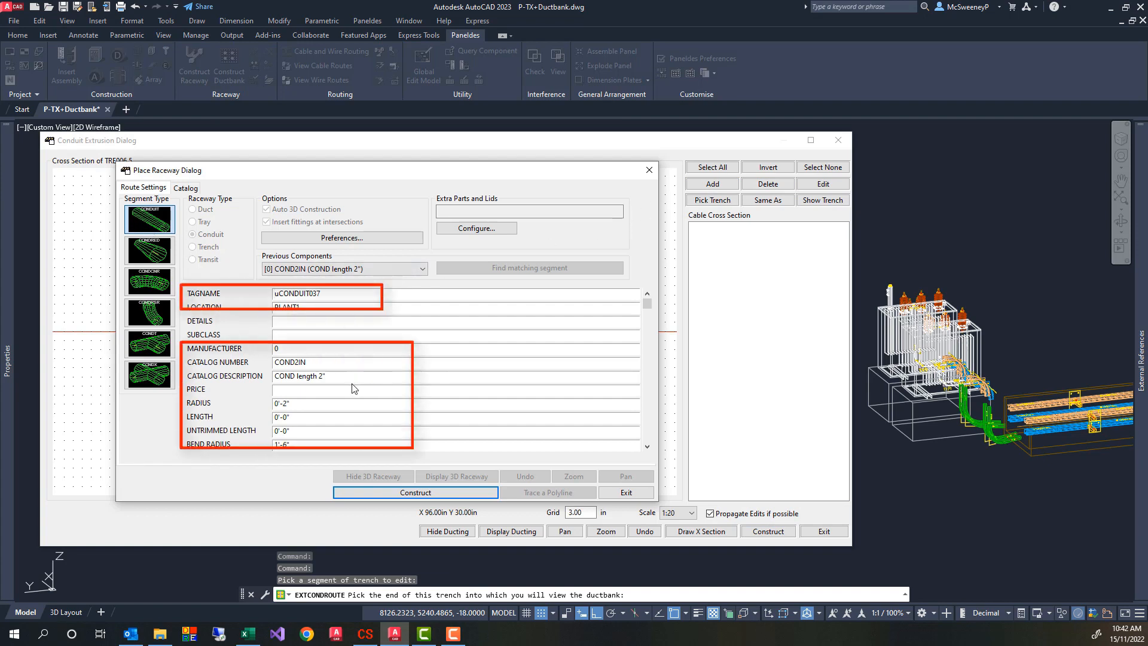
drag(323, 379, 317, 379)
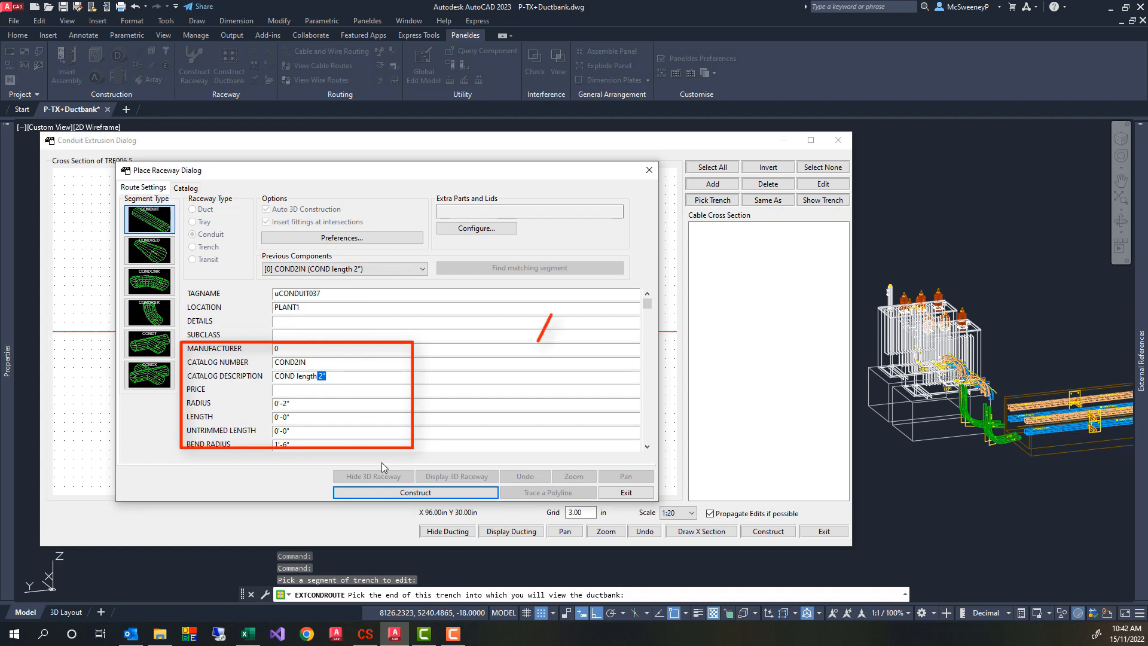
click(415, 492)
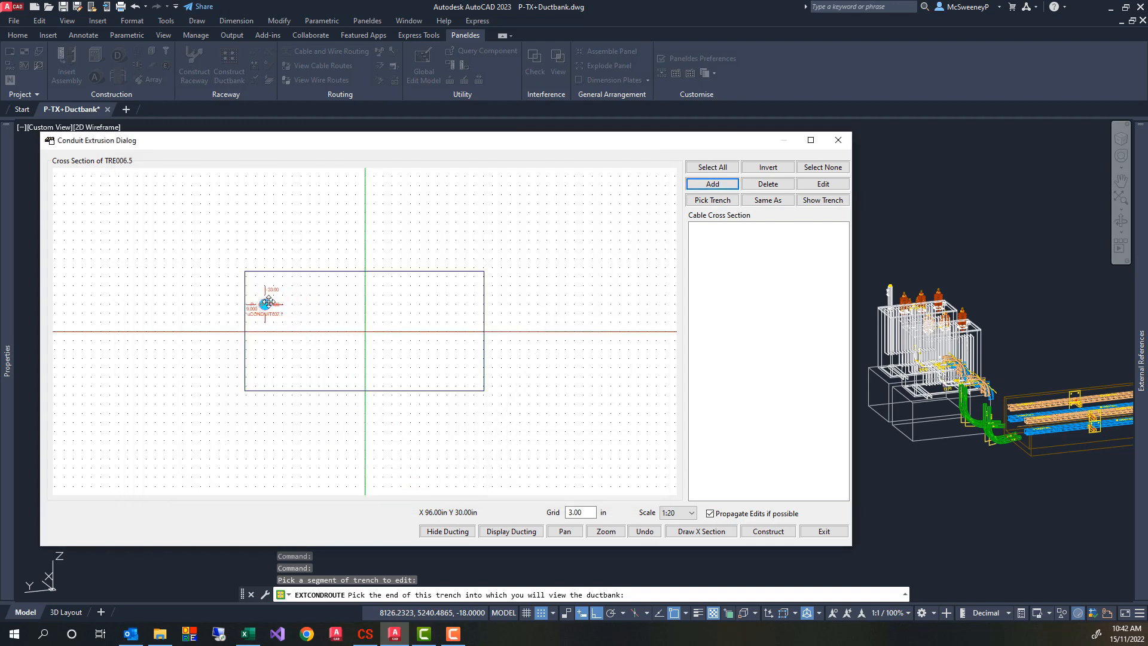
click(446, 281)
click(420, 492)
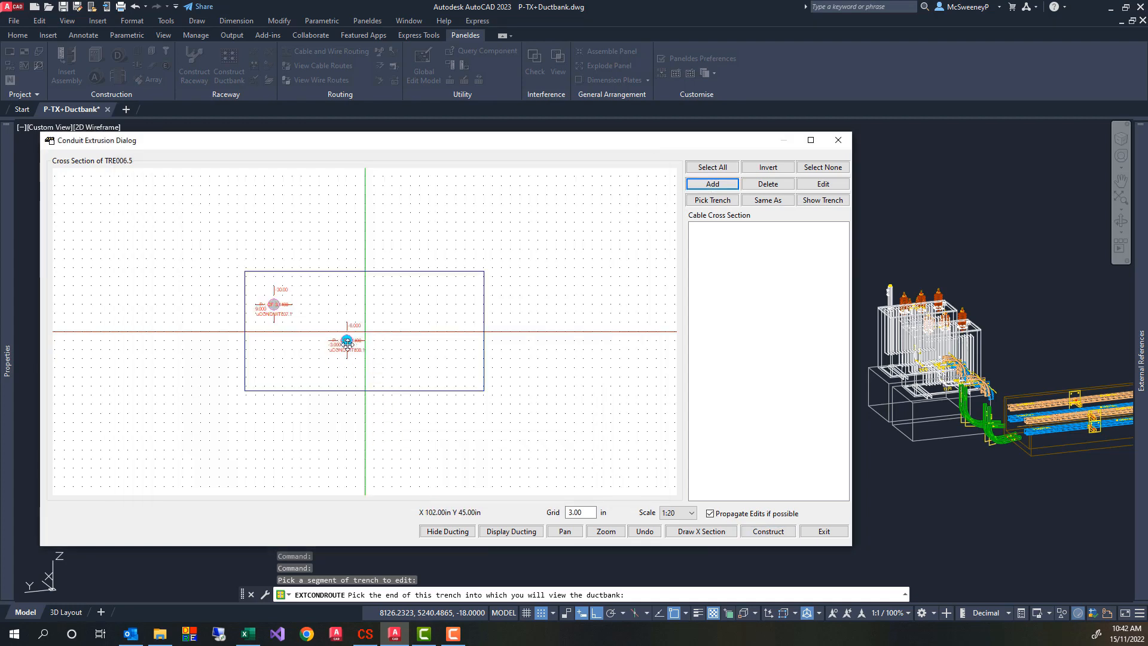
click(318, 305)
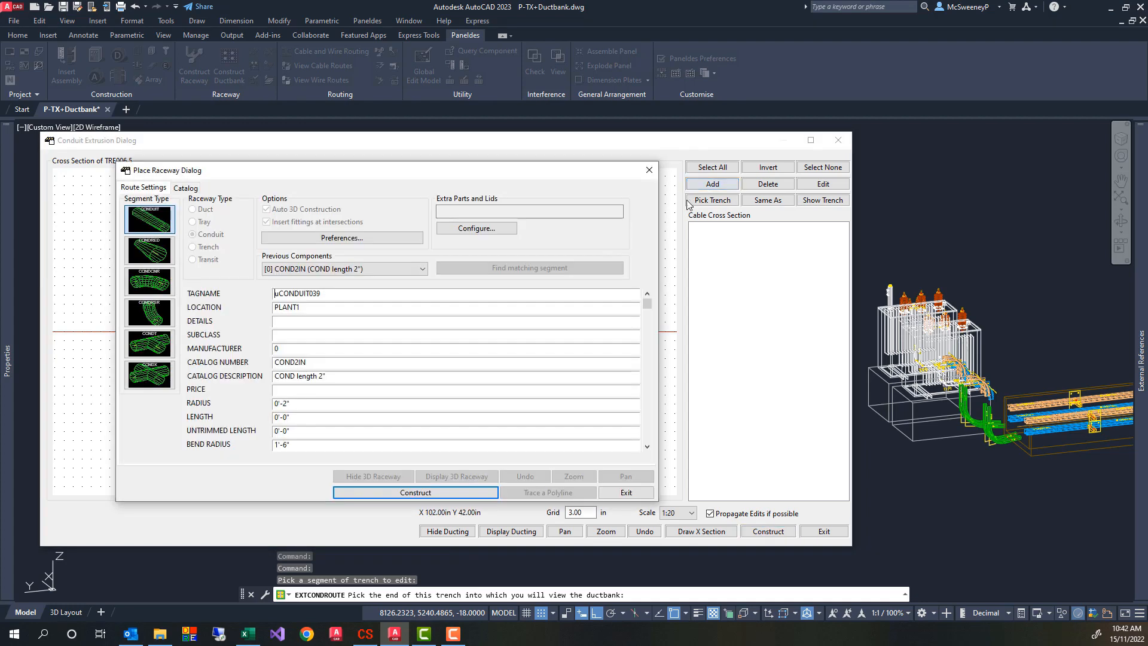
click(424, 492)
click(416, 318)
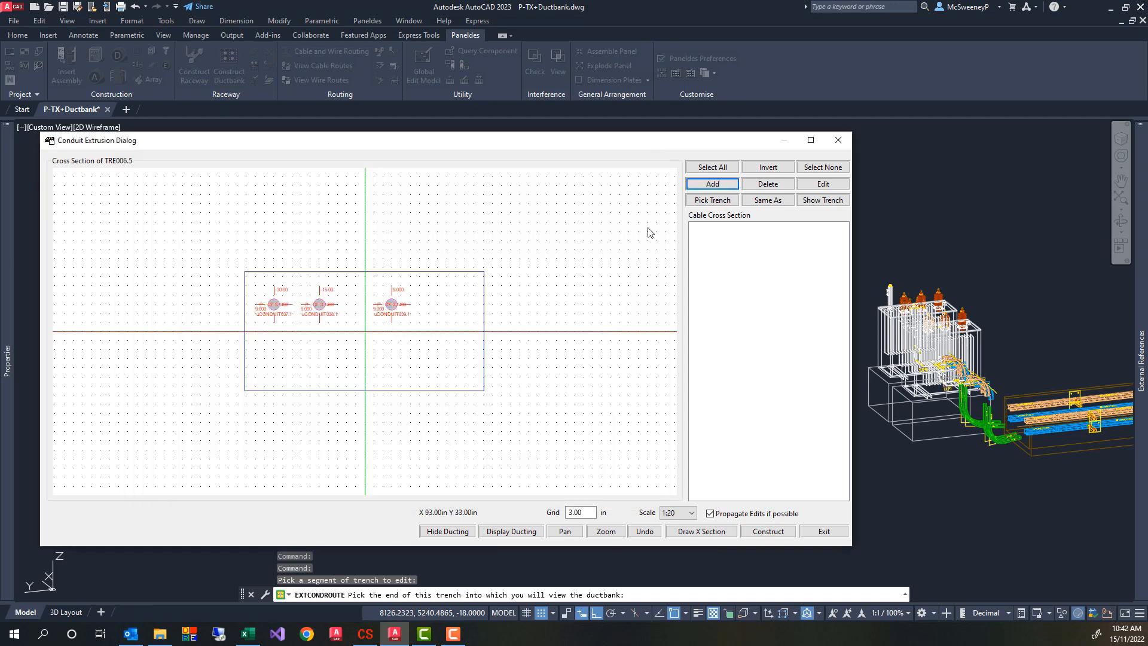
- Add a fourth conduit in the upper row 30 in right of centre and move the third to 15 in right of centre
click(711, 184)
click(450, 492)
click(455, 305)
drag(393, 304, 408, 303)
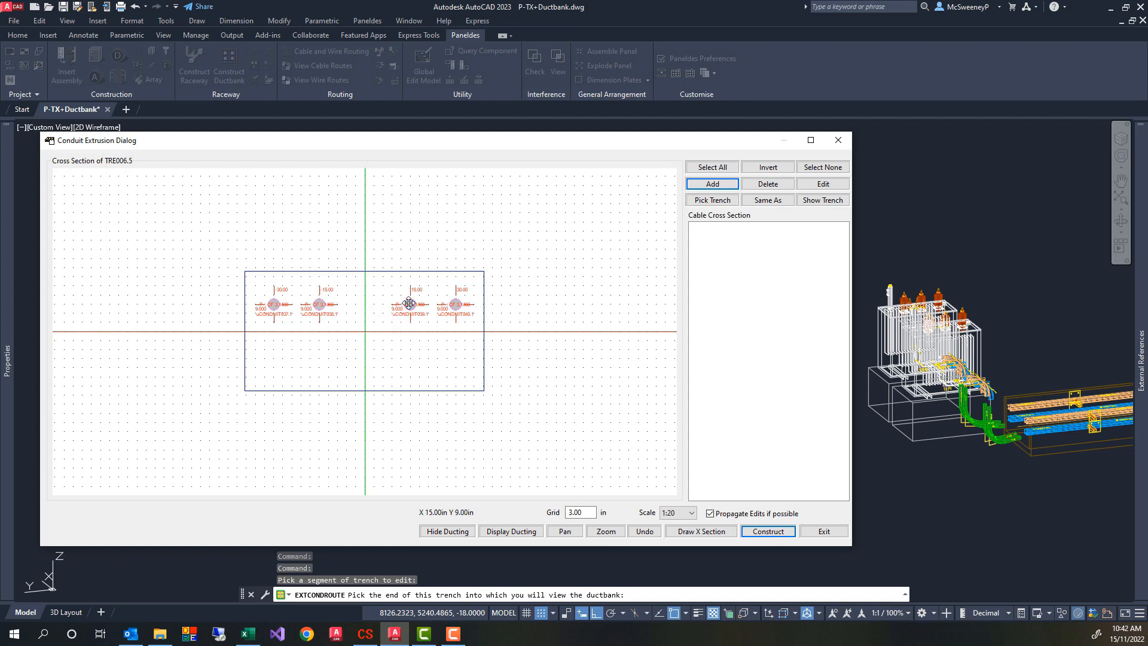
- Add a lower row of four conduits 9 in below centre, placed 15 and 30 in to either side of the centre line
click(711, 183)
click(412, 418)
drag(332, 371, 263, 360)
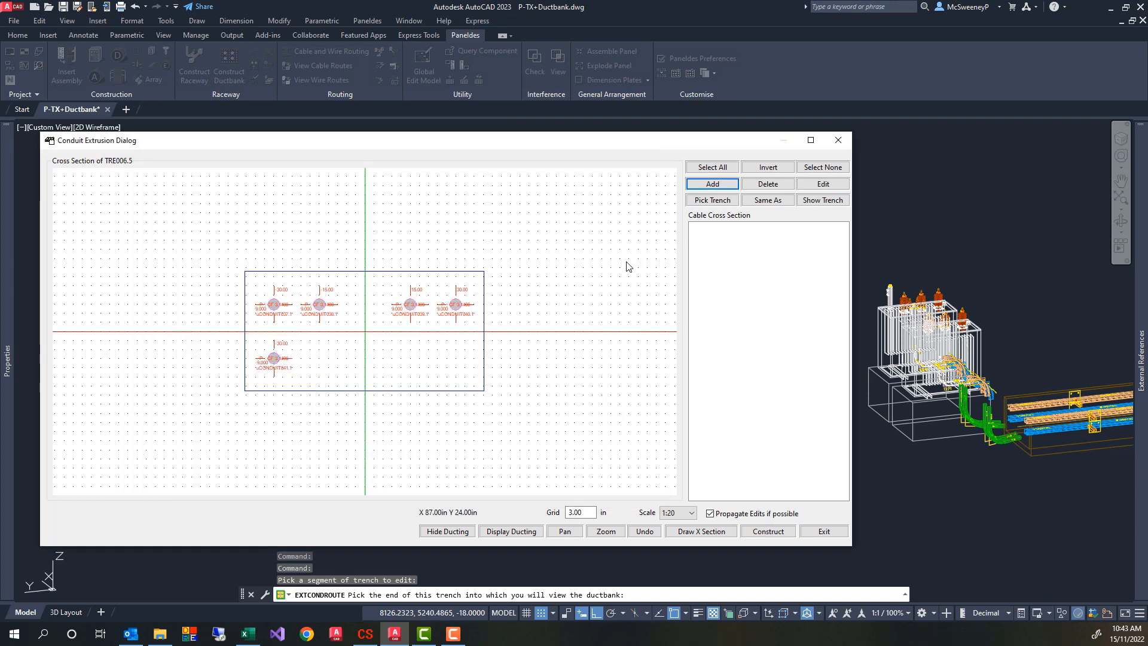
click(711, 183)
click(479, 492)
drag(328, 374, 323, 363)
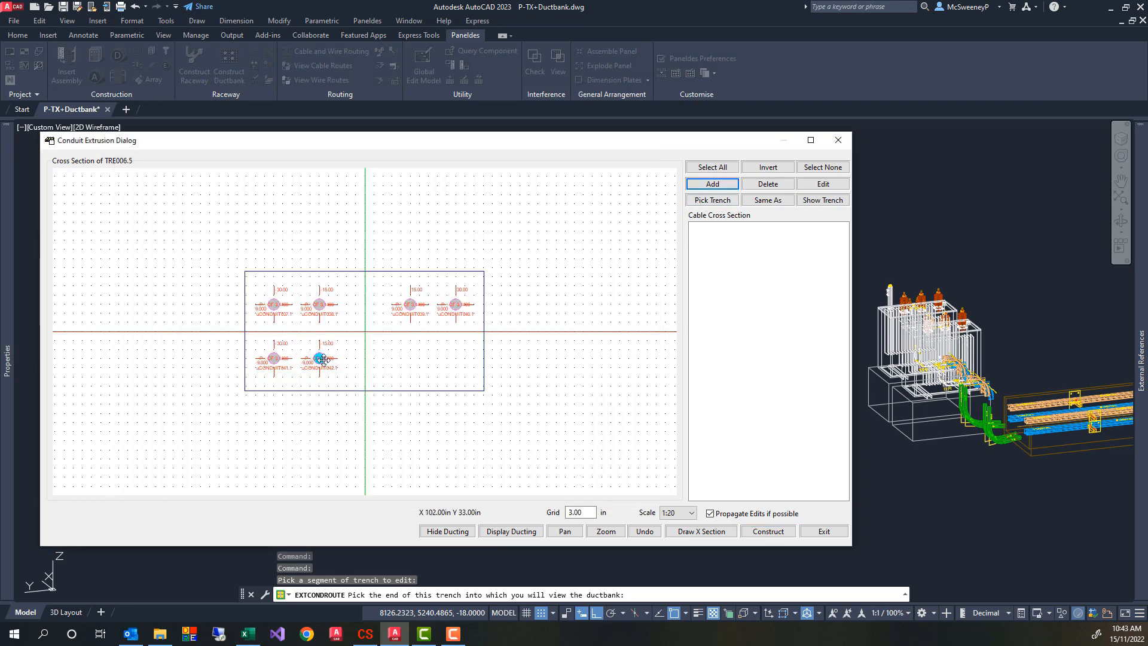
click(711, 184)
click(464, 493)
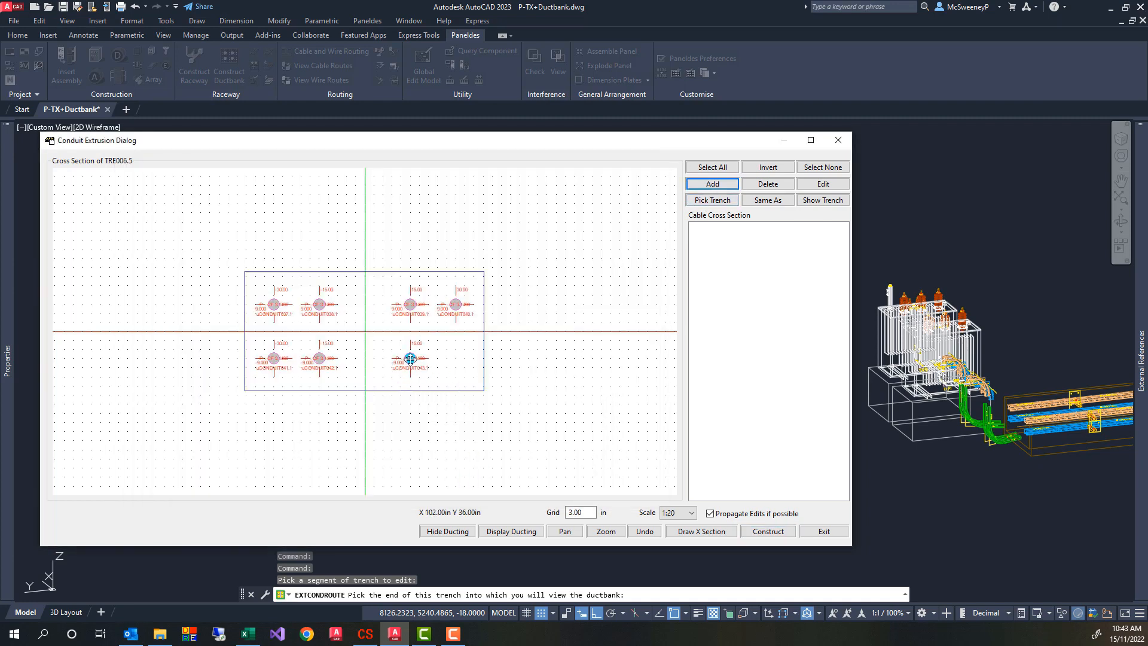
click(712, 183)
click(469, 487)
drag(479, 470, 456, 359)
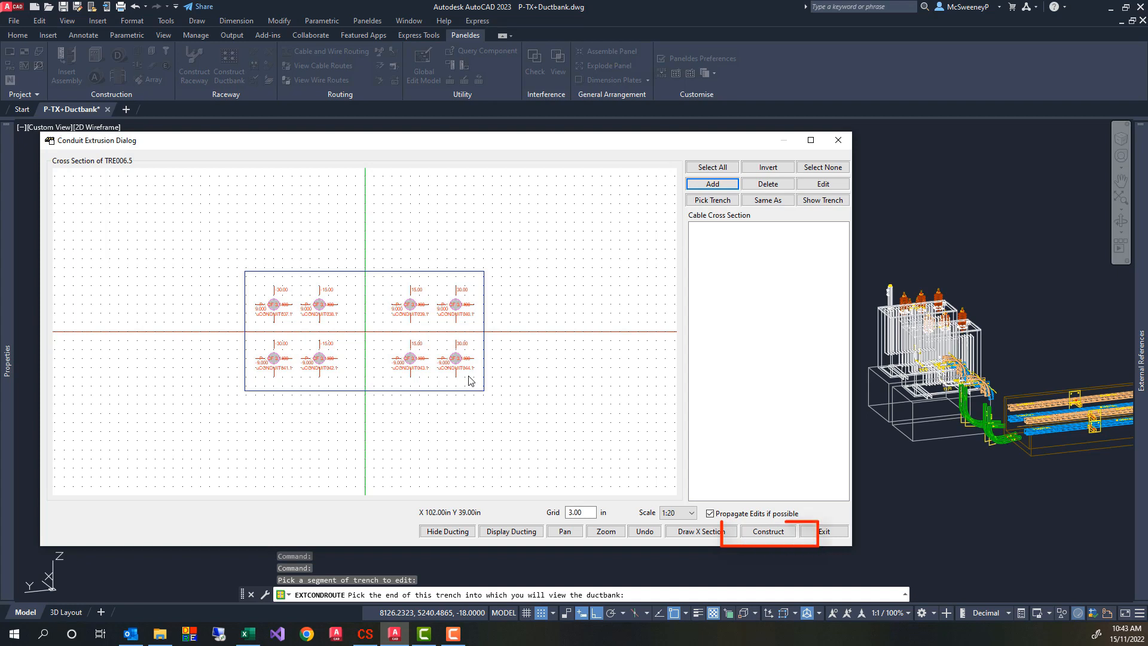
- Construct the eight conduits through successive trench segments up to the final segment, TRE006.1, beside the transformers
click(767, 532)
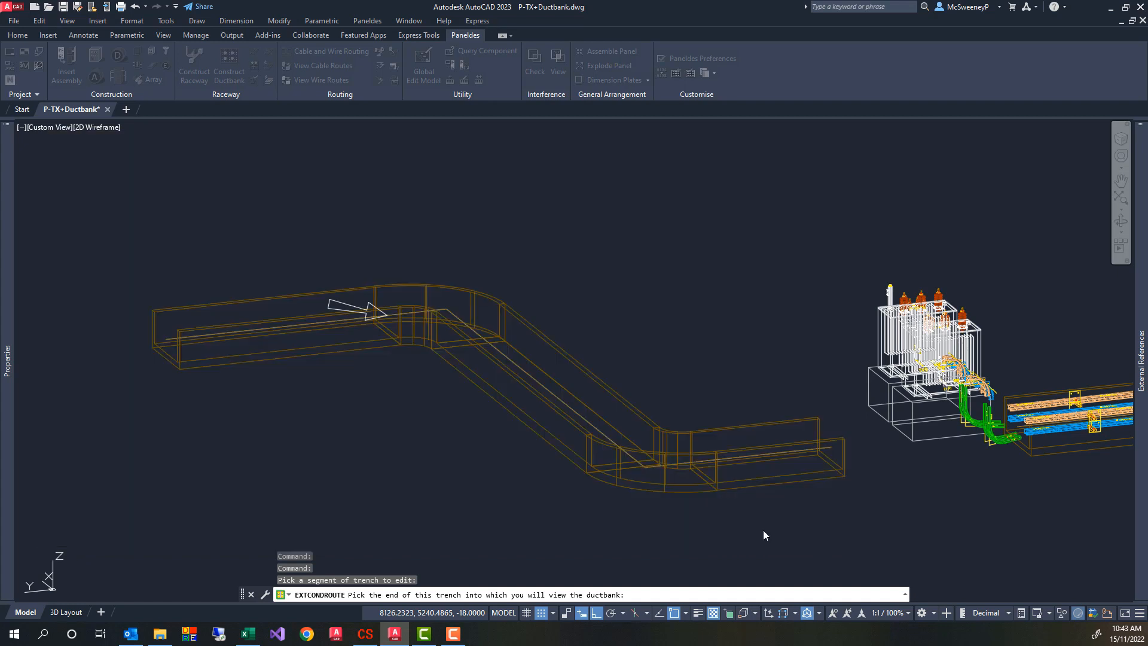
click(764, 531)
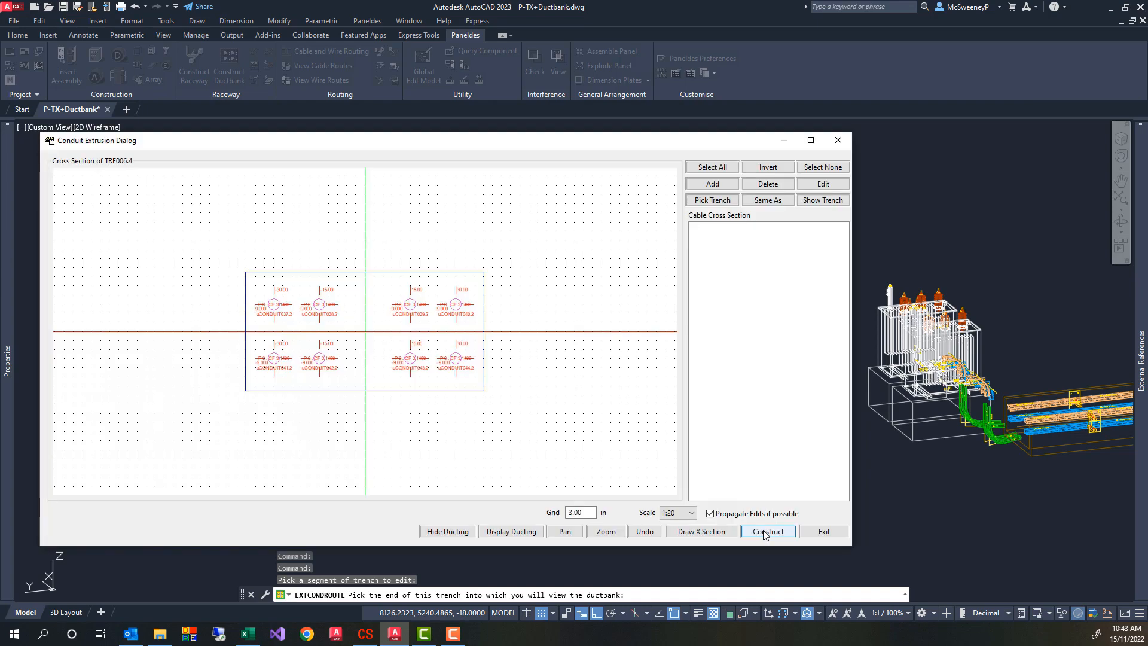
click(767, 531)
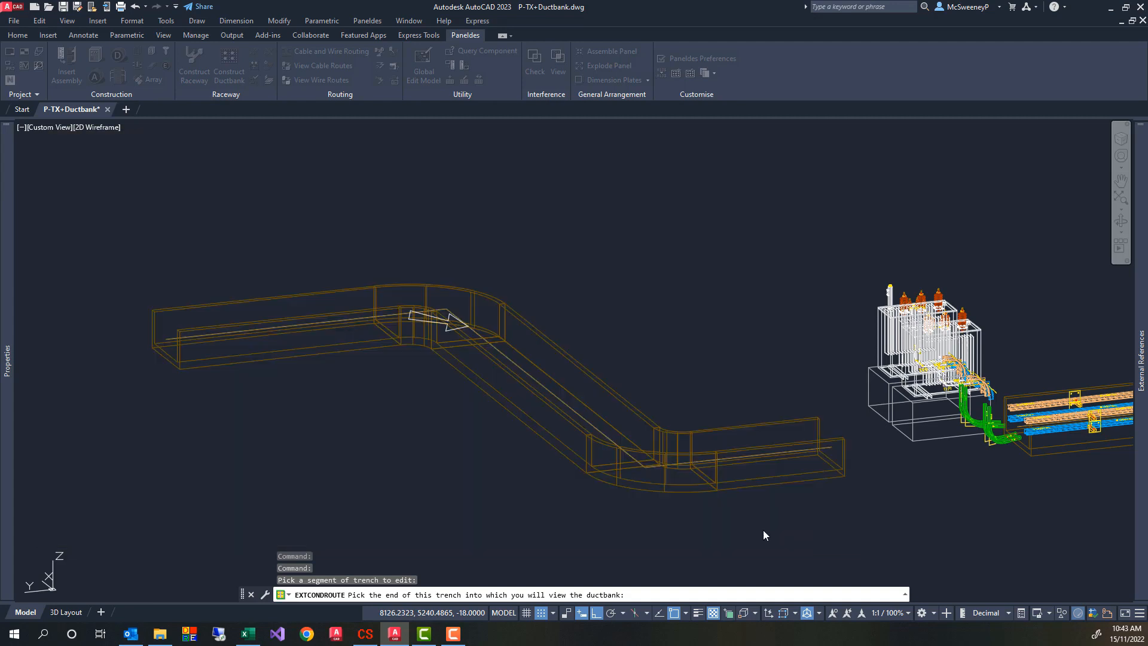
click(763, 534)
click(763, 532)
click(763, 530)
click(764, 532)
click(763, 529)
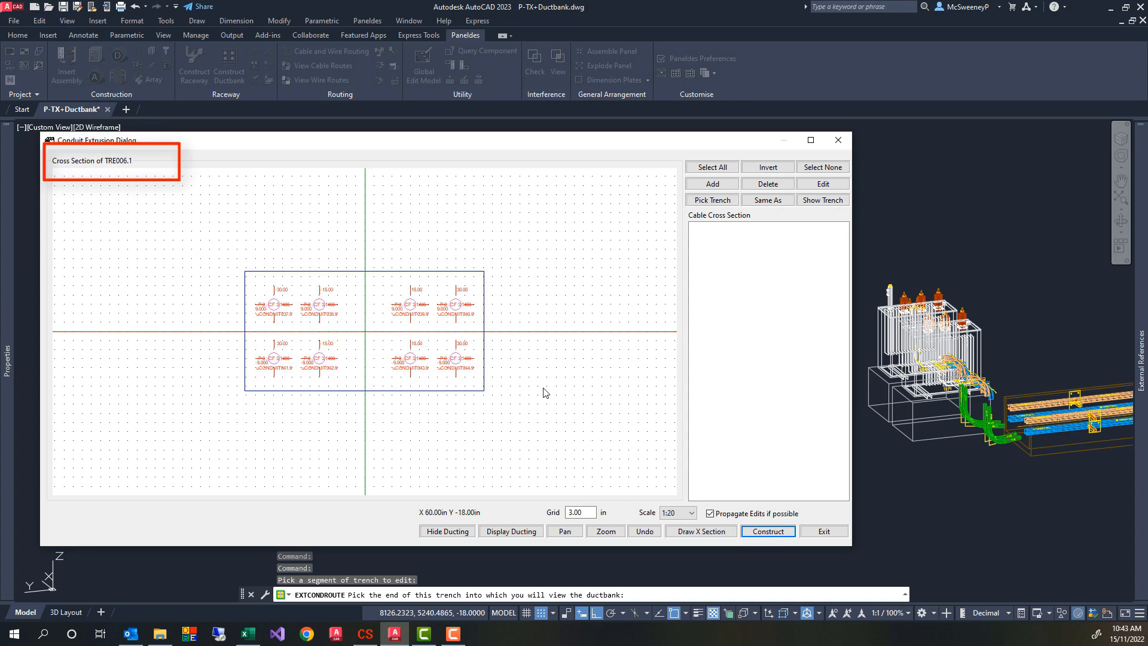
- Set all eight conduits in the last trench segment to the Stub Out Up peel type with an overall length of 12'
drag(278, 294, 243, 252)
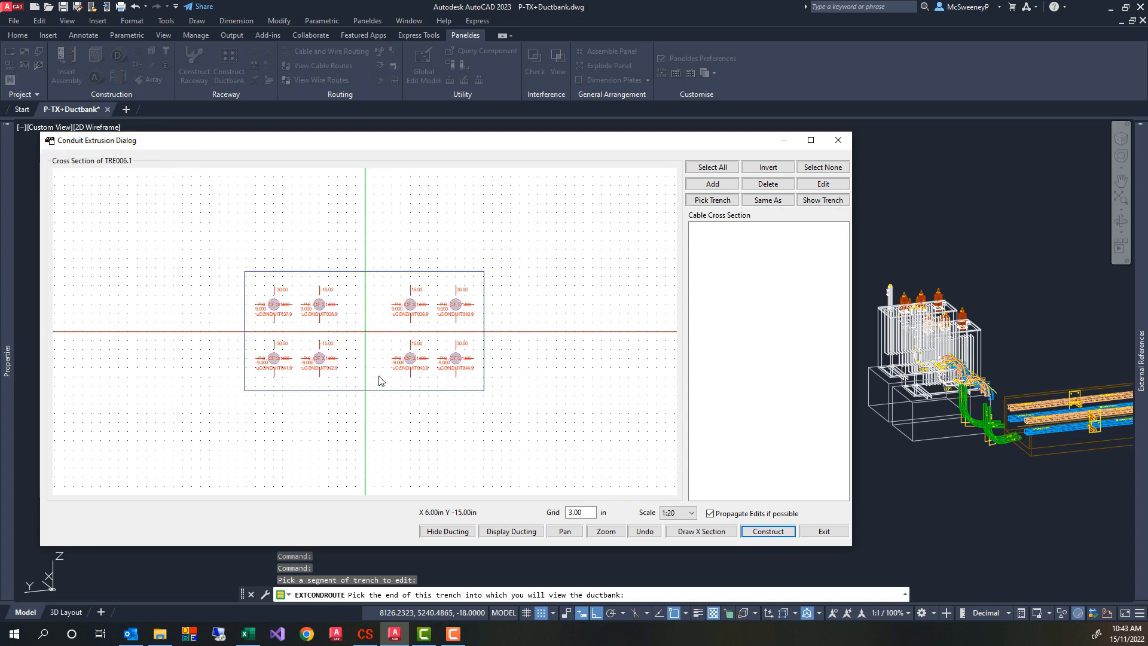
click(820, 188)
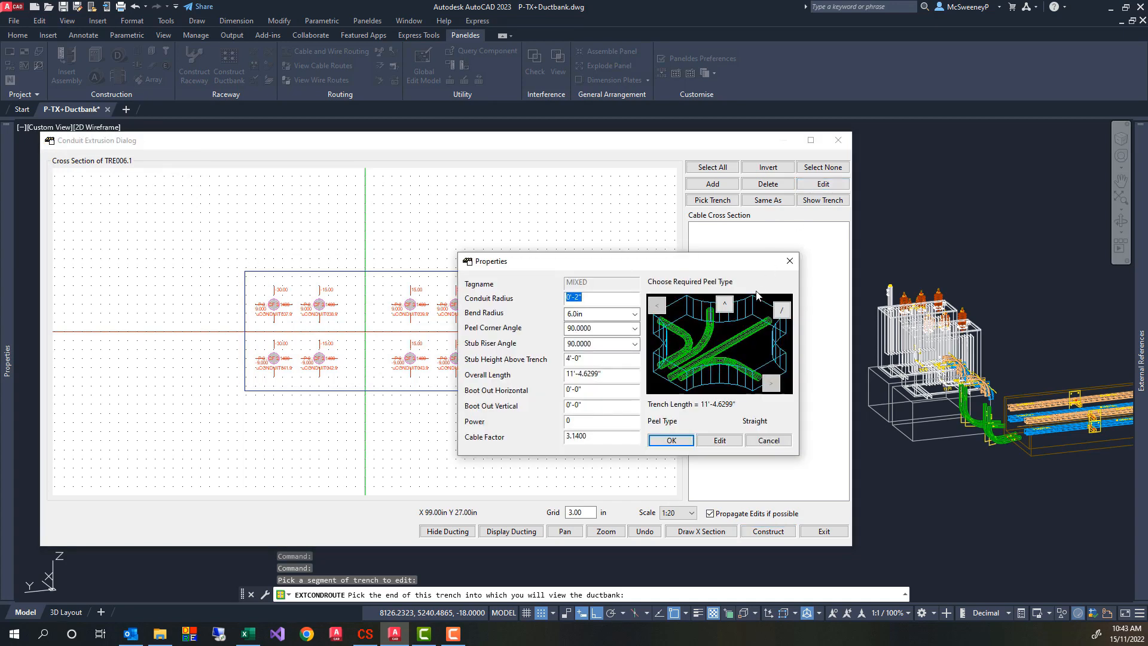
click(725, 305)
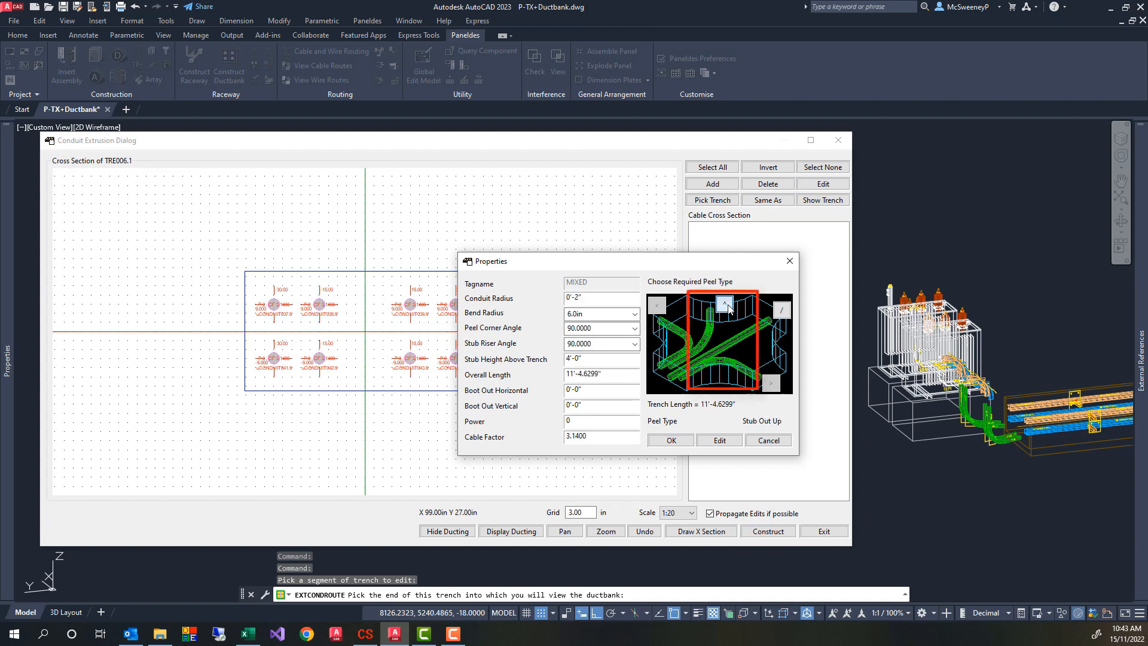
double_click(583, 374)
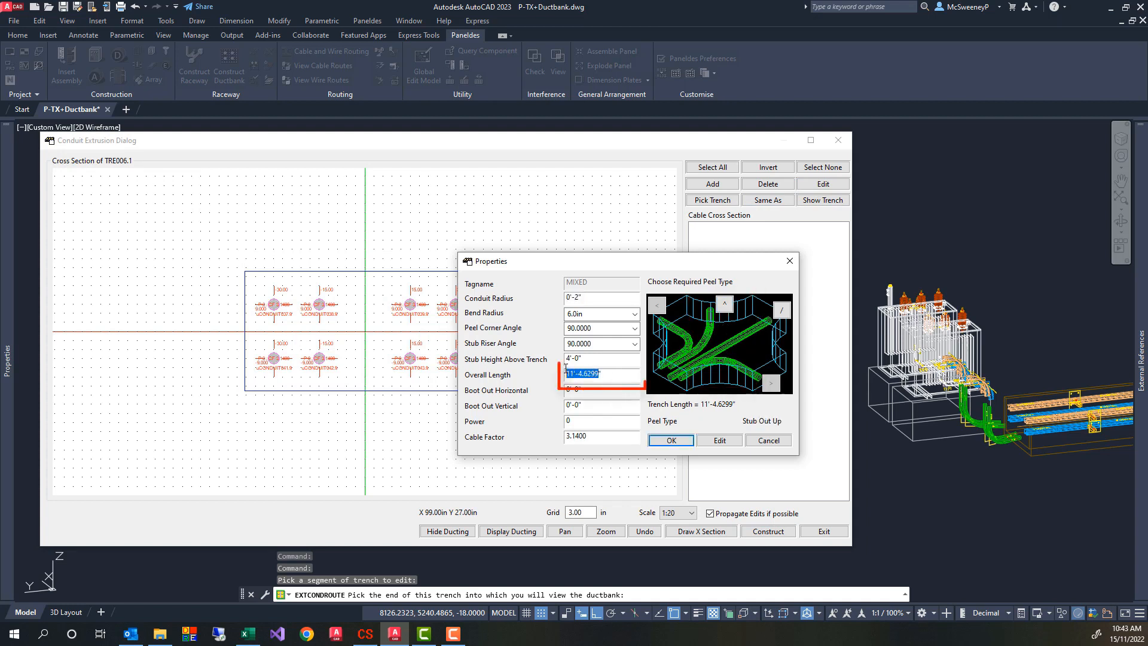
text(12')
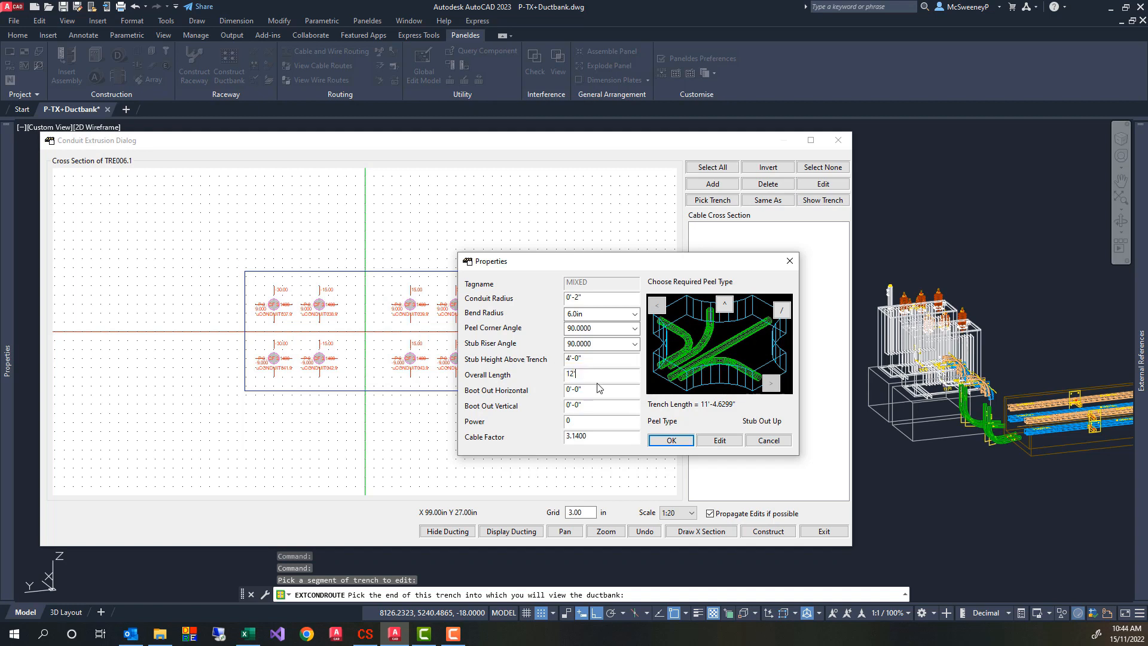
click(671, 441)
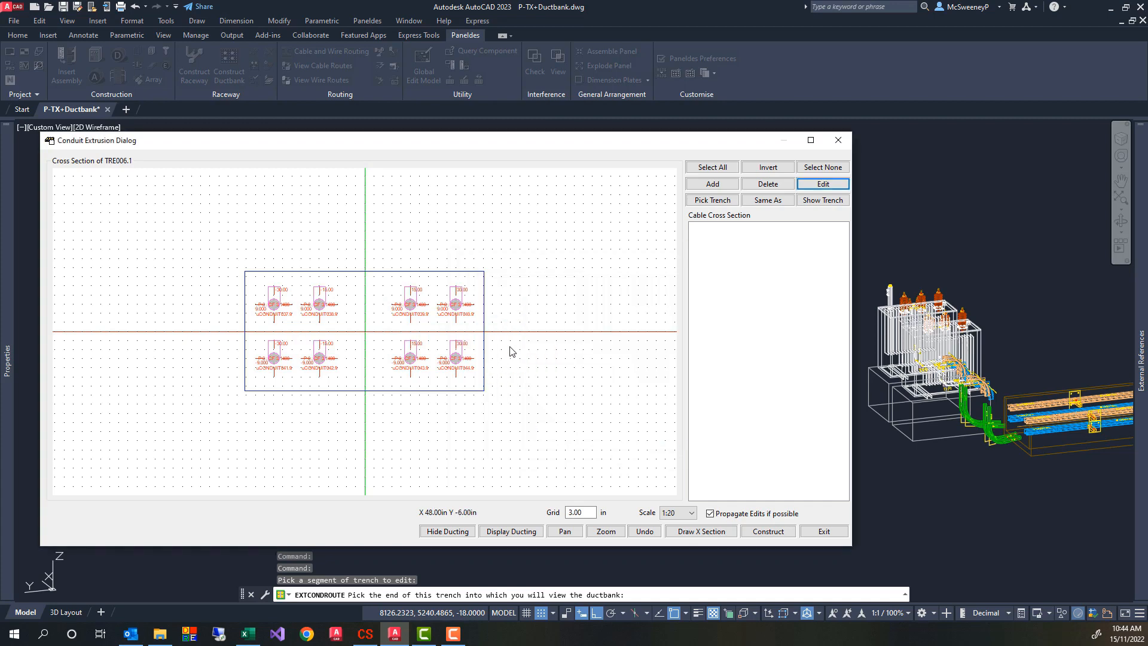
- Set the overall length of the four lower-row conduits to 13'-0", keeping the Stub Out Up peel type
drag(518, 299, 257, 318)
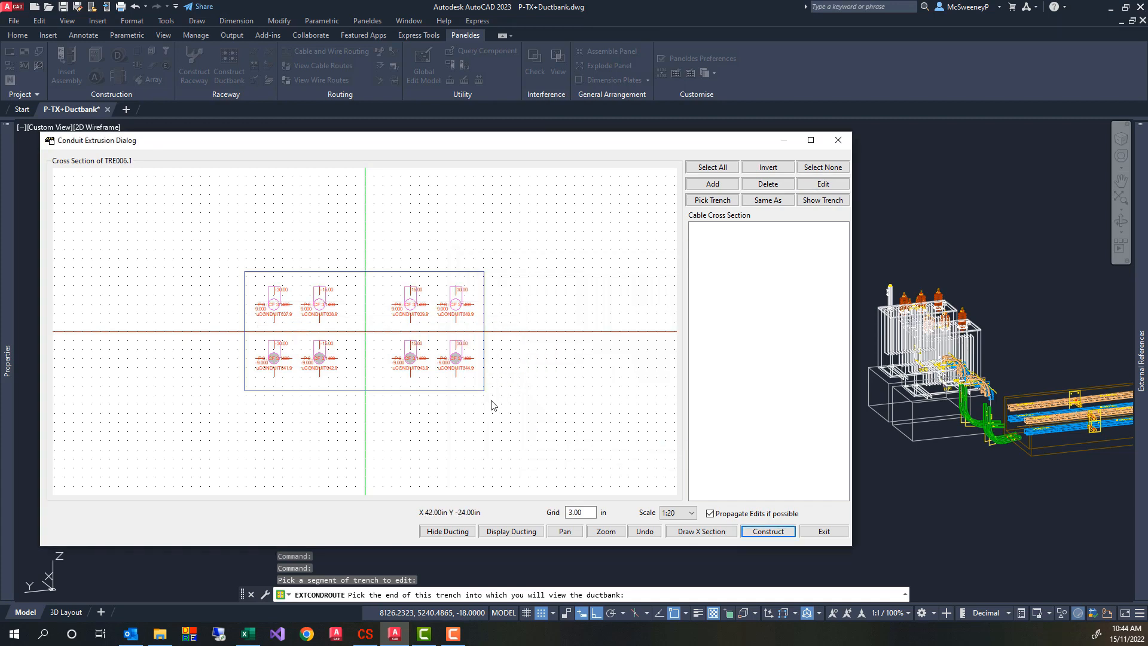
click(823, 184)
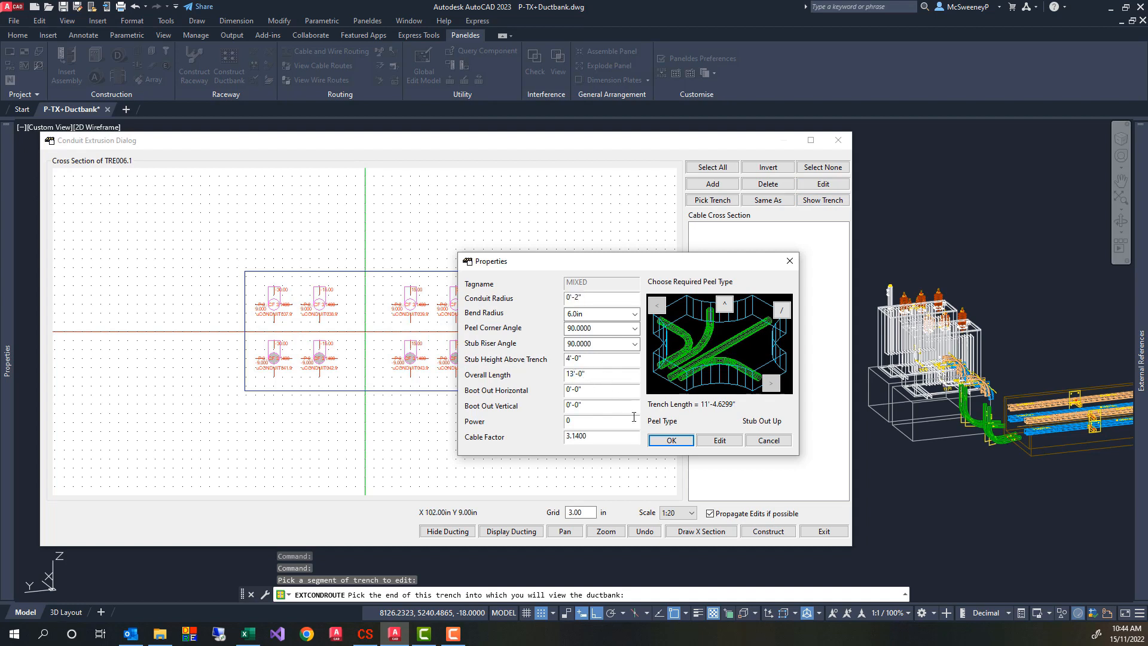
click(672, 440)
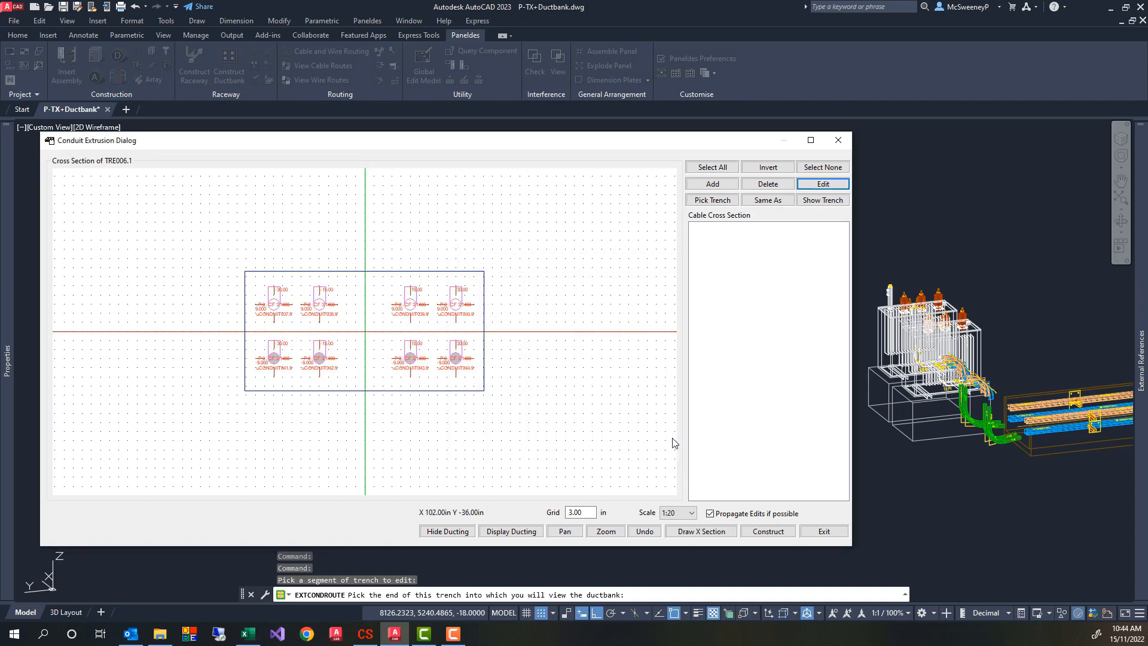
- Construct the final segment's conduits and orbit around the finished ductbank to inspect its stub-ups and open end
click(783, 531)
drag(777, 461, 832, 449)
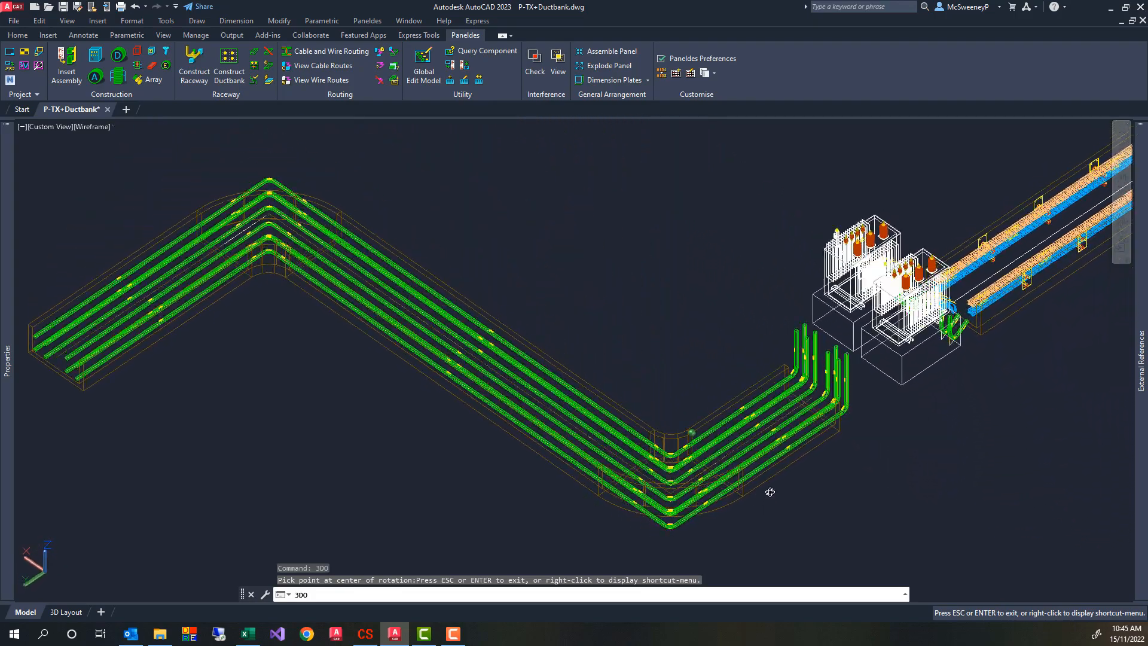
scroll(577, 410, down, 1)
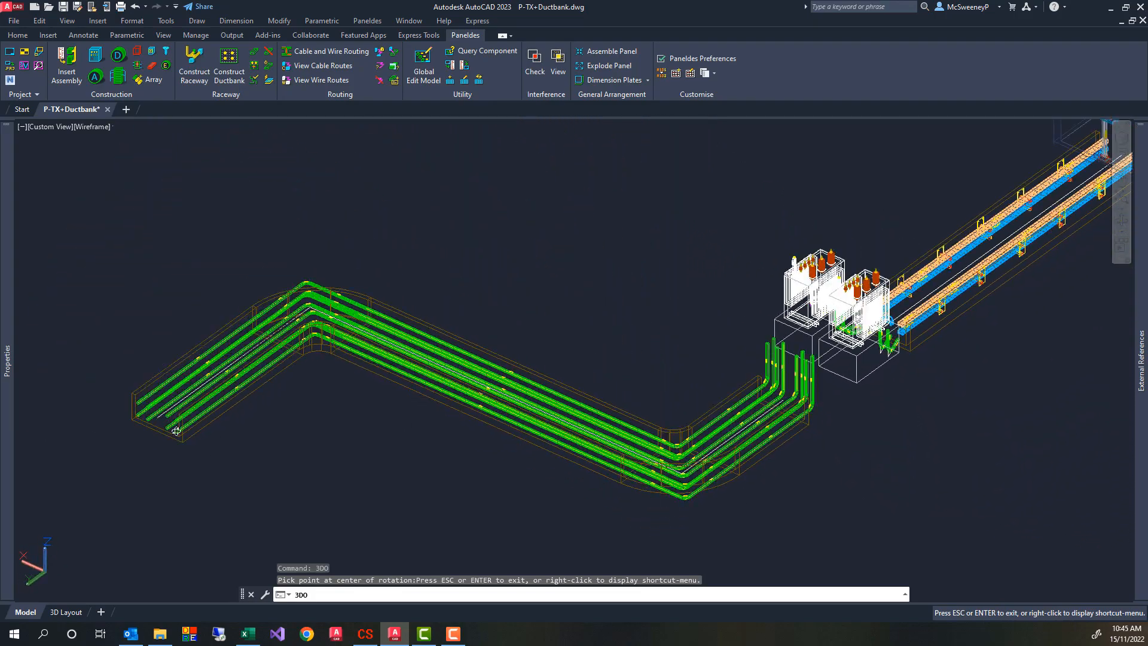
scroll(176, 431, up, 3)
drag(213, 421, 170, 372)
scroll(170, 372, down, 1)
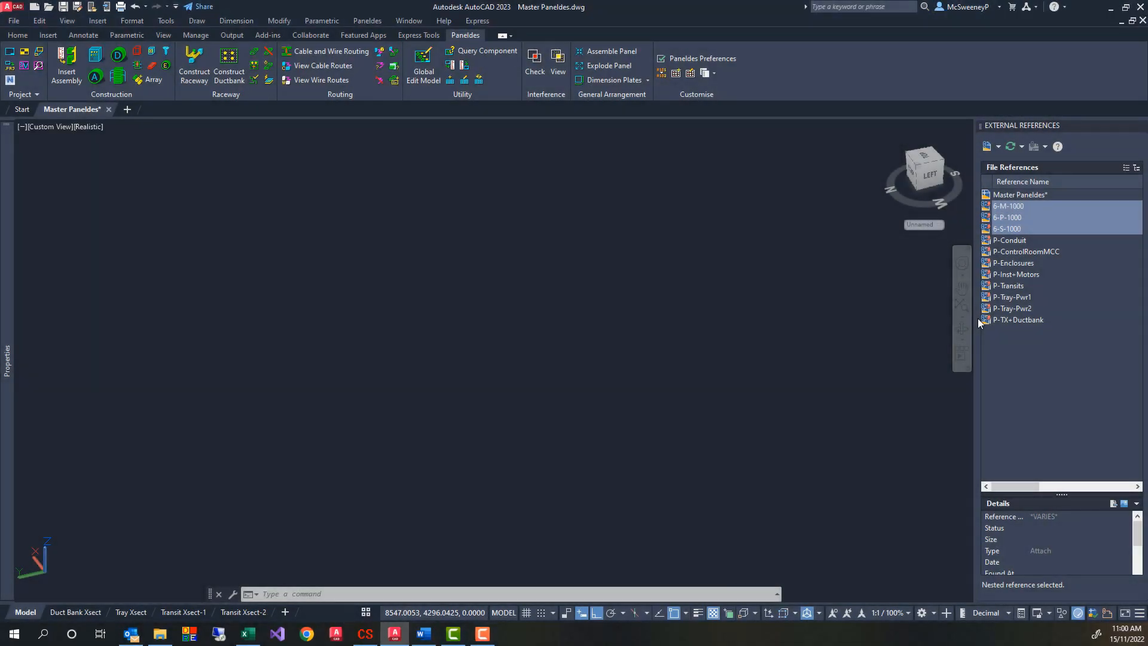
- In the Master Paneldes drawing, reload the external references 6-M-1000, 6-P-1000, 6-S-1000, P-Tray-Pwr1 and P-Tray-Pwr2
right_click(1019, 210)
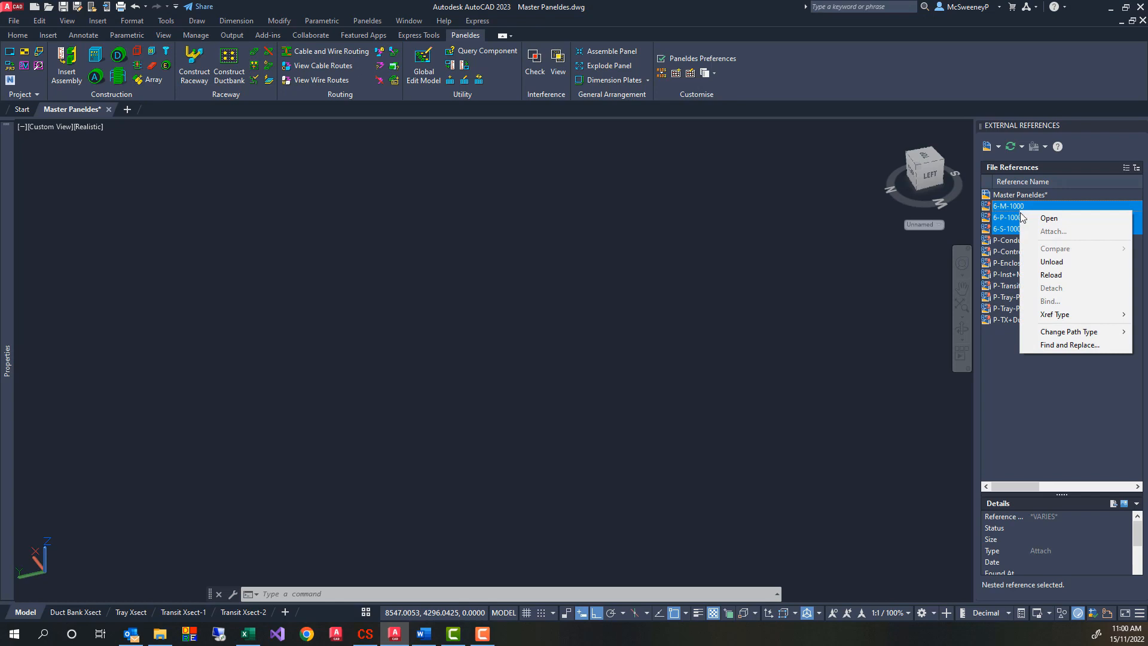
click(1052, 275)
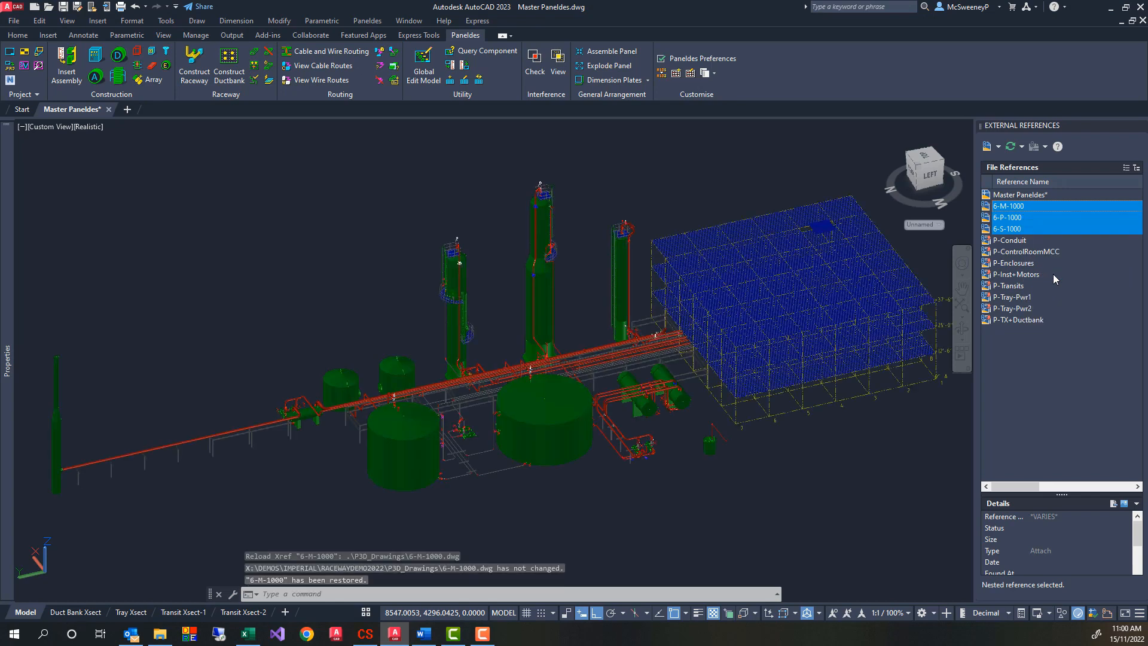
click(1023, 298)
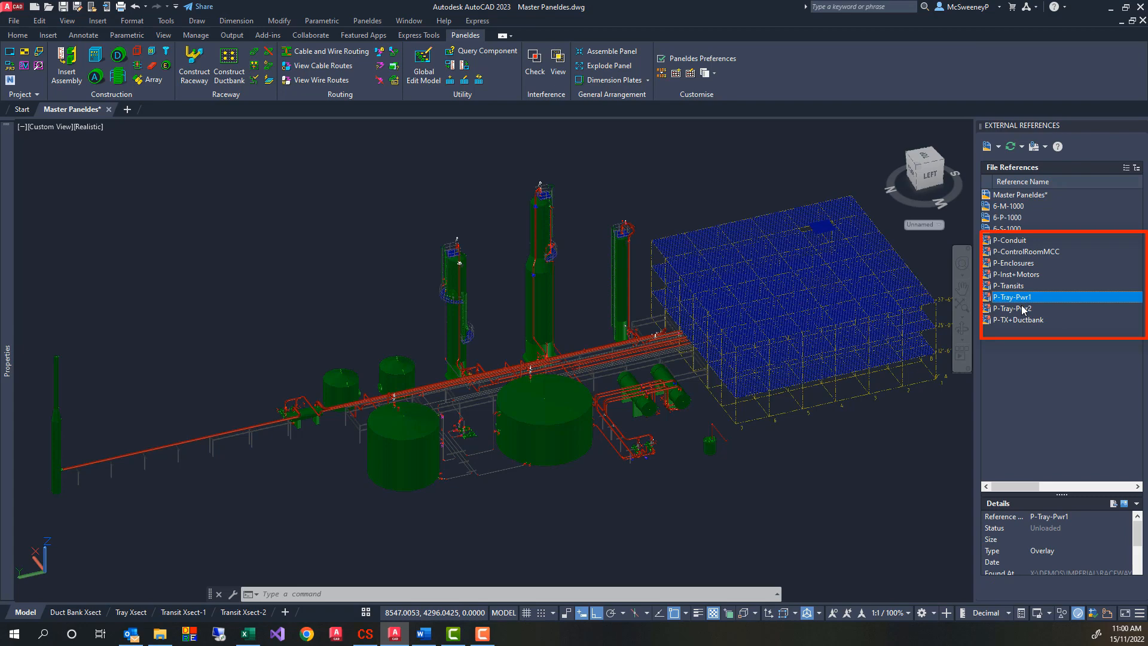
shift+click(1022, 309)
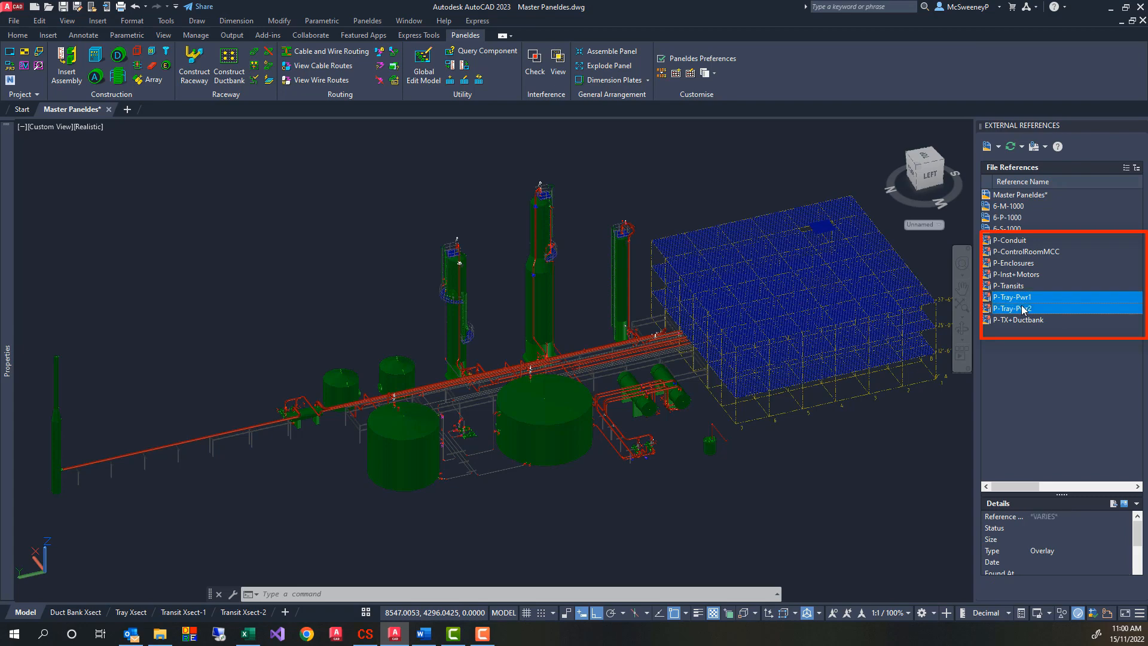
right_click(1022, 309)
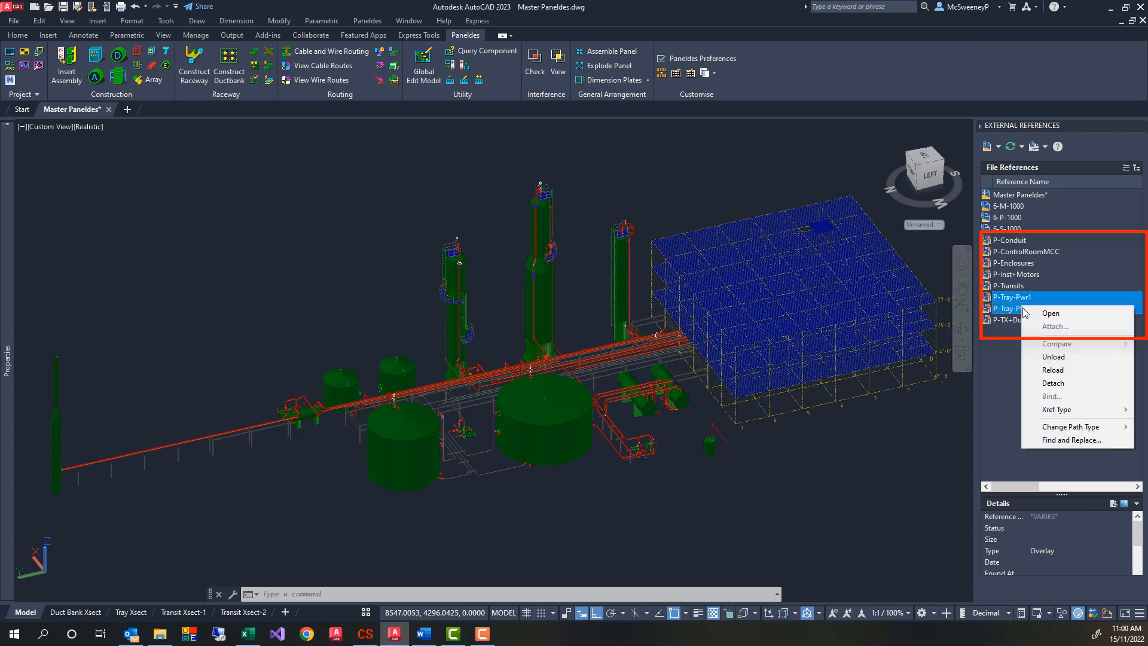
click(1052, 367)
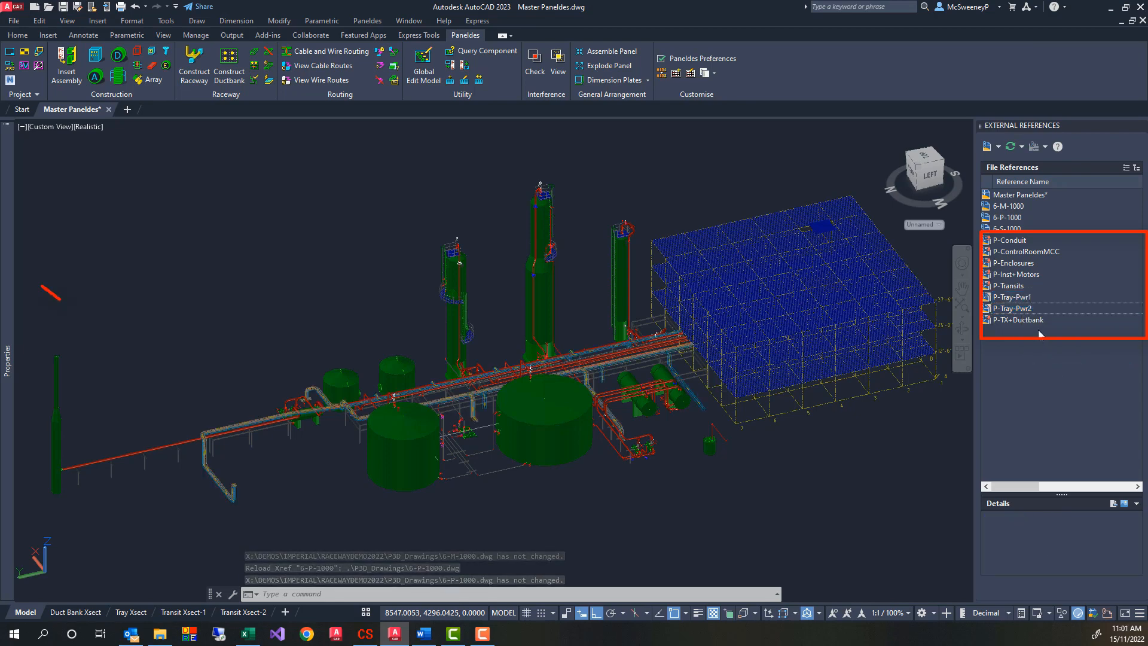
- Reload the external references P-ControlRoomMCC, P-Transits and P-TX+Ductbank
click(1020, 253)
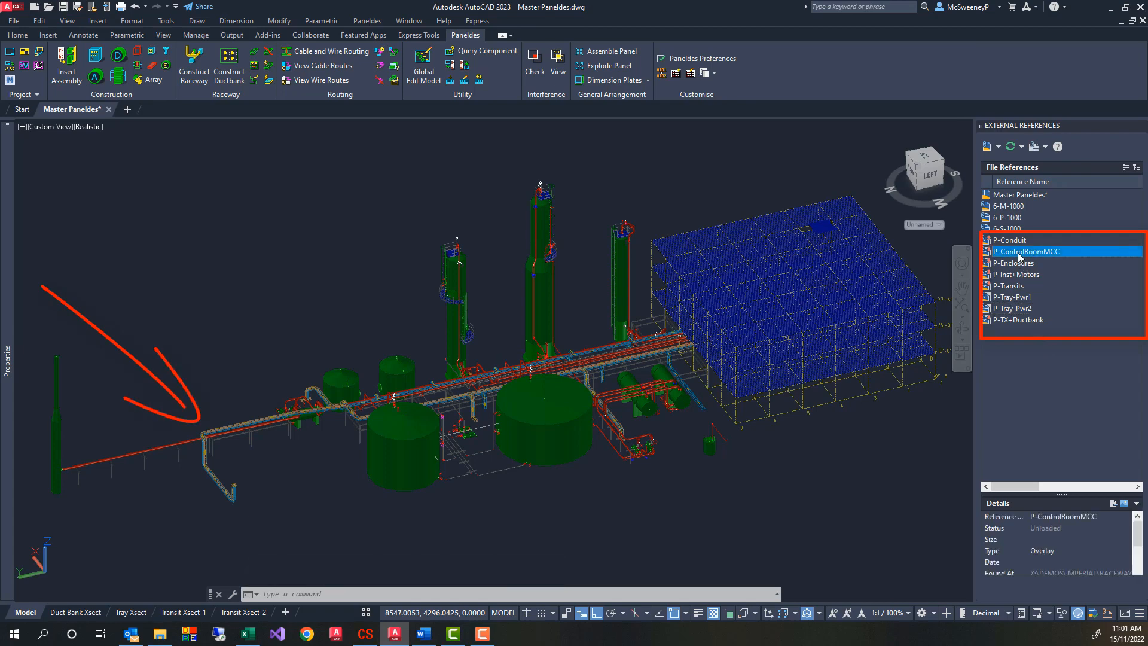
ctrl+click(1021, 287)
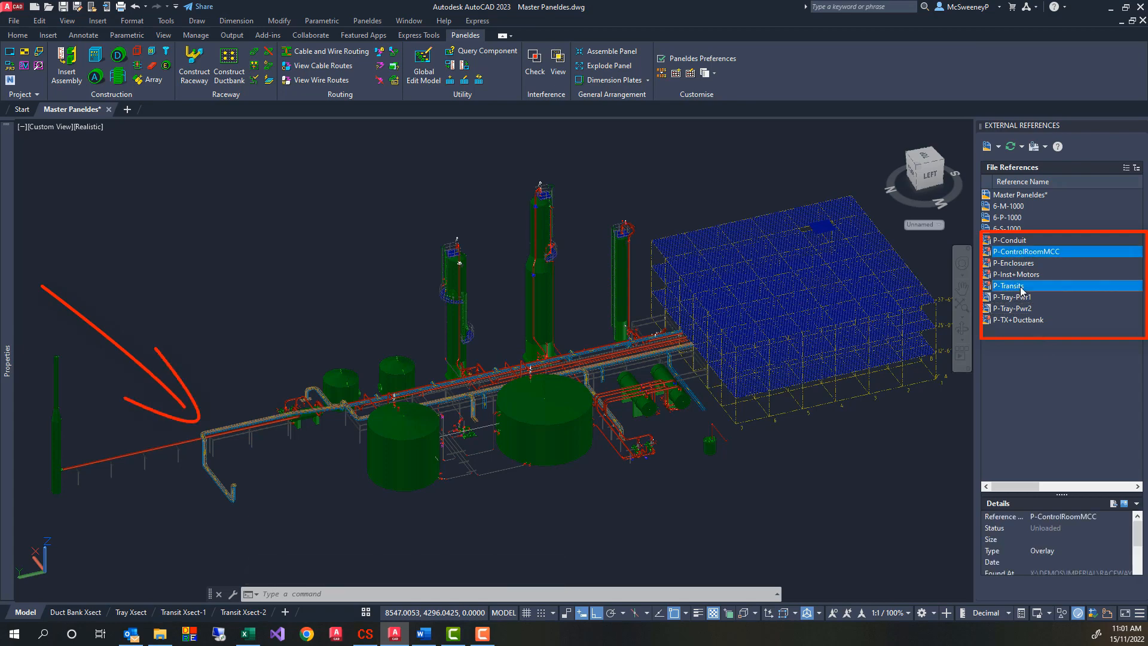
ctrl+click(1025, 321)
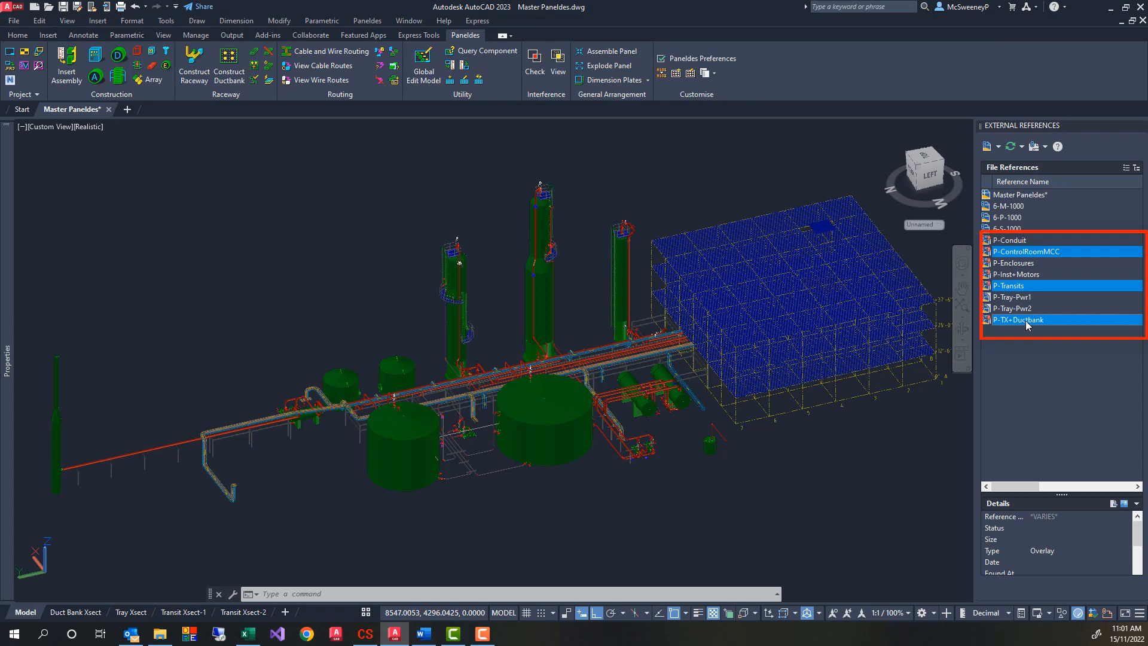
right_click(1027, 324)
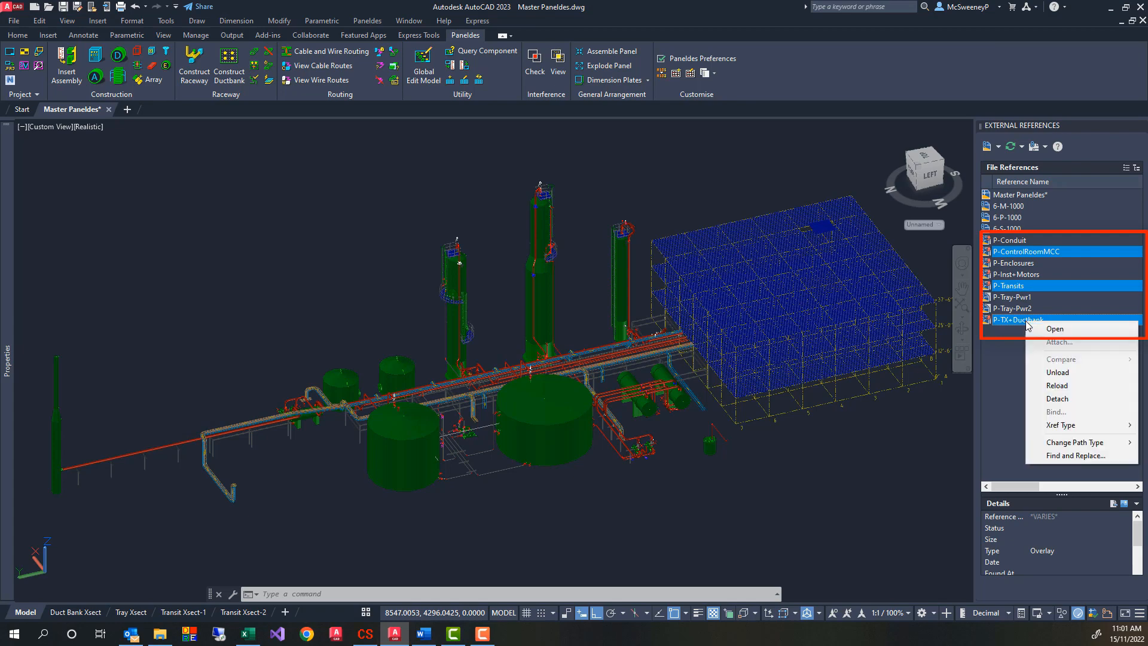
click(1051, 387)
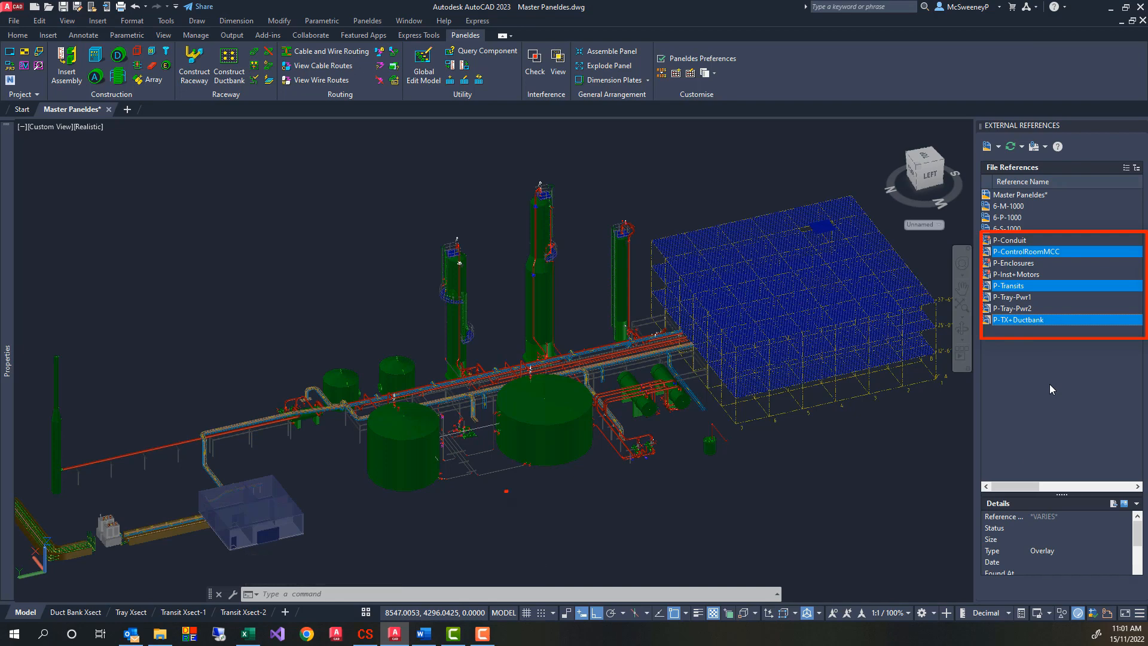
- Reload the external references P-Conduit, P-Enclosures and P-Inst+Motors
click(1024, 275)
ctrl+click(1021, 265)
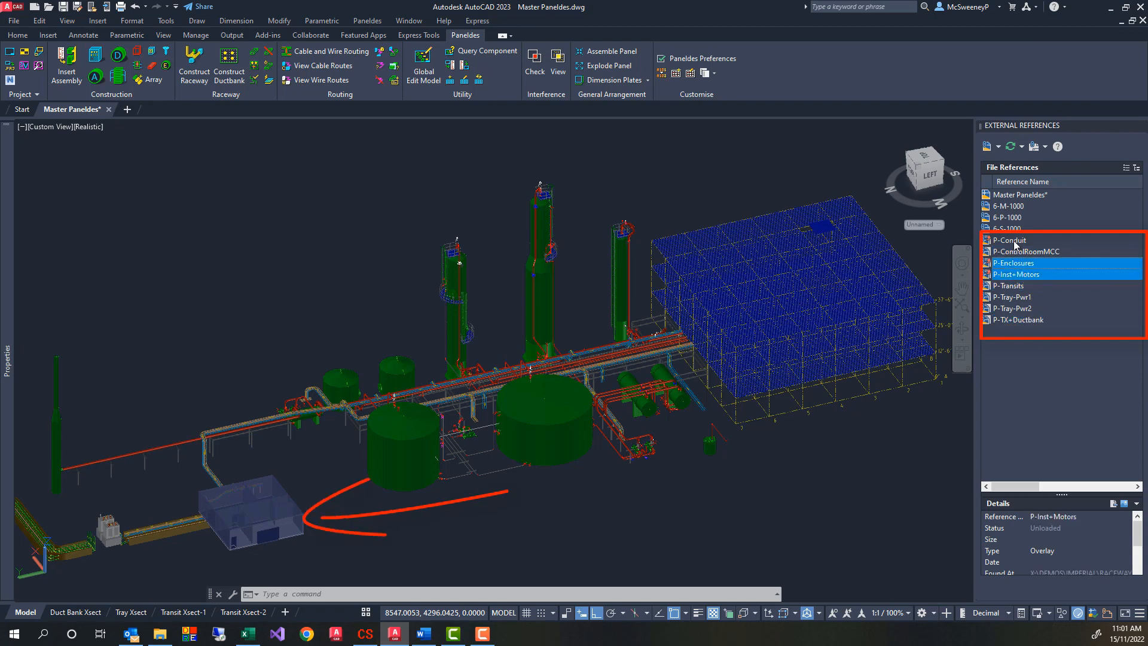
ctrl+click(1014, 241)
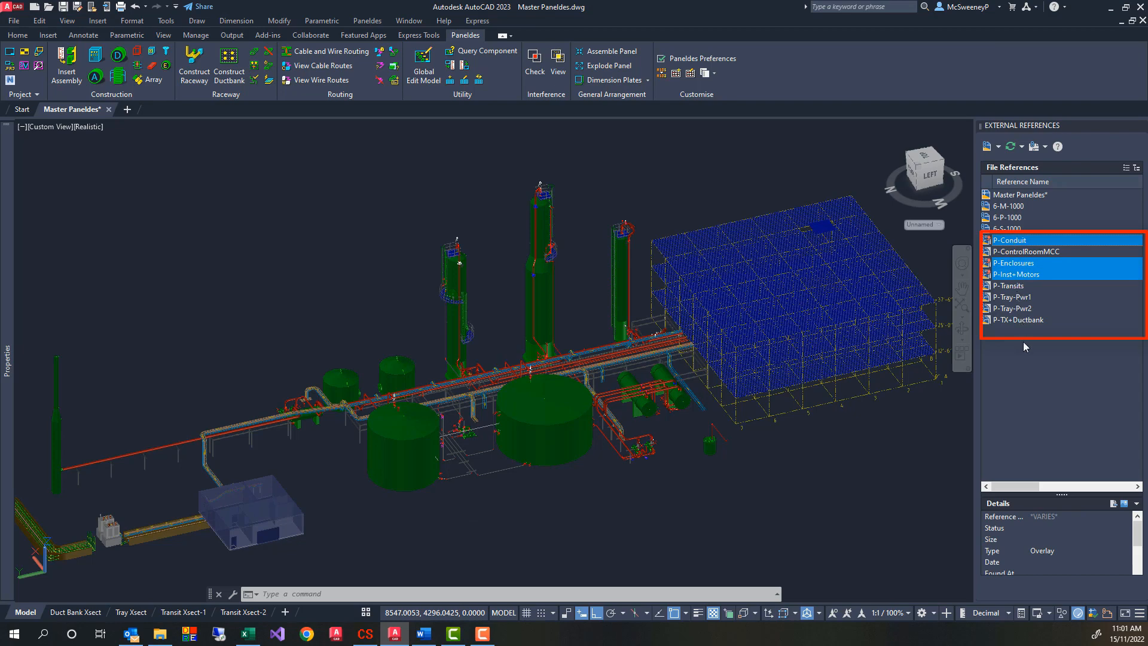
scroll(448, 456, up, 5)
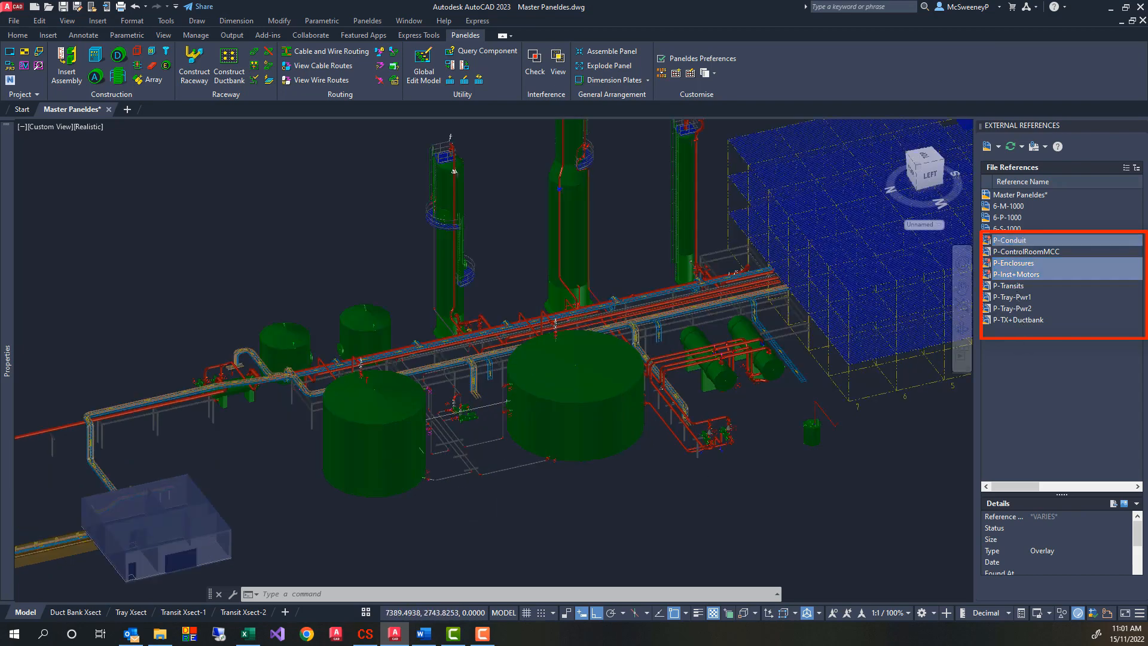
right_click(1015, 275)
click(1043, 333)
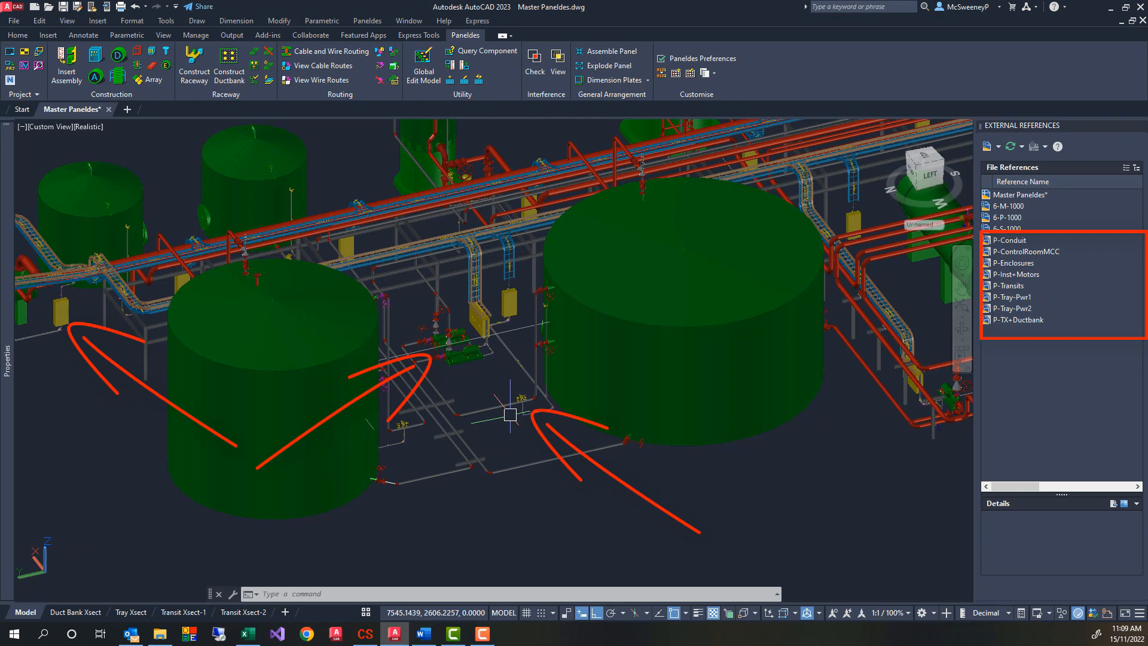
- Collapse the external references list and use Query Component on the two enclosures beside the pumps, reviewing the full property data of panel LCP5
scroll(510, 414, up, 6)
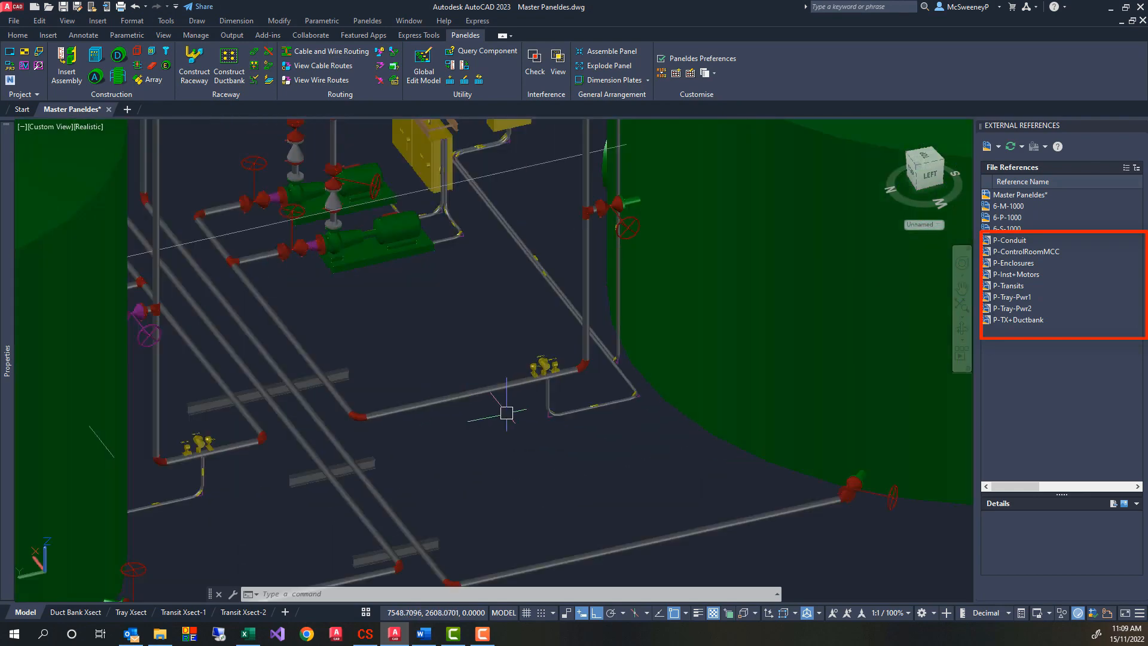
scroll(377, 134, up, 3)
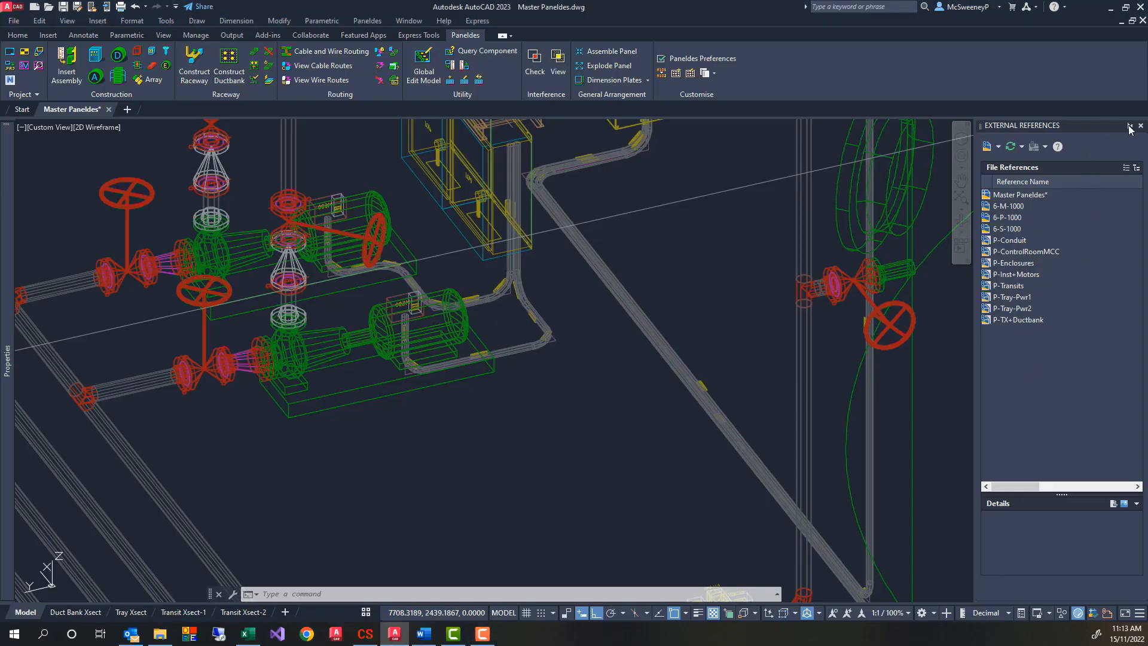
click(1129, 127)
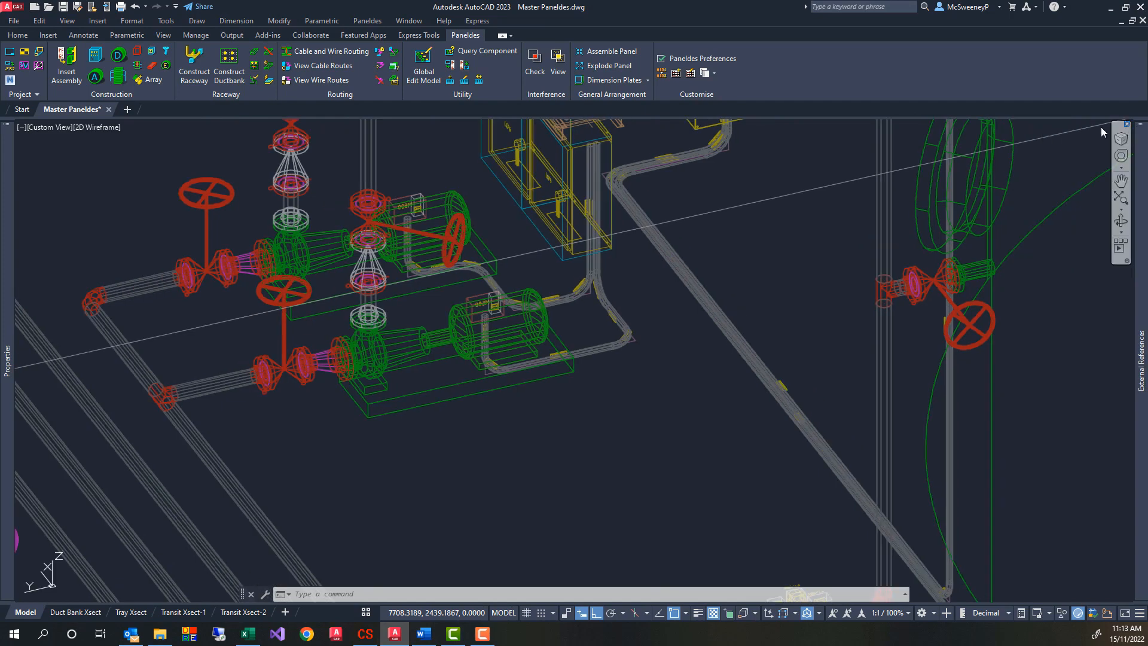
click(466, 52)
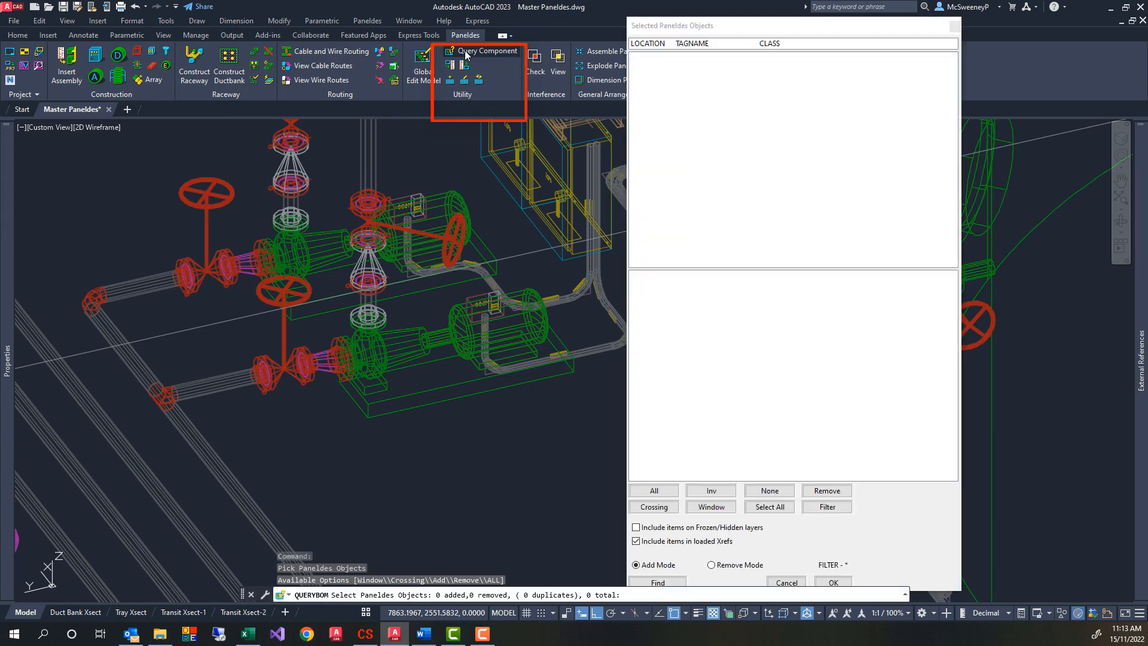
click(598, 179)
click(508, 234)
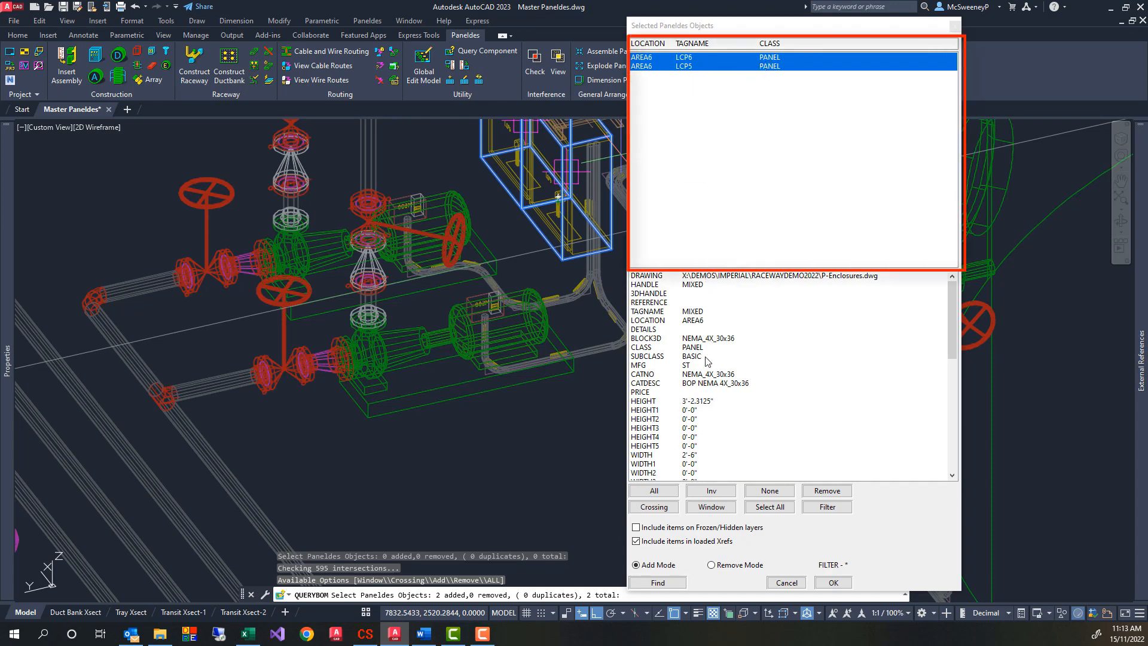
click(694, 67)
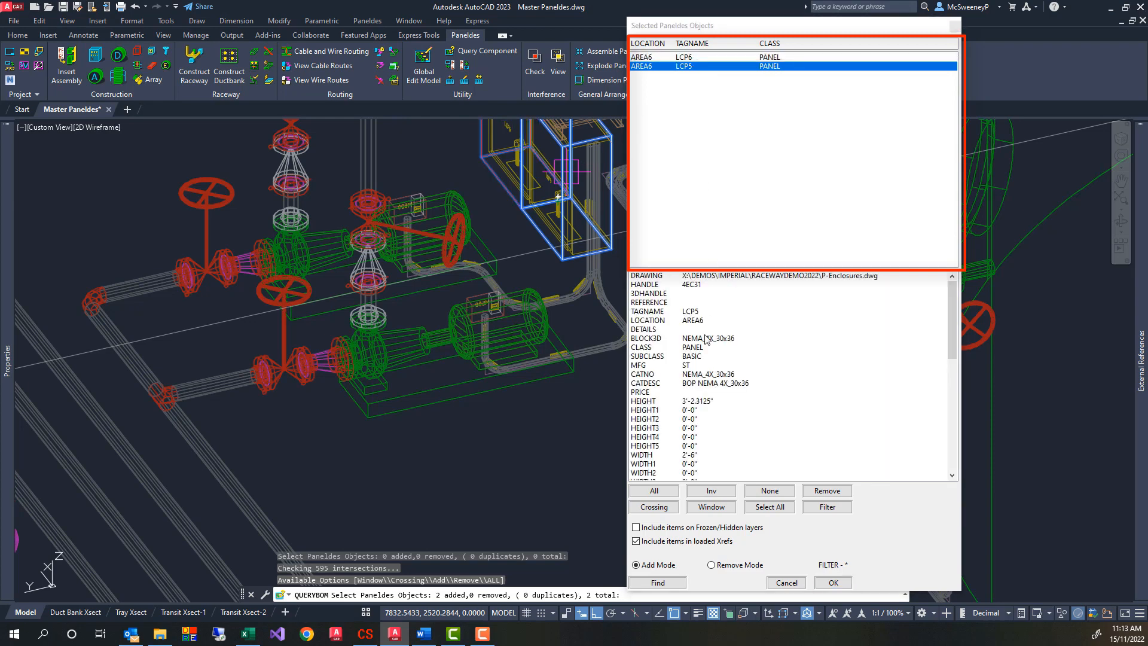
drag(951, 348, 950, 470)
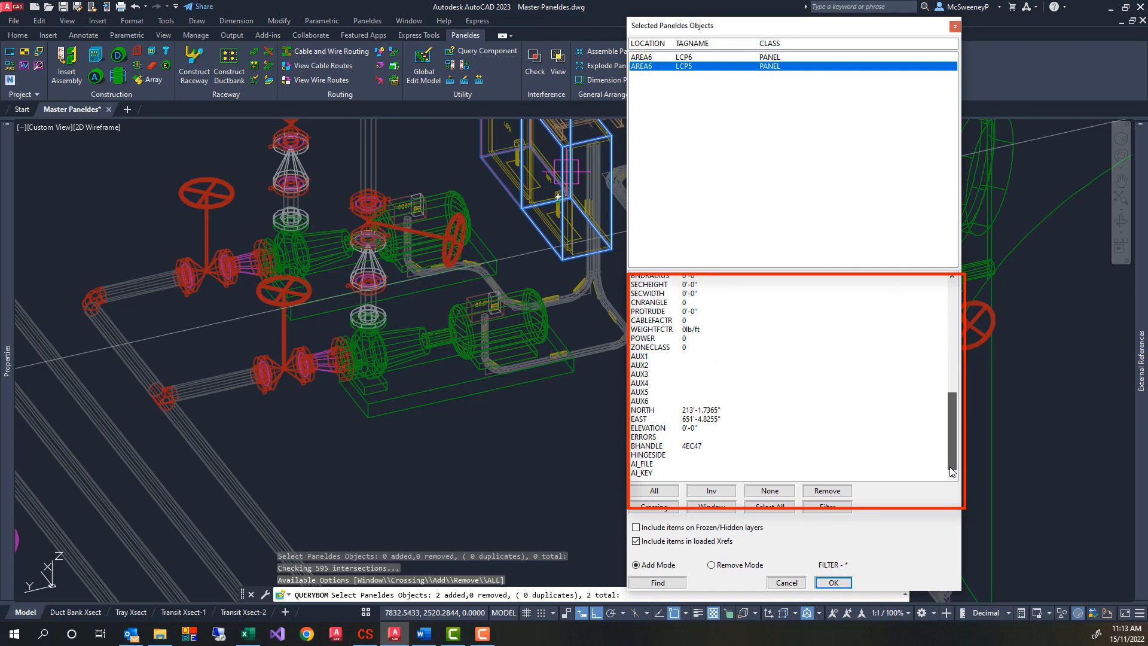
- Open the Find Components search from the component query
click(670, 584)
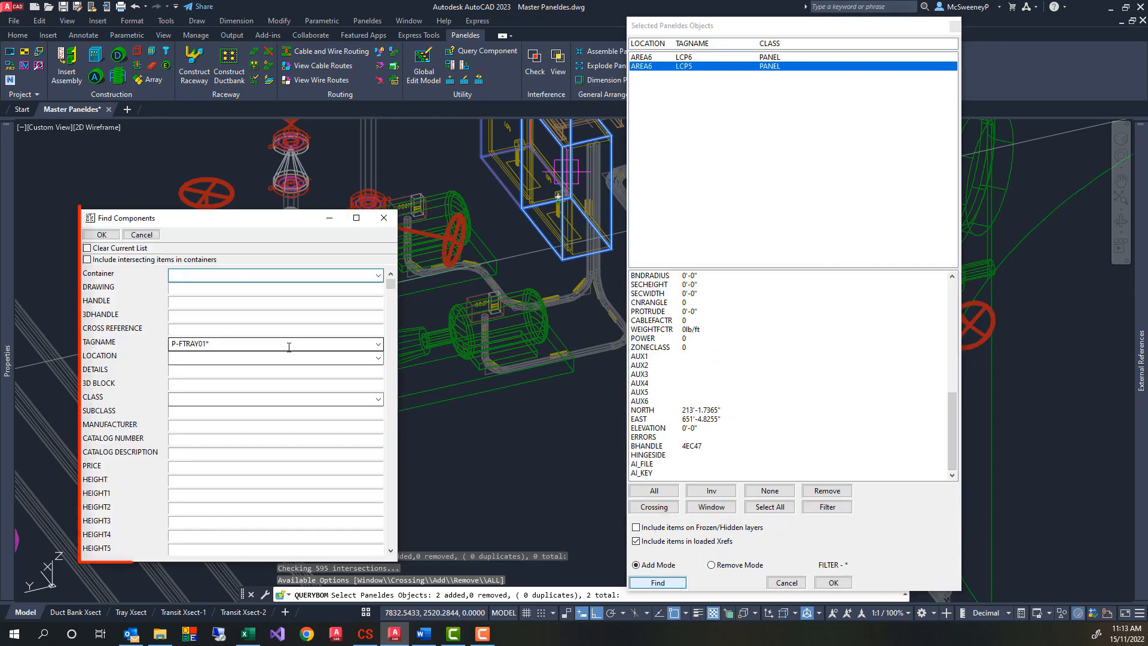
- Find components whose tag name matches m* and locate devices M500 and M600 in the model
click(181, 341)
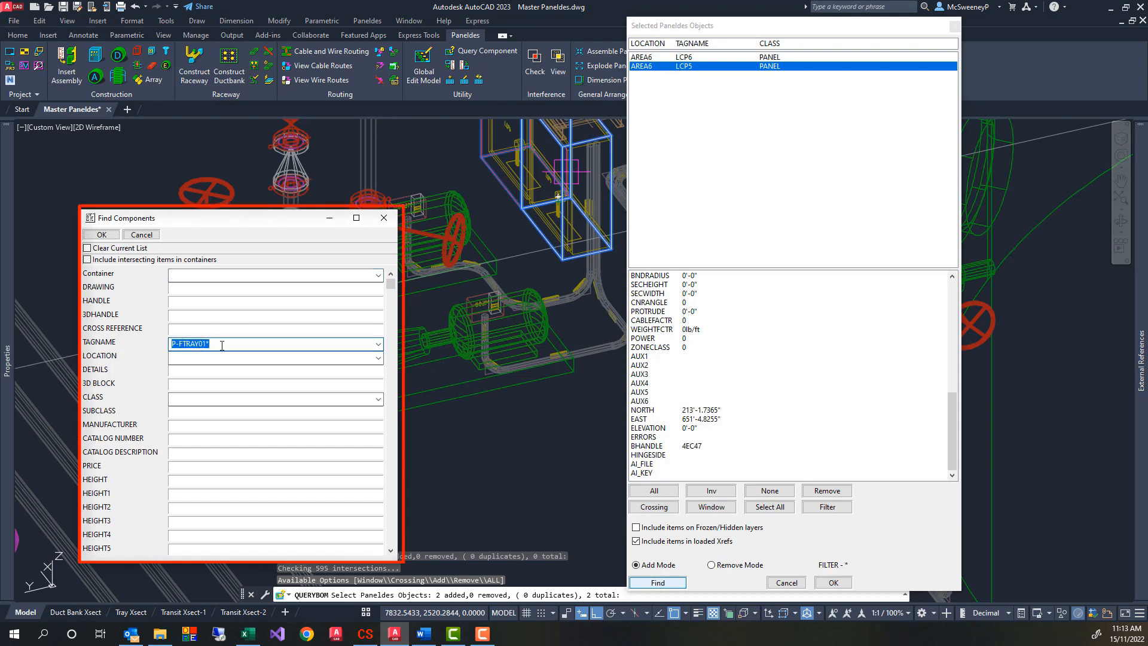
text(m*)
key(Return)
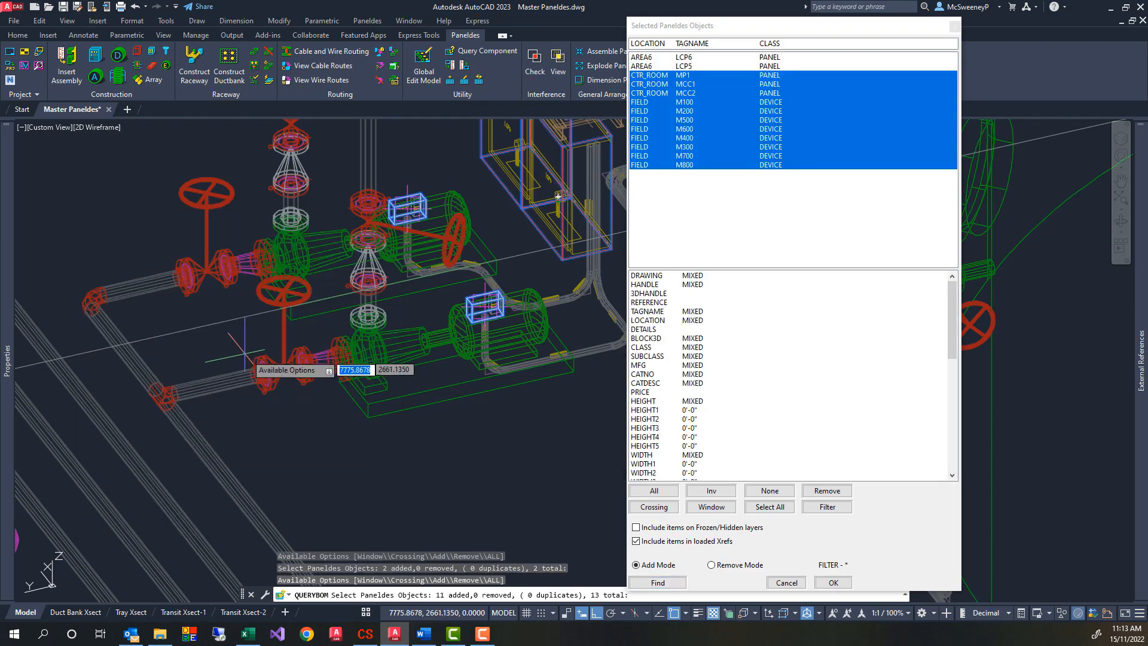
click(686, 120)
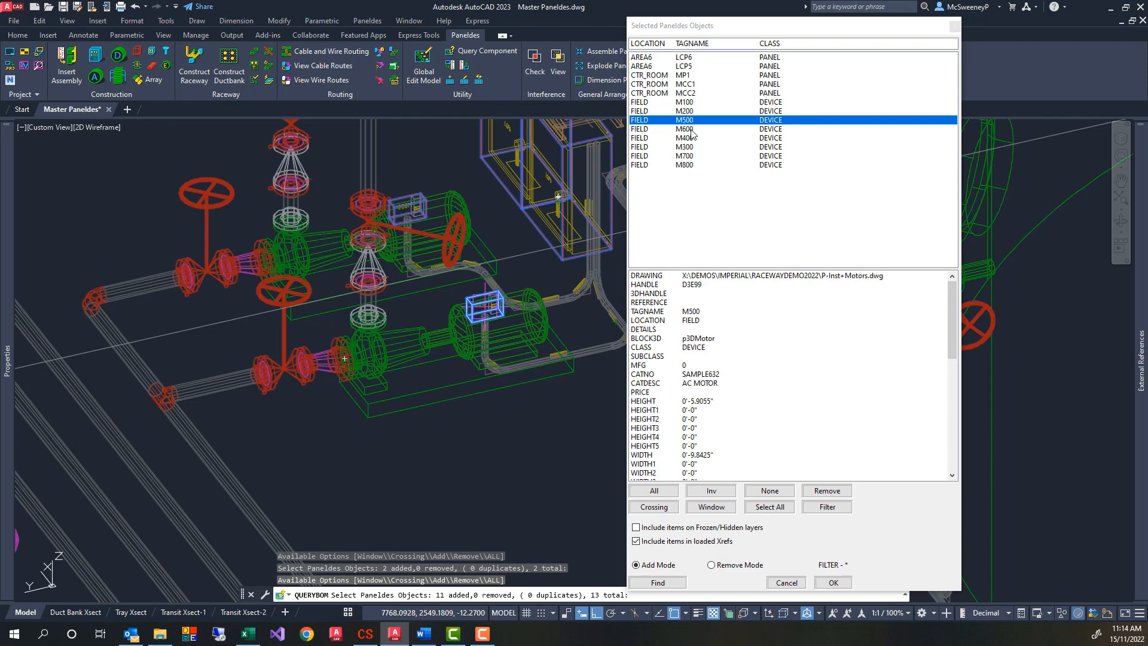
click(688, 129)
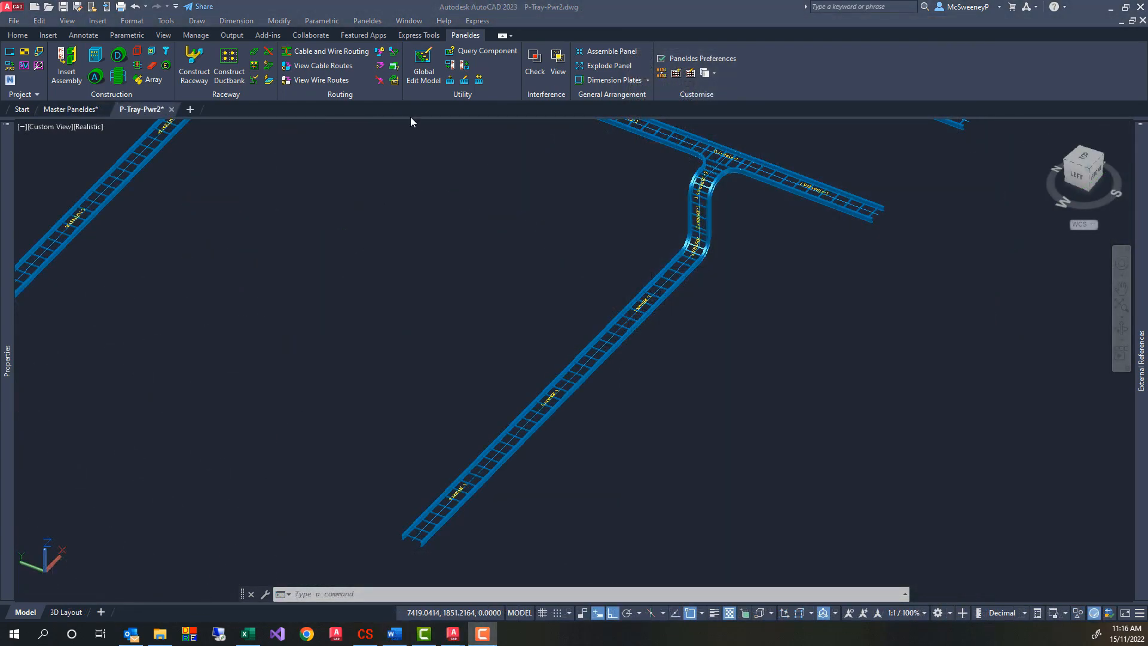
- Start a global edit on the lower tray run, selecting components C-JB9TRAY.3 to C-JB9TRAY.6
click(424, 66)
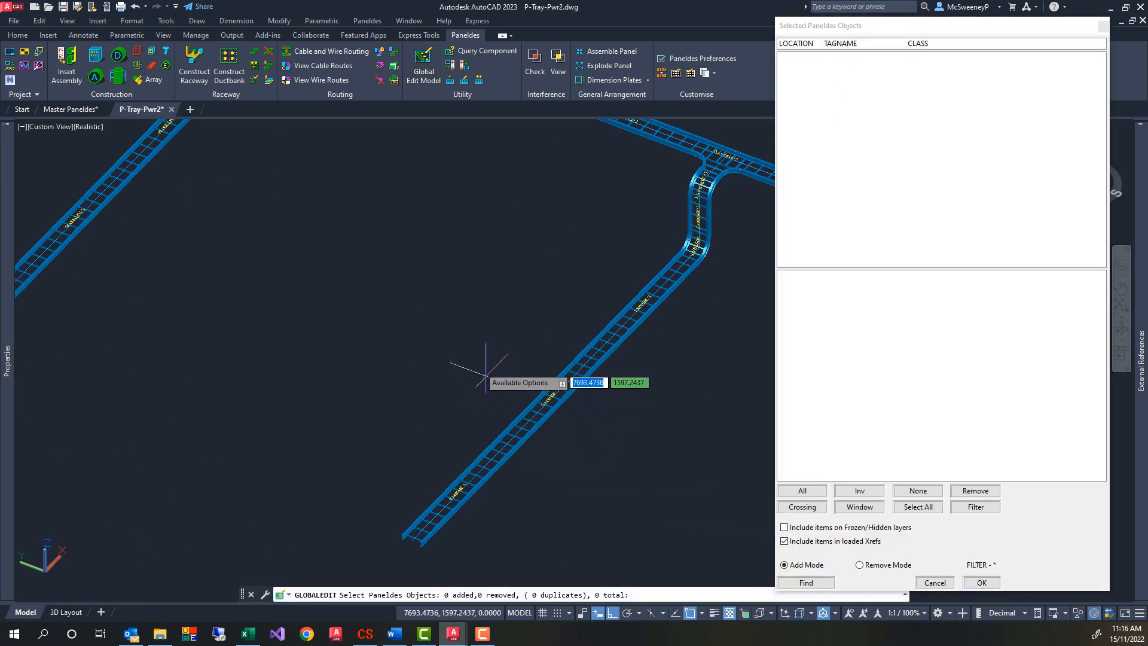
click(380, 291)
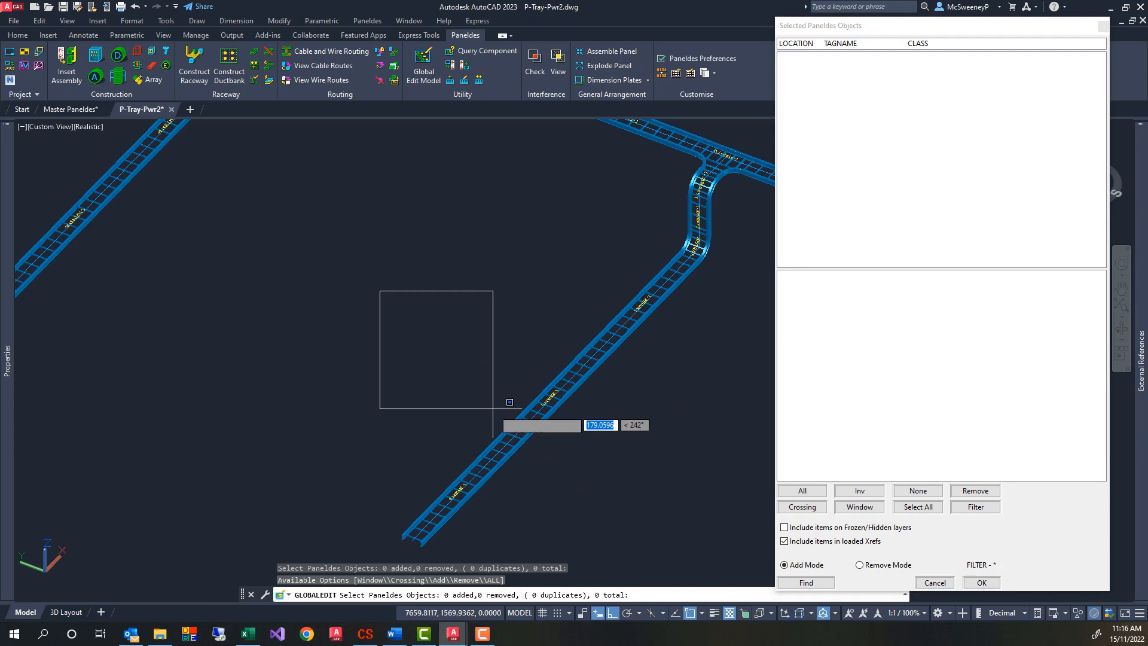
click(717, 551)
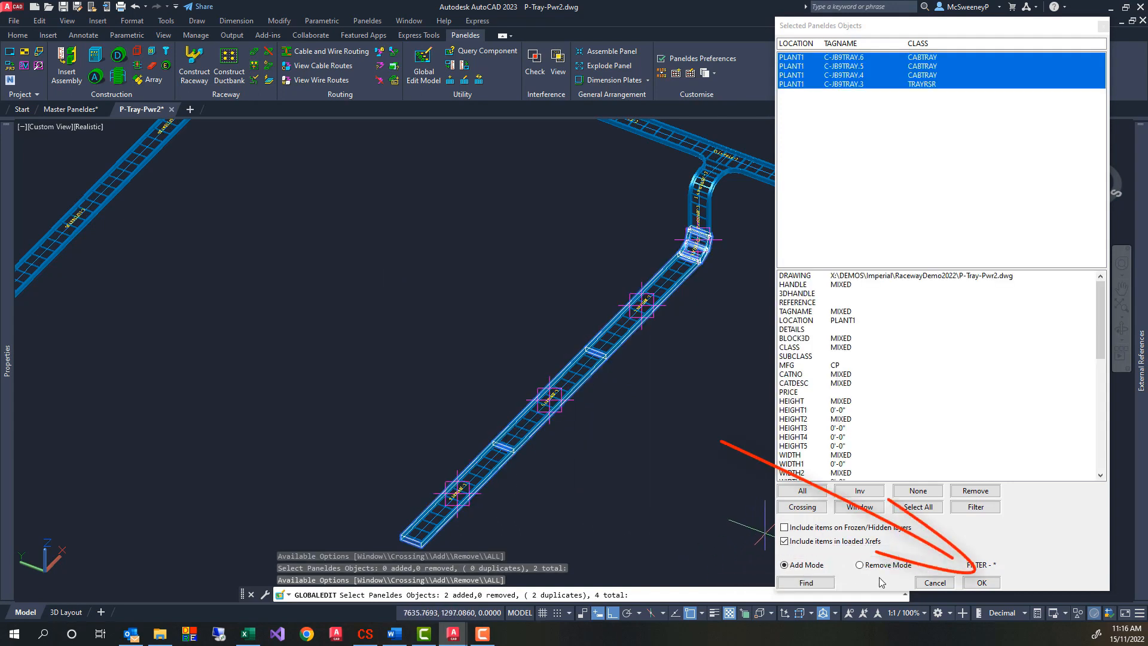
click(981, 583)
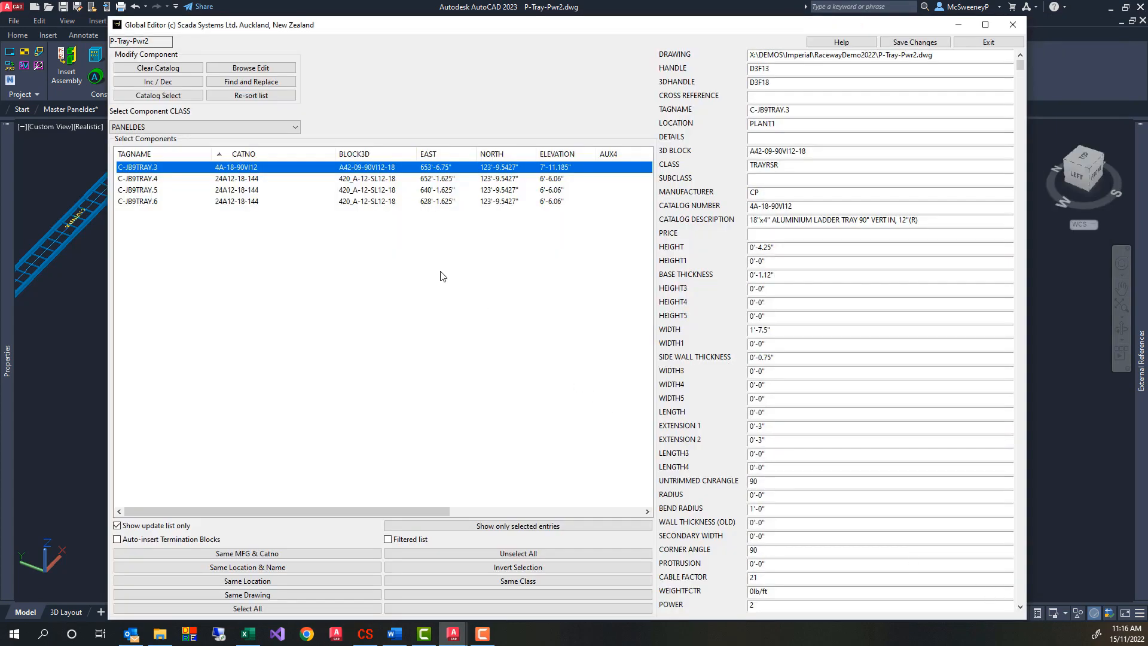
- Change the straight sections C-JB9TRAY.4 to C-JB9TRAY.6 to the 24-inch ladder tray with catalog number 24A12-24-144
click(358, 180)
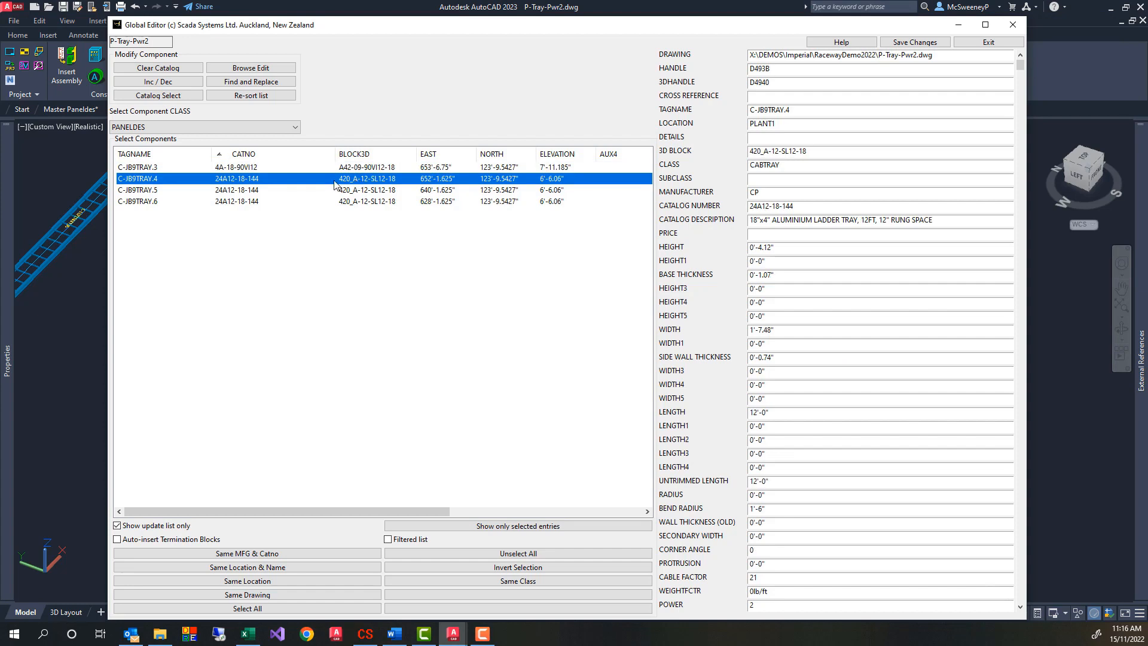
shift+click(235, 202)
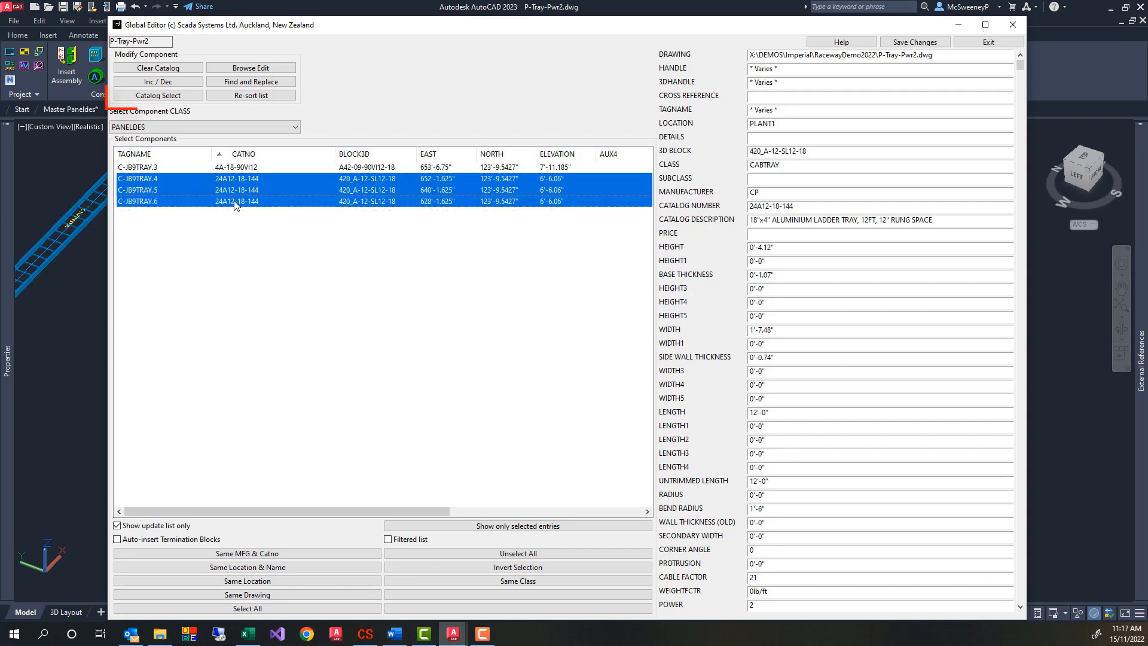
click(184, 96)
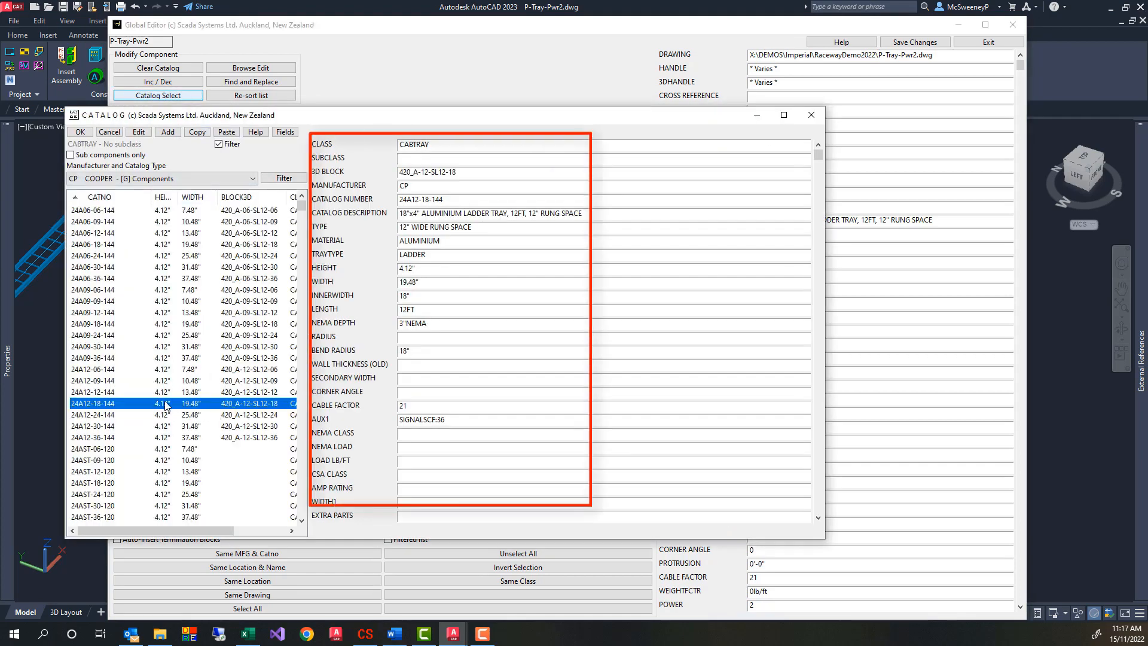
click(208, 417)
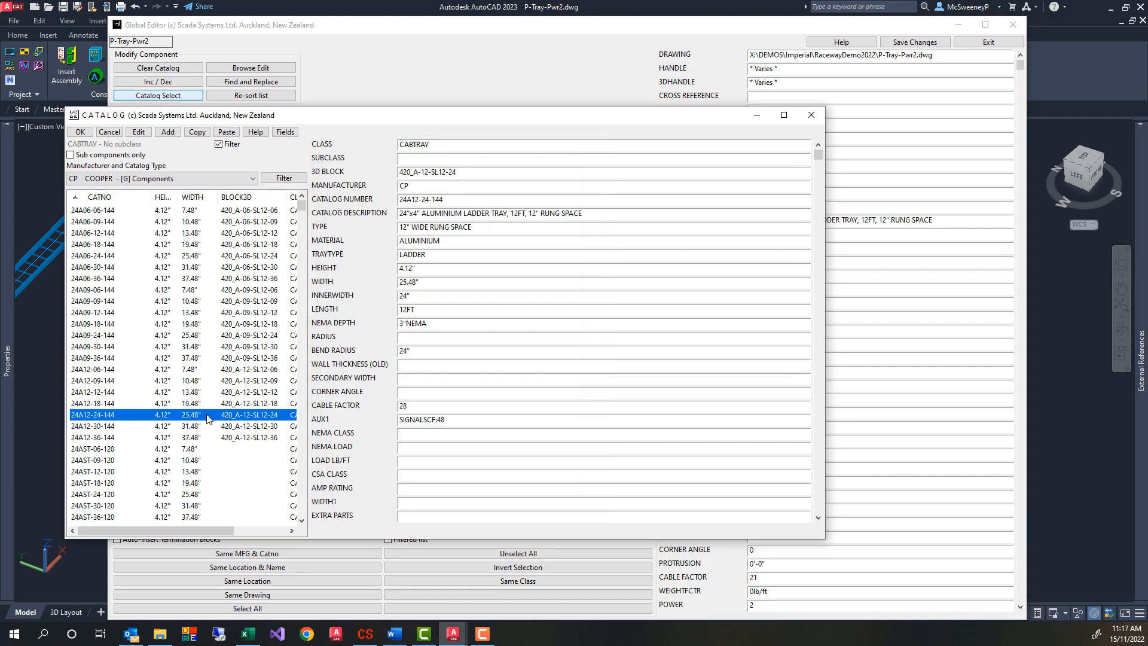
double_click(207, 416)
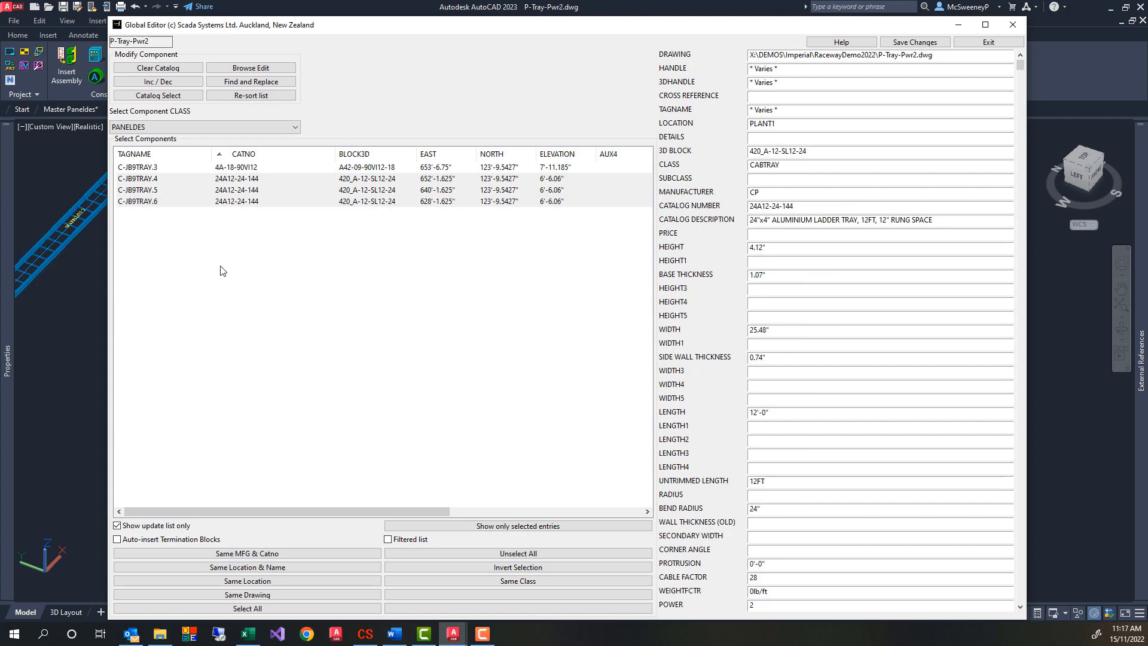
- Replace the vertical bend C-JB9TRAY.3 with the 24-inch catalog item 4A-24-90VI12
click(237, 169)
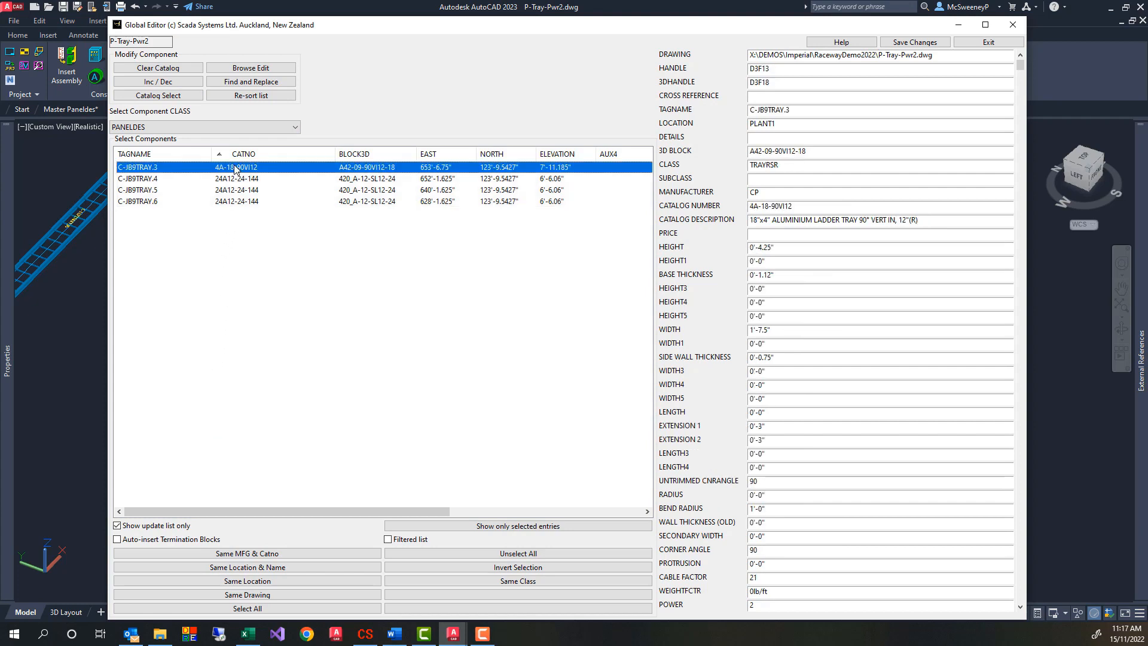
click(195, 97)
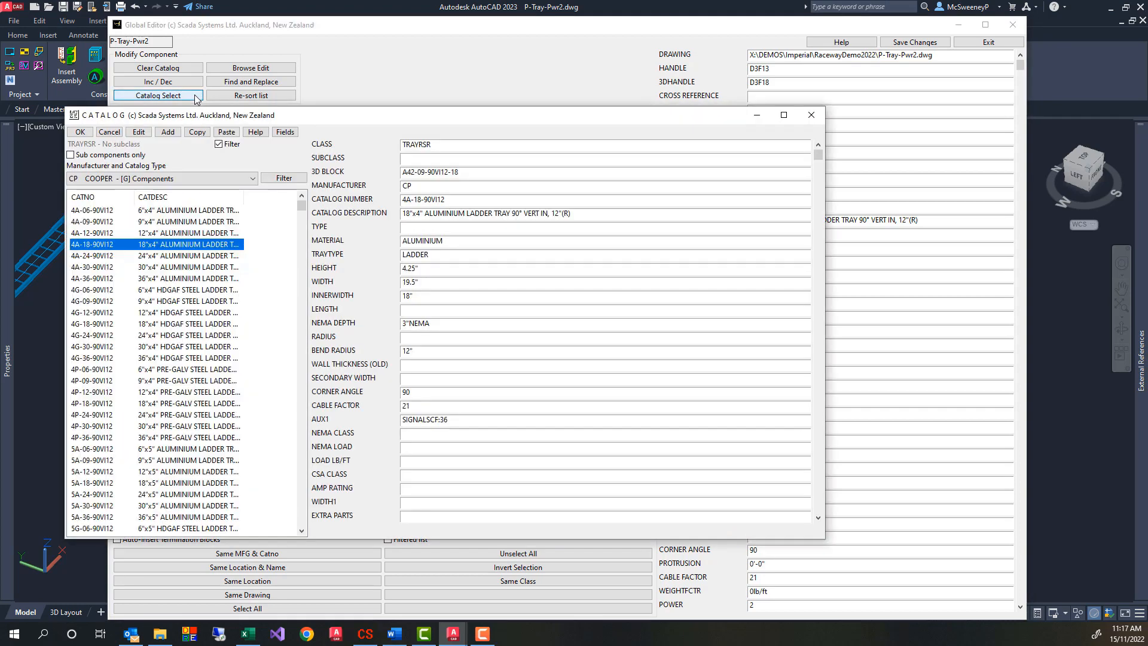
double_click(200, 256)
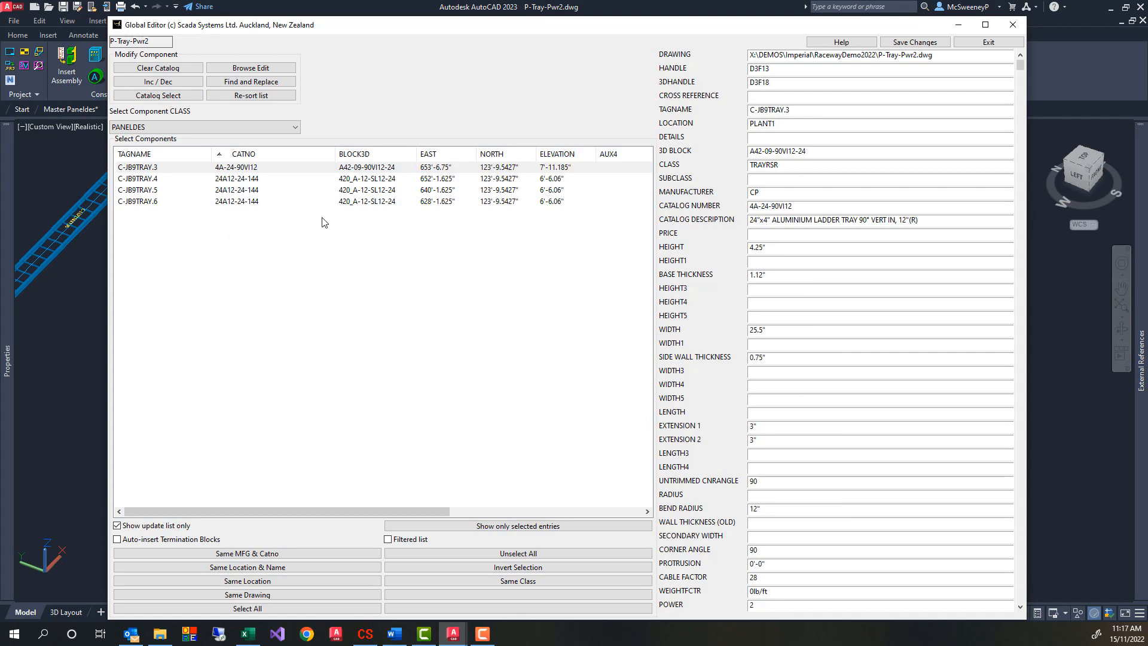
- Set the POWER value of all four tray components to 0, save the changes and inspect the updated tray run
click(318, 167)
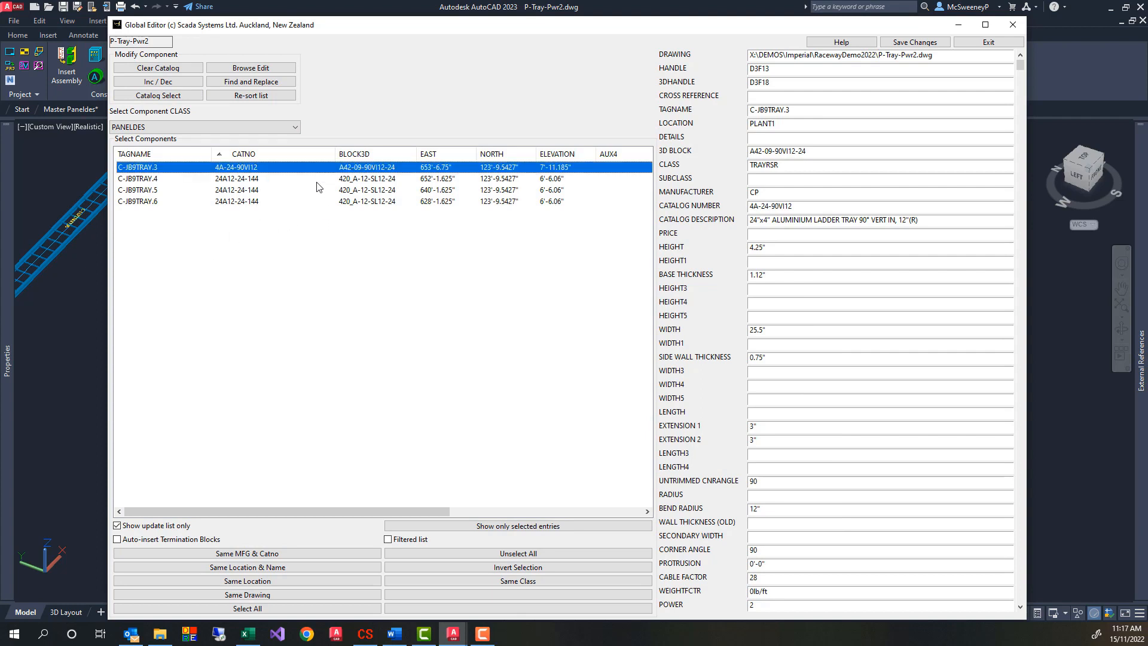
shift+click(318, 201)
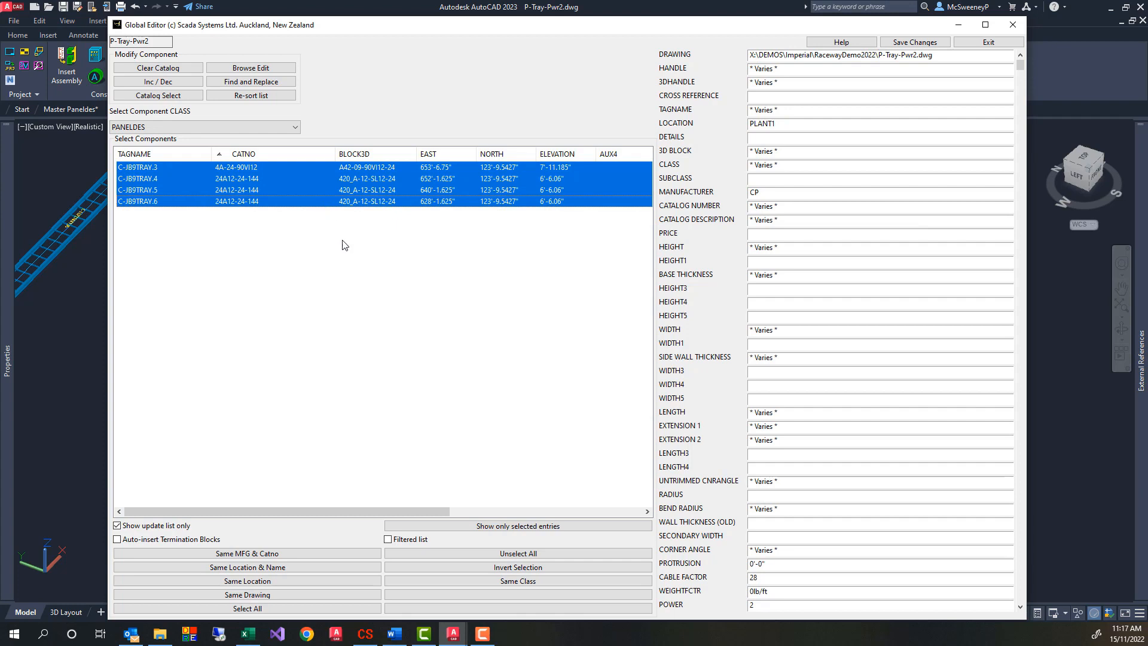
click(1022, 588)
click(757, 233)
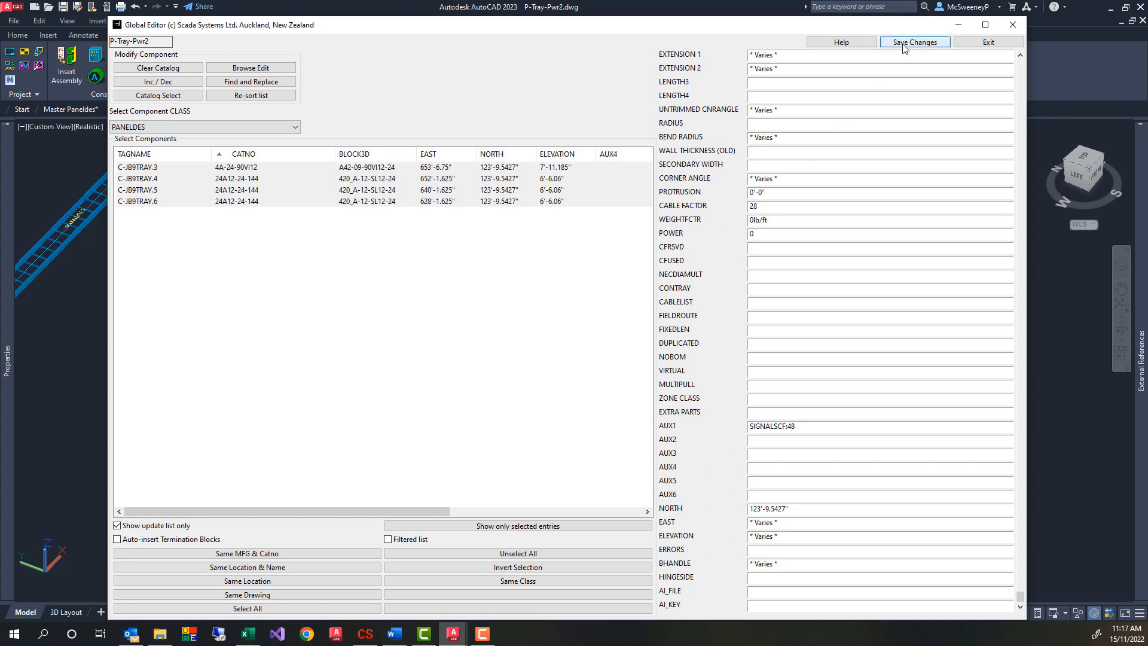
click(980, 42)
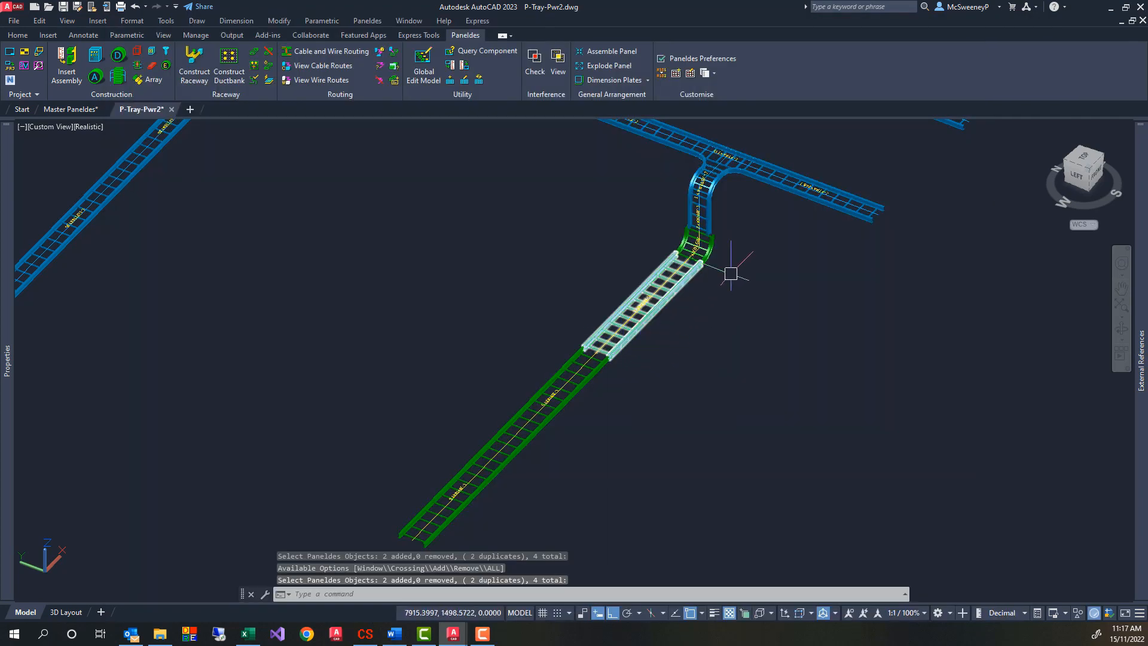
scroll(721, 245, up, 4)
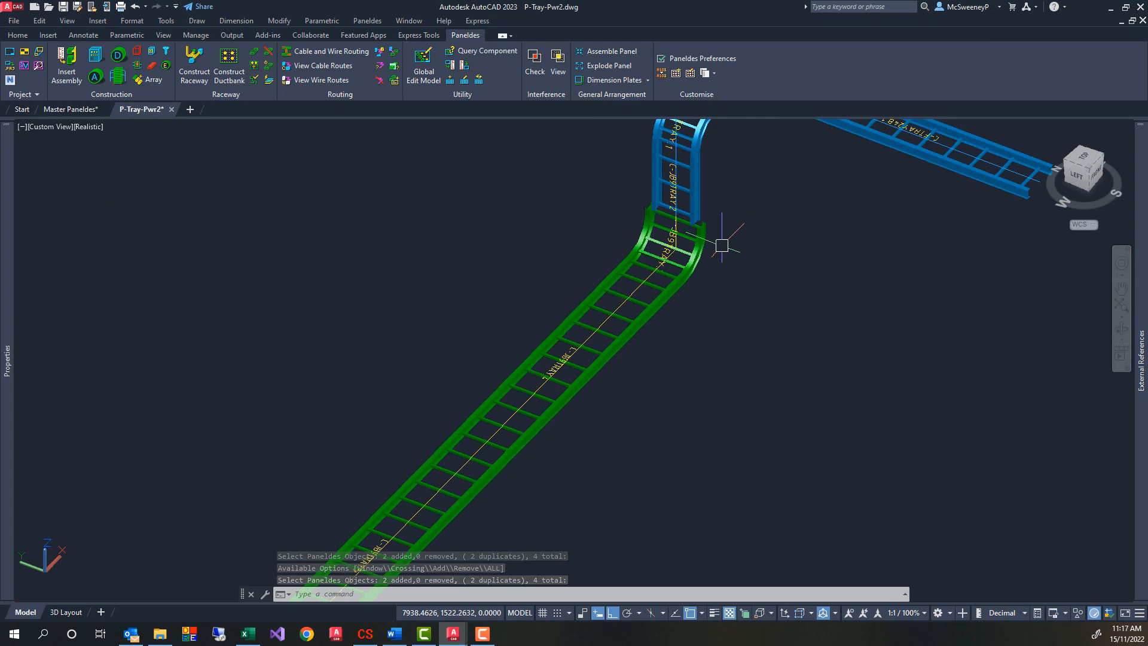
scroll(721, 245, up, 2)
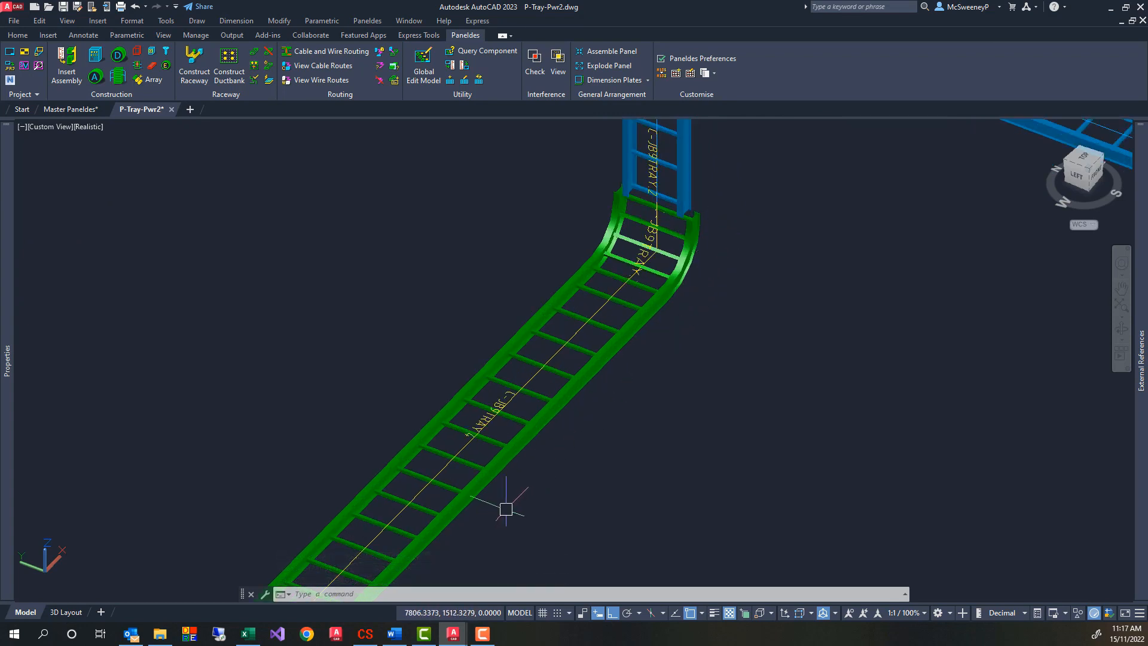
scroll(605, 377, down, 3)
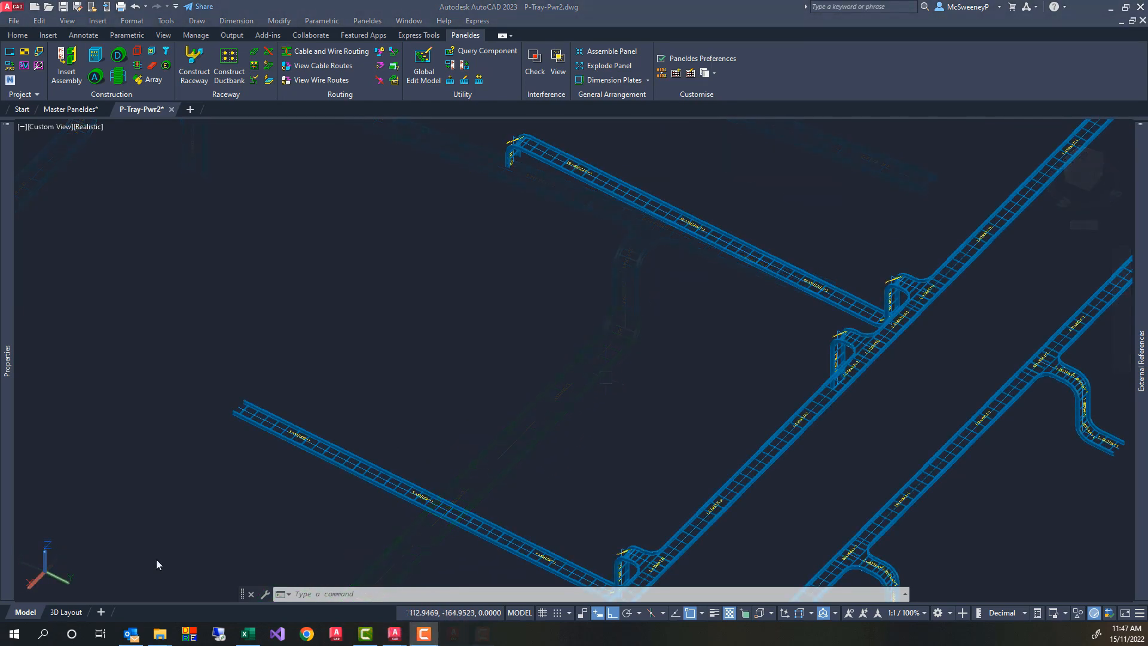
- Draw a straight single-segment 3D polyline crossing the two parallel cable tray branches
click(156, 560)
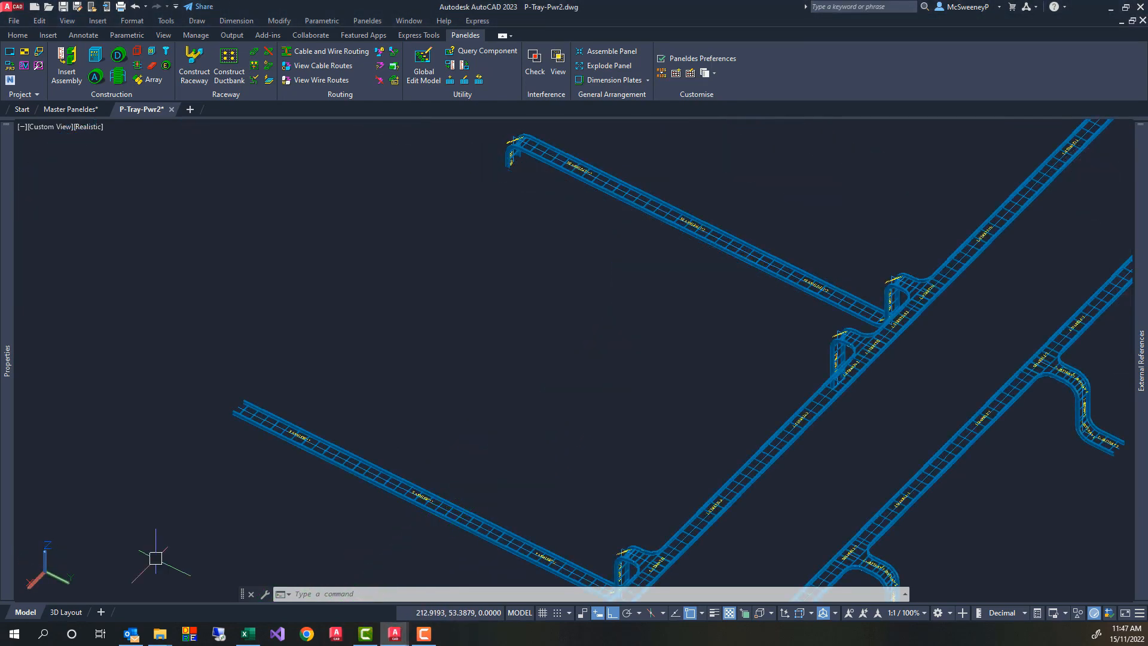
text(3dpoly)
key(Return)
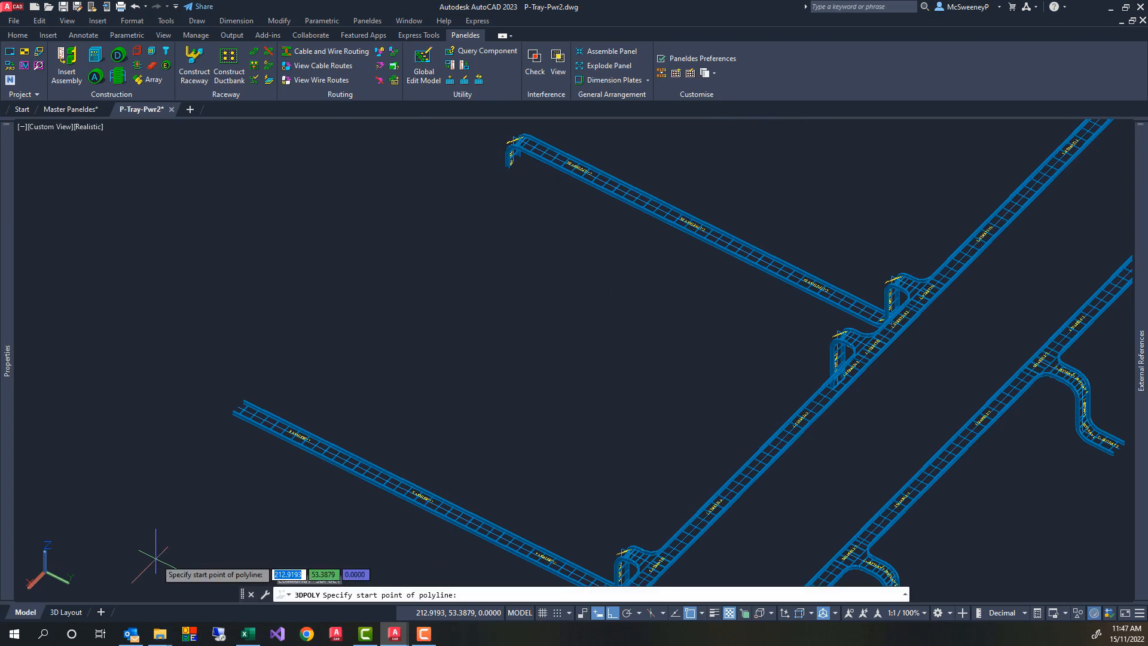
click(219, 540)
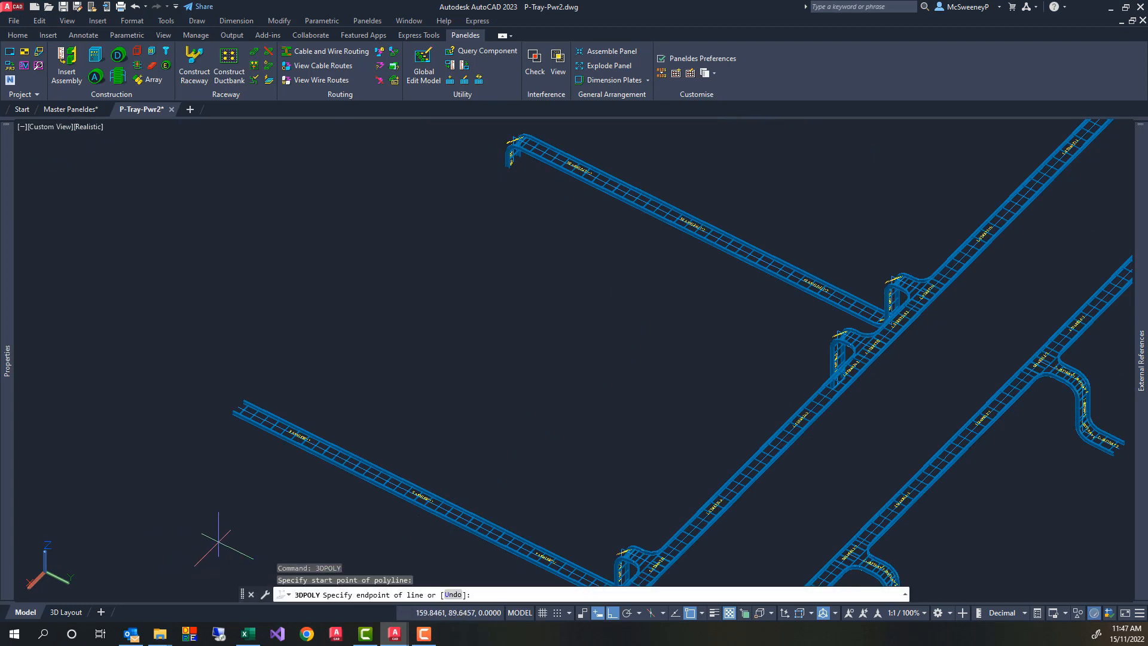
click(680, 159)
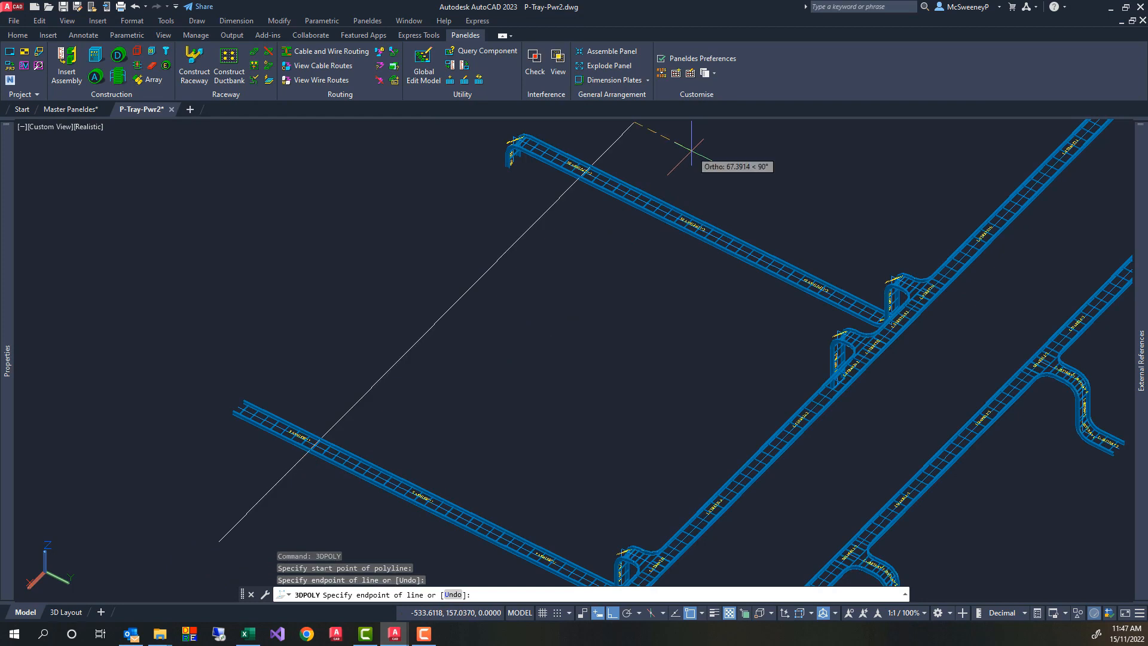
right_click(694, 155)
click(712, 159)
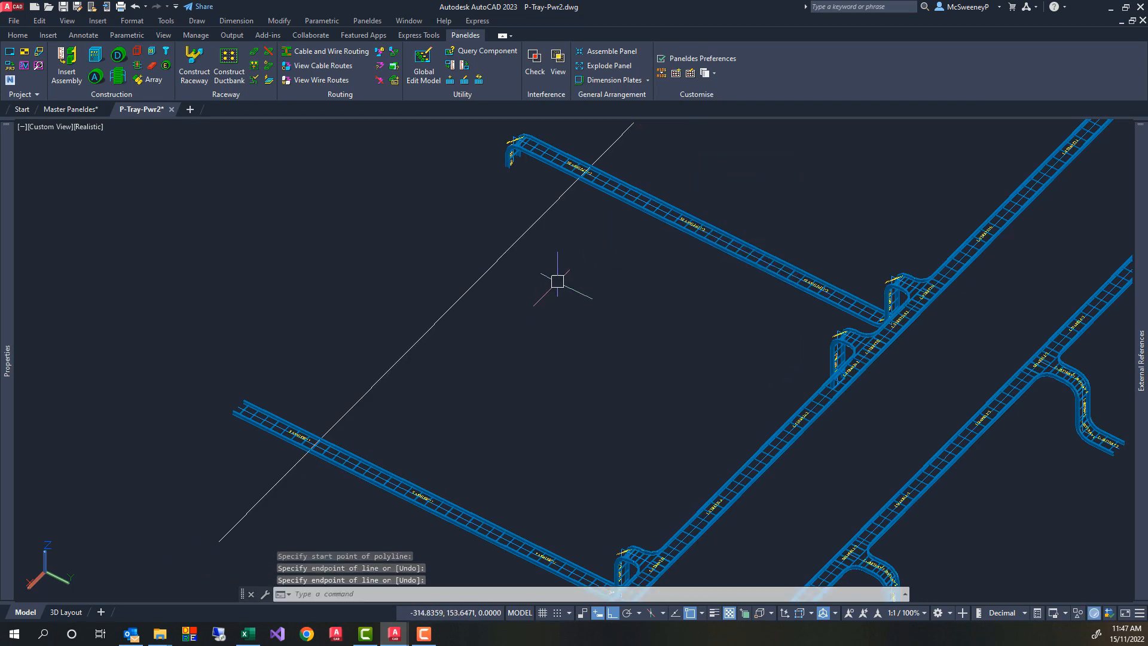
- Copy the 3D polyline twice as parallel lines toward the main tray, placing the first copy about 101 units away
text(COp)
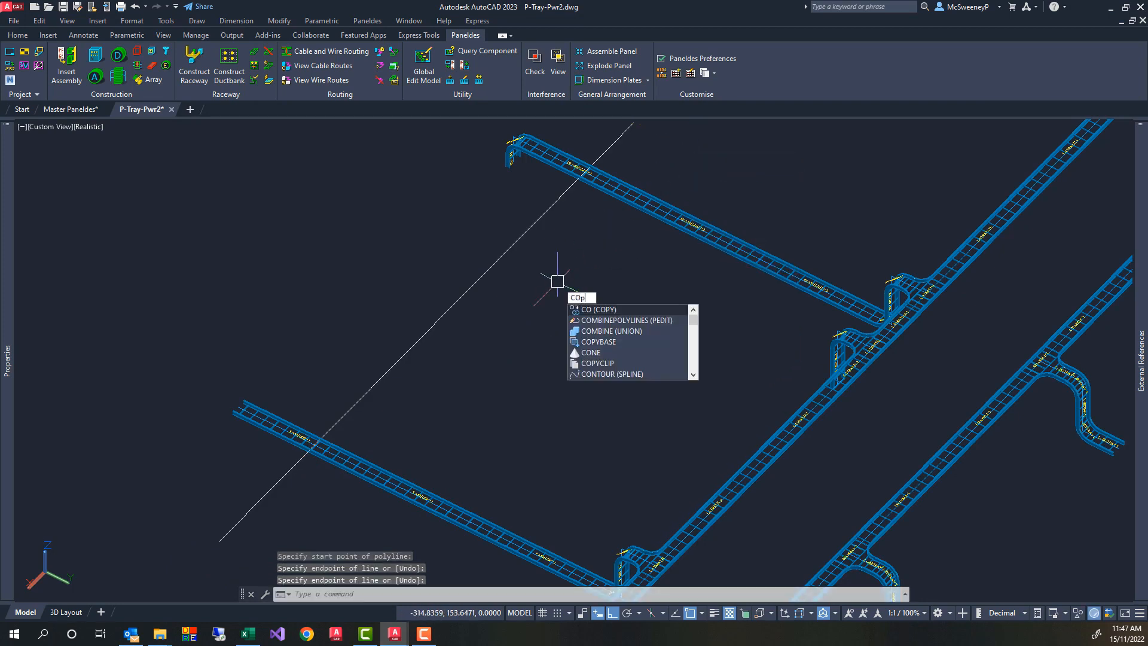
text(y)
key(Return)
click(557, 281)
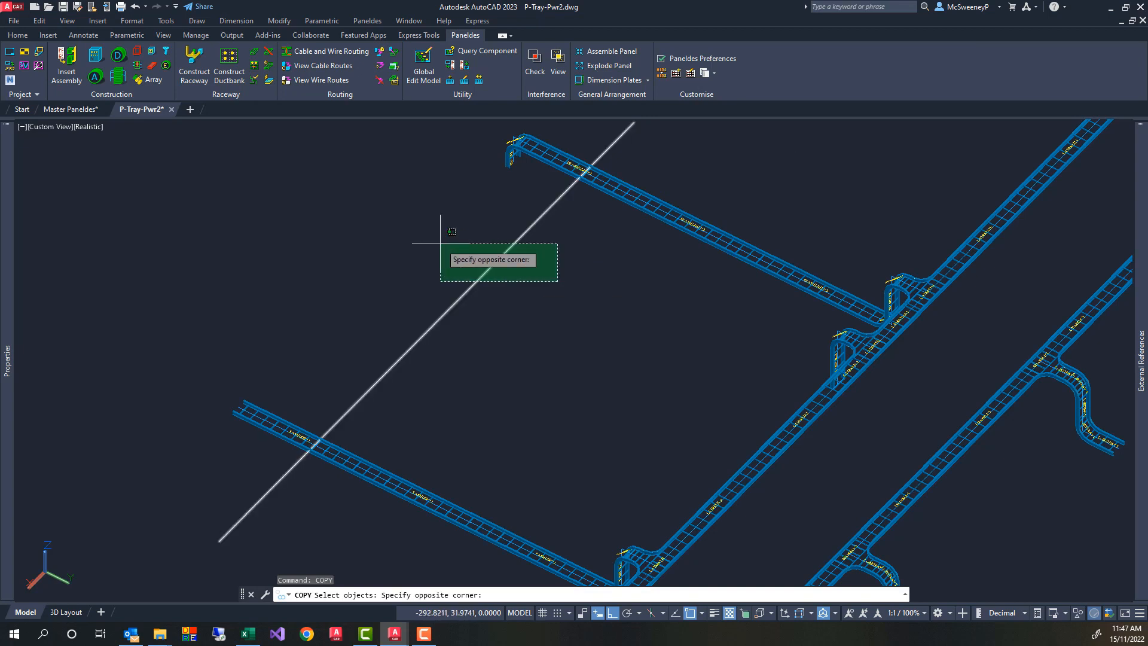
click(445, 245)
key(Return)
click(323, 232)
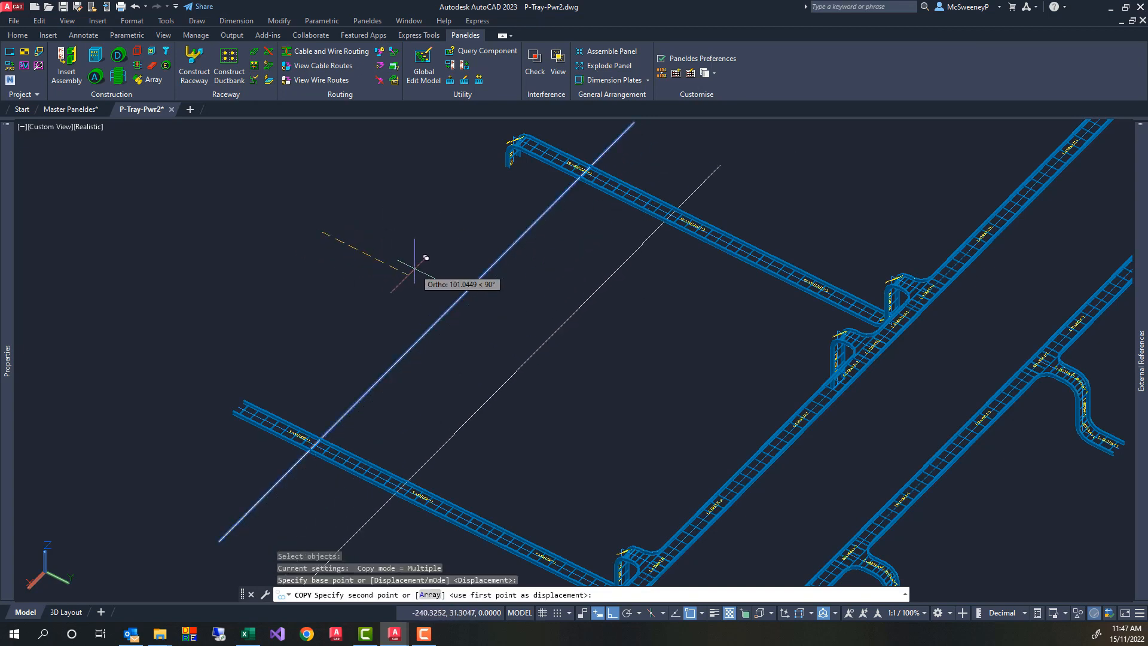
click(416, 263)
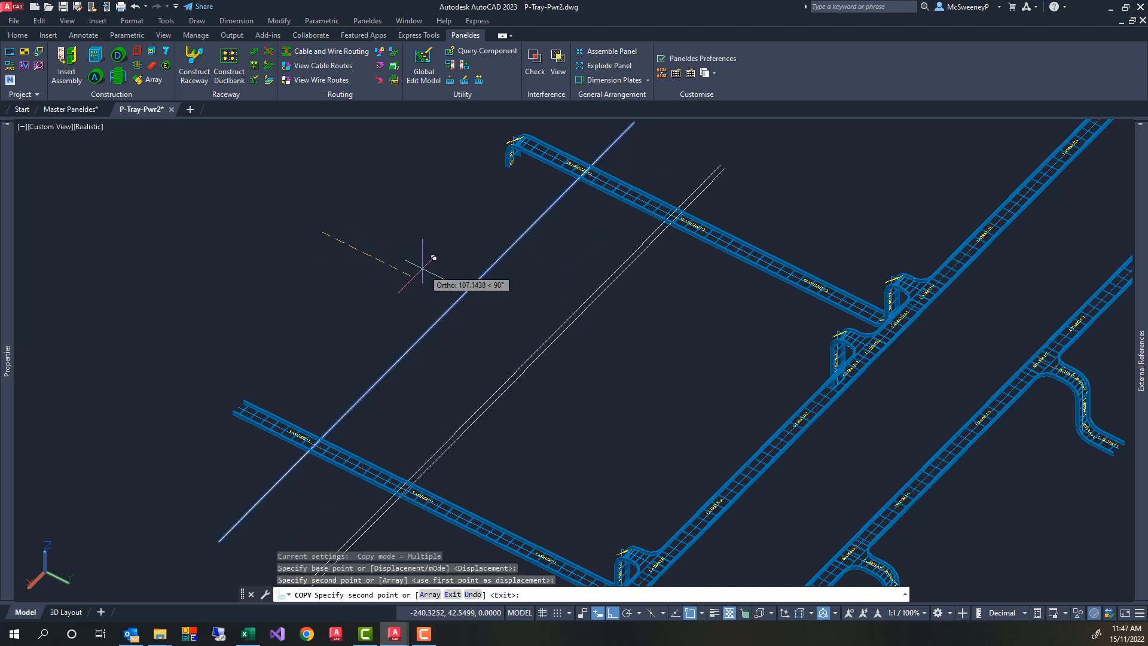
right_click(512, 295)
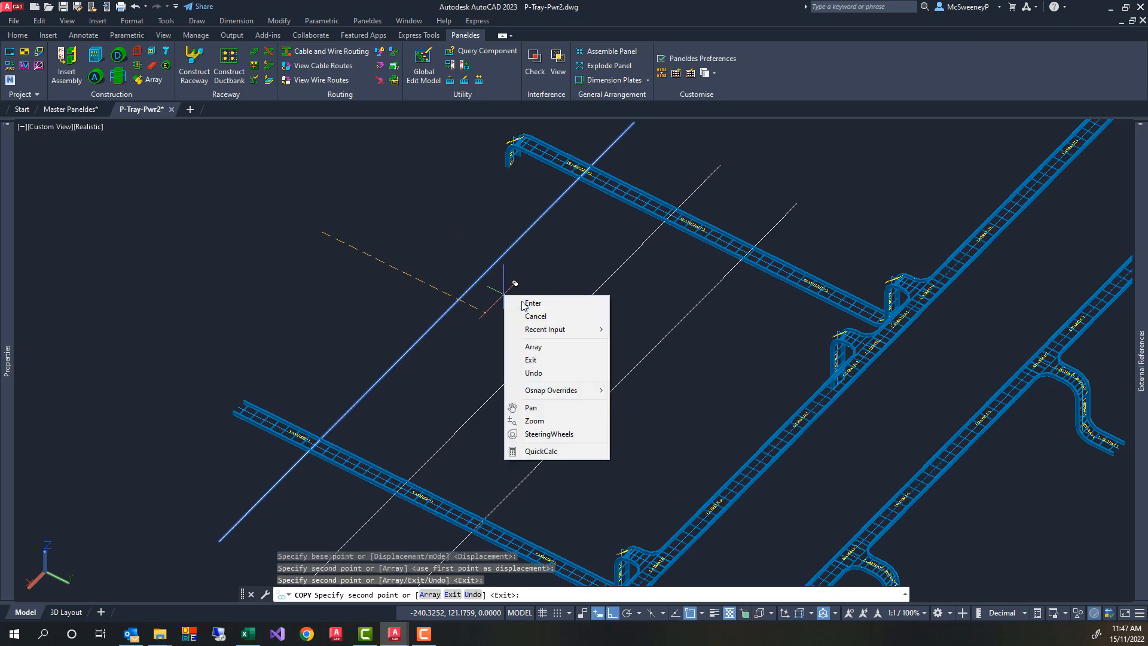
click(521, 302)
- Construct cable trays with the Tray raceway type by tracing the three parallel polylines, using a rotational offset angle of 0.0
scroll(421, 217, down, 3)
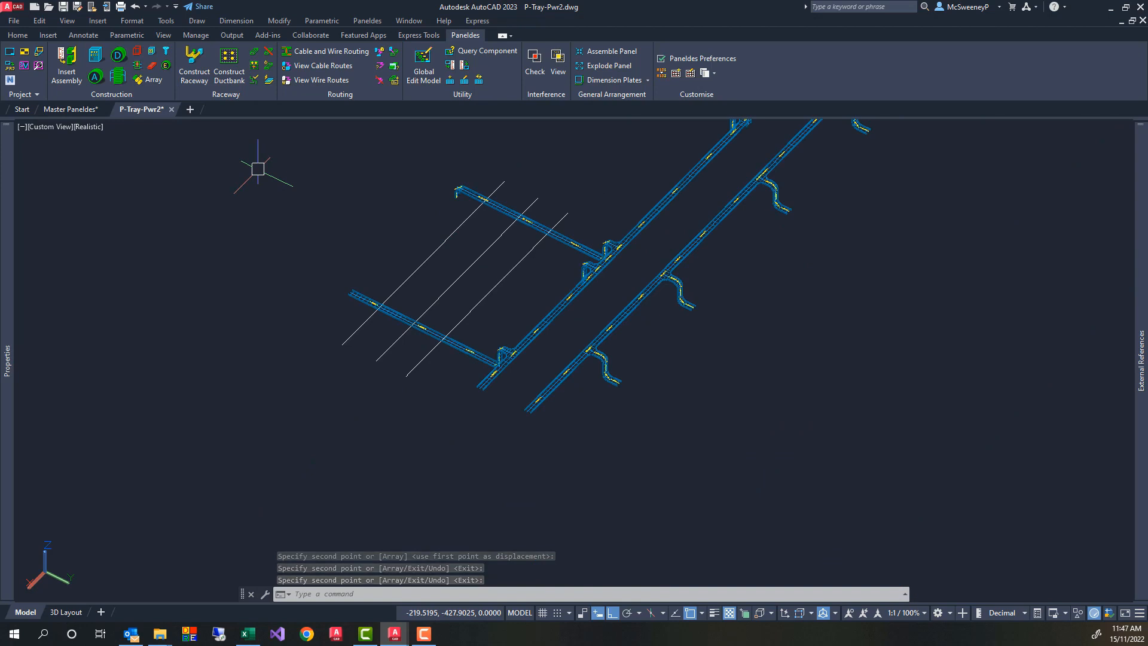
click(188, 61)
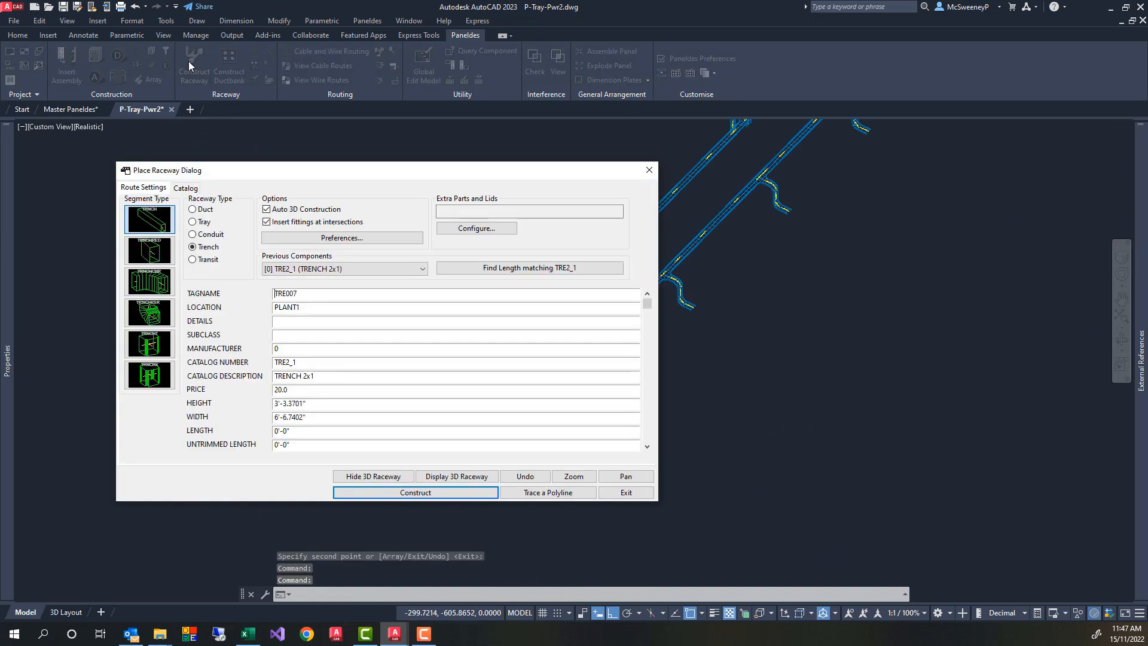
click(199, 223)
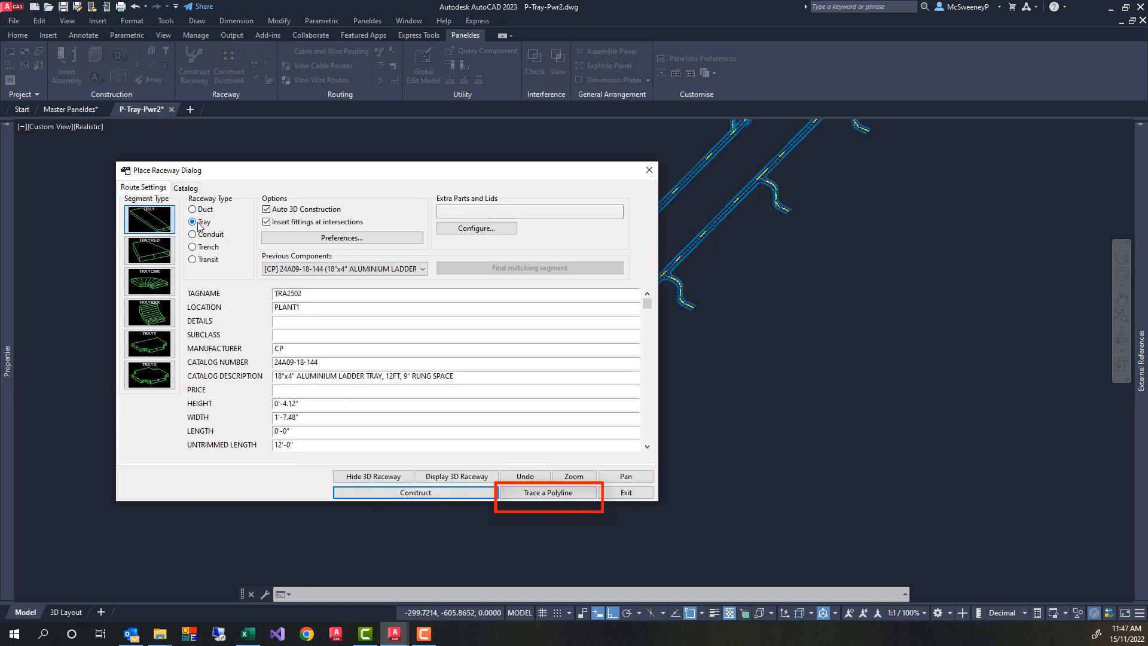
click(554, 494)
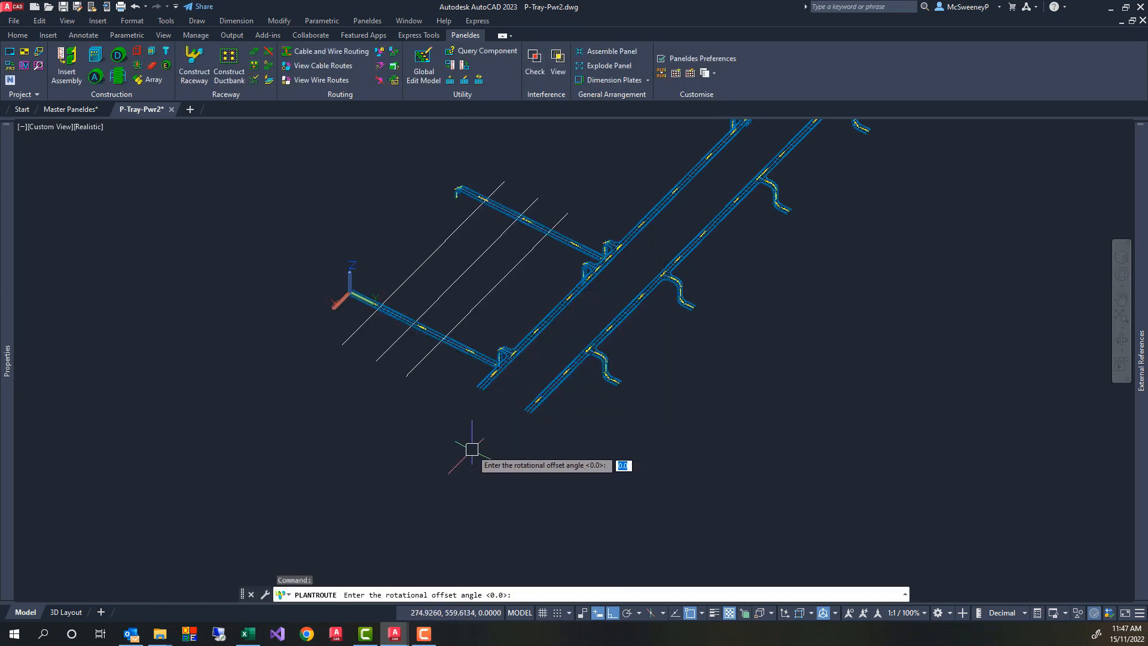
key(Return)
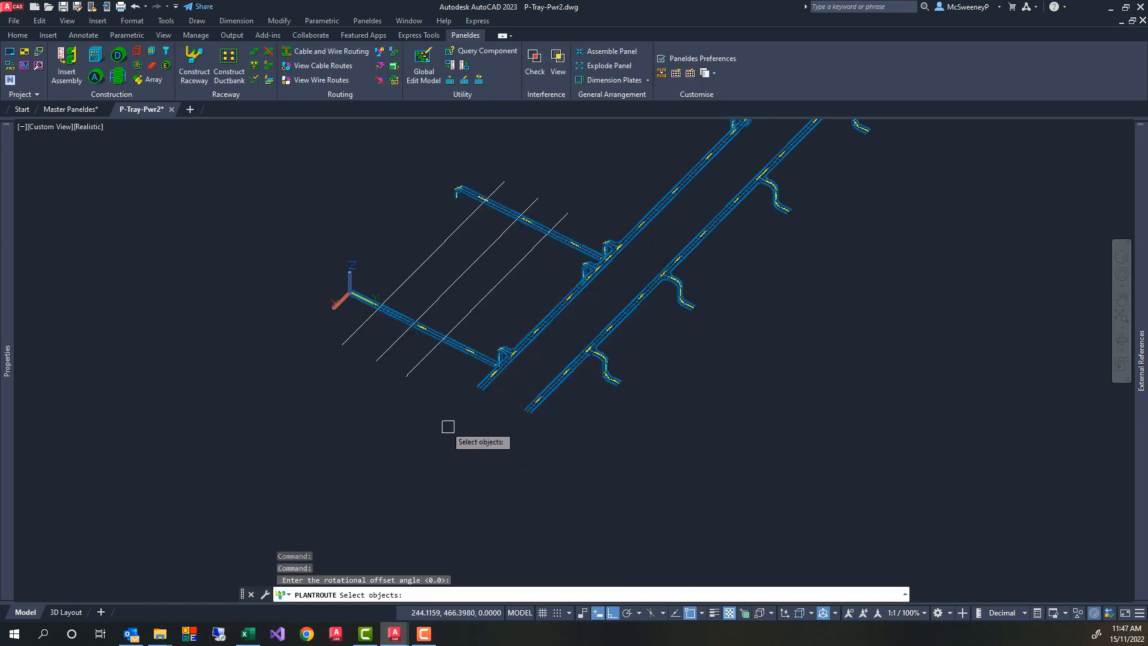
click(438, 421)
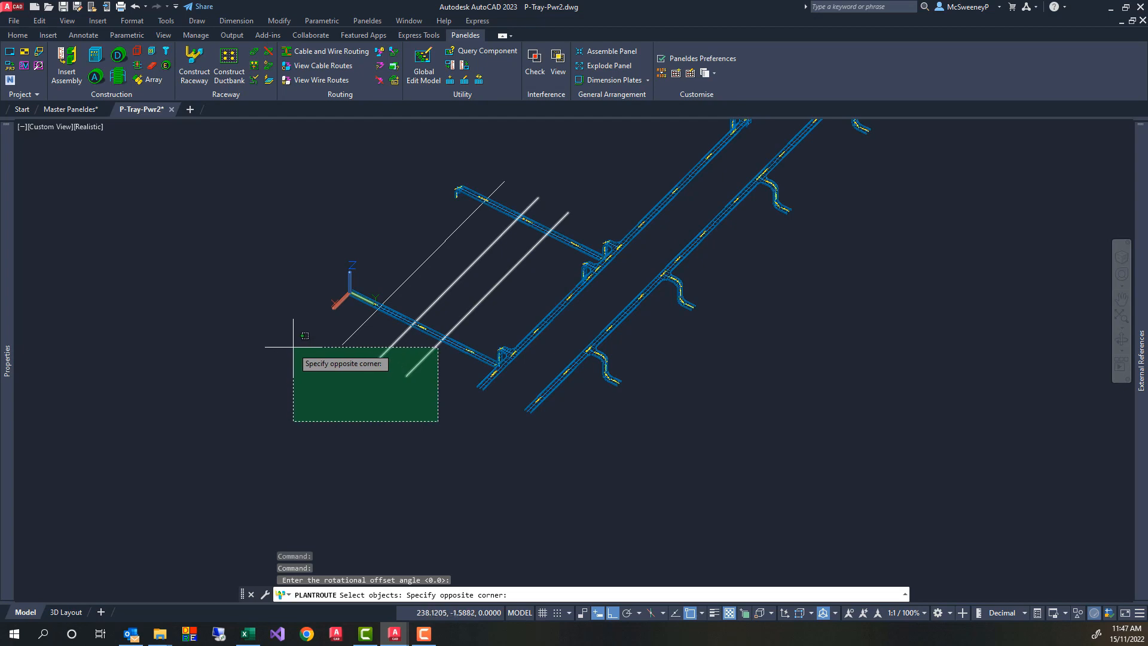
click(245, 311)
key(Return)
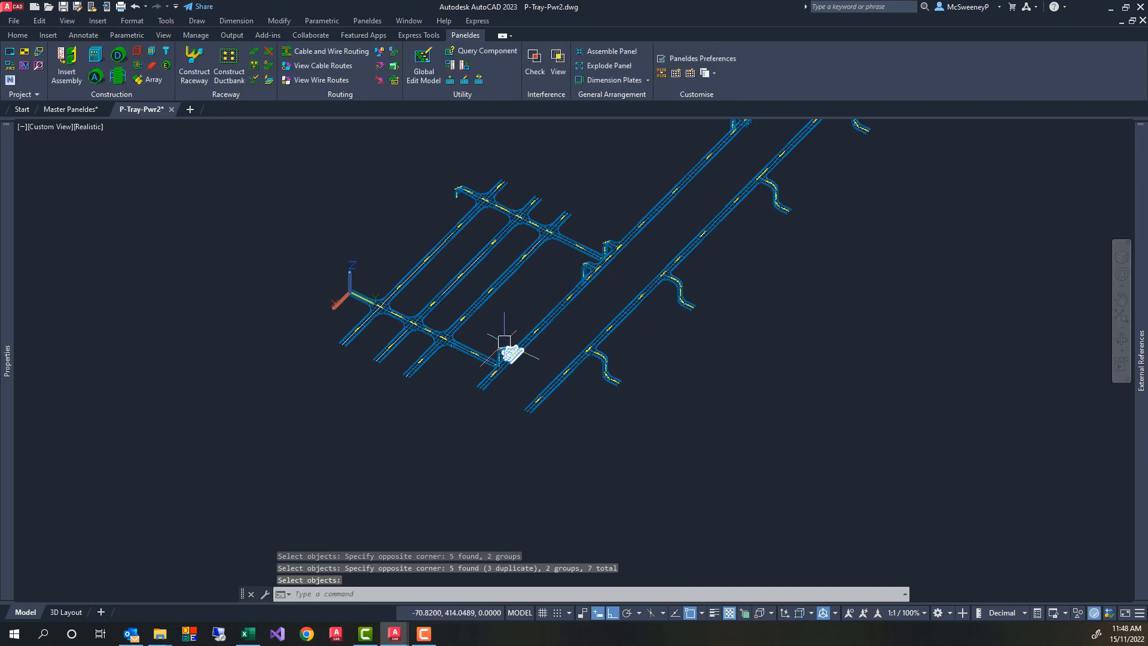
scroll(451, 194, up, 4)
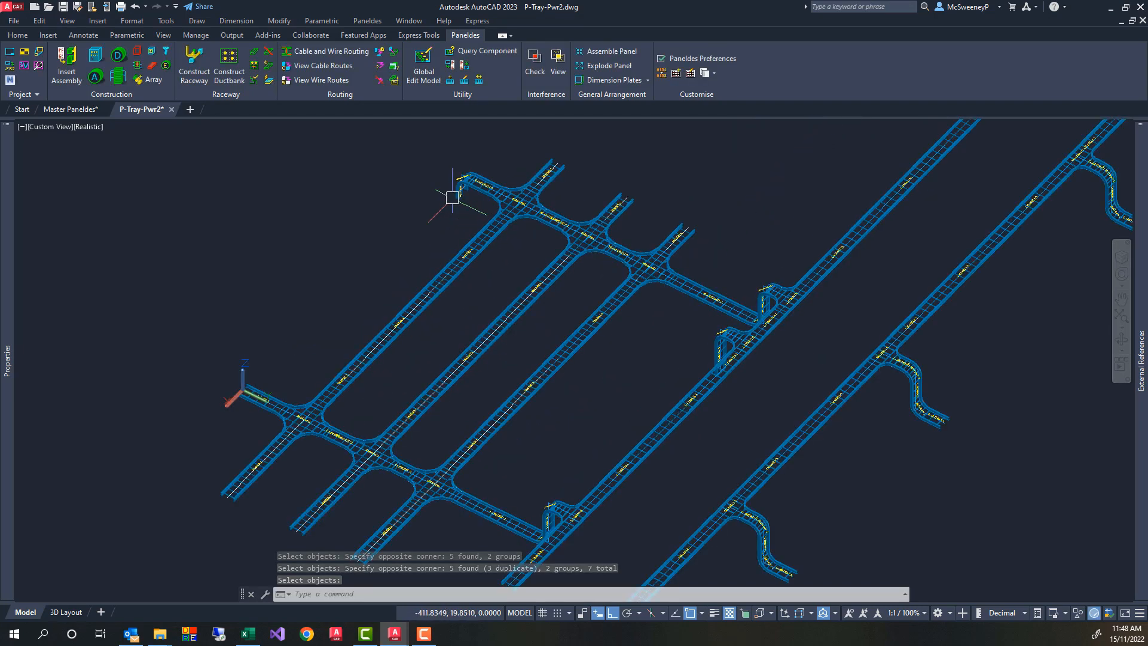
scroll(450, 198, up, 2)
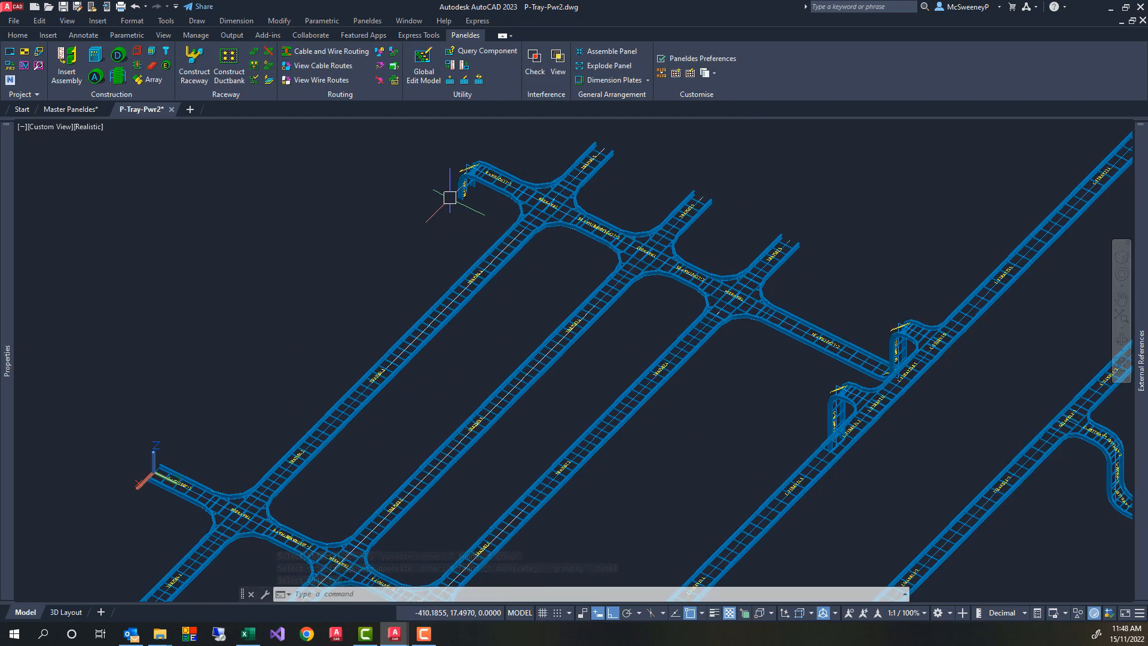
scroll(449, 199, down, 3)
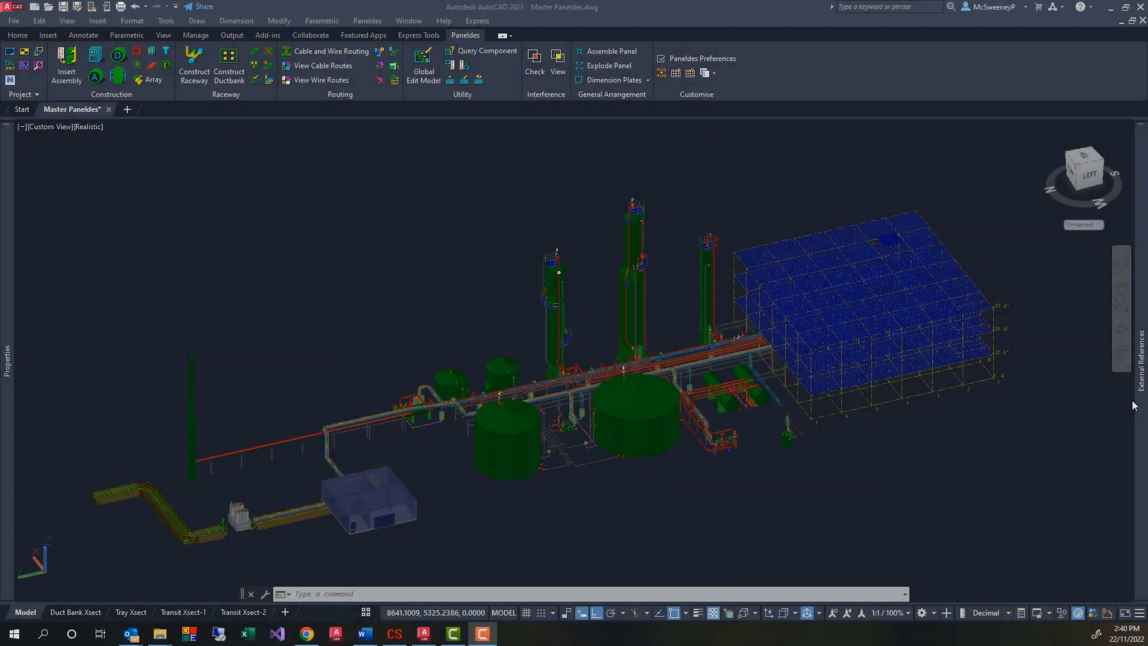
- Unload the external references 6-M-1000, 6-P-1000 and 6-S-1000 from the Master Paneldes drawing
mouse_move(1141, 392)
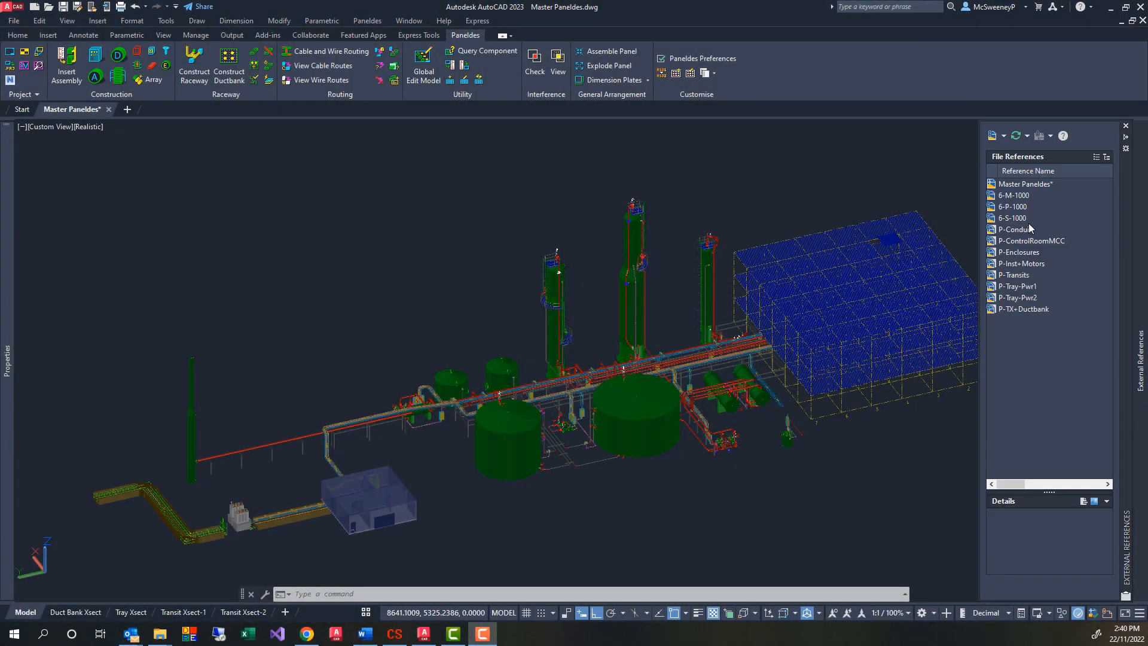
click(1016, 195)
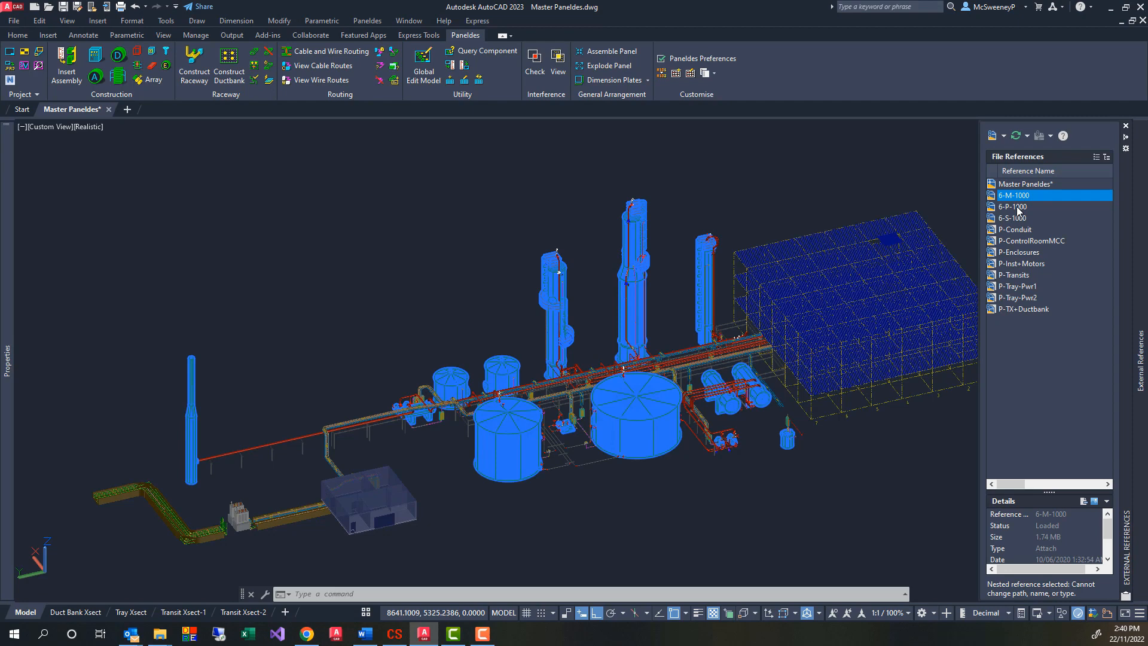
ctrl+click(1018, 207)
ctrl+click(1020, 218)
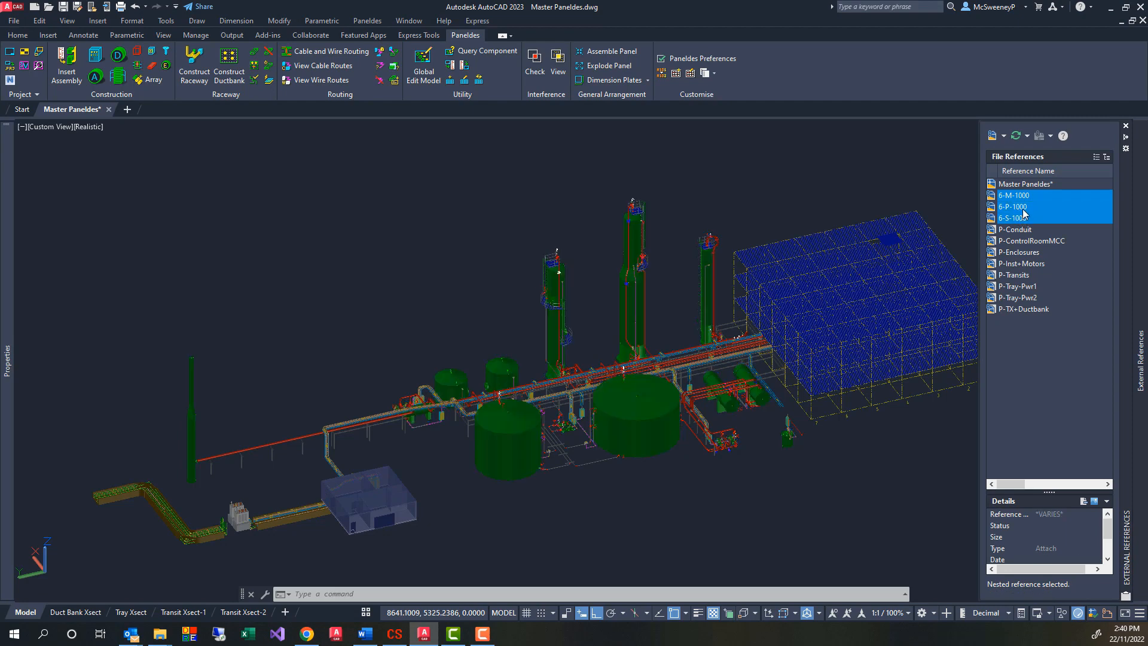
right_click(1025, 214)
click(1048, 261)
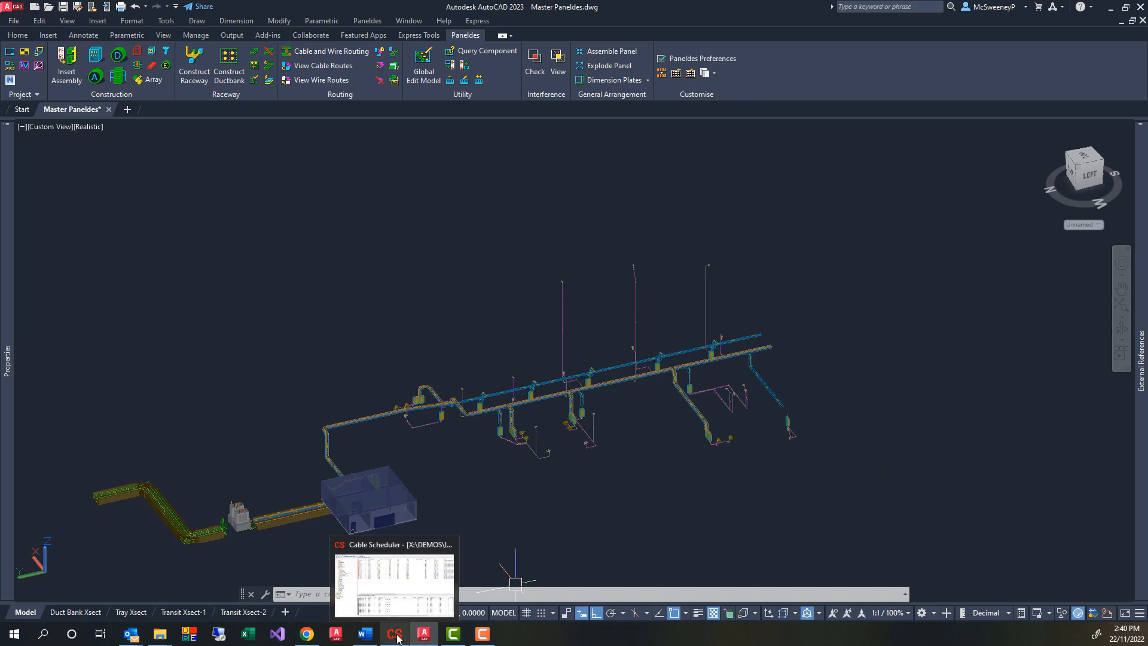
- Switch to Cable Scheduler and view the cables in the Cables-Heaters and Cables JBs folders
click(445, 620)
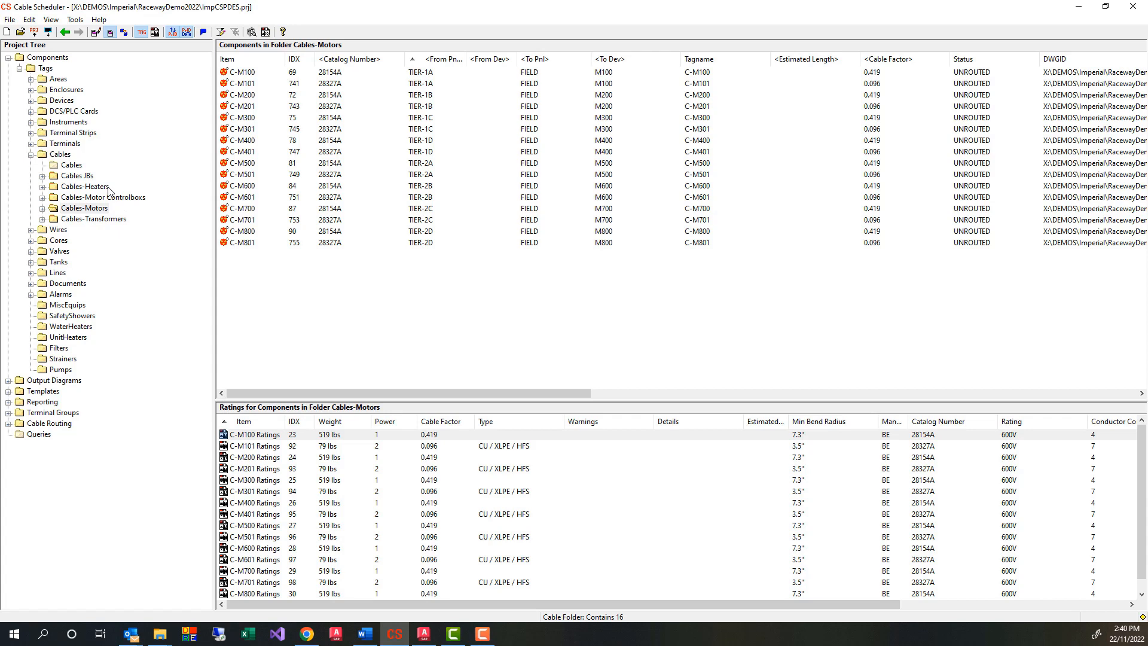
click(85, 186)
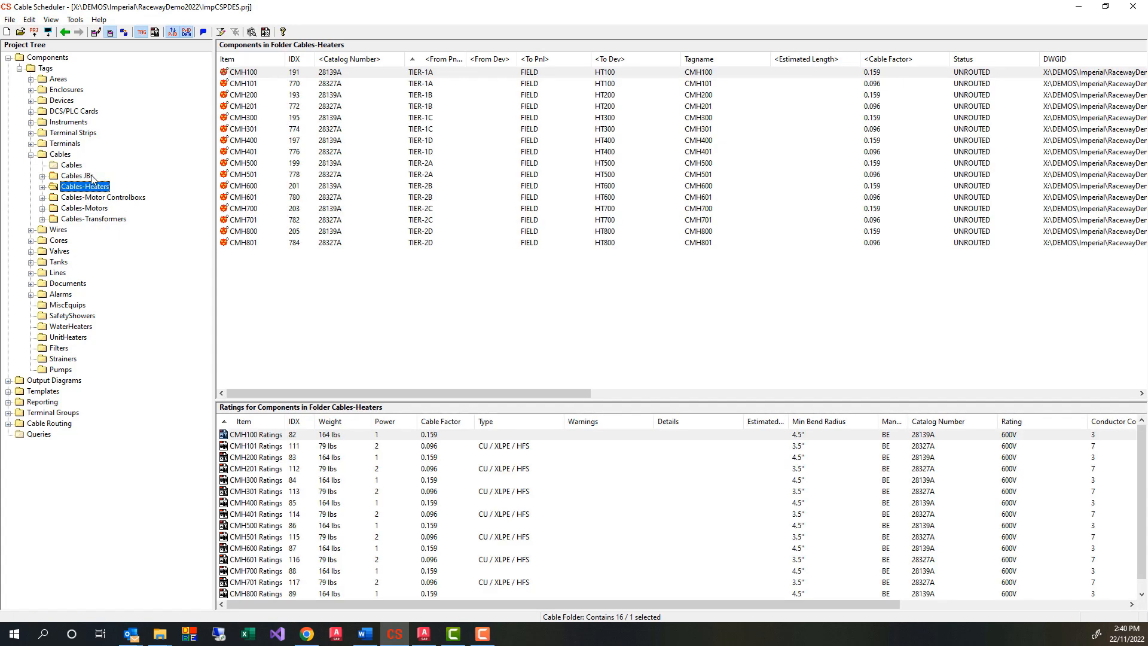
click(91, 176)
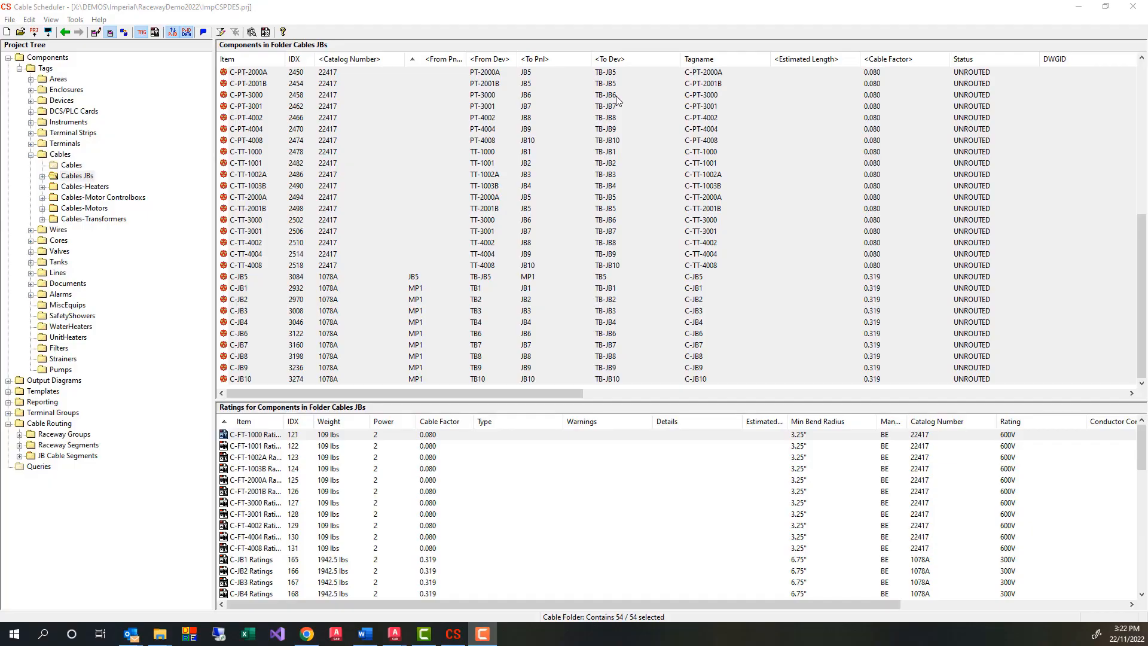
- Auto-route all cables in the Cables JBs folder, dismiss the routing statistics and review the estimated lengths and statuses
right_click(615, 100)
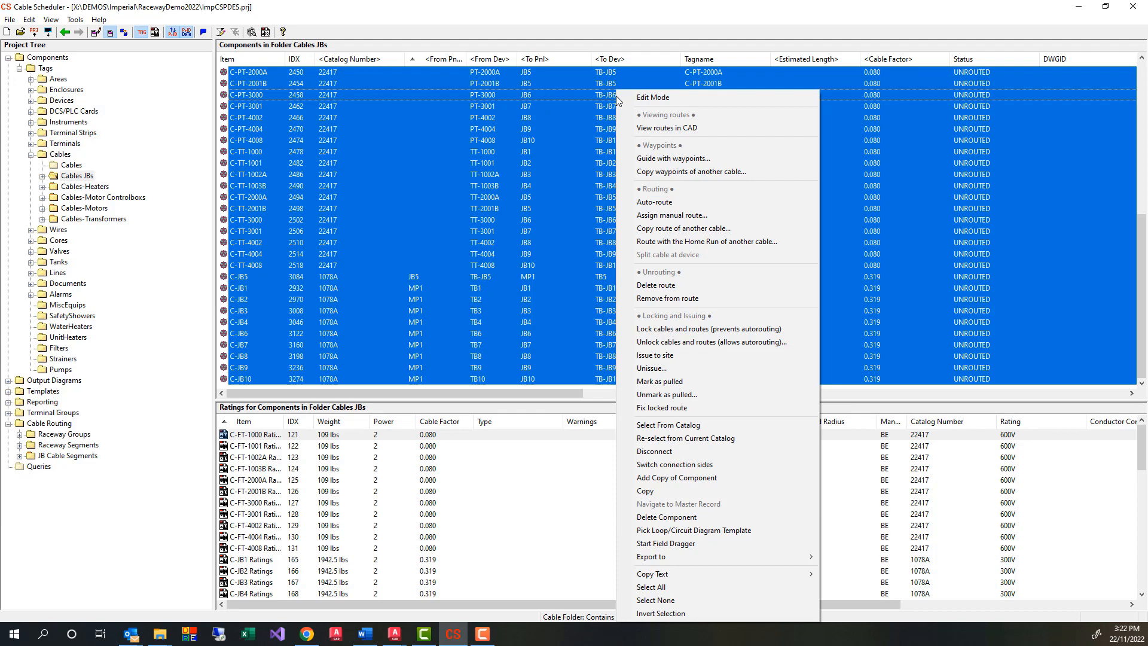
click(660, 588)
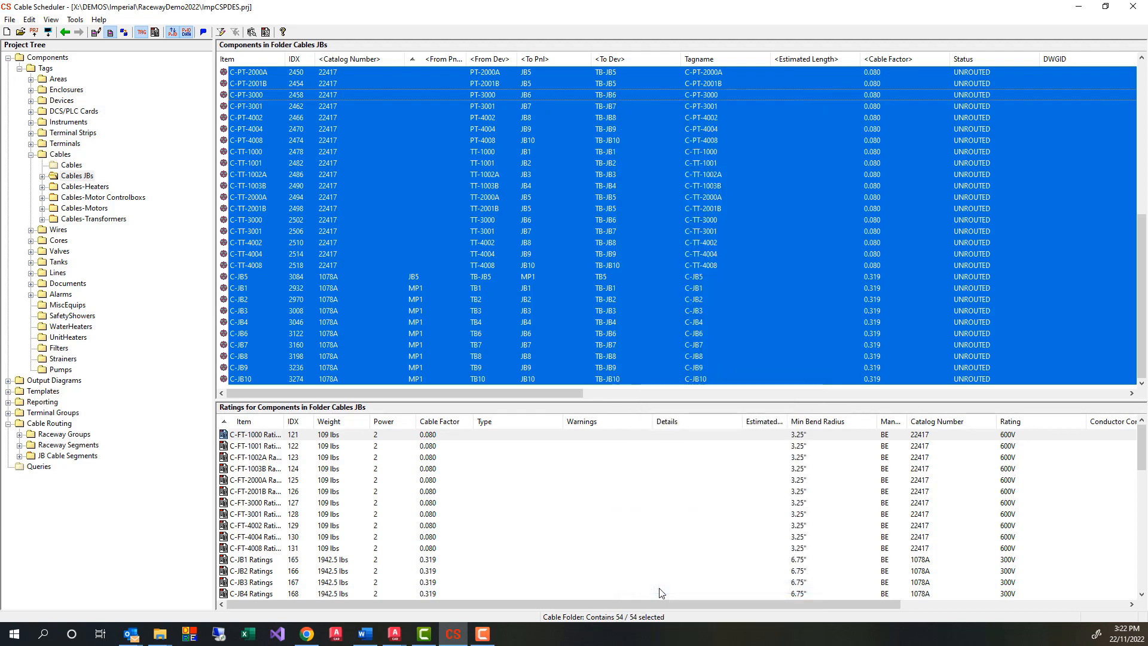
right_click(620, 92)
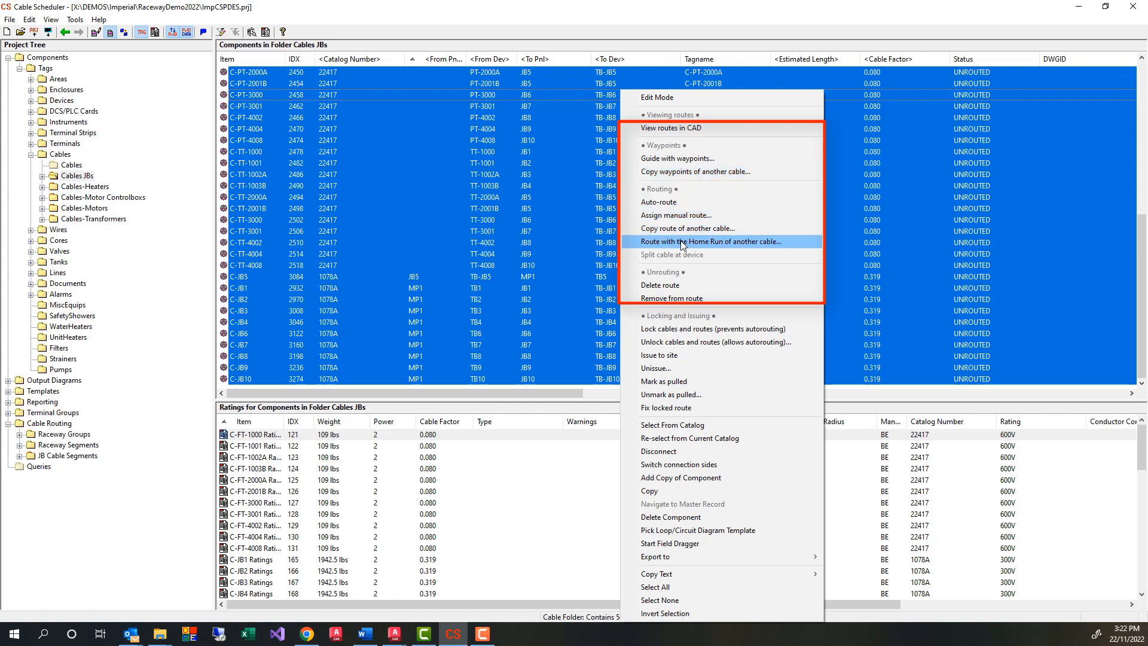
click(671, 208)
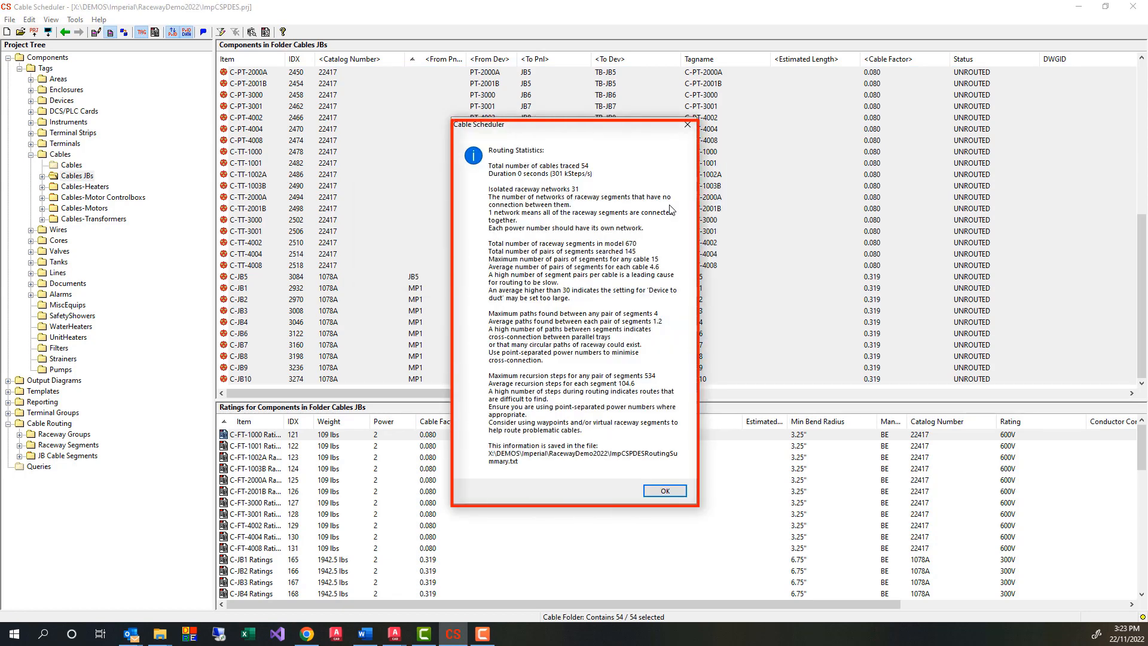
click(658, 491)
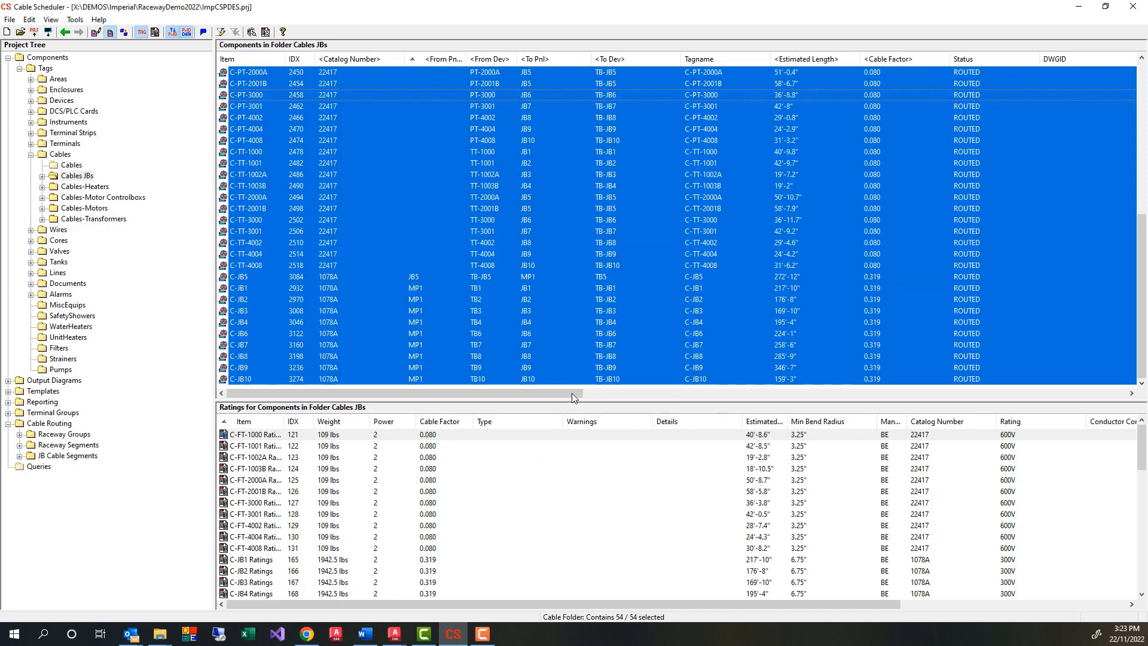
click(287, 72)
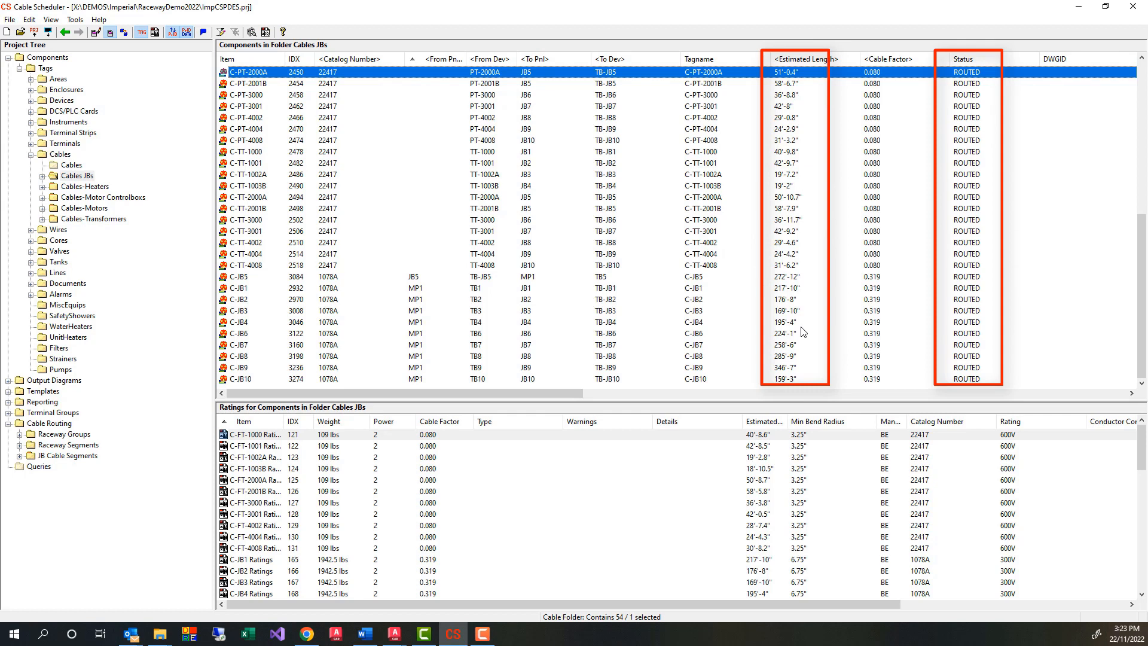
scroll(802, 333, up, 6)
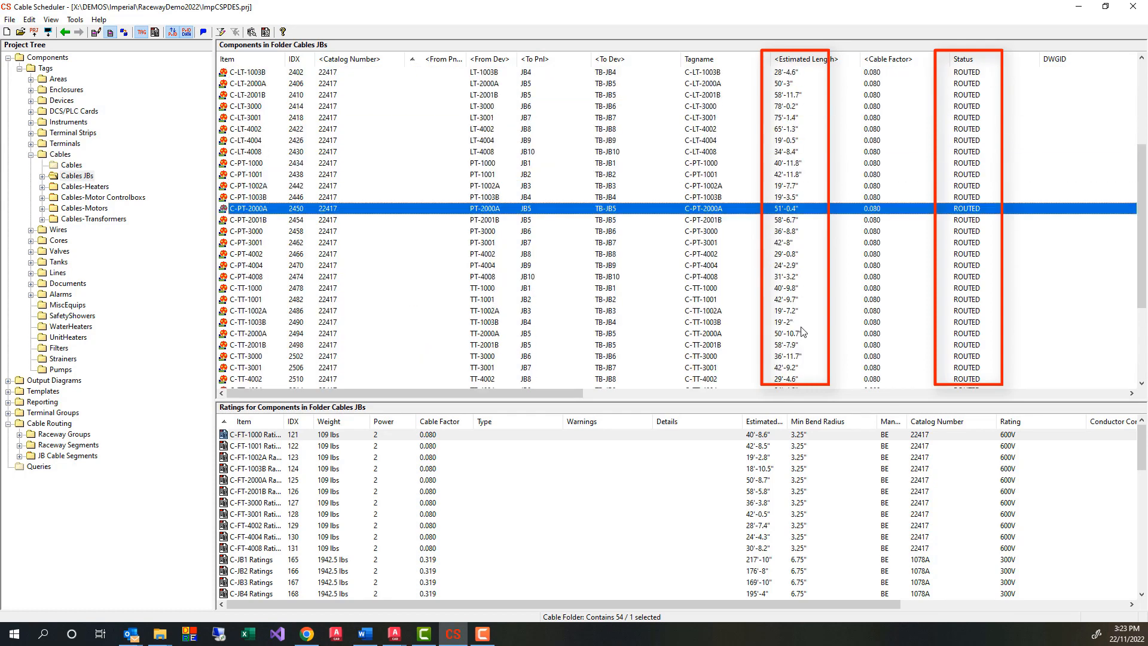
scroll(803, 333, up, 3)
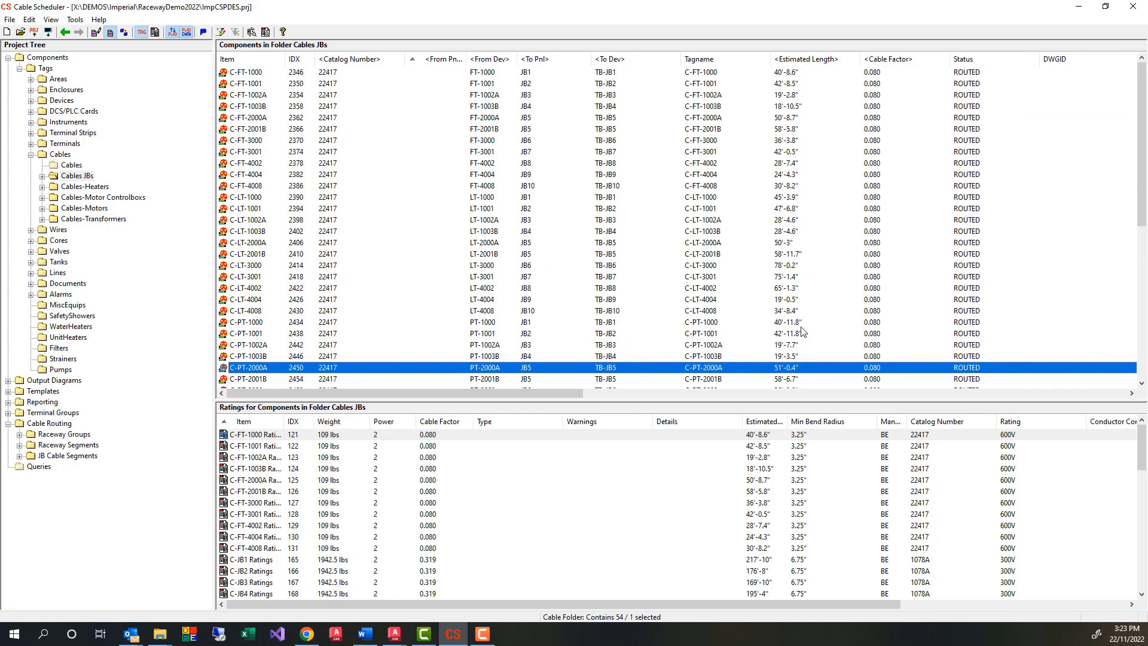
- Auto-route all cables in the Cables-Heaters folder and dismiss the routing statistics
click(84, 187)
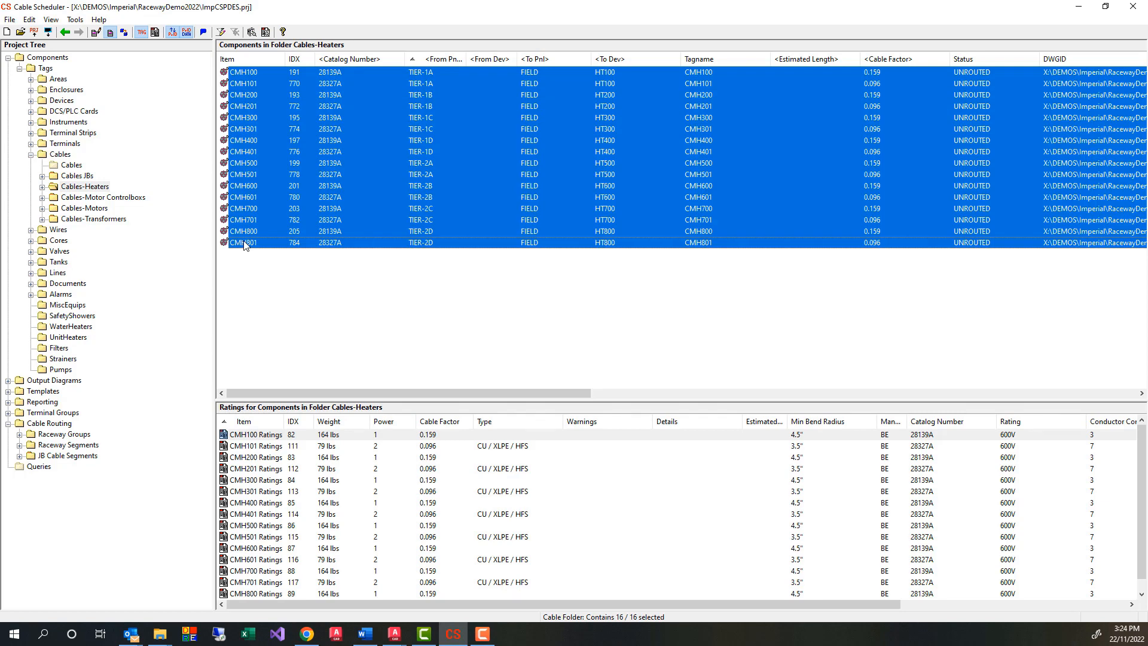
right_click(731, 148)
click(762, 216)
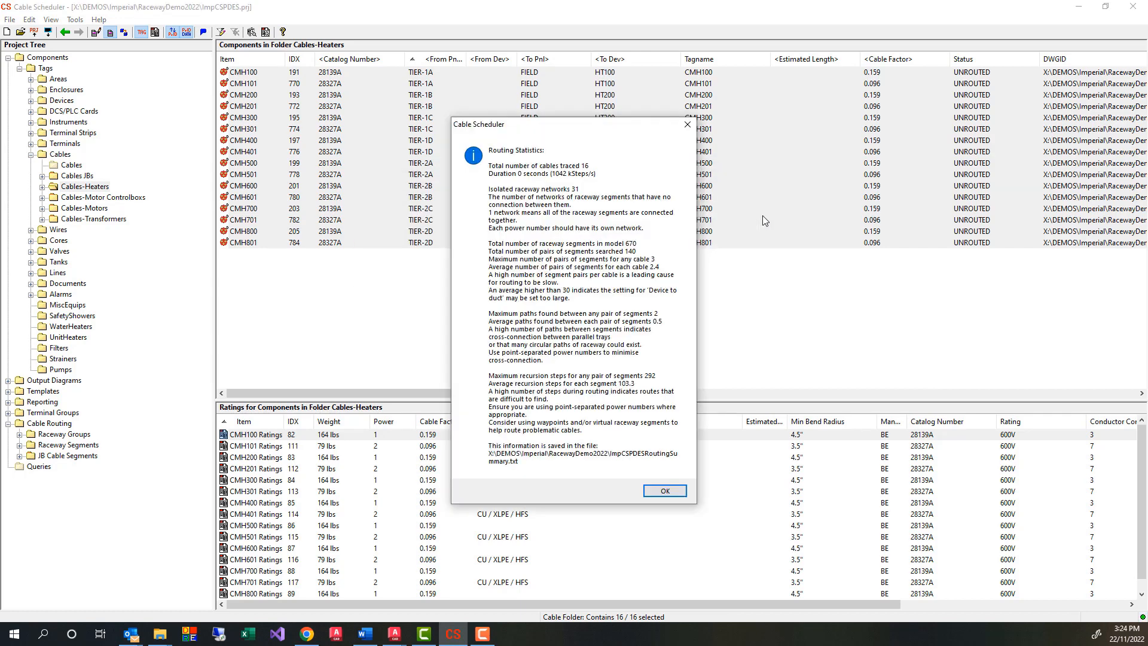
click(662, 490)
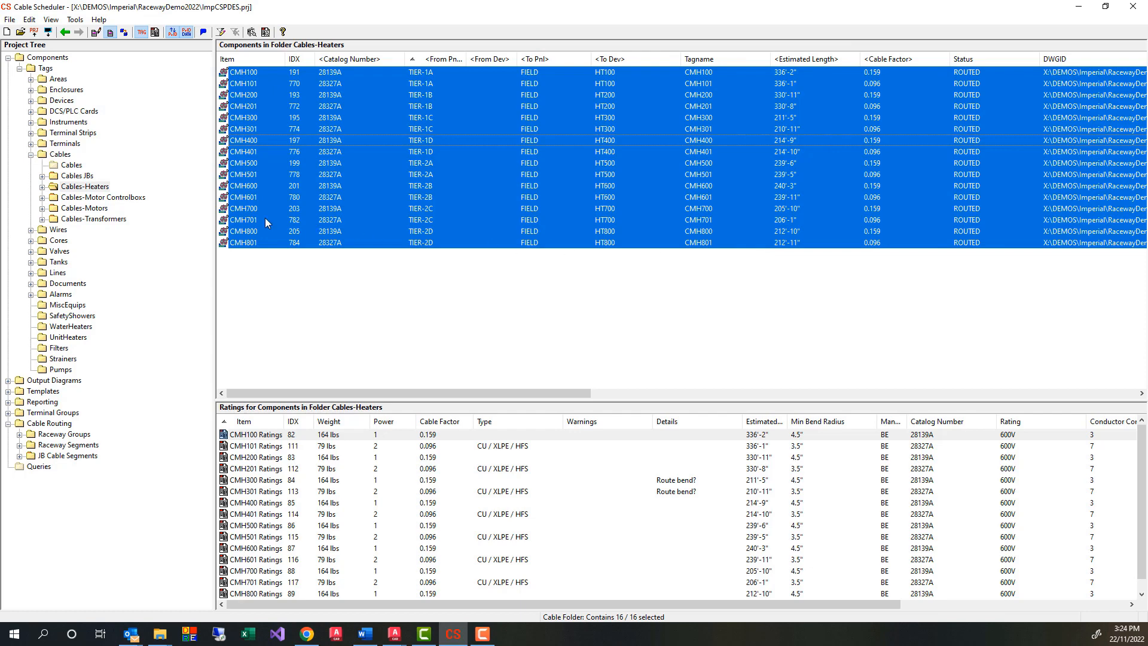
- Auto-route all cables in the Cables-Motors folder, from C-M100 to C-M801, and dismiss the routing statistics
click(108, 209)
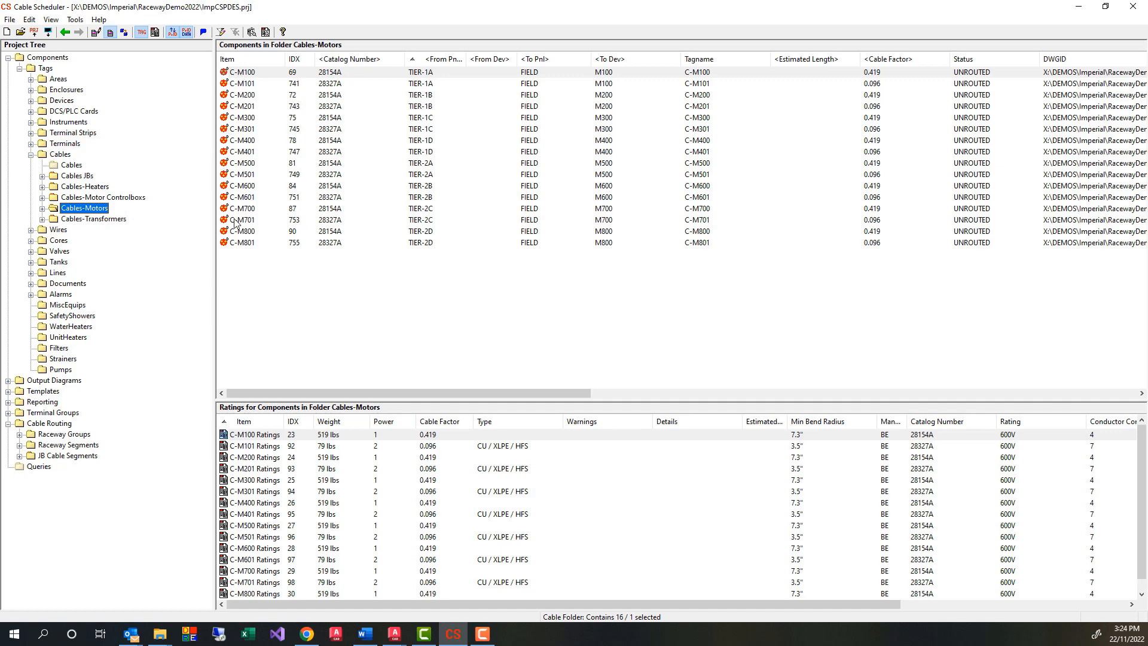
click(717, 74)
shift+click(714, 242)
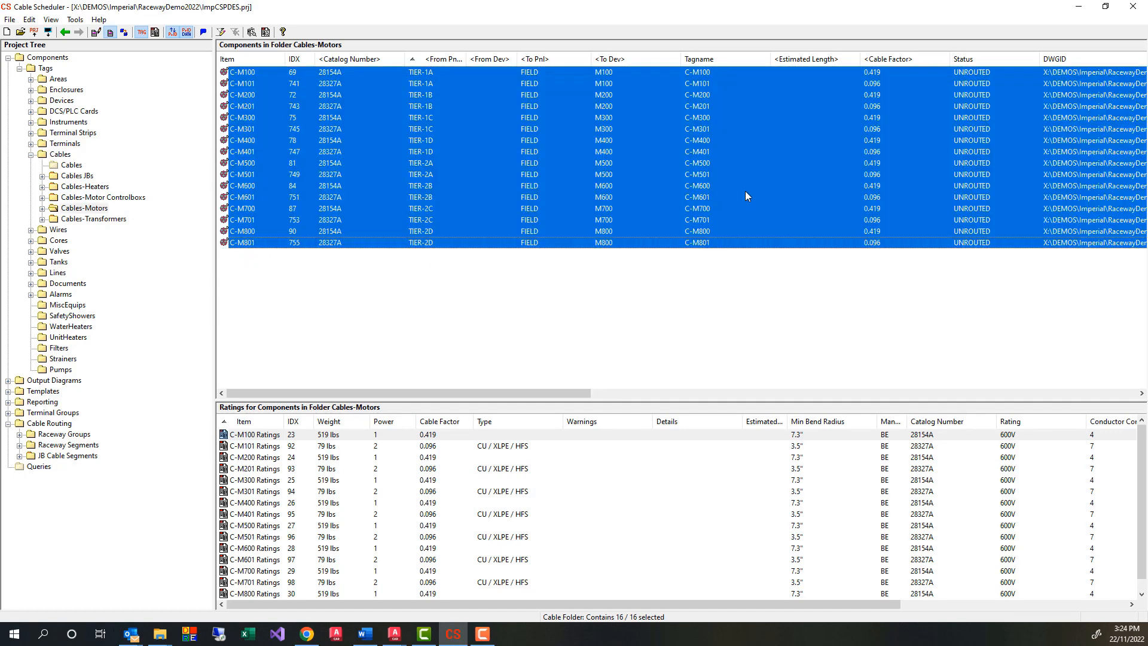
right_click(767, 157)
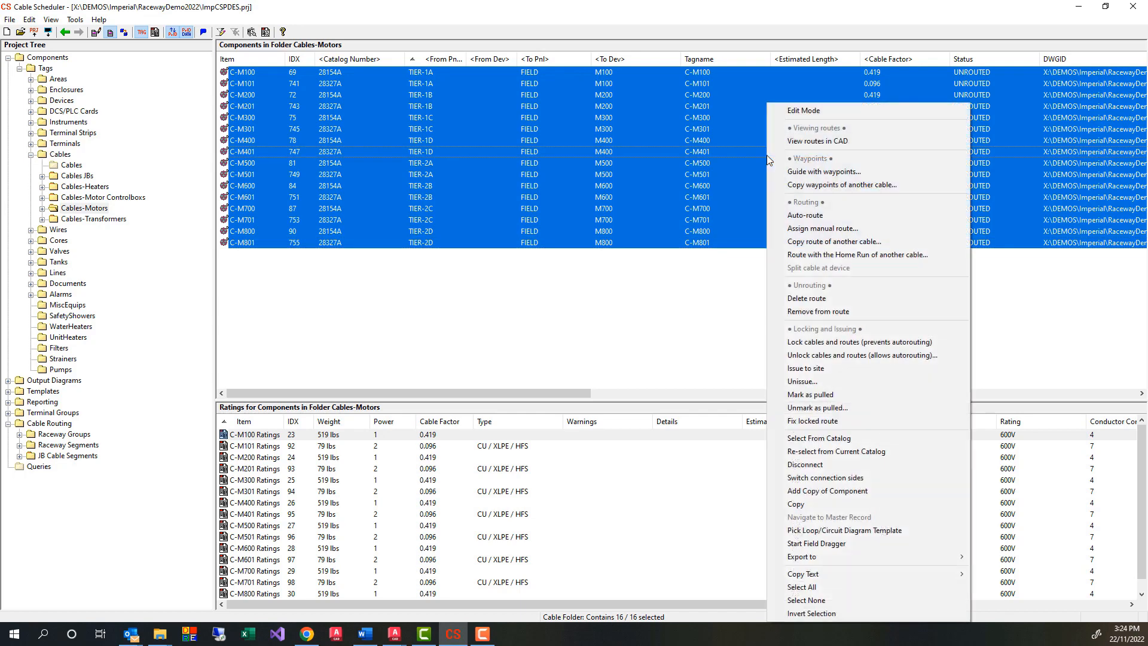
click(795, 215)
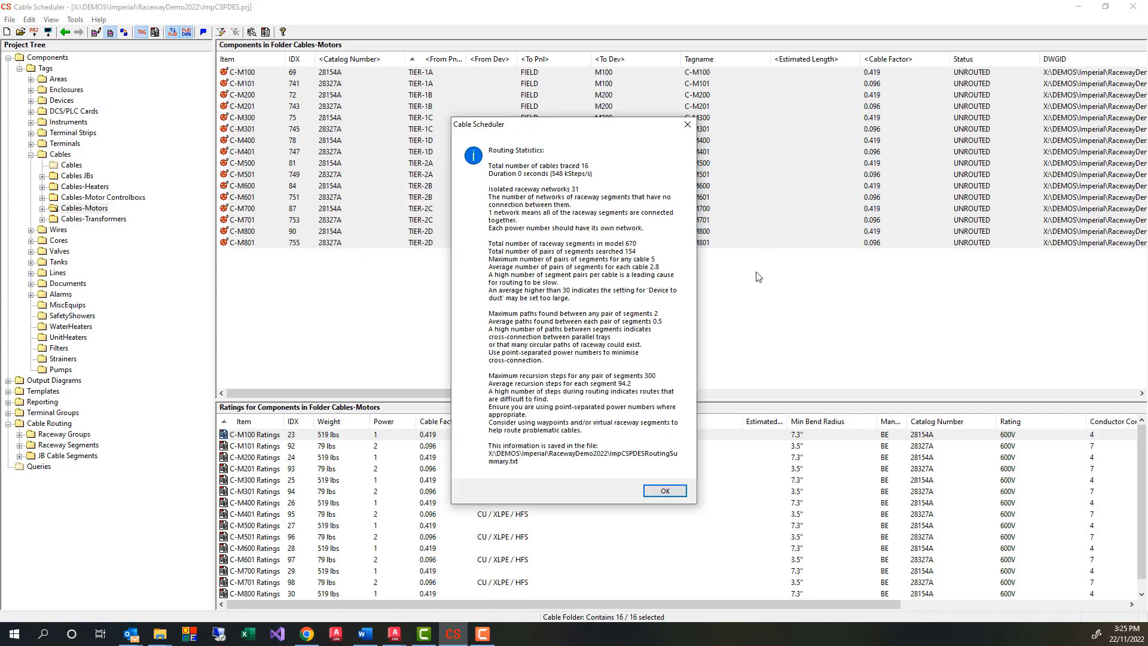
click(664, 490)
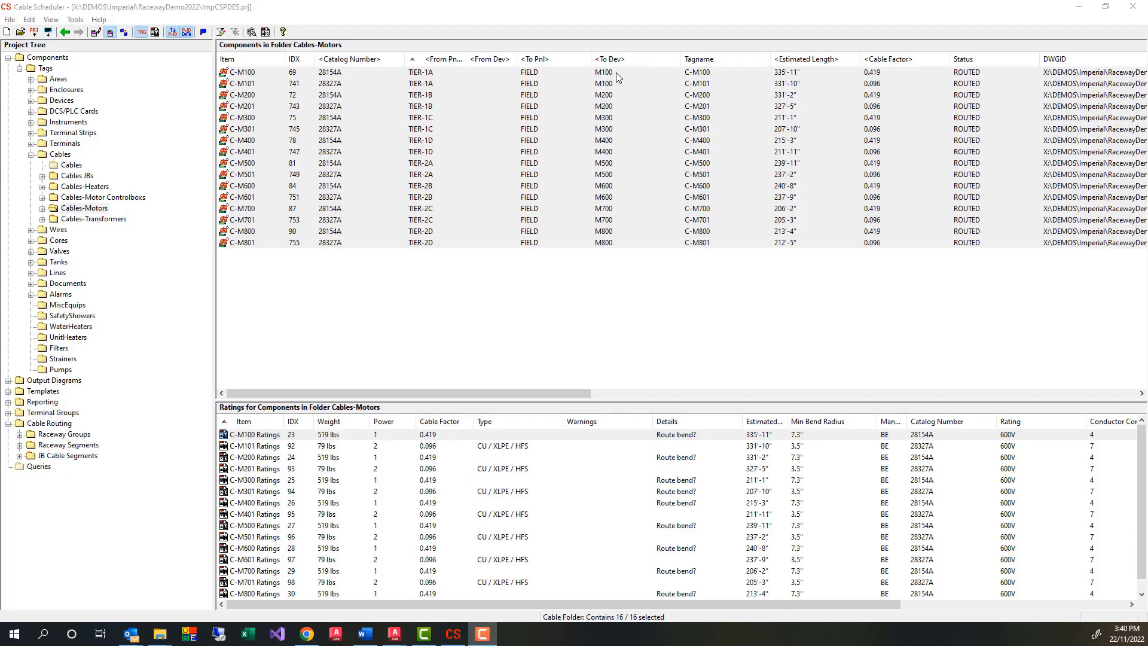
- Expand cable C-M100 and its C-M100_ROUTE in the Cables-Motors folder and review the raceway segments along the route
click(42, 208)
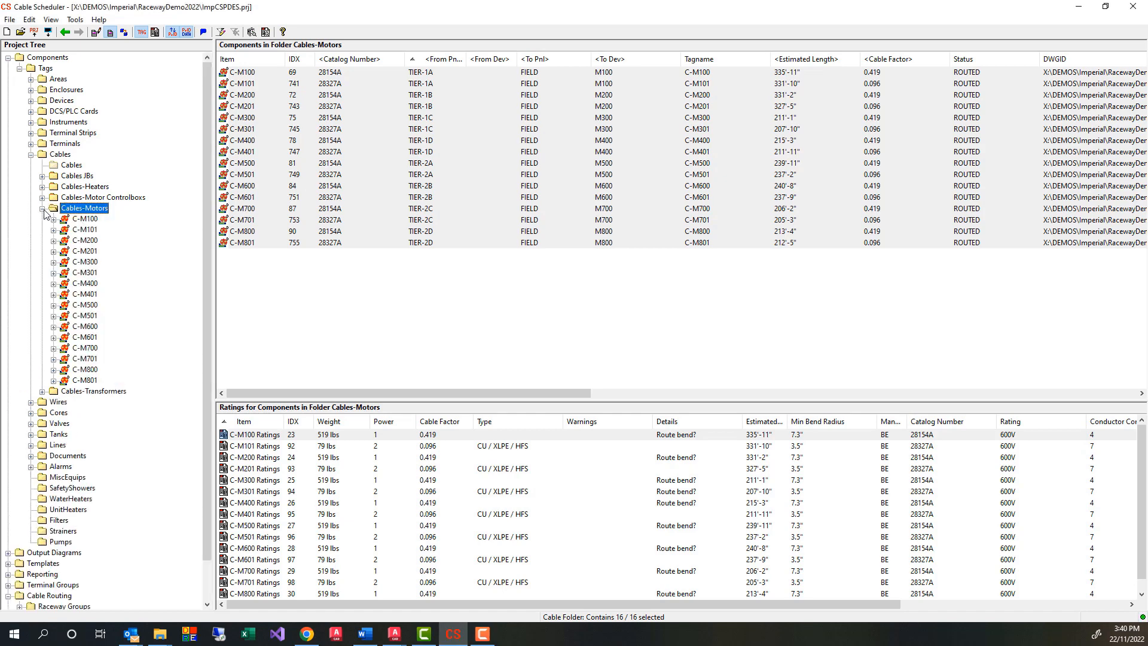
click(54, 220)
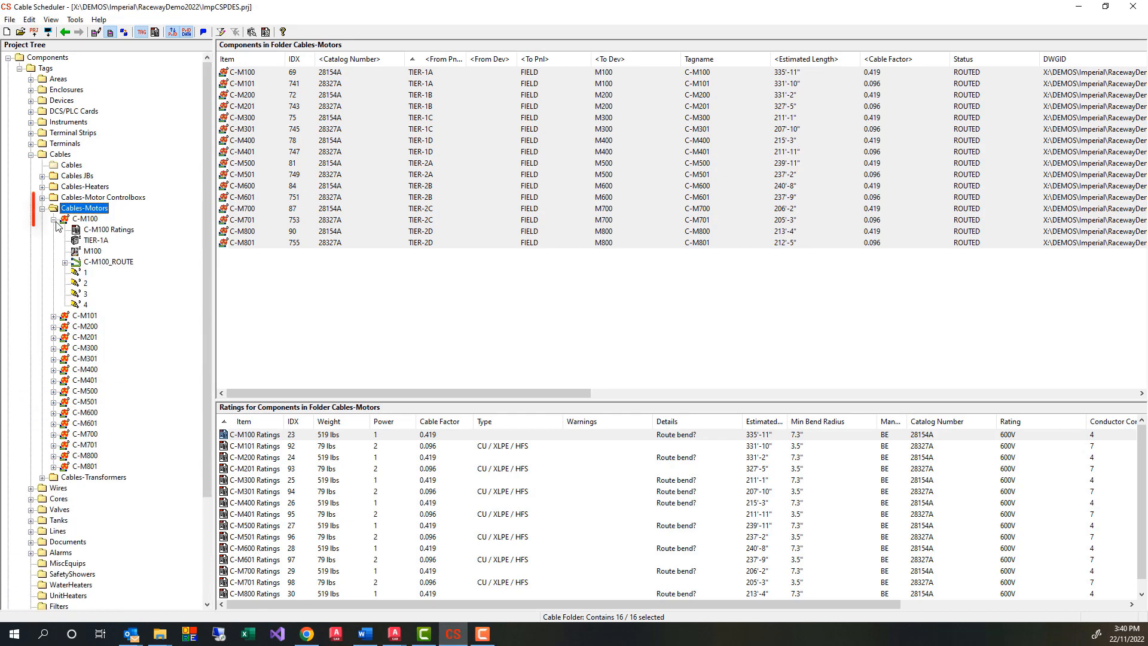
click(64, 262)
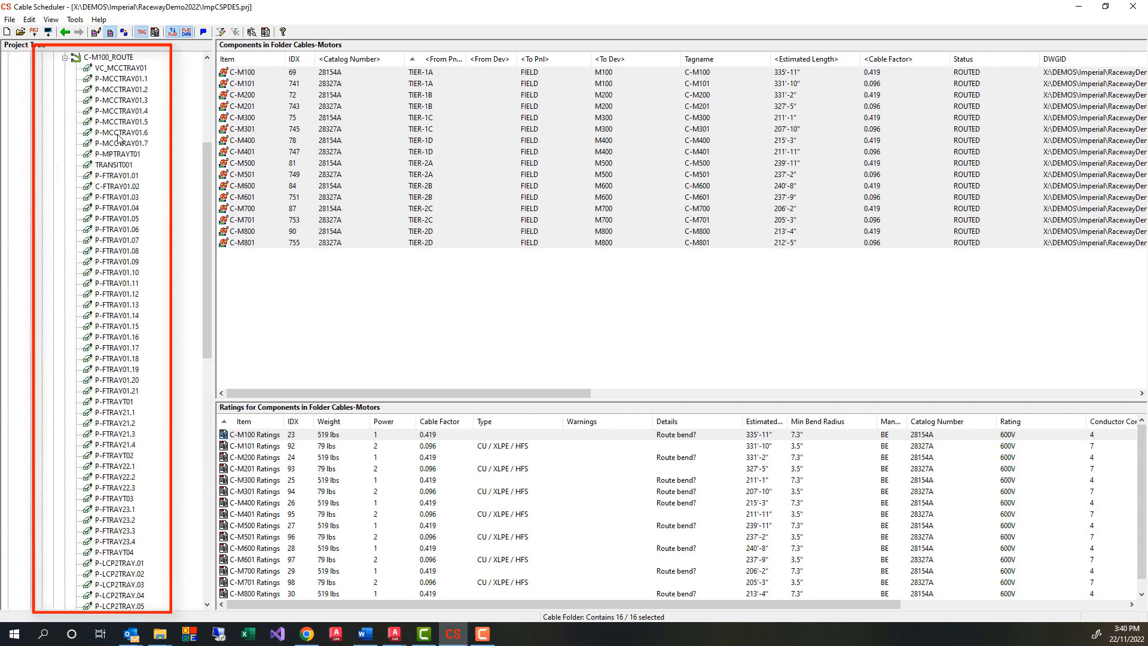
scroll(142, 452, down, 5)
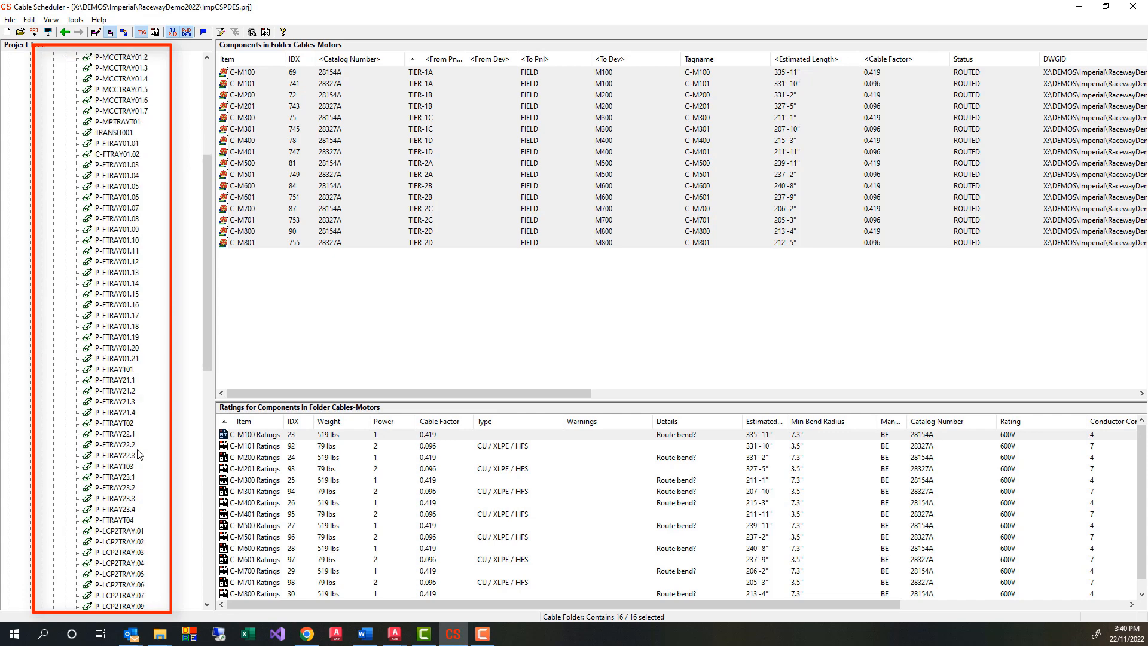
scroll(139, 454, down, 2)
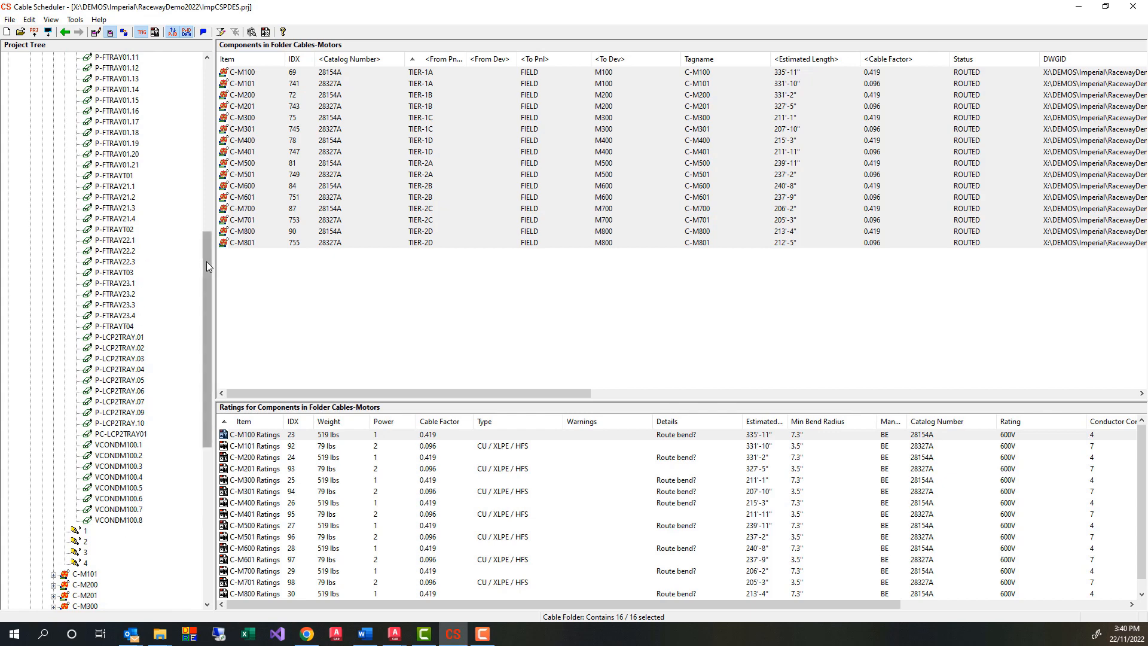
drag(206, 261, 216, 144)
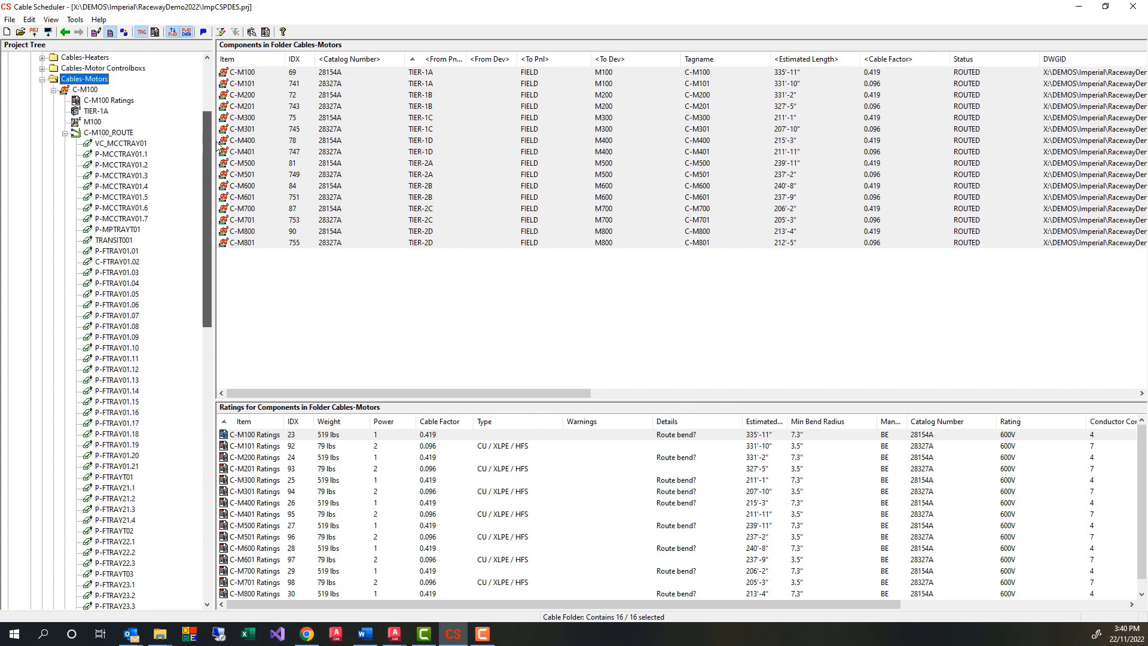
- Show the components under raceway segment P-MCCTRAY01.1, enlarge their list and sort it by Component_Type
click(117, 155)
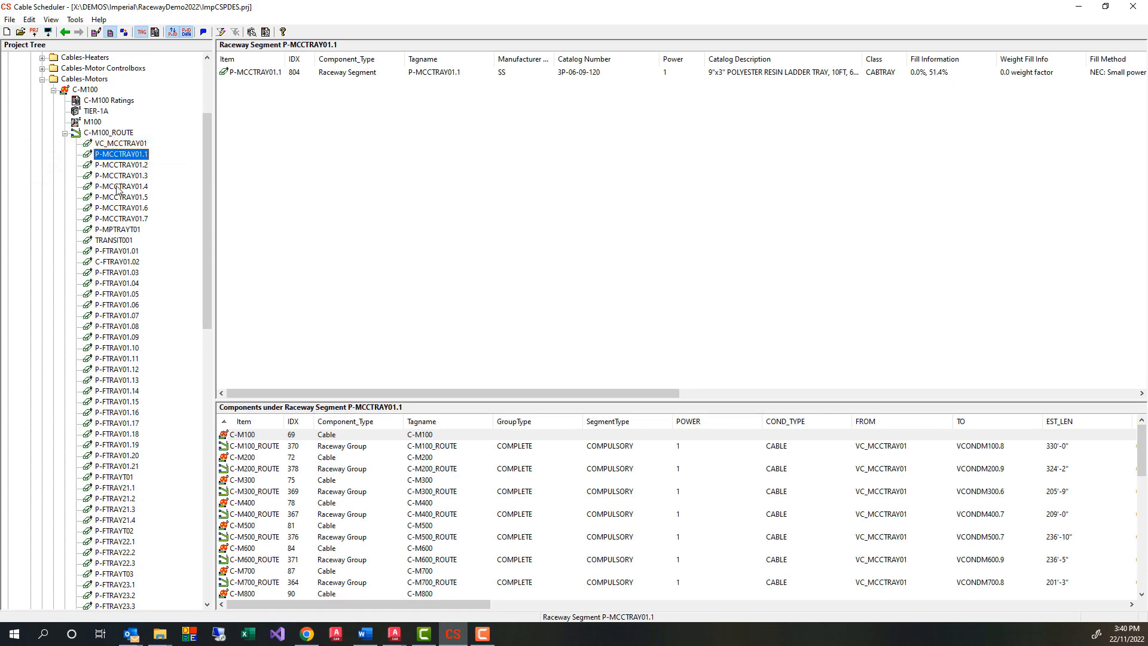
drag(250, 400, 257, 256)
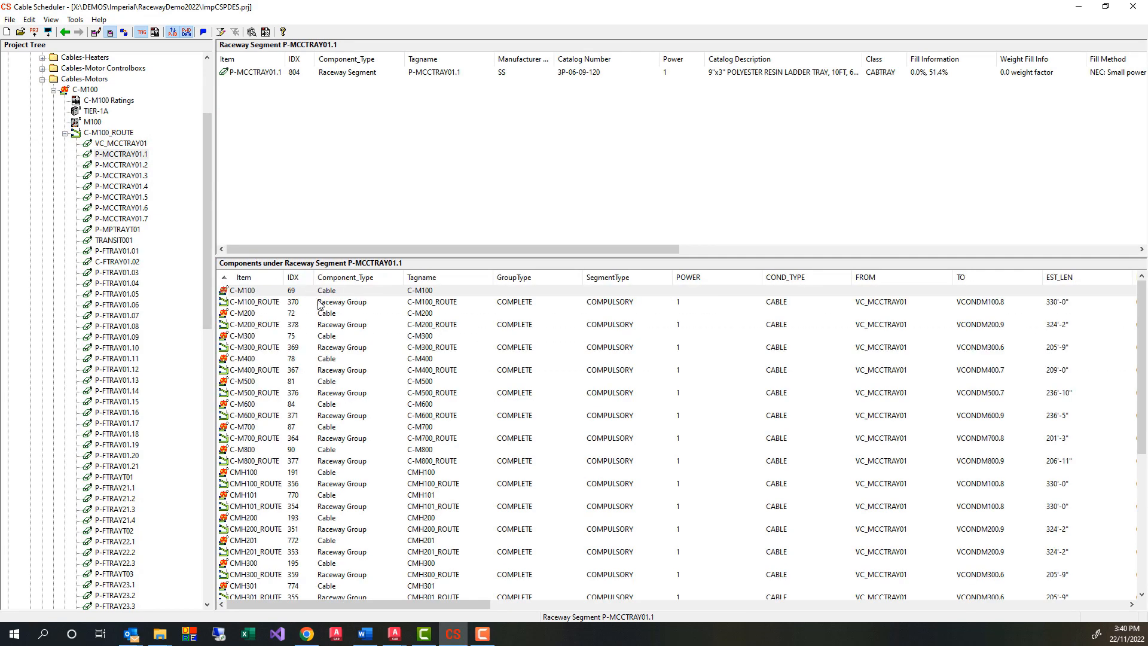
click(360, 278)
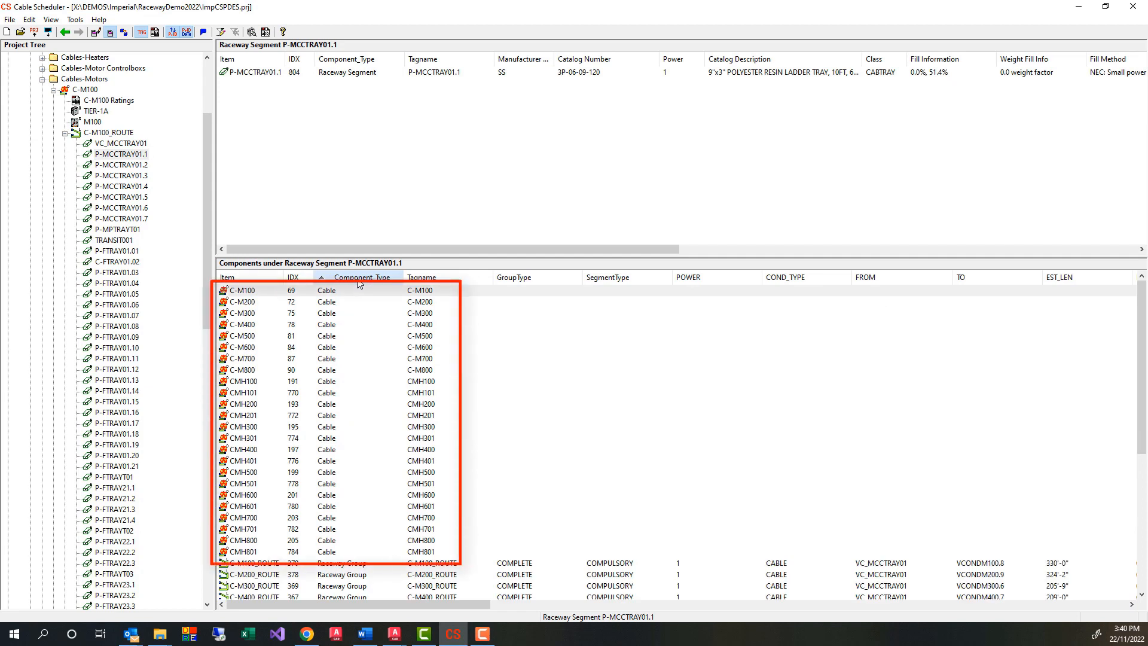
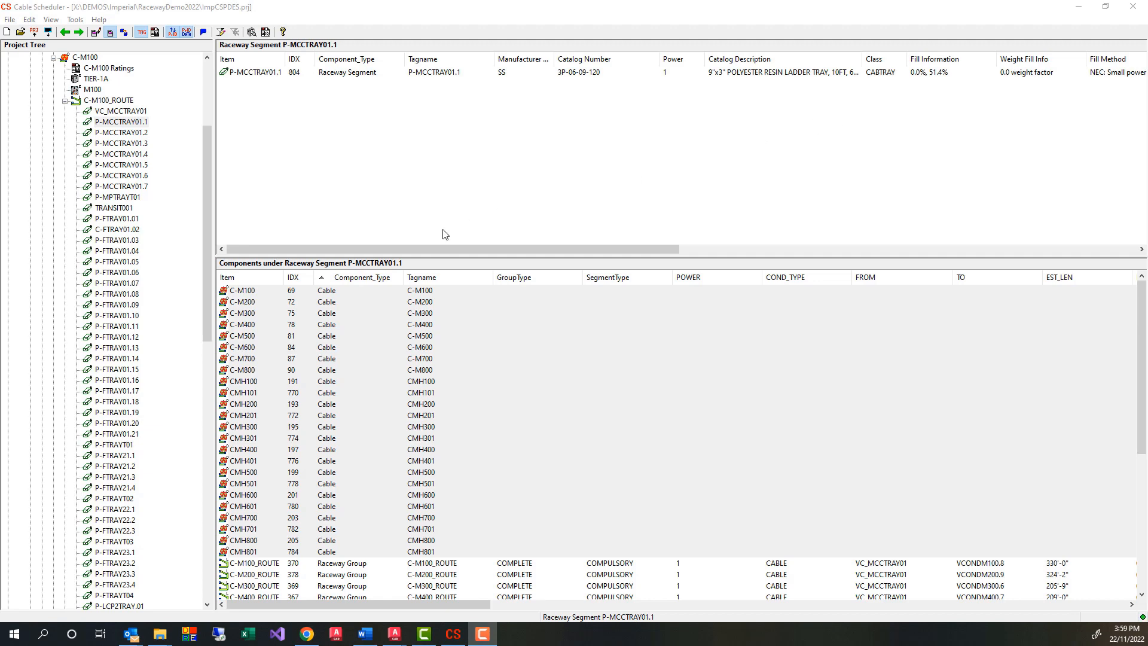
- View the routes of all cables in segment P-MCCTRAY01.1, from C-M100 to CMH801, in CAD
click(378, 291)
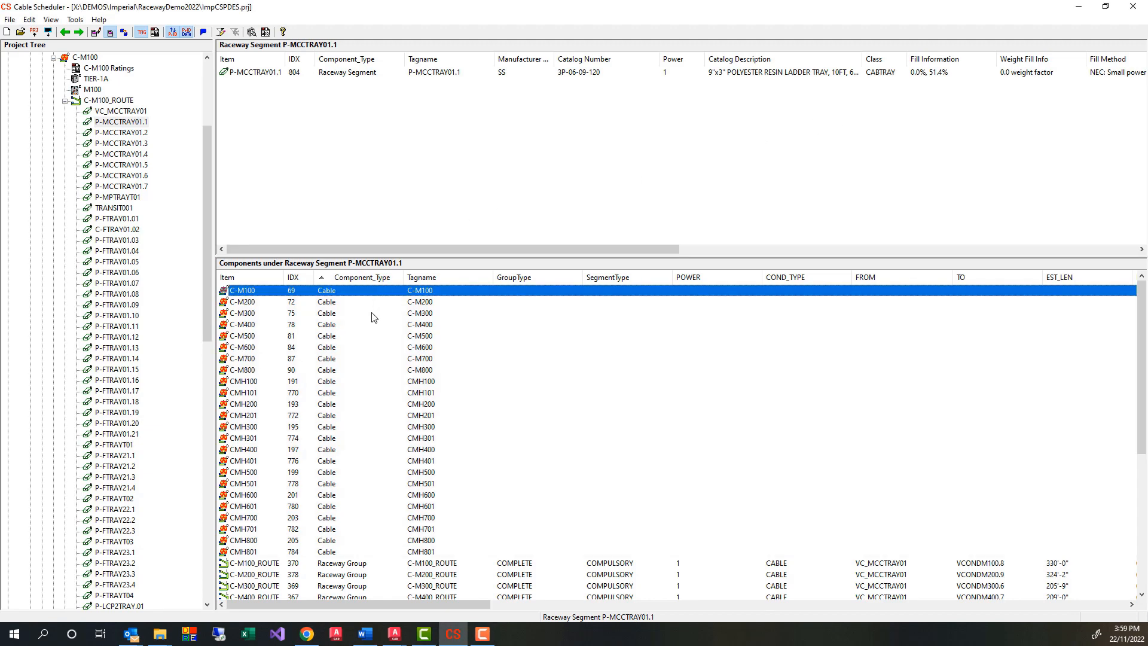
shift+click(311, 551)
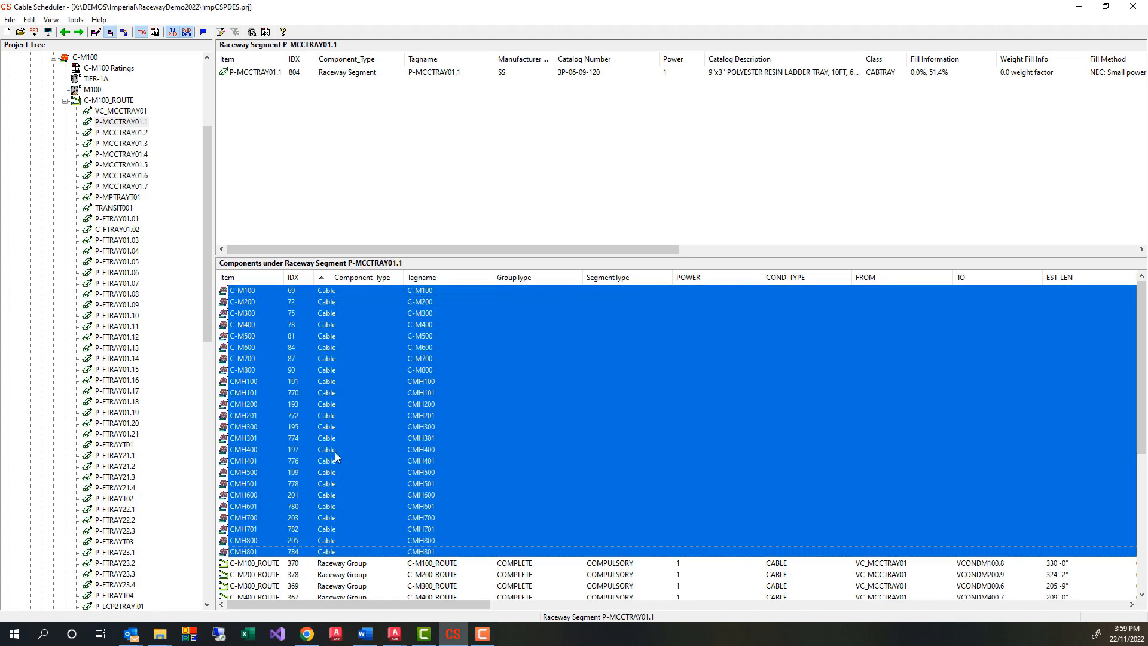
right_click(346, 395)
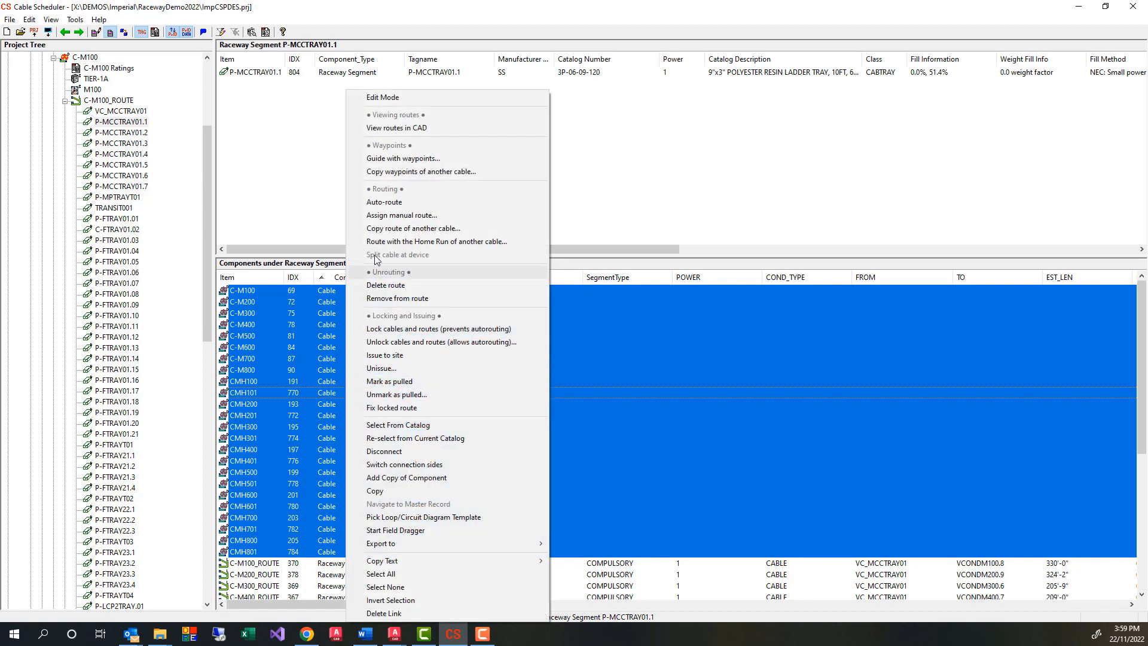
click(410, 130)
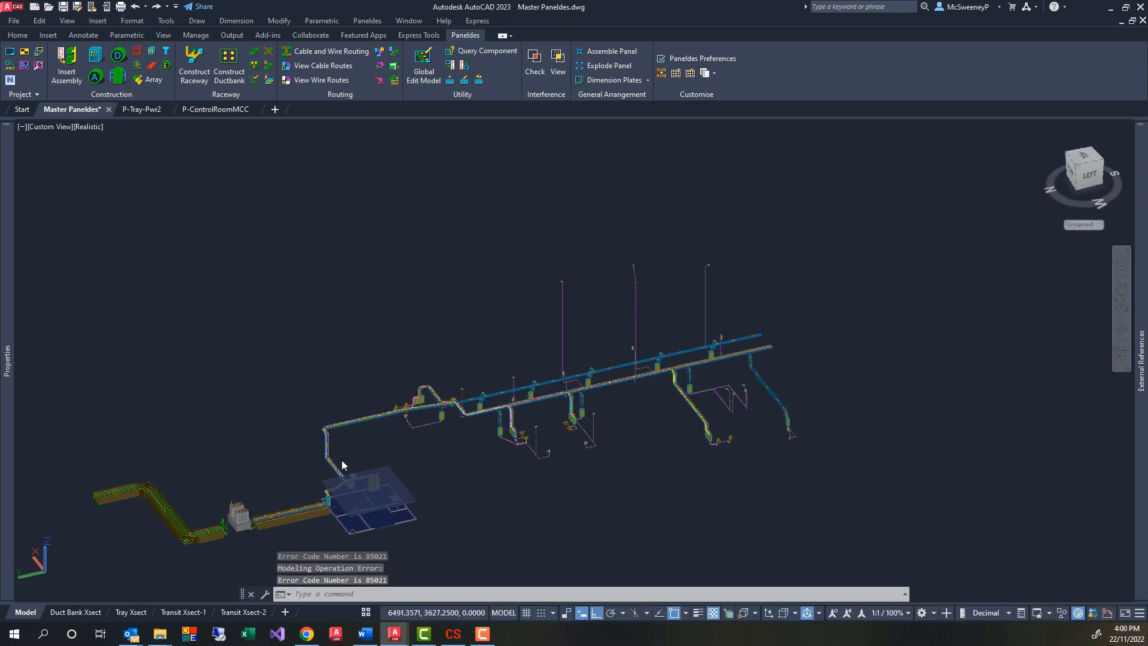
- Orbit the AutoCAD model with 3DO about the tray outside the control room and examine the cables entering the tray above the MCC
text(3d)
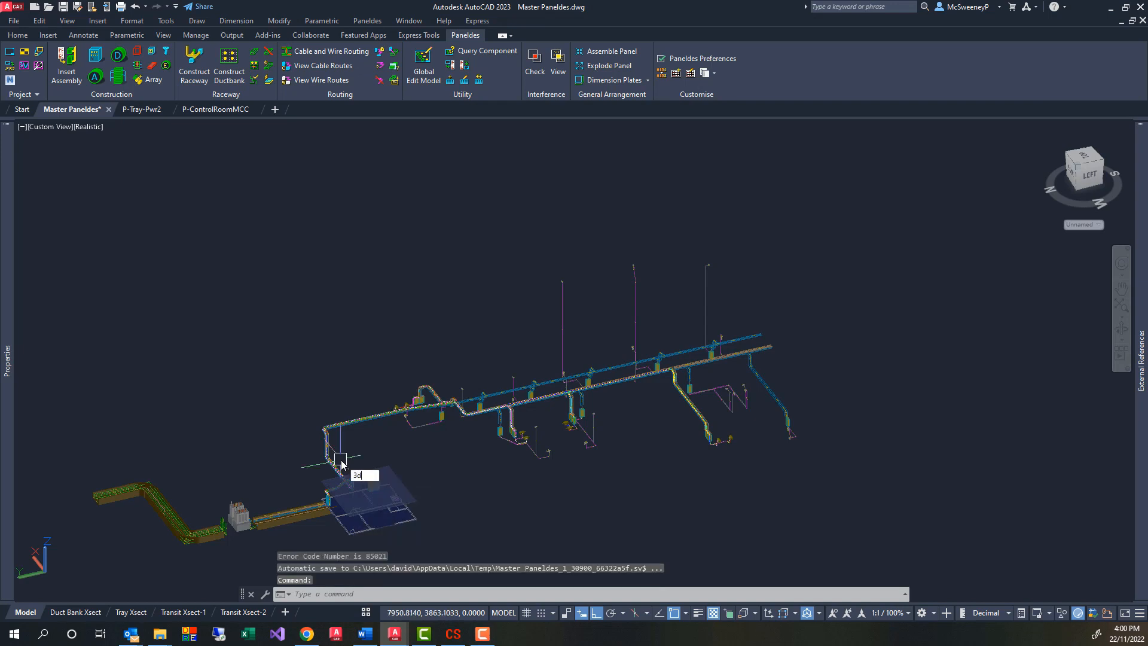
text(o)
key(Return)
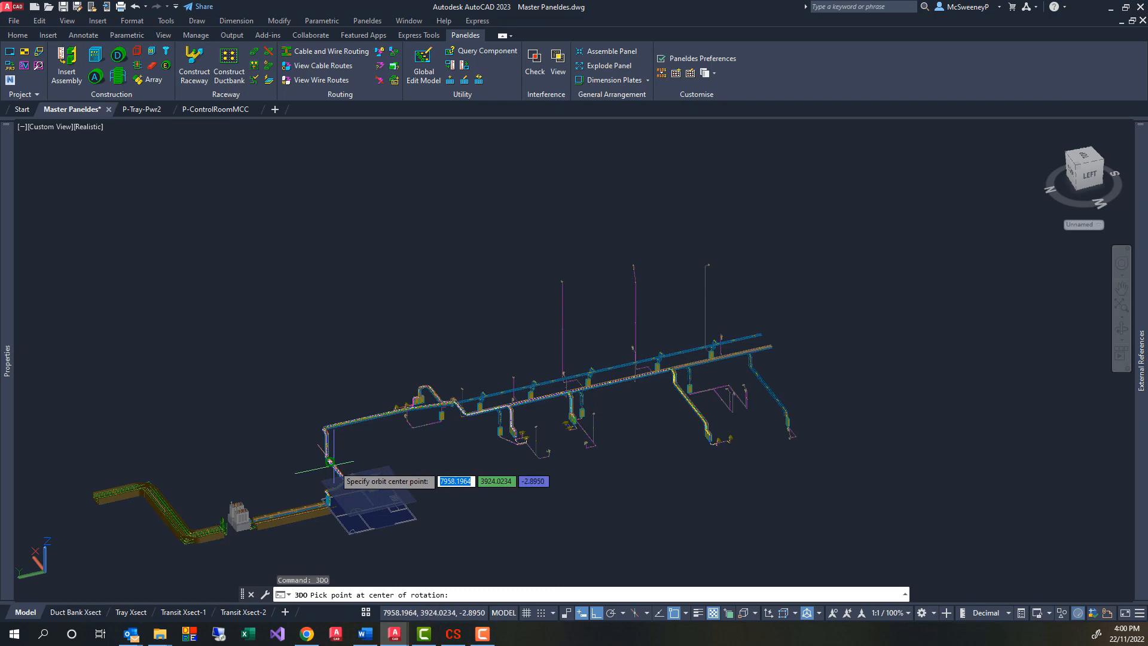
click(335, 467)
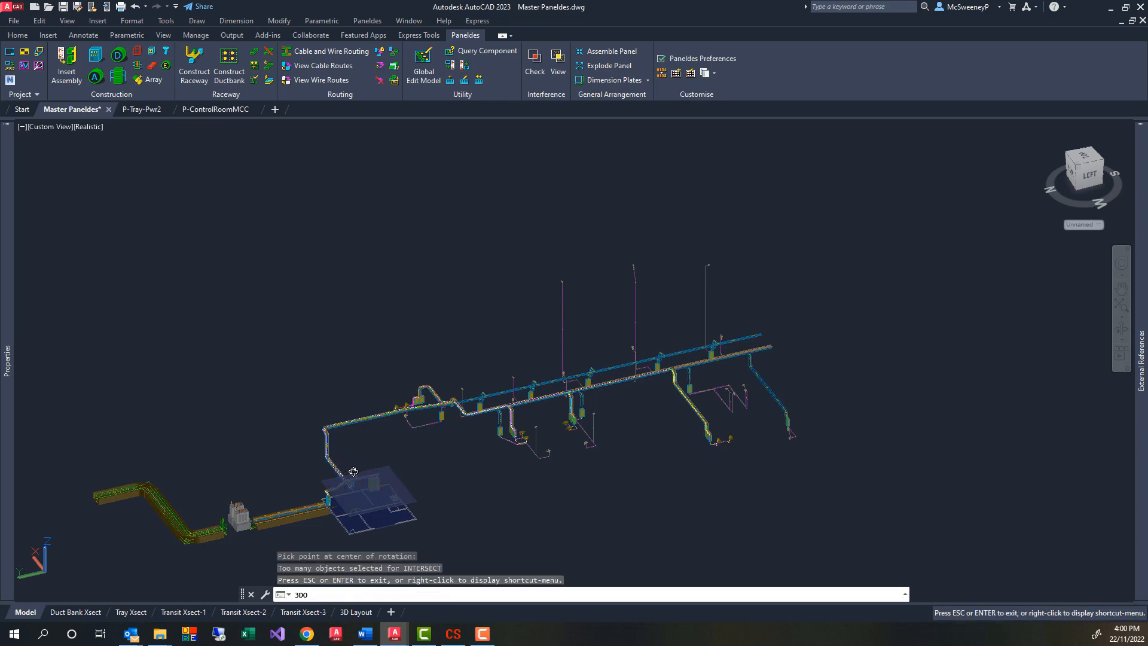
drag(342, 468, 208, 461)
scroll(272, 471, up, 6)
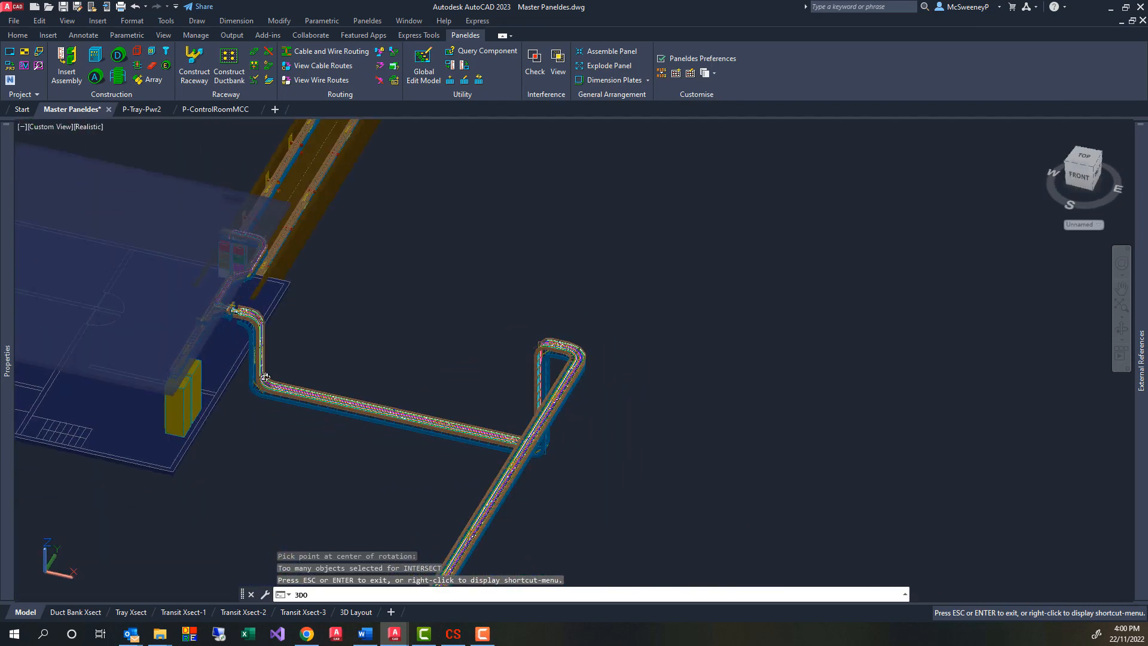
scroll(239, 270, up, 4)
drag(228, 264, 248, 296)
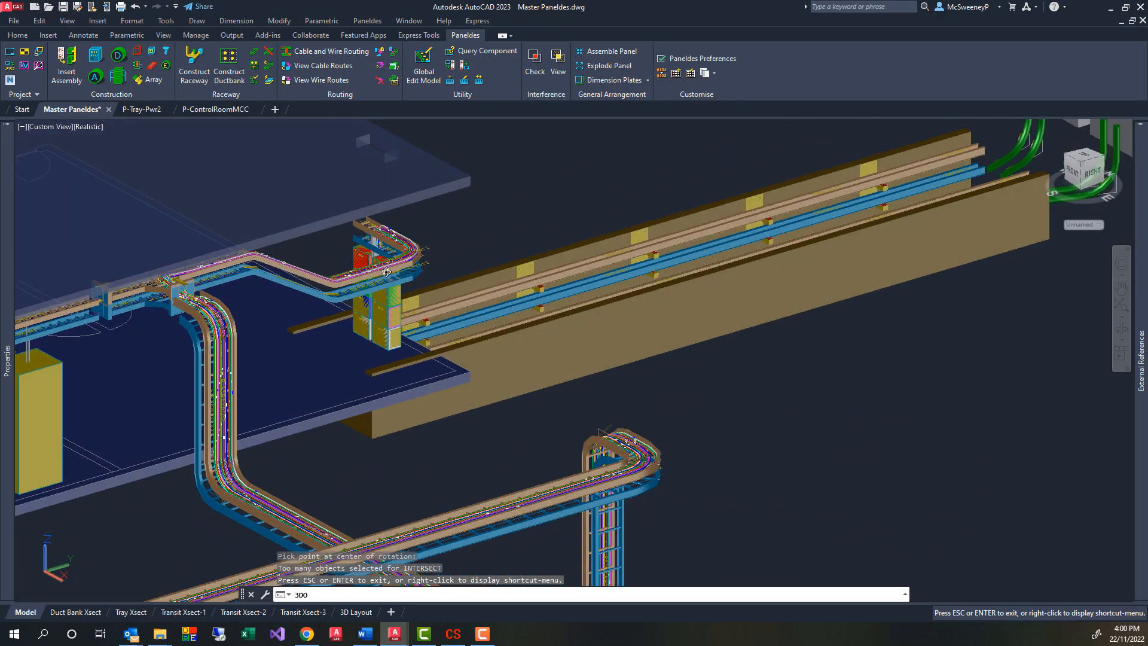
scroll(383, 280, up, 5)
mouse_move(378, 287)
mouse_down()
mouse_move(349, 273)
mouse_move(367, 285)
mouse_up()
scroll(566, 215, up, 2)
scroll(566, 215, up, 3)
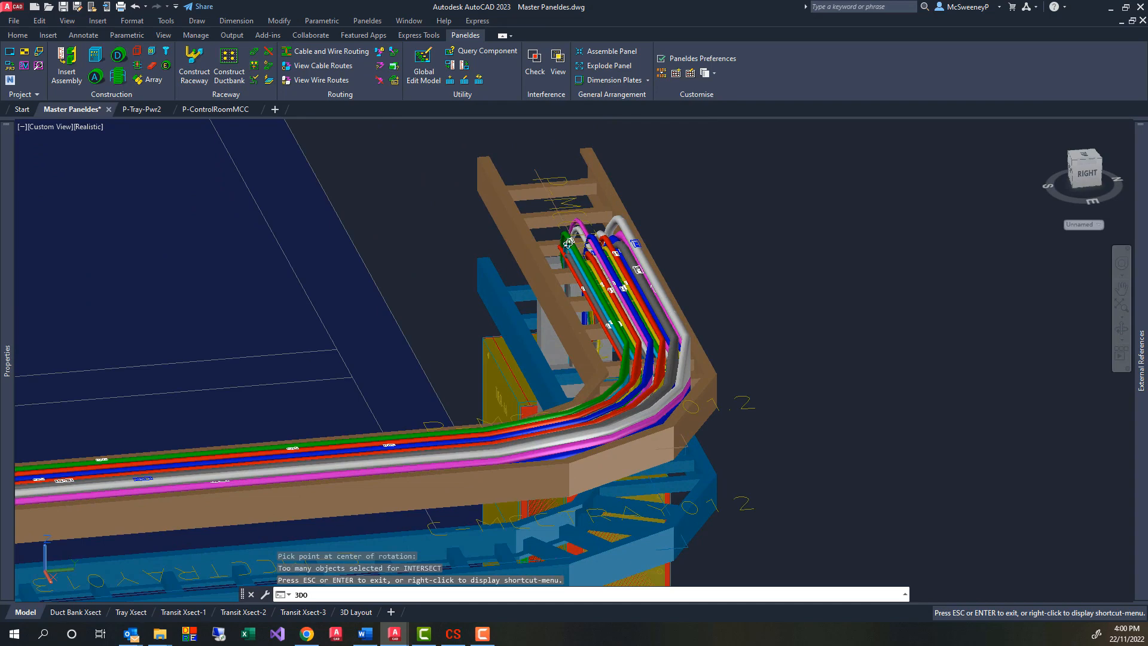
- Examine the colour-coded cables and their tag labels, such as C-M500, on the ladder tray above the MCC
scroll(595, 263, up, 5)
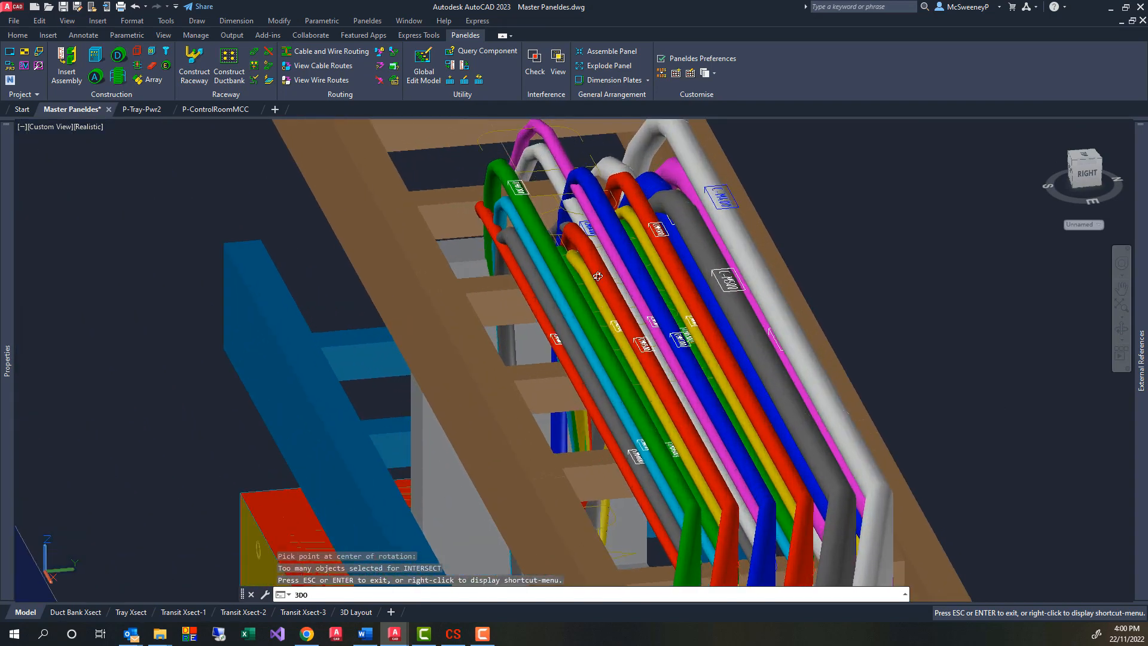
scroll(597, 276, up, 2)
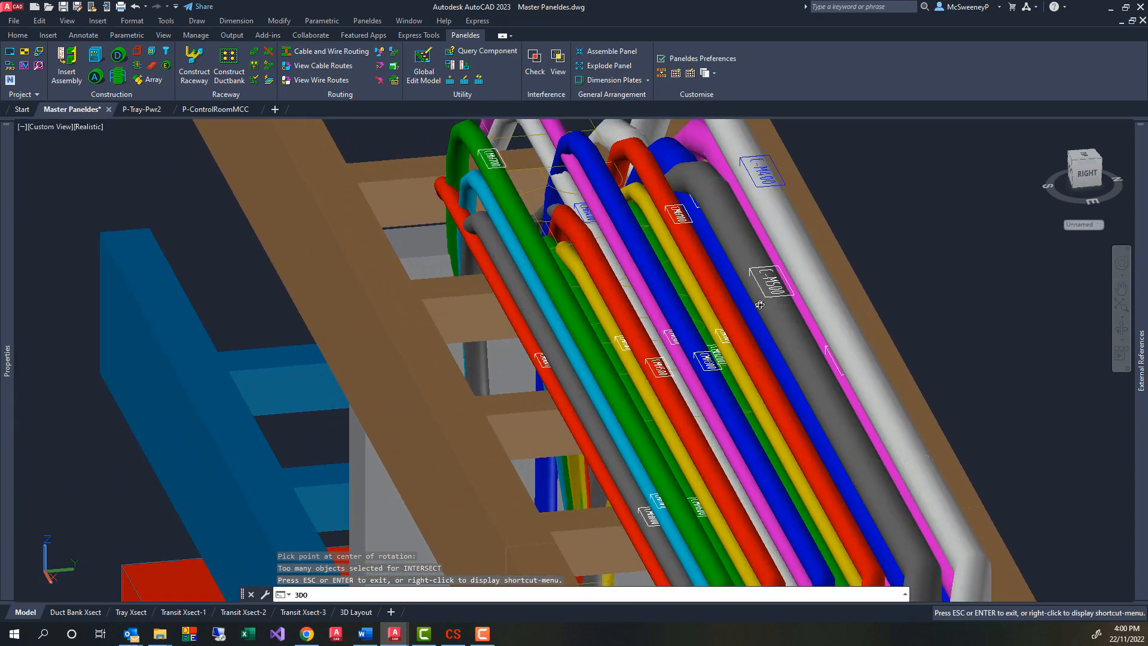
scroll(759, 305, up, 5)
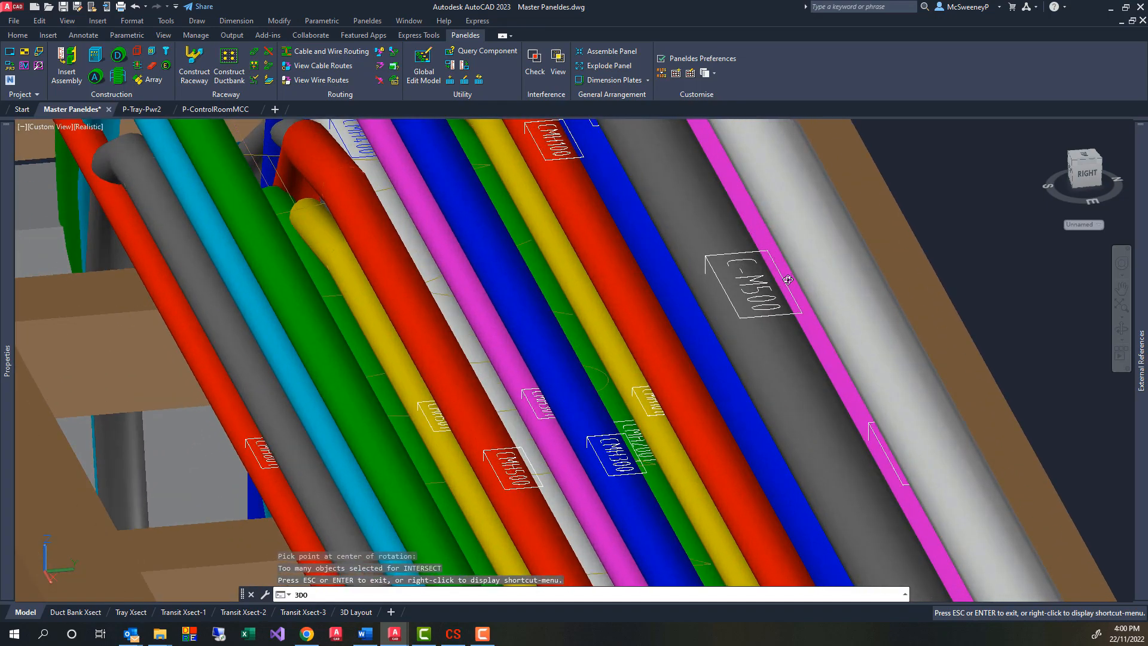
scroll(787, 280, down, 8)
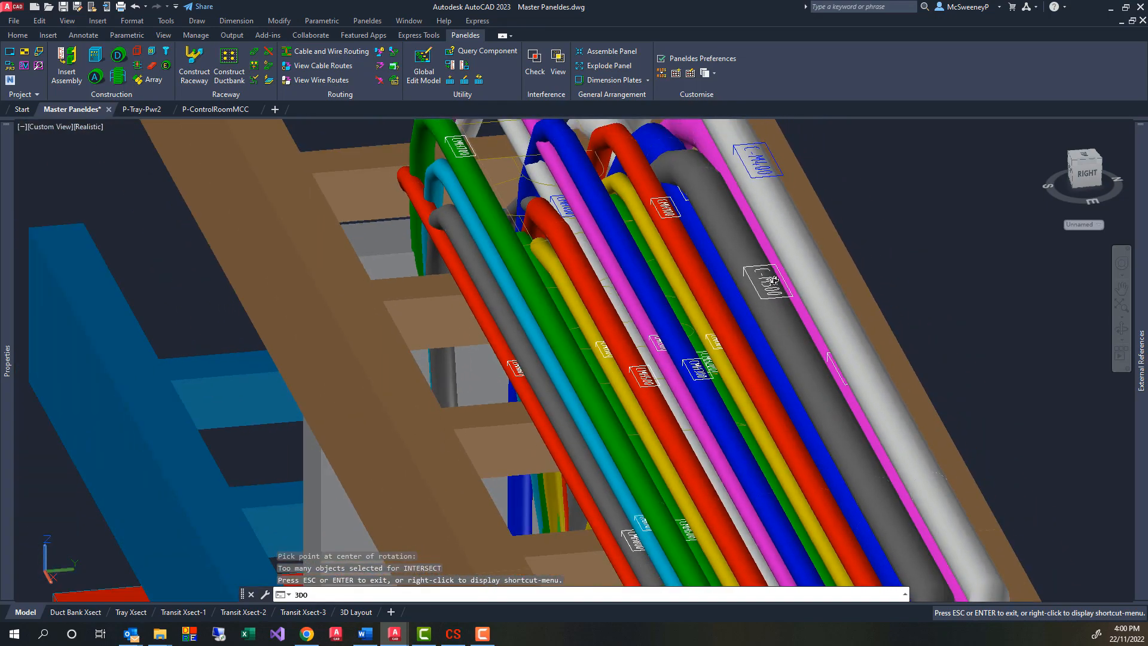
scroll(771, 280, down, 8)
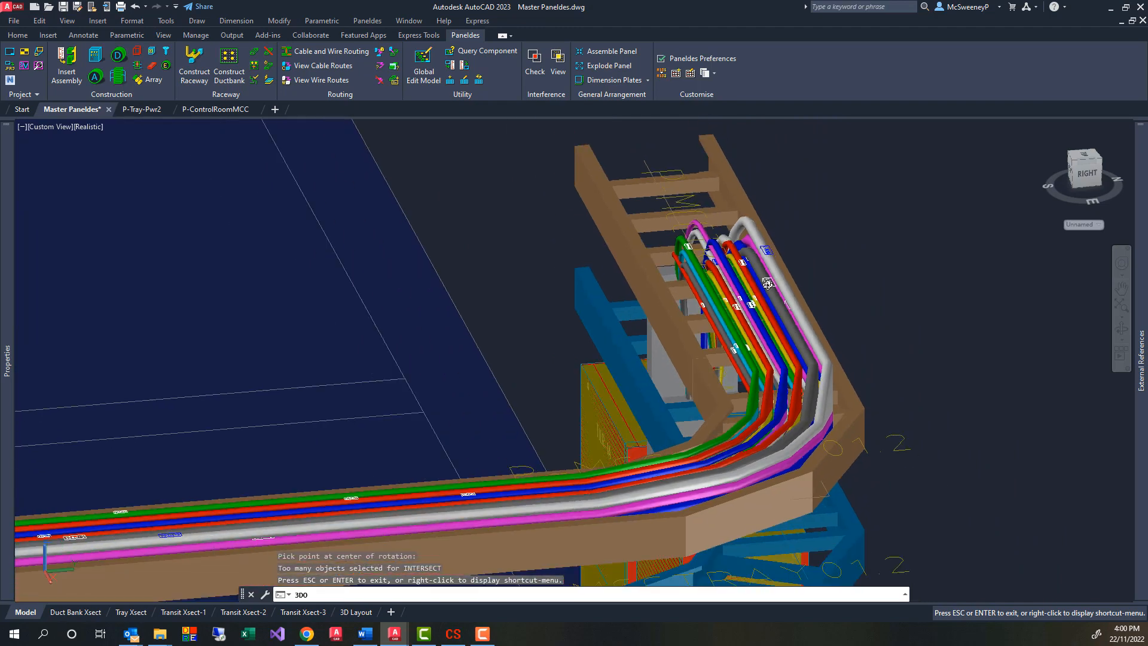
scroll(767, 285, down, 8)
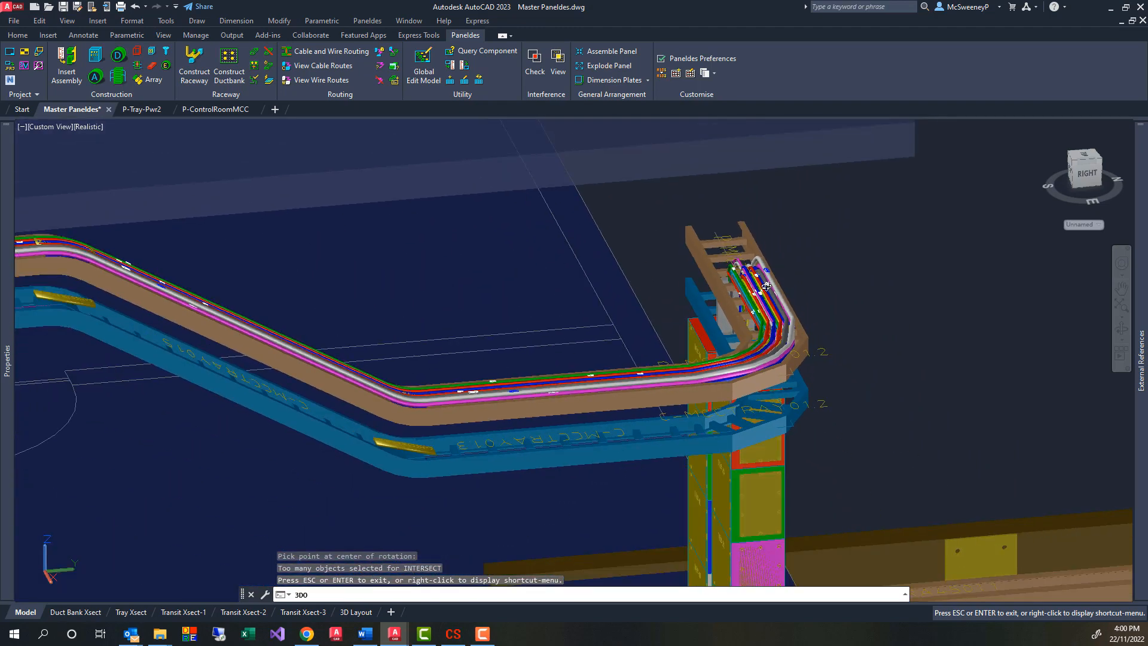
scroll(766, 286, down, 2)
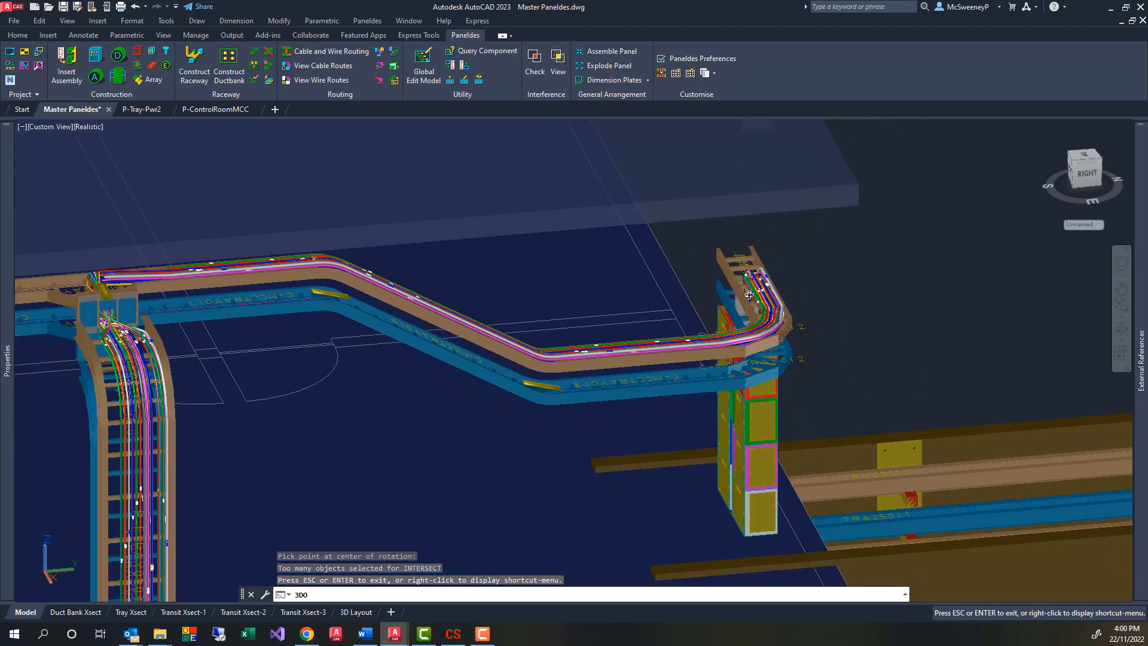
- Examine how the cables pass through the wall transit and down the vertical tray outside the control room
scroll(82, 335, up, 10)
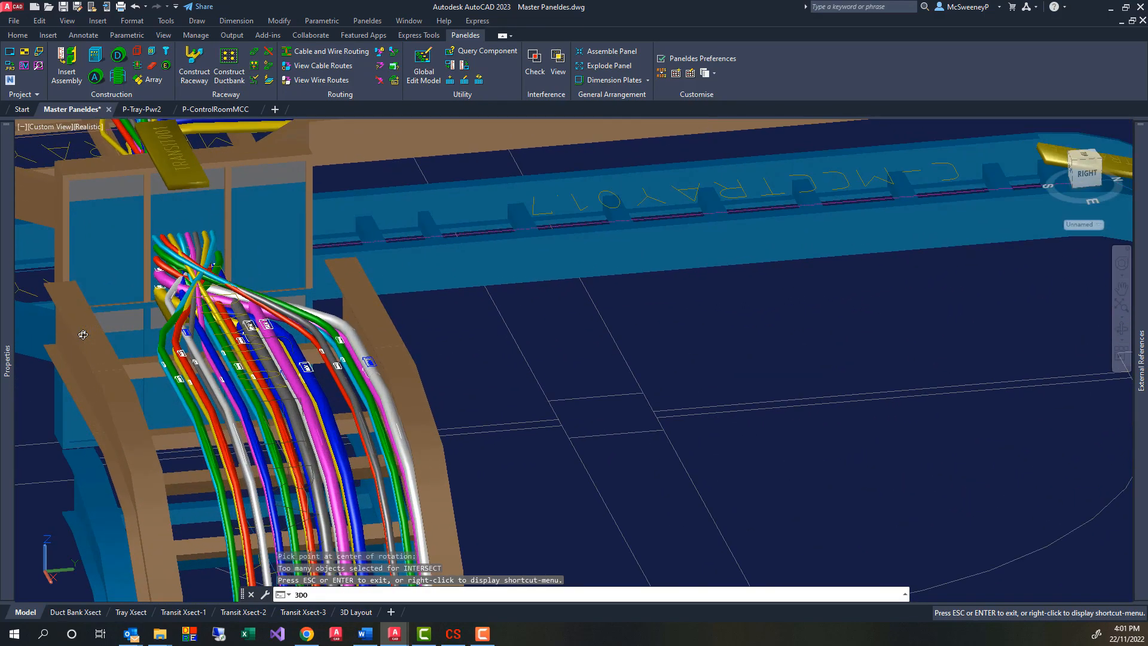
drag(109, 354, 226, 261)
scroll(226, 261, down, 8)
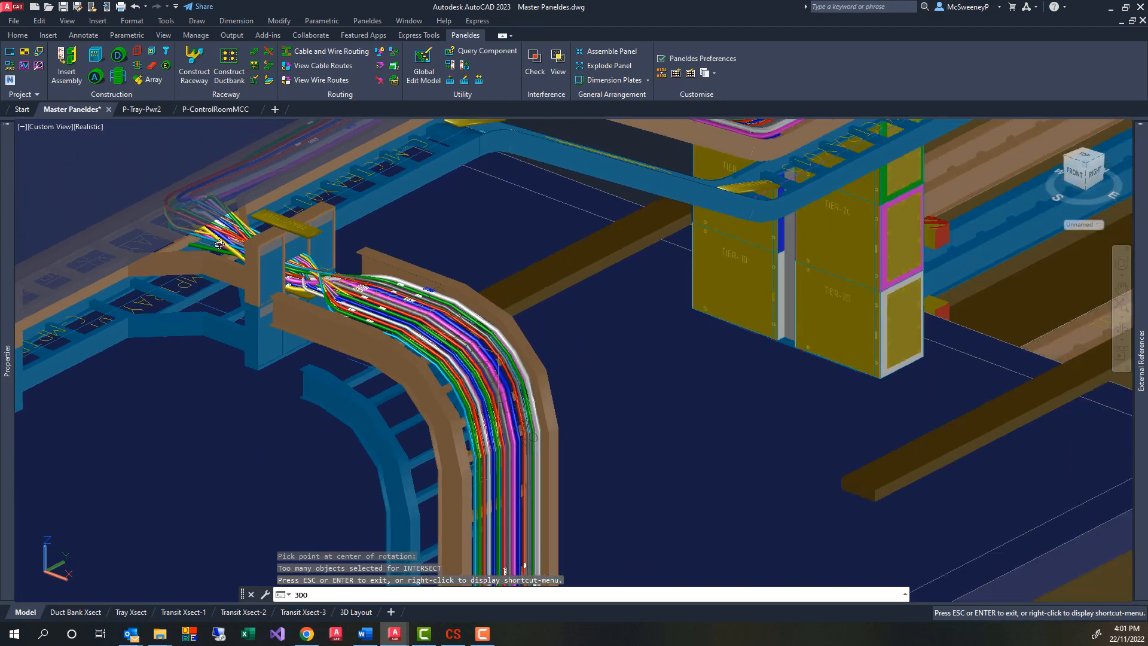
scroll(222, 243, down, 10)
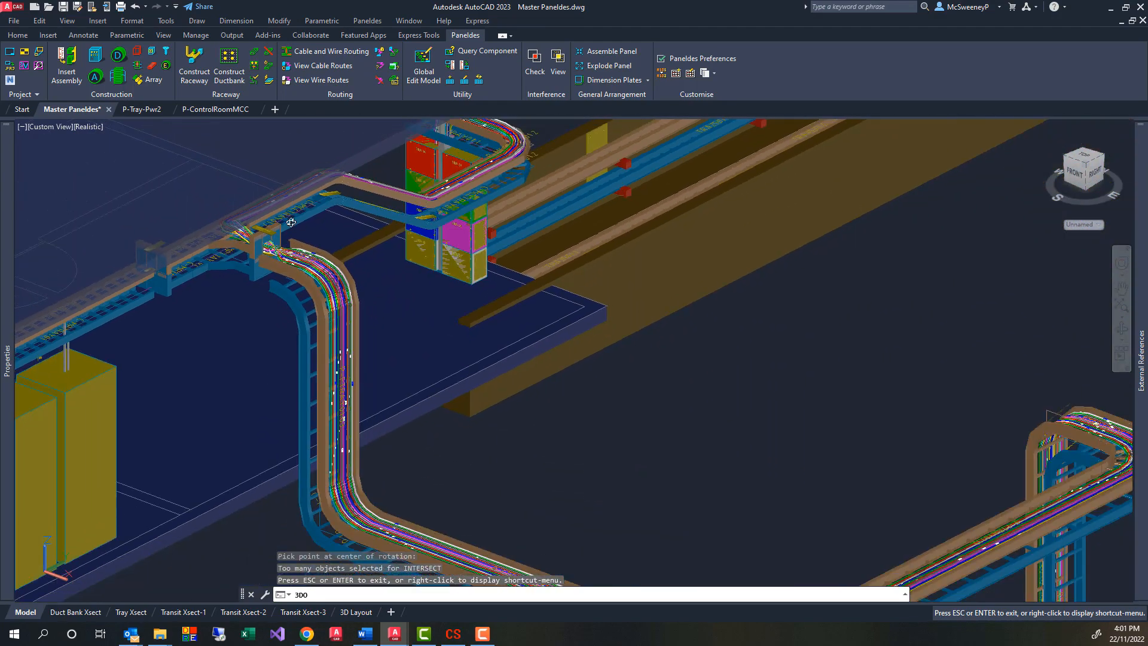
scroll(311, 226, down, 8)
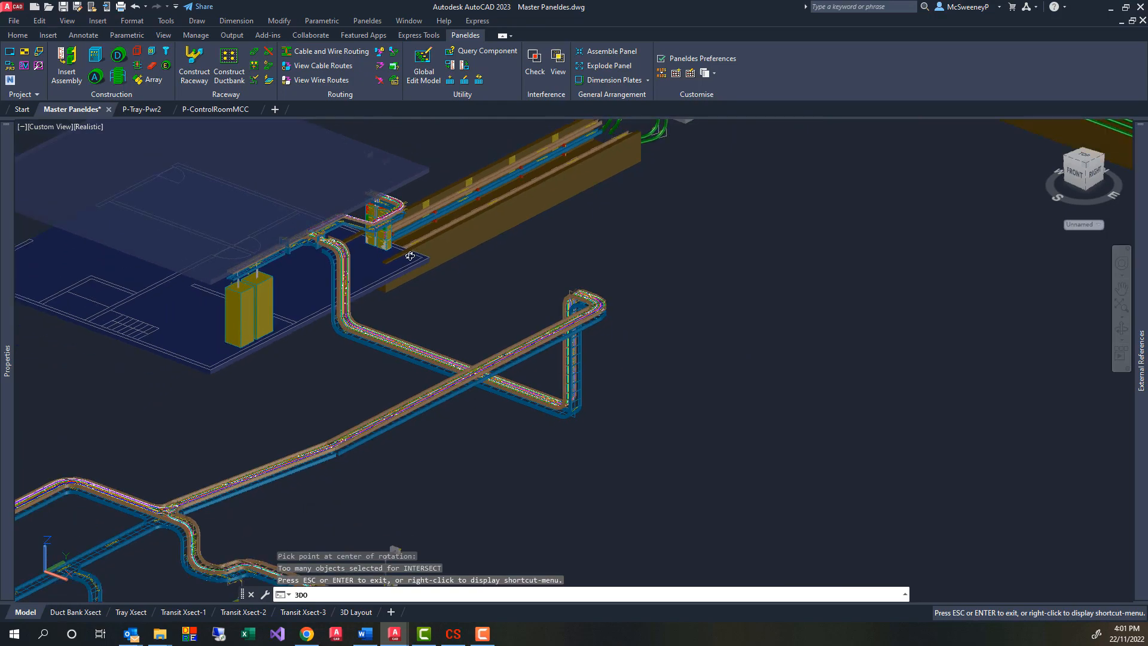
- Inspect the cables branching both ways at the tray tee near the end of the long field tray run
scroll(155, 528, up, 6)
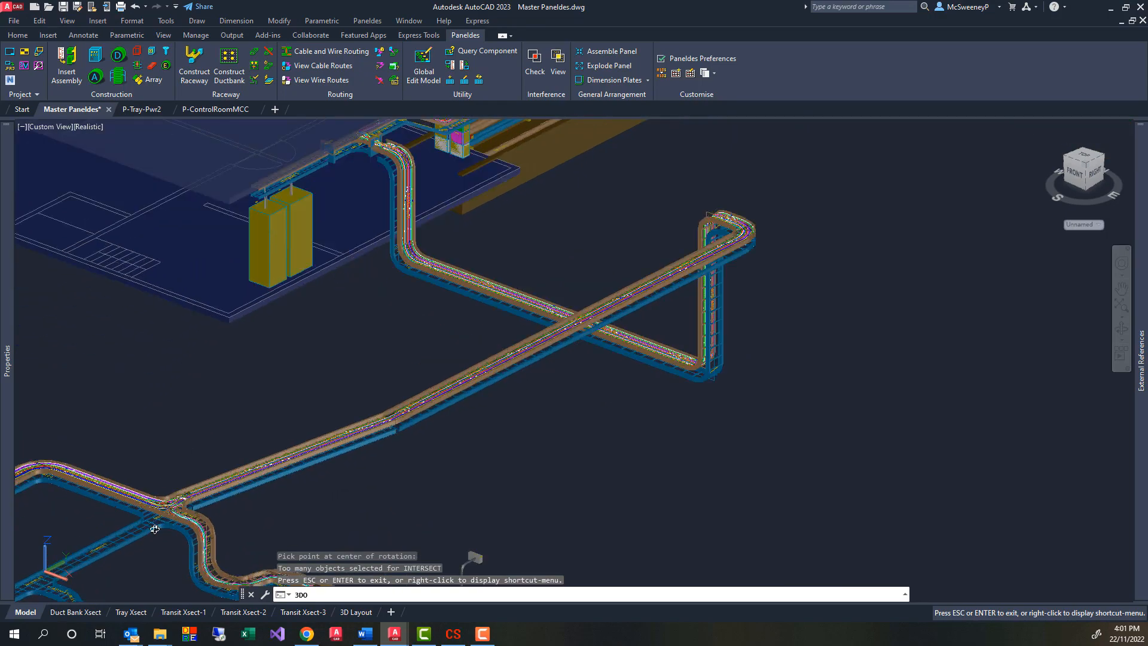
scroll(155, 528, up, 8)
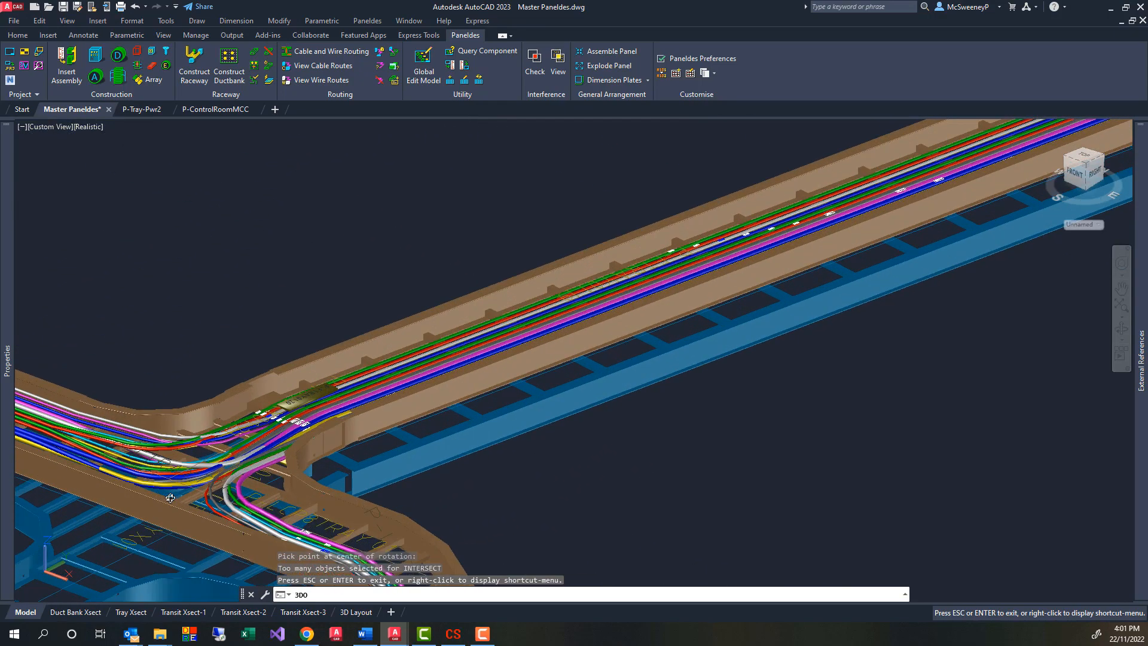
drag(259, 495, 39, 442)
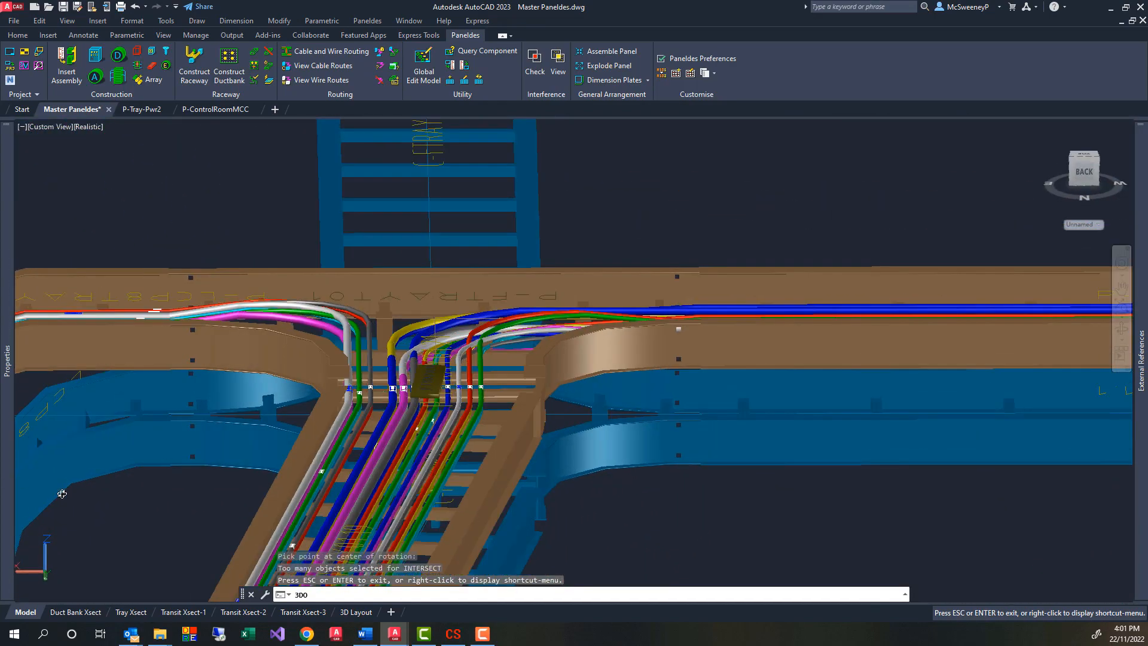
scroll(391, 499, down, 8)
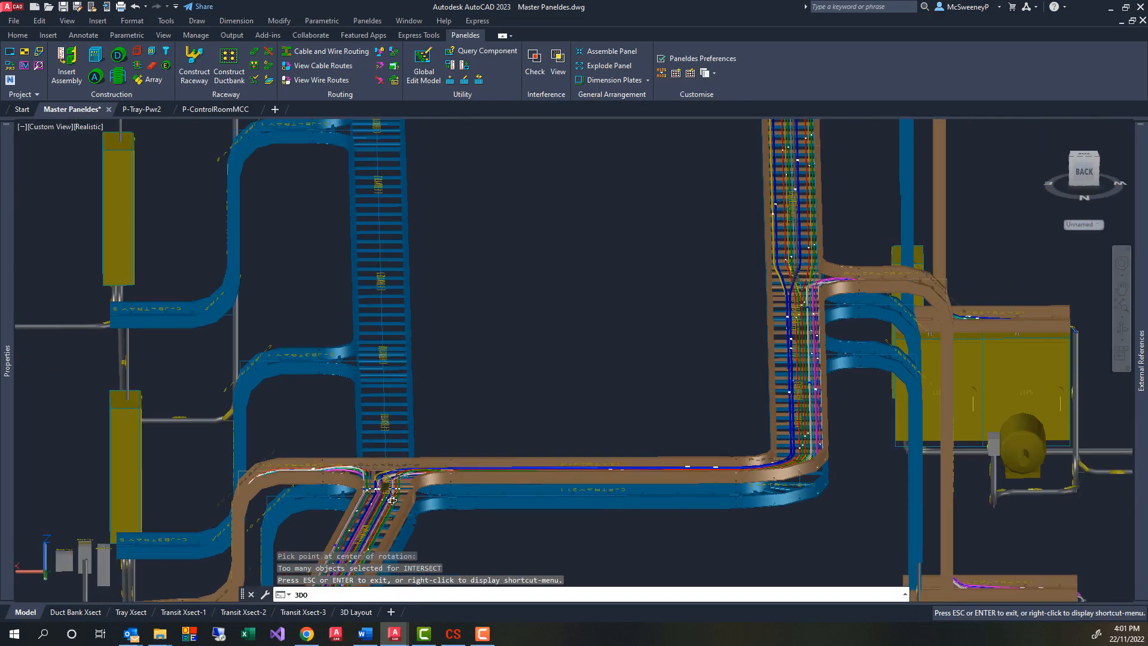
- Examine the overall tray network and the cables dropping from the tray into the panel beside the two motors
scroll(391, 500, down, 5)
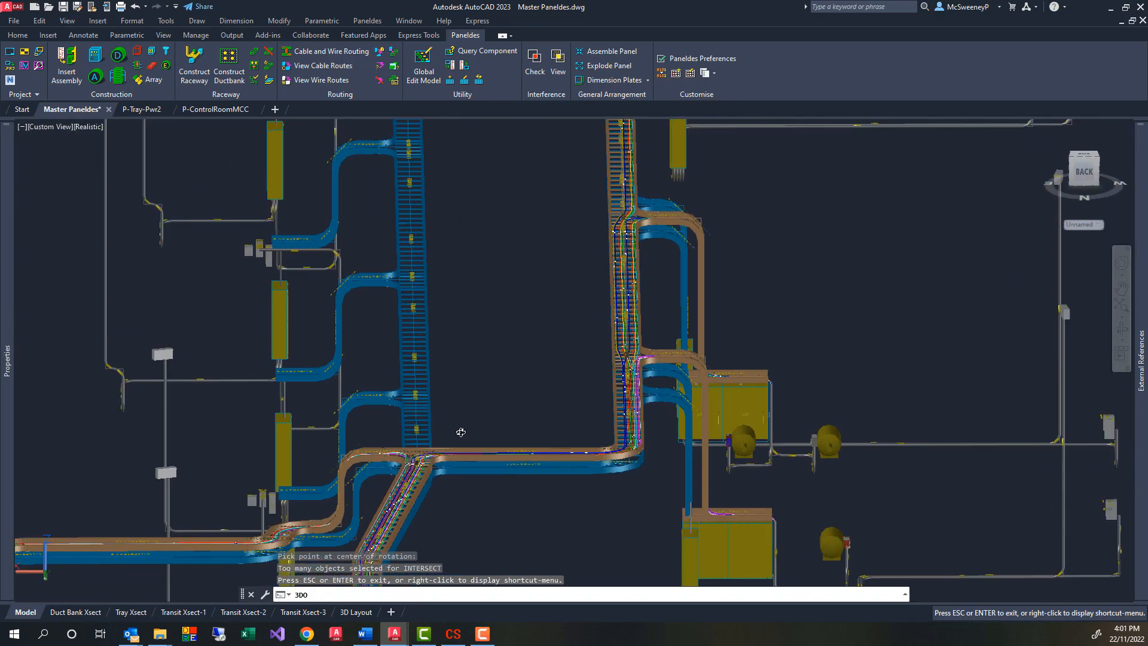
scroll(464, 429, down, 6)
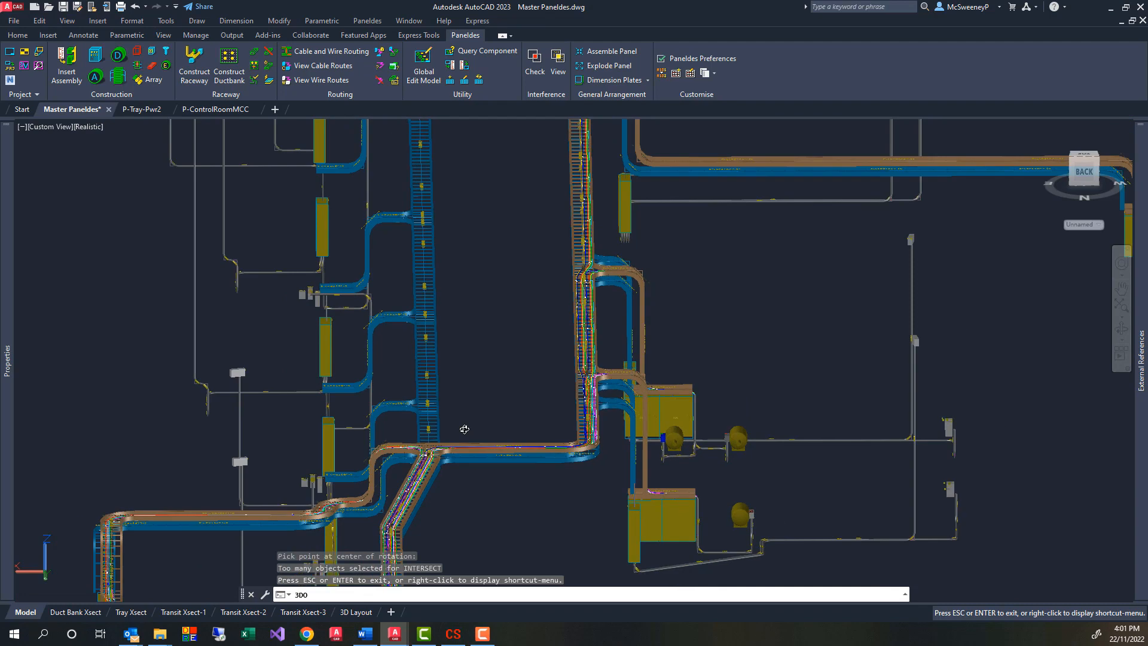
scroll(465, 429, down, 2)
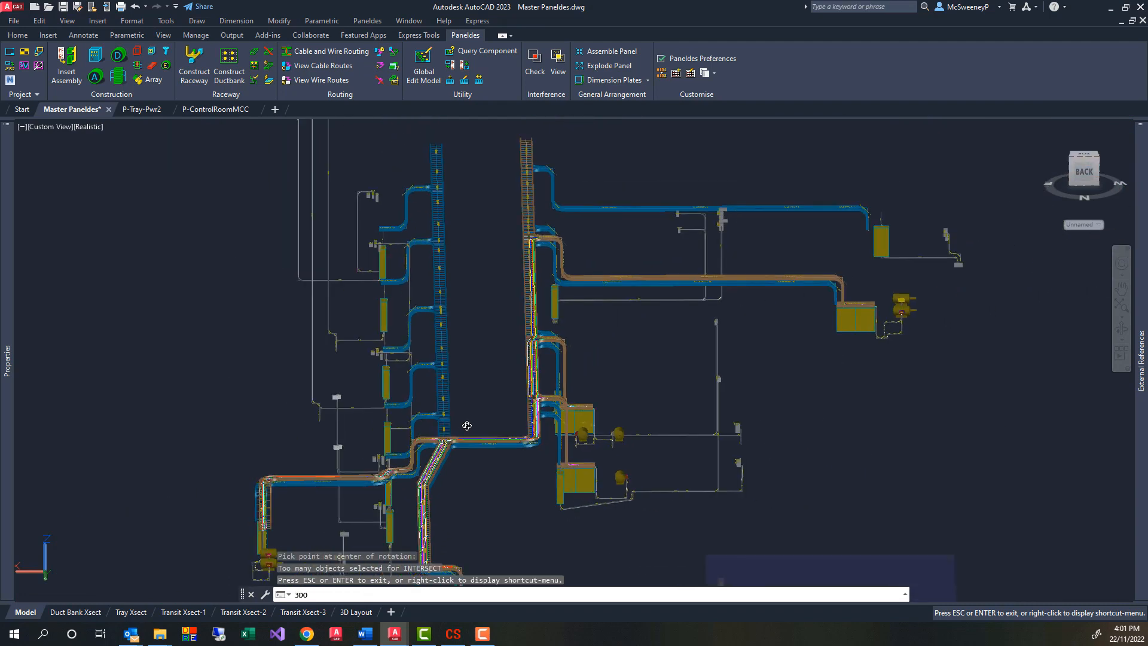
scroll(259, 568, up, 10)
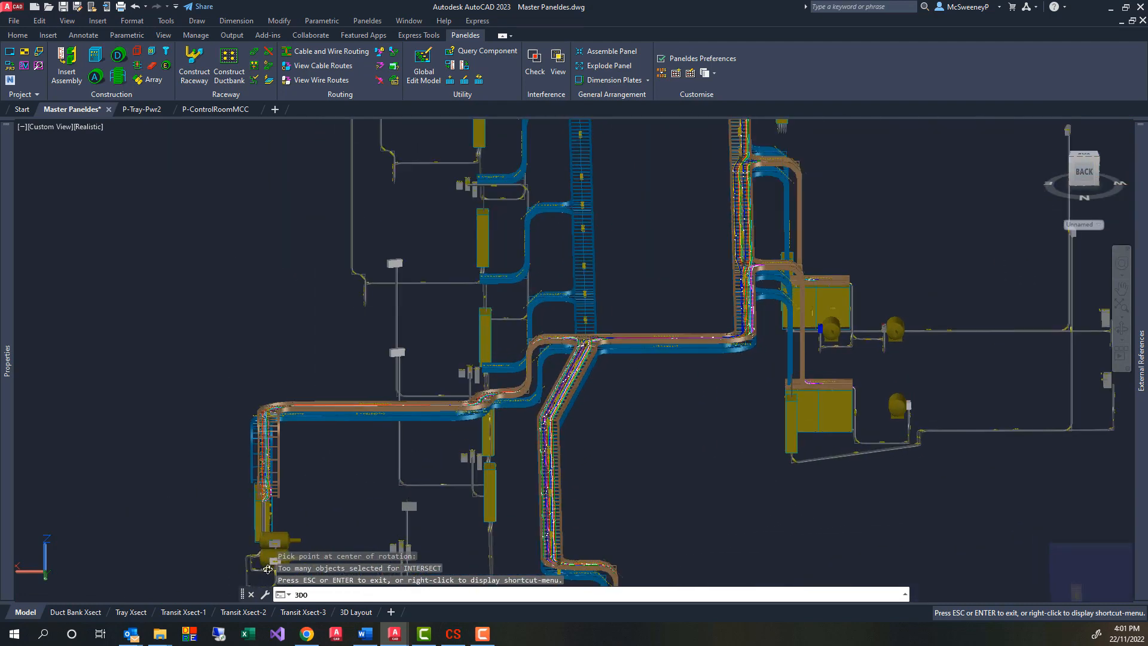
scroll(273, 545, up, 10)
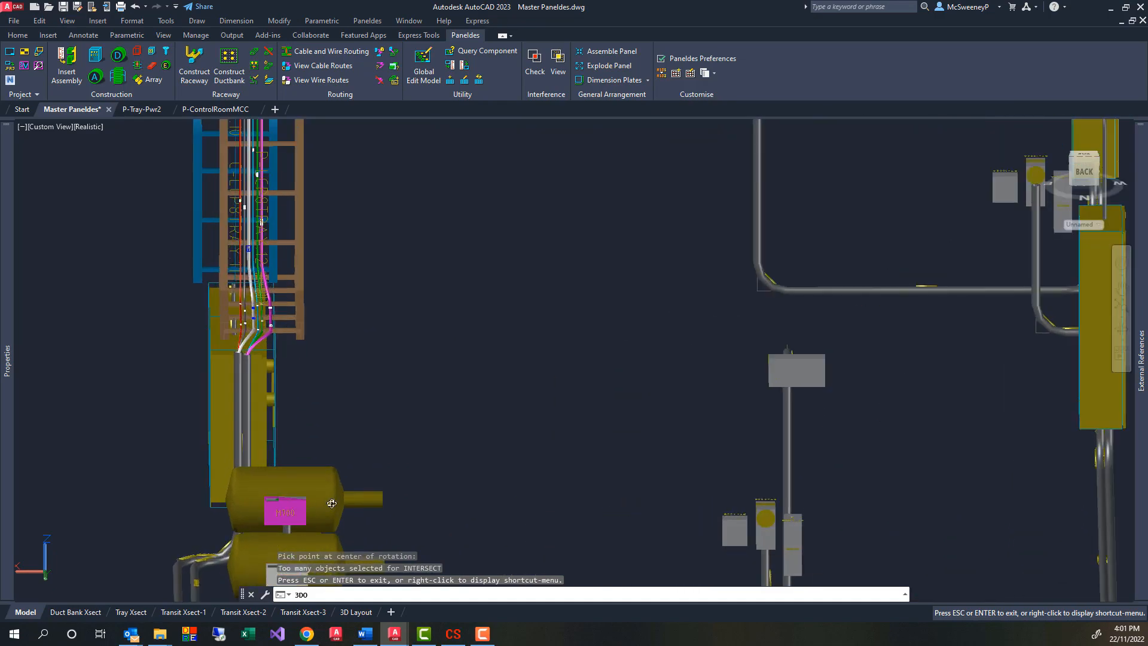
drag(272, 498, 305, 323)
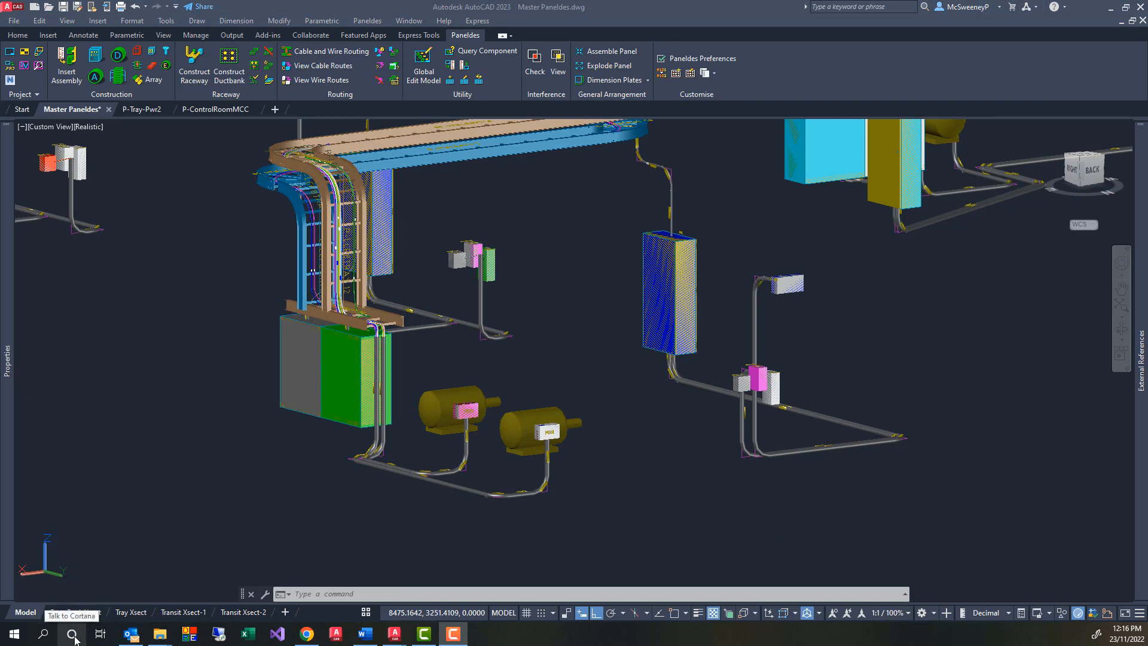
- Review the tray cross-sections on the Tray Xsect layout and the transit cross-sections on the Transit Xsect-1 layout
mouse_move(137, 615)
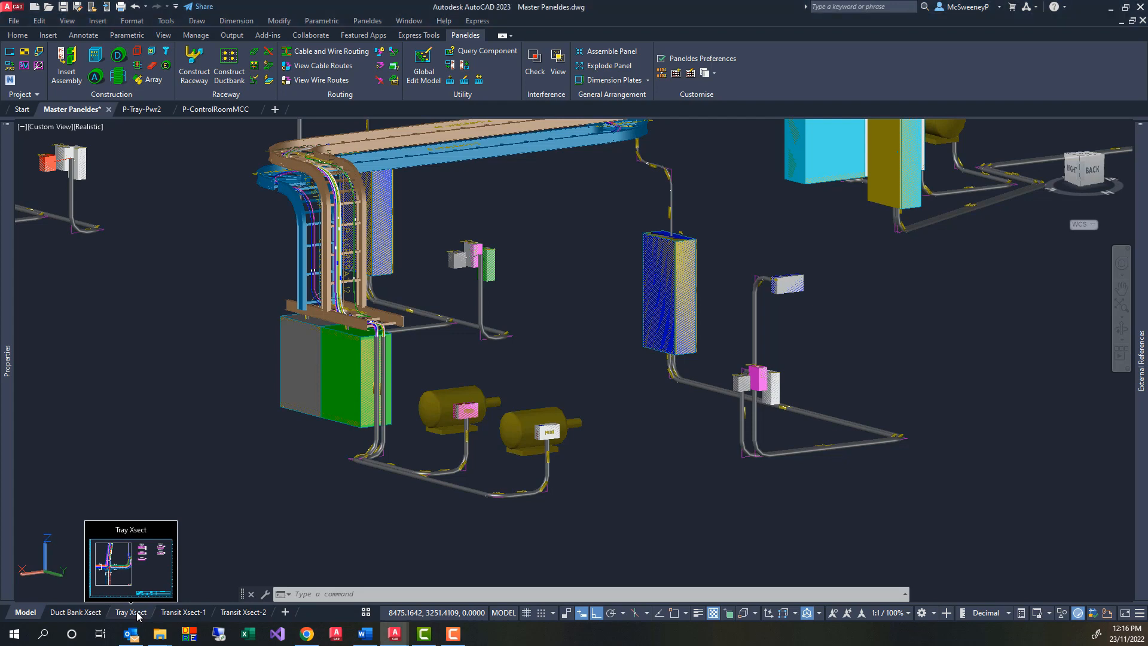
click(138, 612)
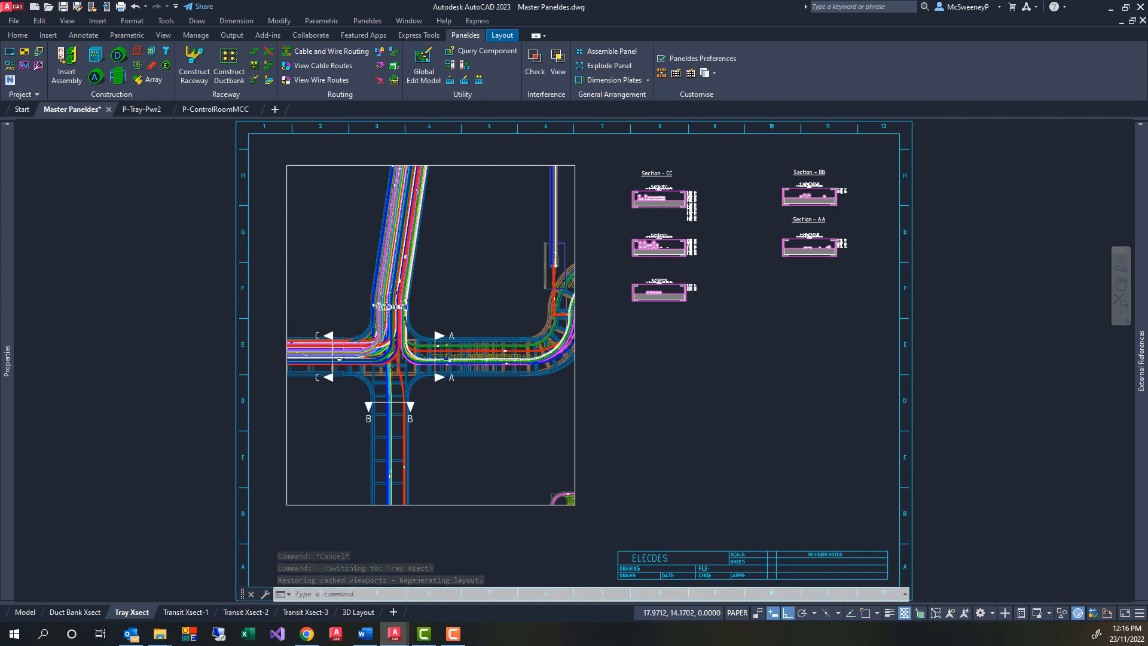
scroll(742, 200, up, 4)
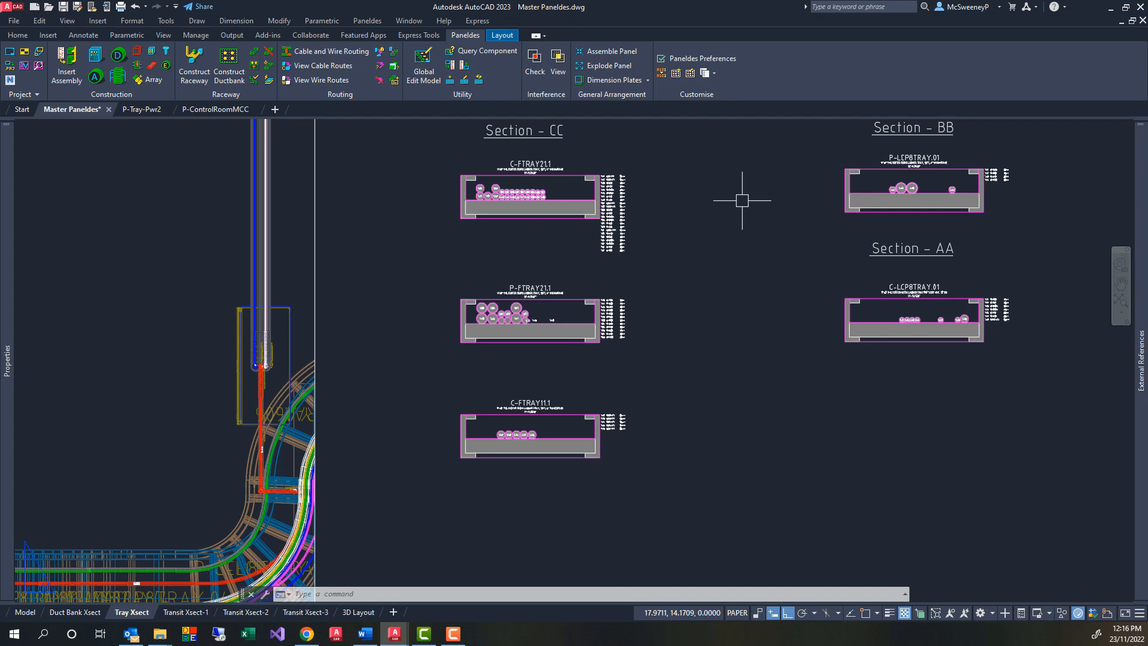
click(197, 612)
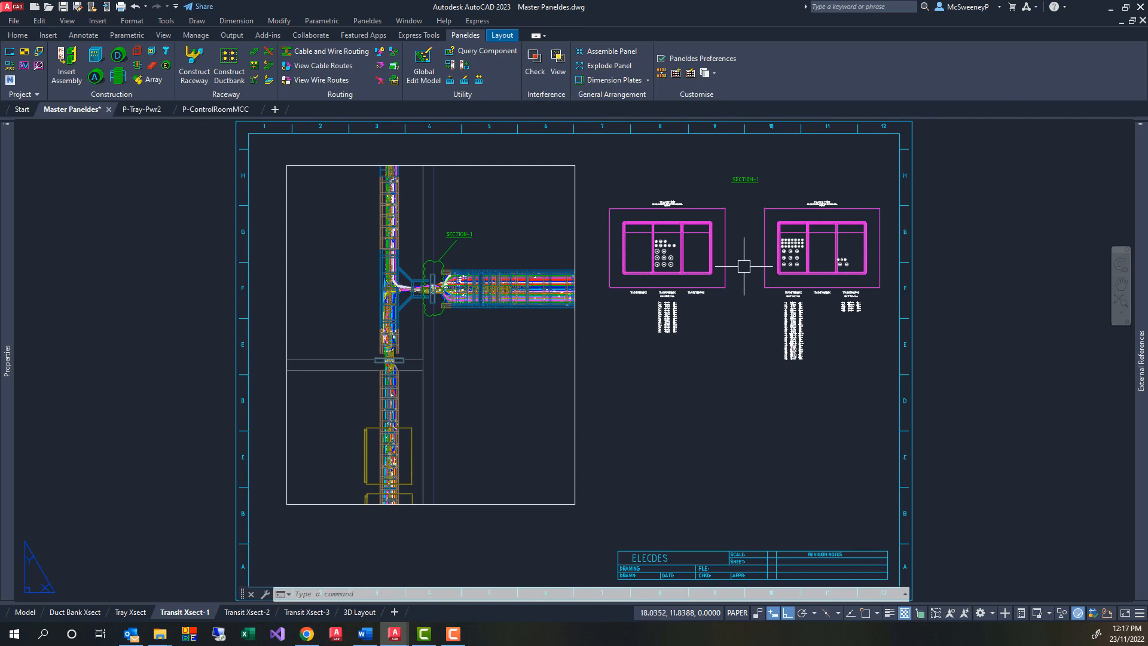
scroll(743, 263, up, 4)
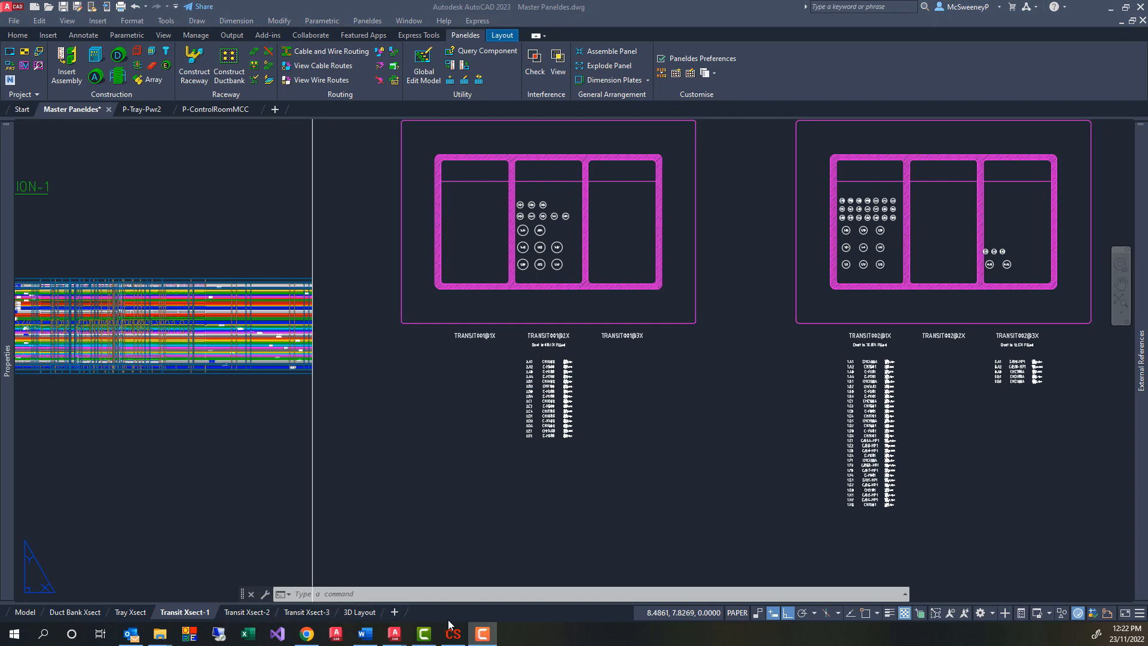
- Switch to Cable Scheduler and lock all Cables-Motors cables, C-M100 through C-M801, and their routes against autorouting
click(455, 638)
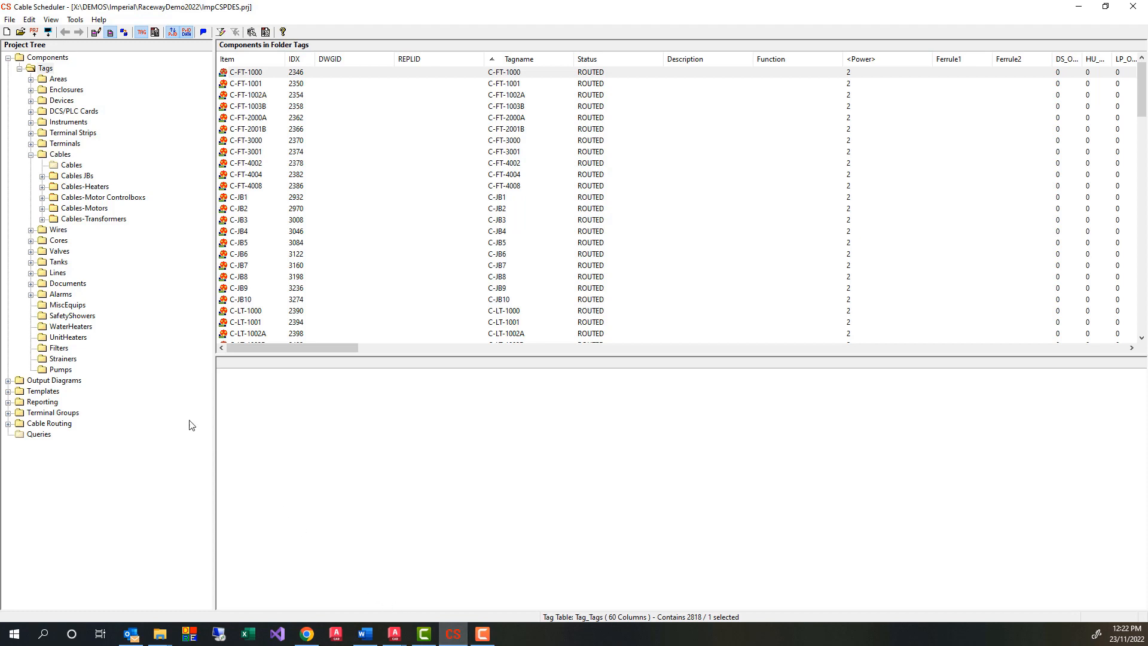
click(42, 209)
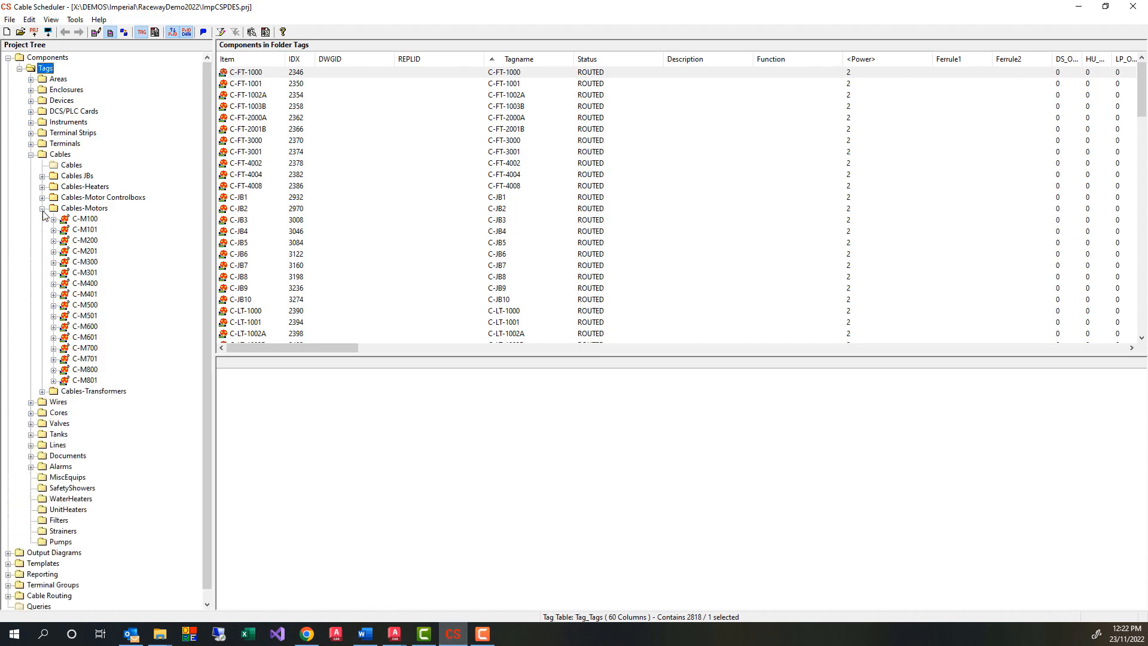
click(96, 209)
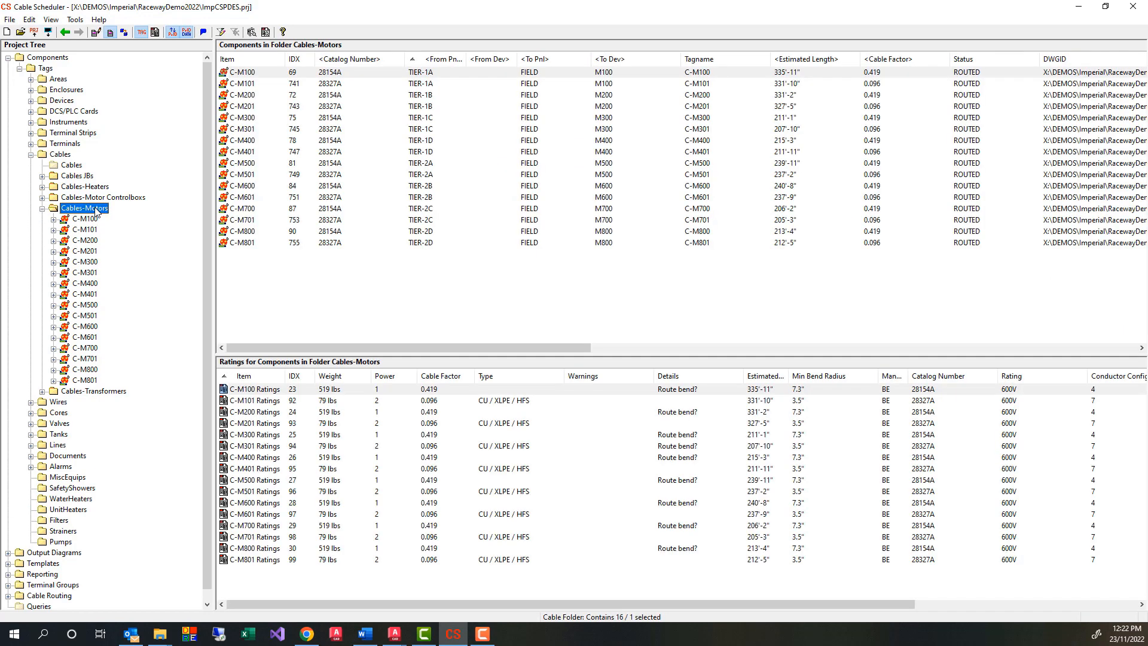
click(272, 74)
shift+click(262, 242)
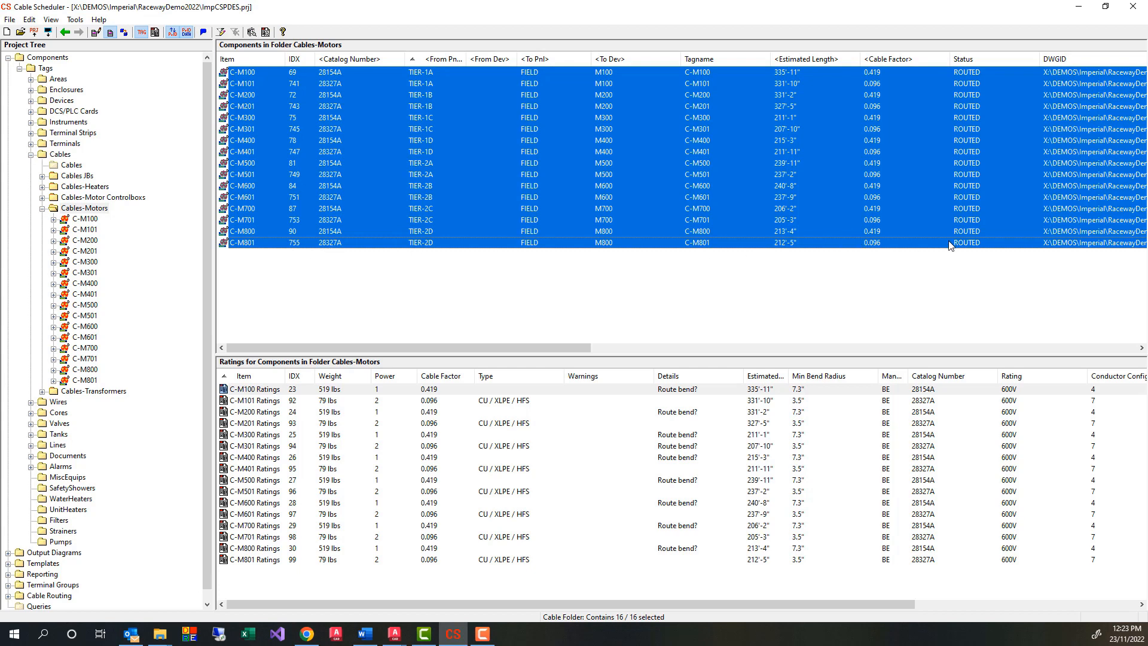
right_click(920, 201)
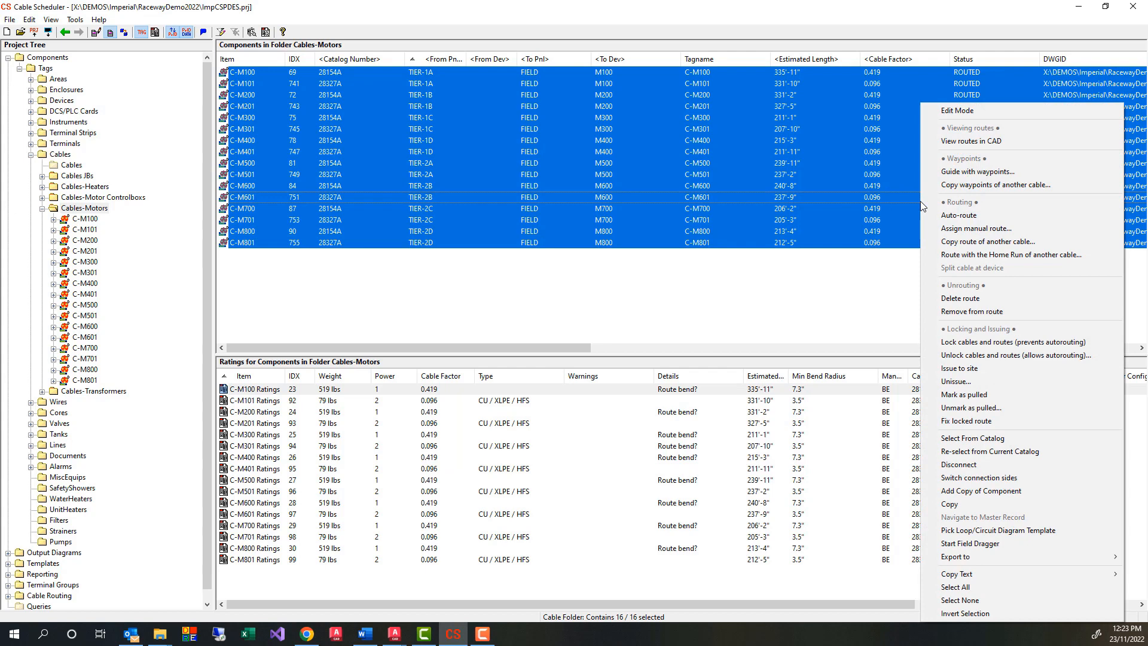
click(967, 343)
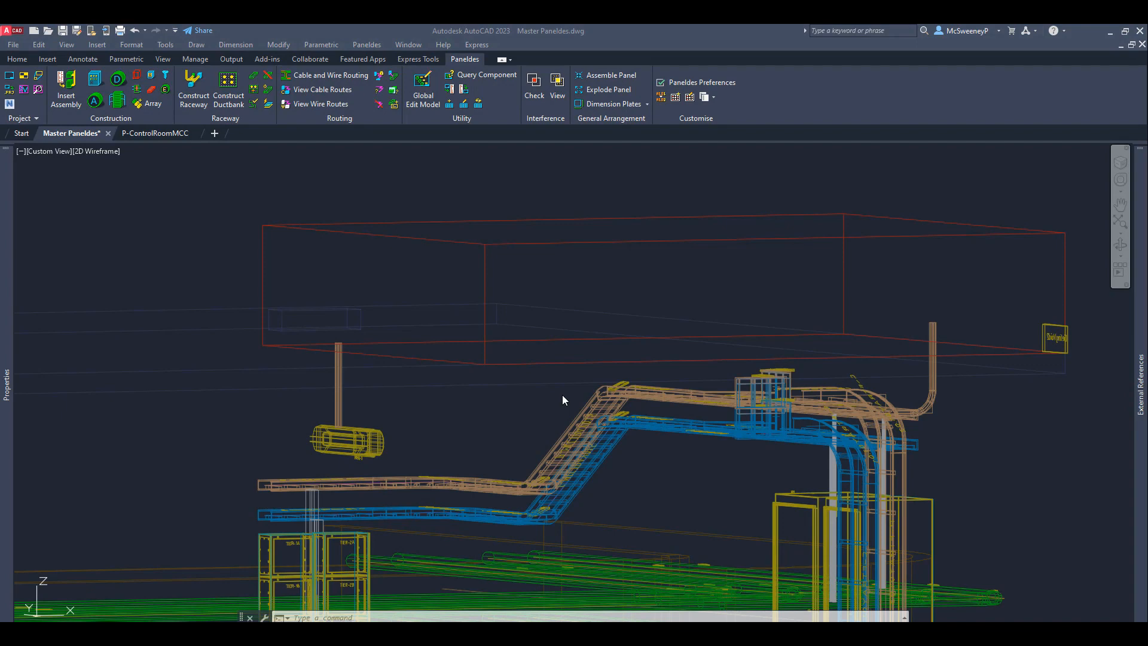
- Switch to AutoCAD and orbit the model with 3DO about a lower corner of the red box above the trays
text(3DO)
key(Return)
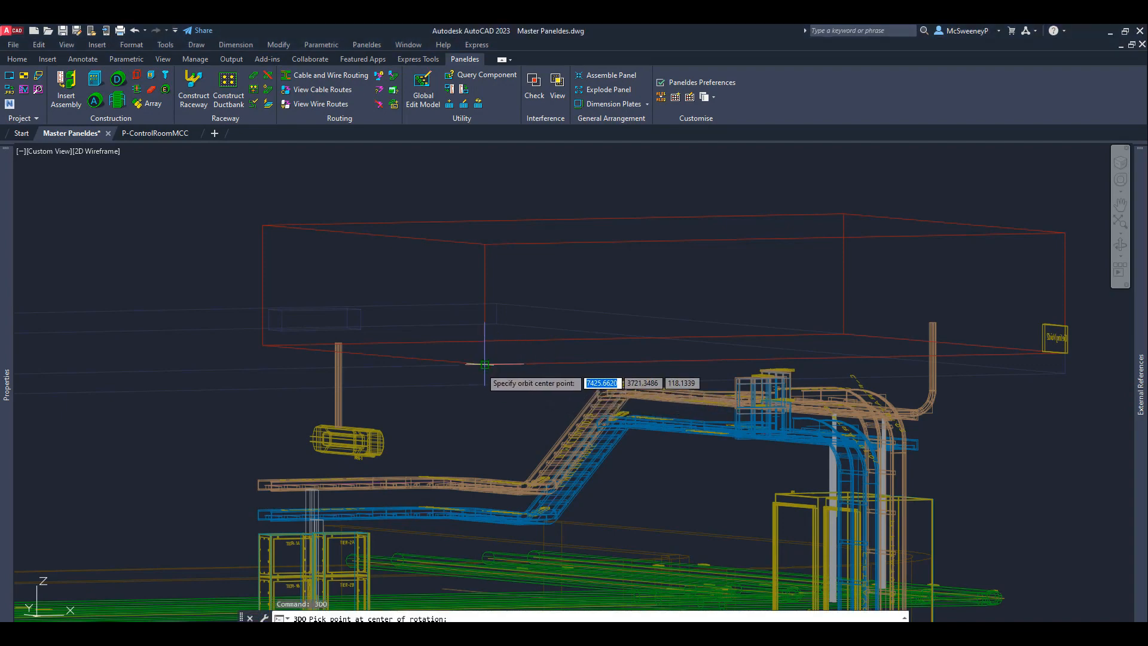
click(484, 373)
mouse_move(483, 372)
mouse_down()
mouse_move(433, 362)
mouse_move(494, 371)
mouse_up()
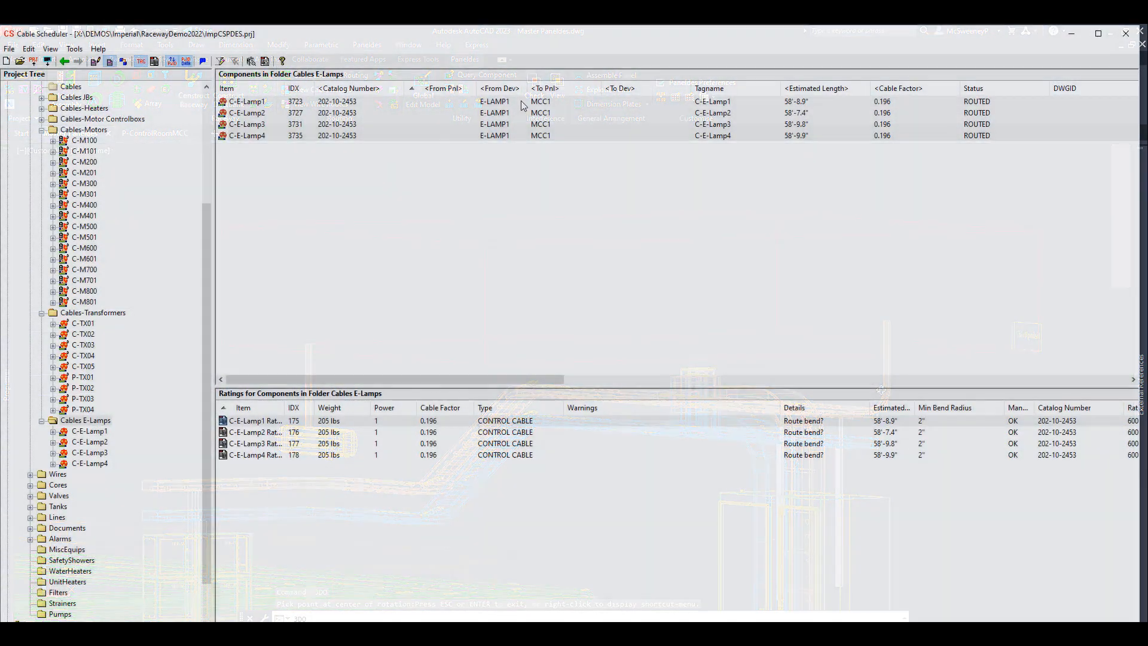
- Switch to Cable Scheduler and view the routes of cables C-E-Lamp1 through C-E-Lamp4 in CAD
click(522, 105)
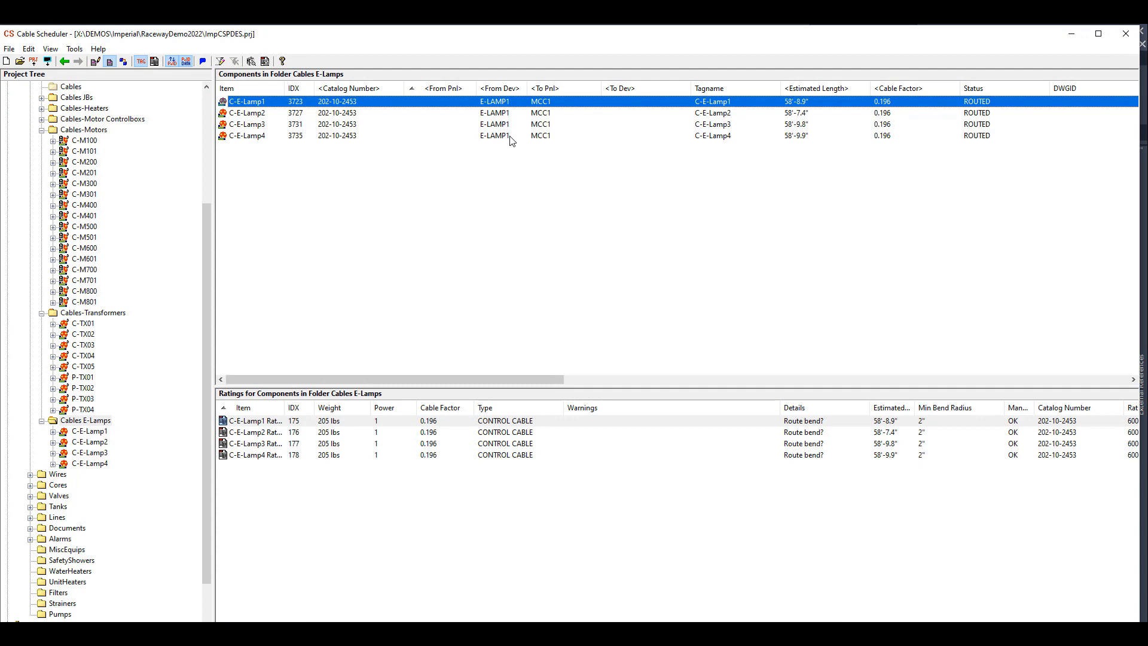
shift+click(512, 136)
right_click(517, 124)
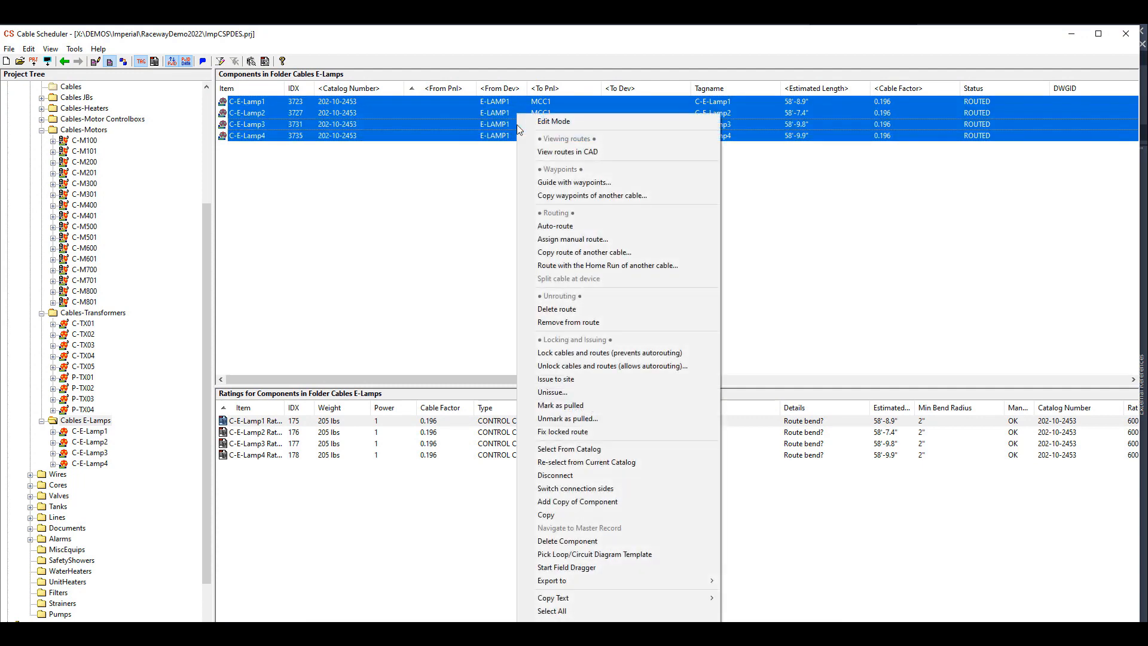
click(545, 154)
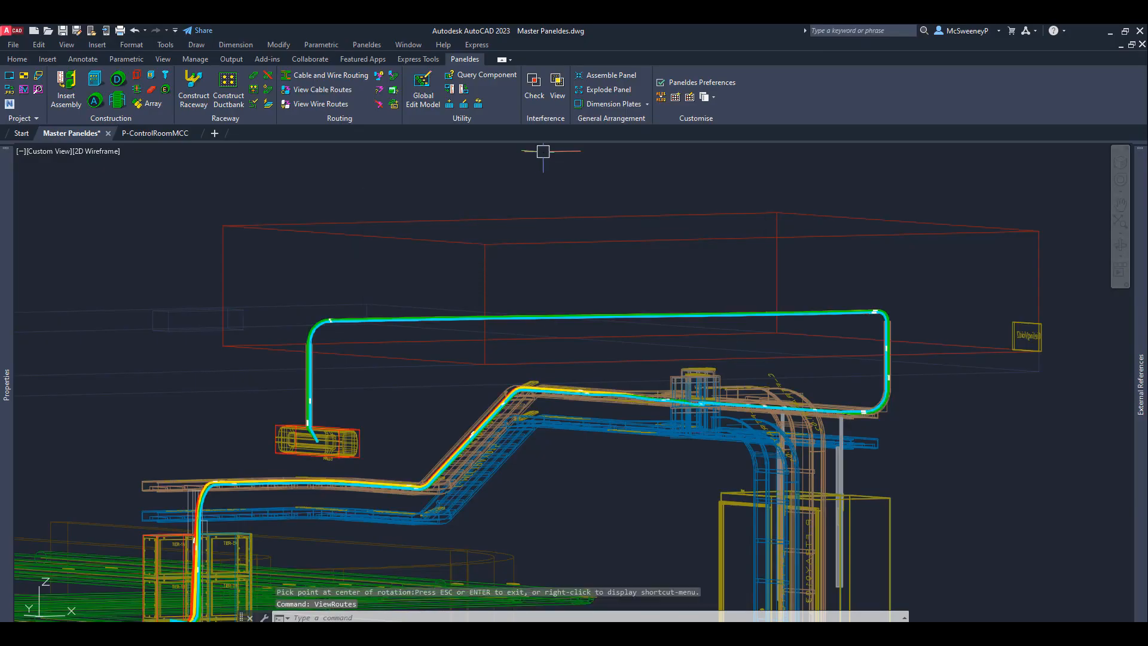
- Orbit the model to examine the lamp cables crossing the red box between the tray conduit and the lamp
click(354, 364)
drag(338, 345, 789, 396)
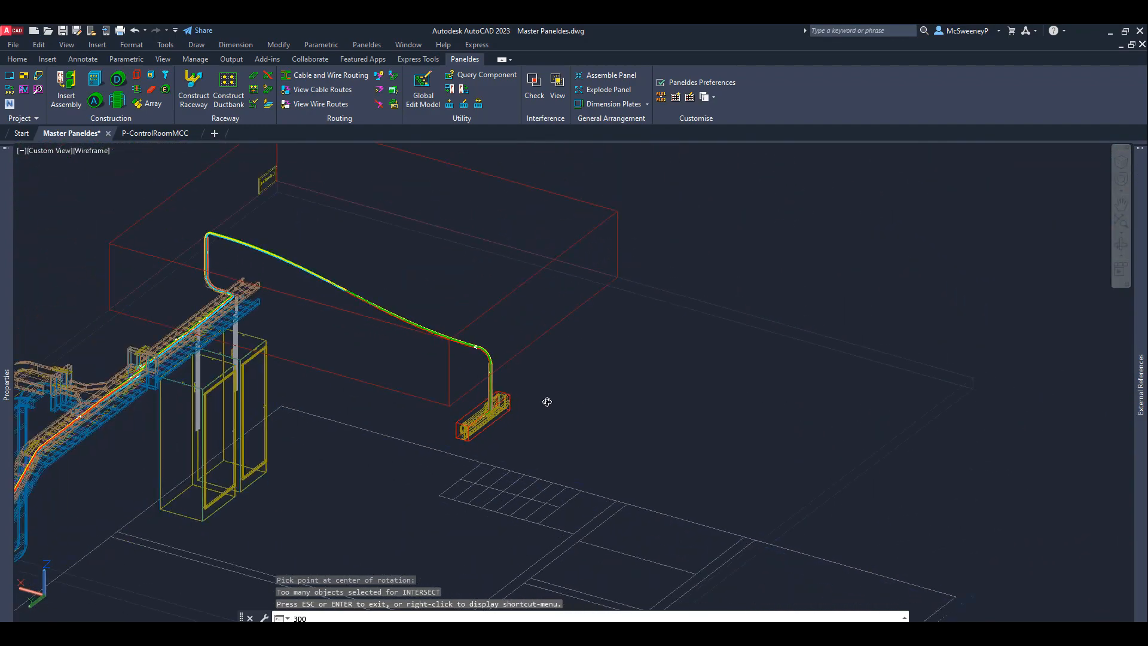
drag(305, 367, 237, 333)
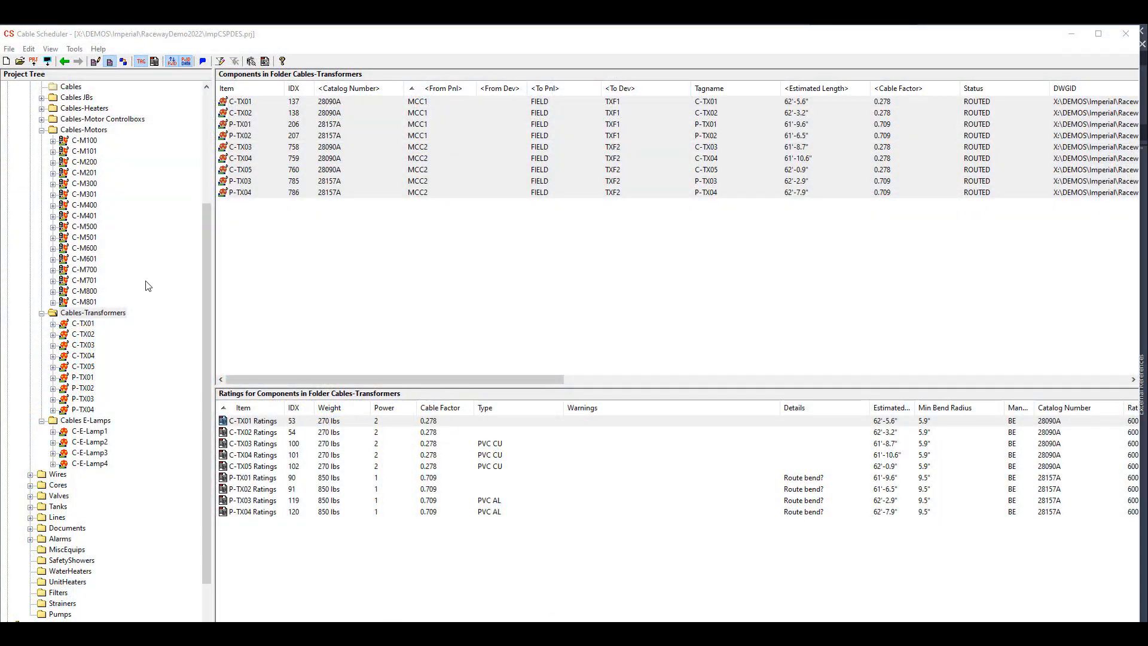
- In Cable Scheduler, select all cables in the Cables-Transformers folder and view their routes in CAD
click(124, 314)
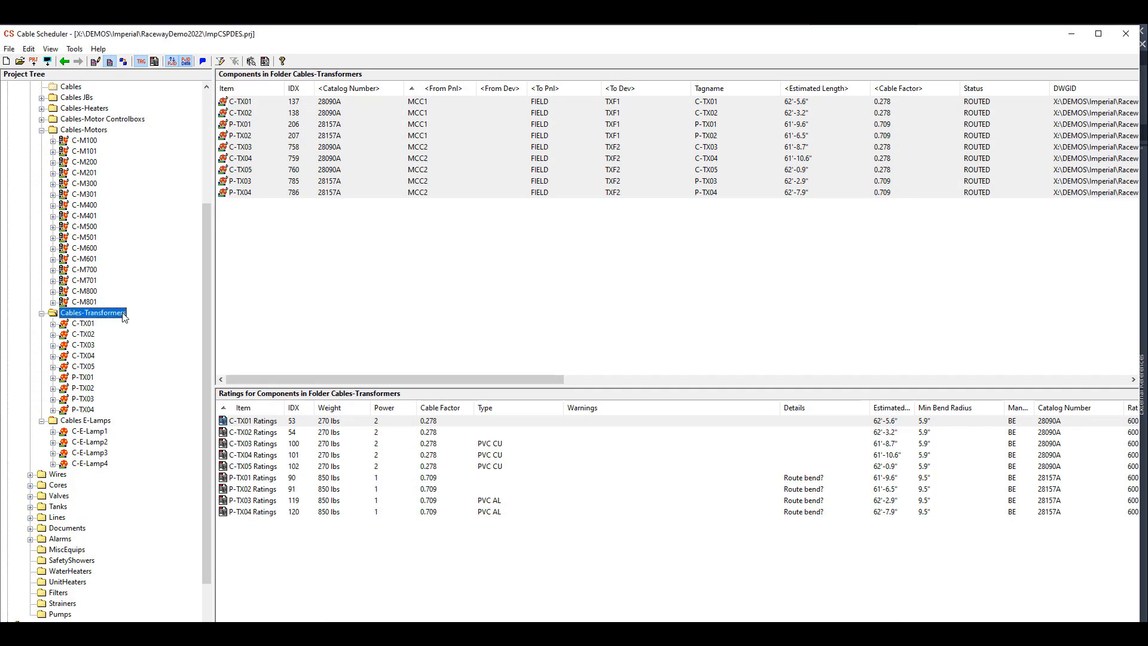
click(252, 102)
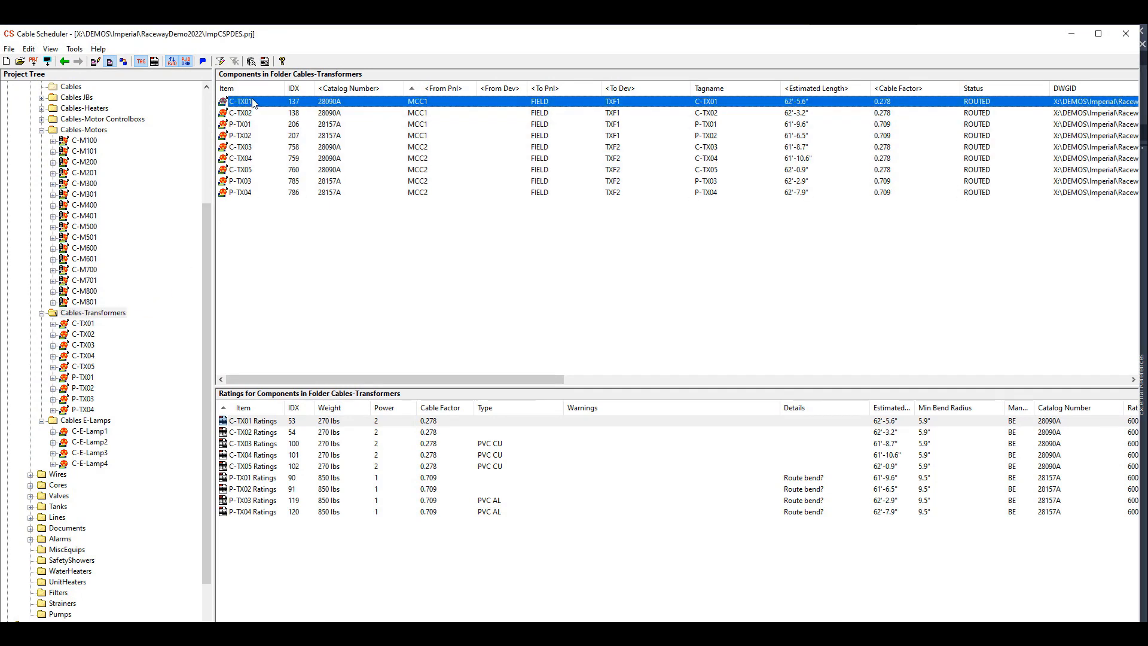
shift+click(251, 194)
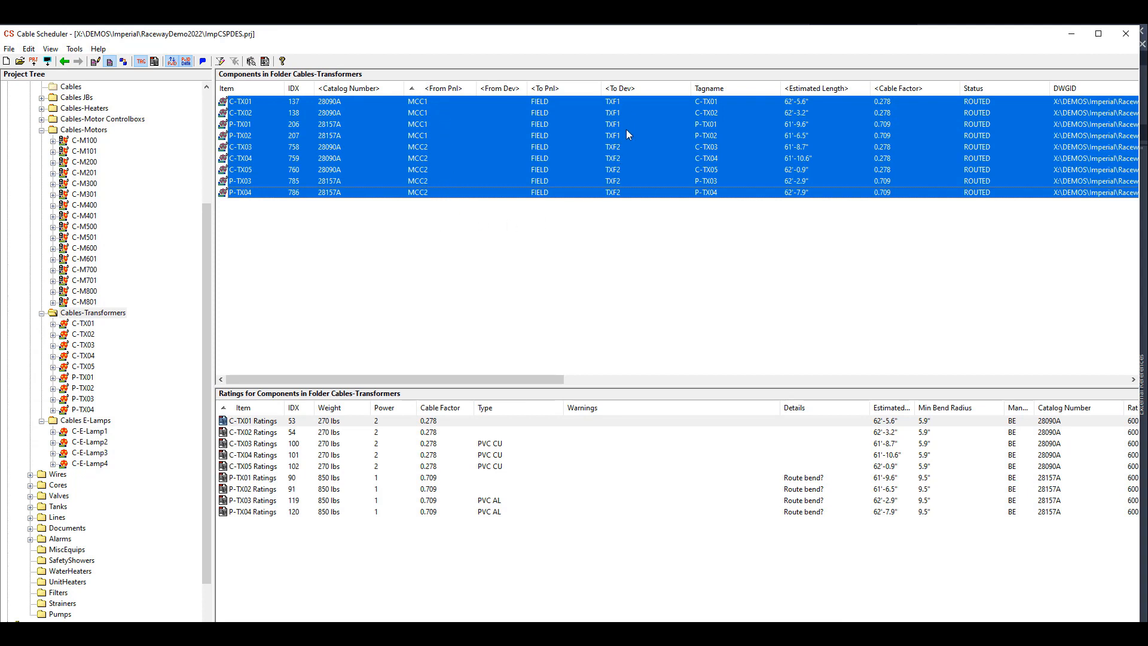
right_click(624, 192)
click(662, 167)
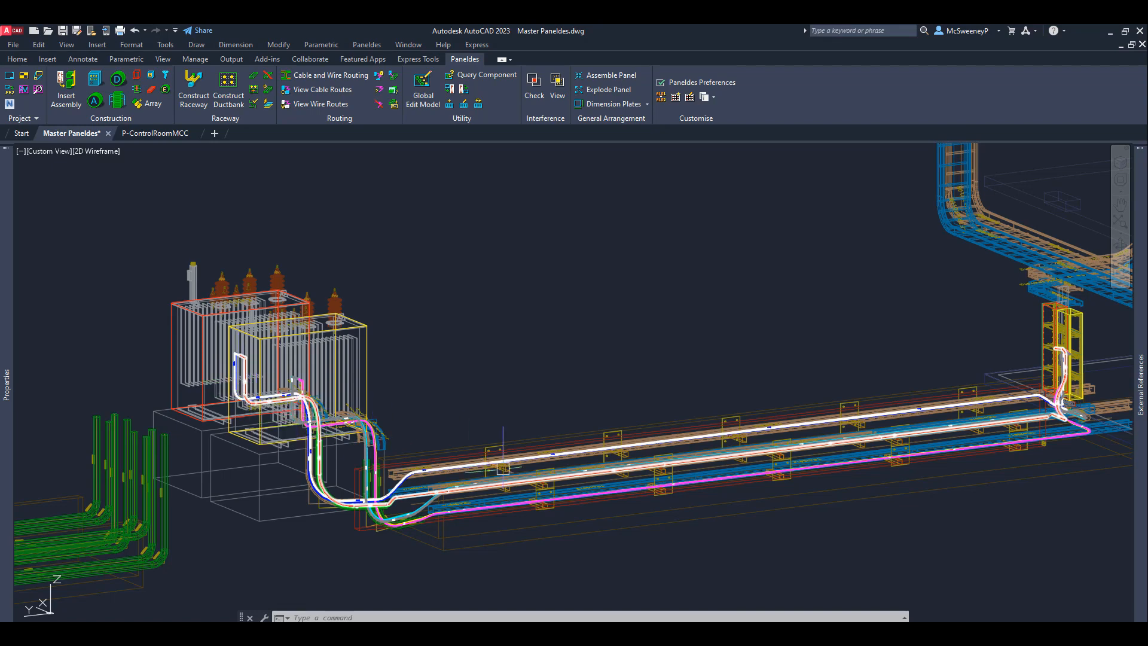
- Orbit the model with 3DO about the long tray run to examine the cables between the two transformers and the MCC
key(space)
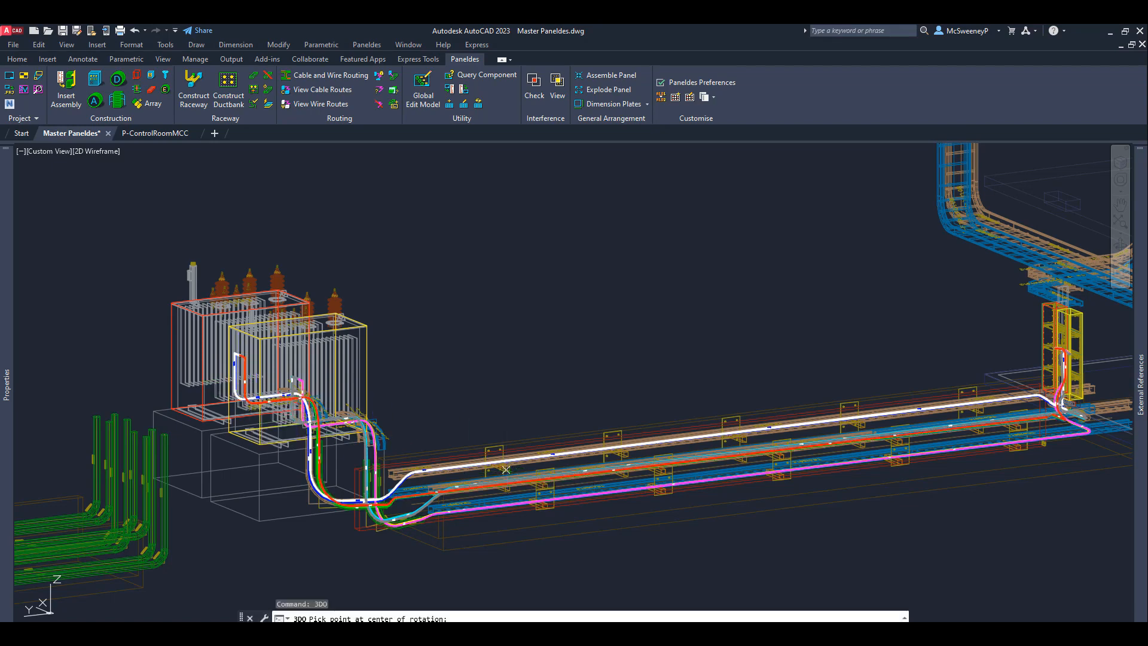
click(508, 472)
mouse_move(517, 479)
mouse_down()
mouse_move(479, 562)
mouse_move(474, 627)
mouse_up()
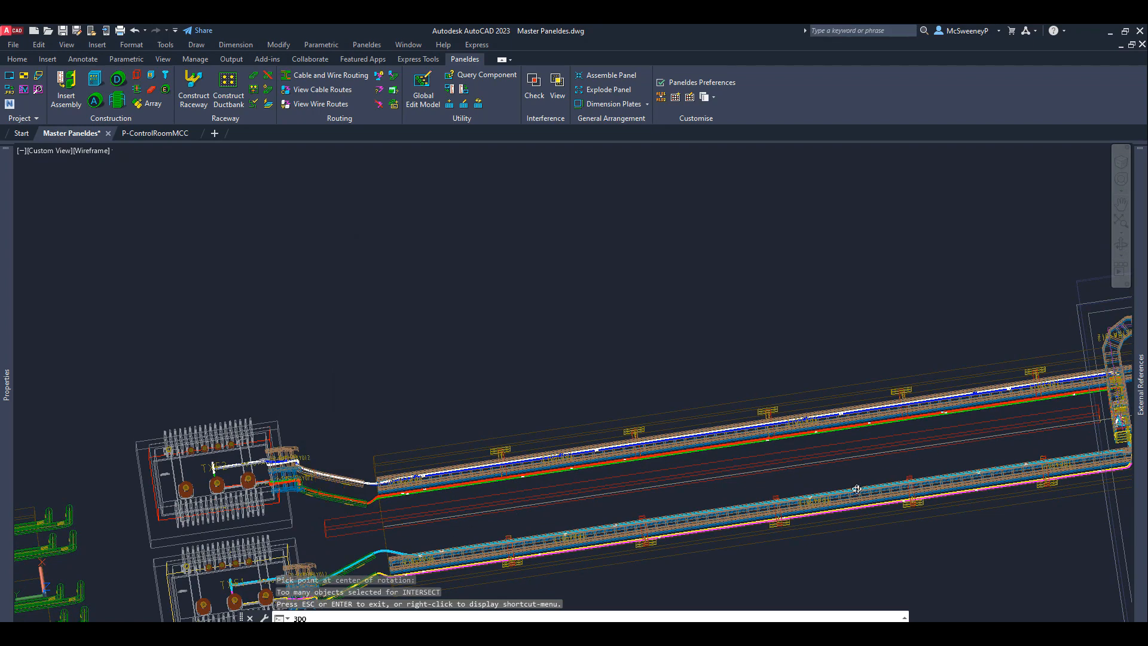
drag(758, 519, 739, 493)
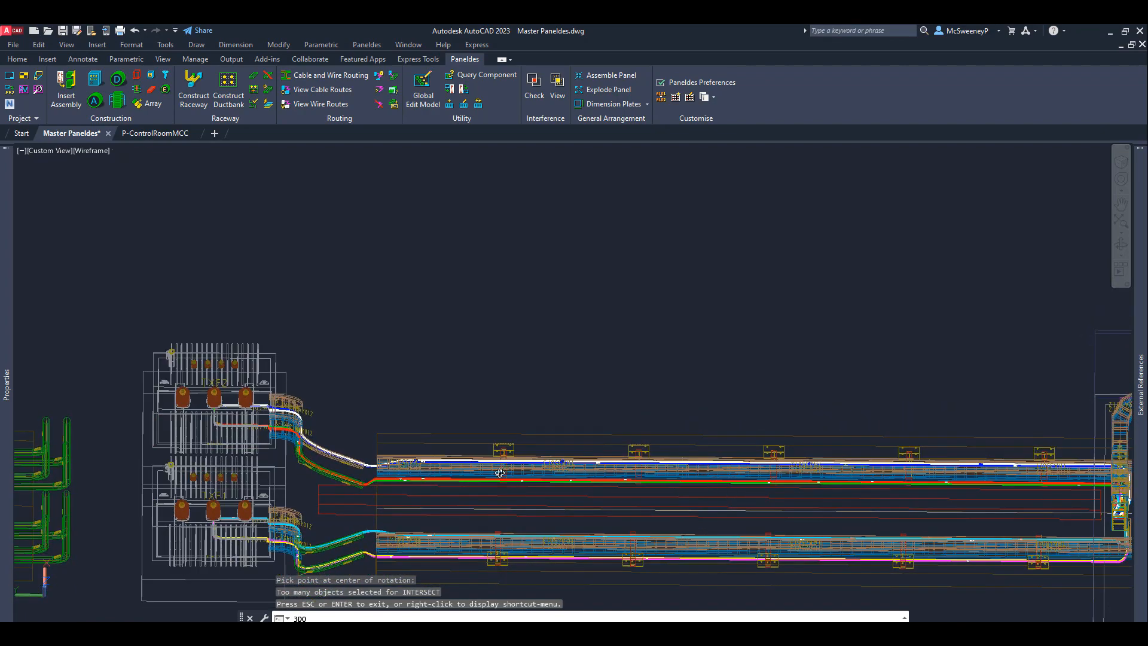
scroll(499, 473, down, 2)
scroll(971, 497, up, 5)
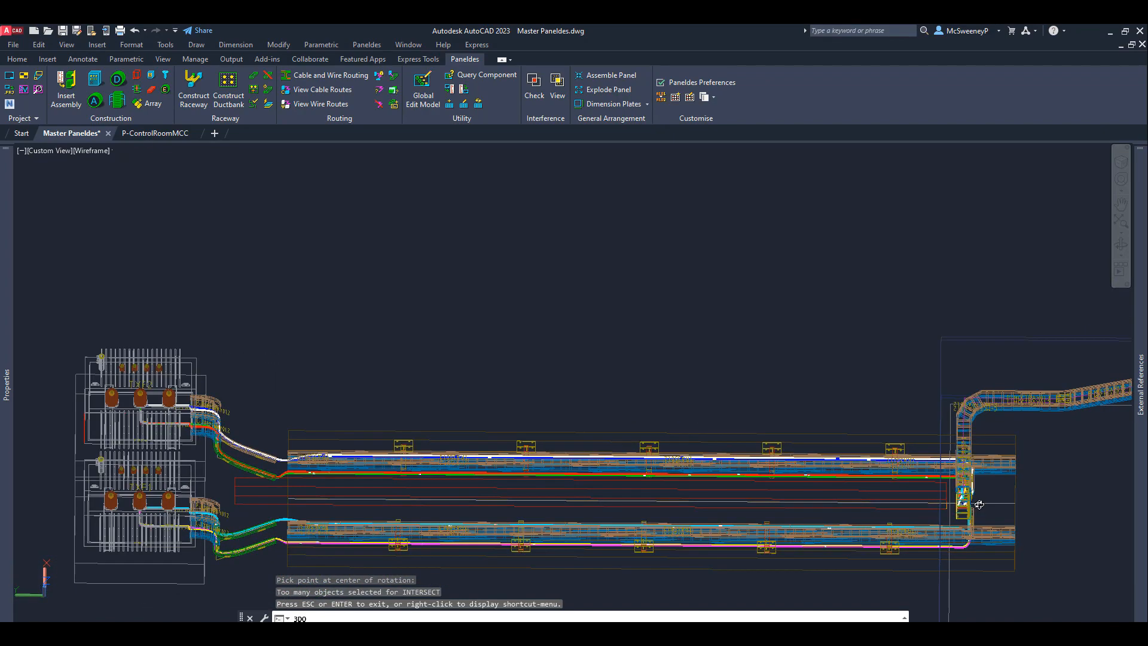
- Inspect the transformer cables and their tags where they rise past TRANSIT005 into the MCC beside TIER-1D
drag(967, 510, 814, 435)
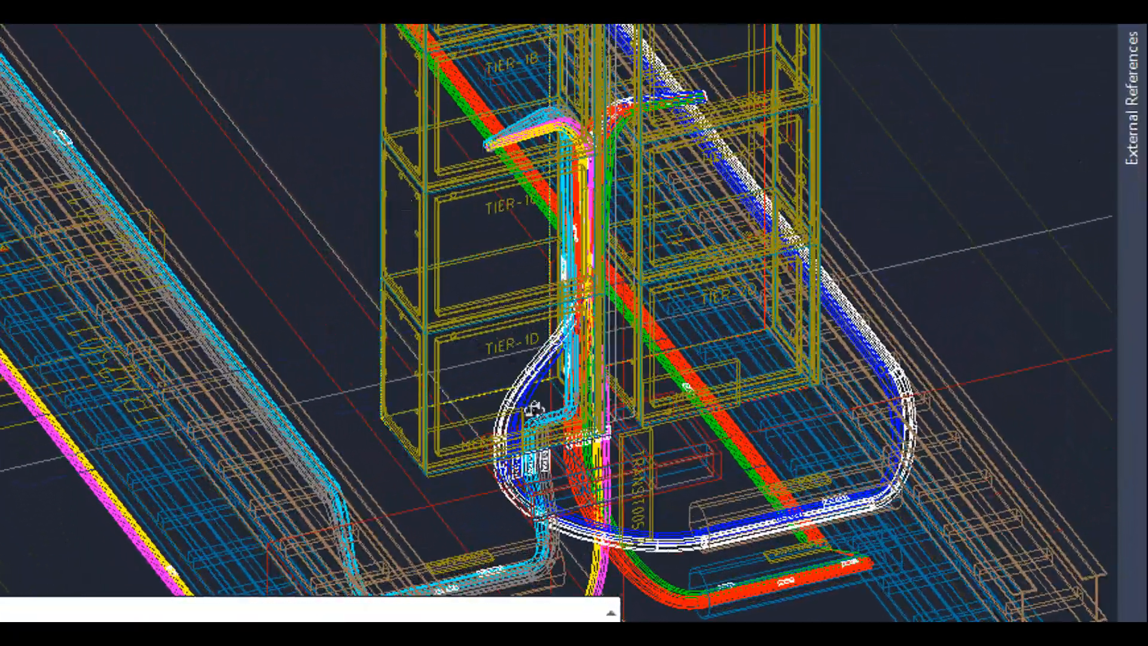
scroll(534, 410, up, 6)
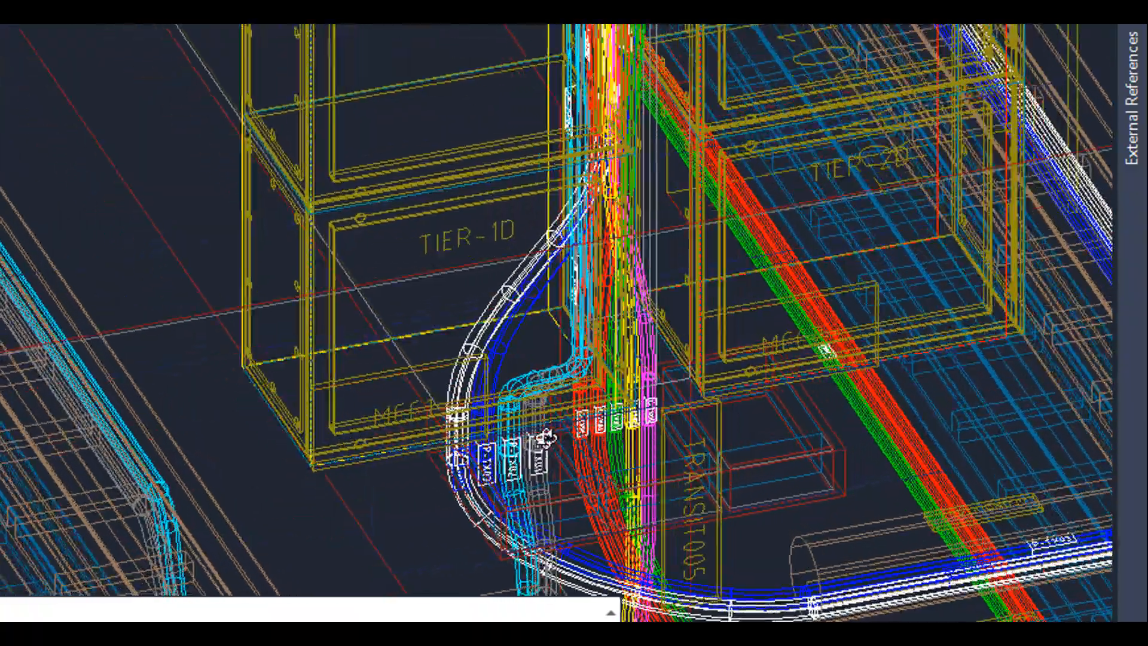
drag(545, 439, 199, 375)
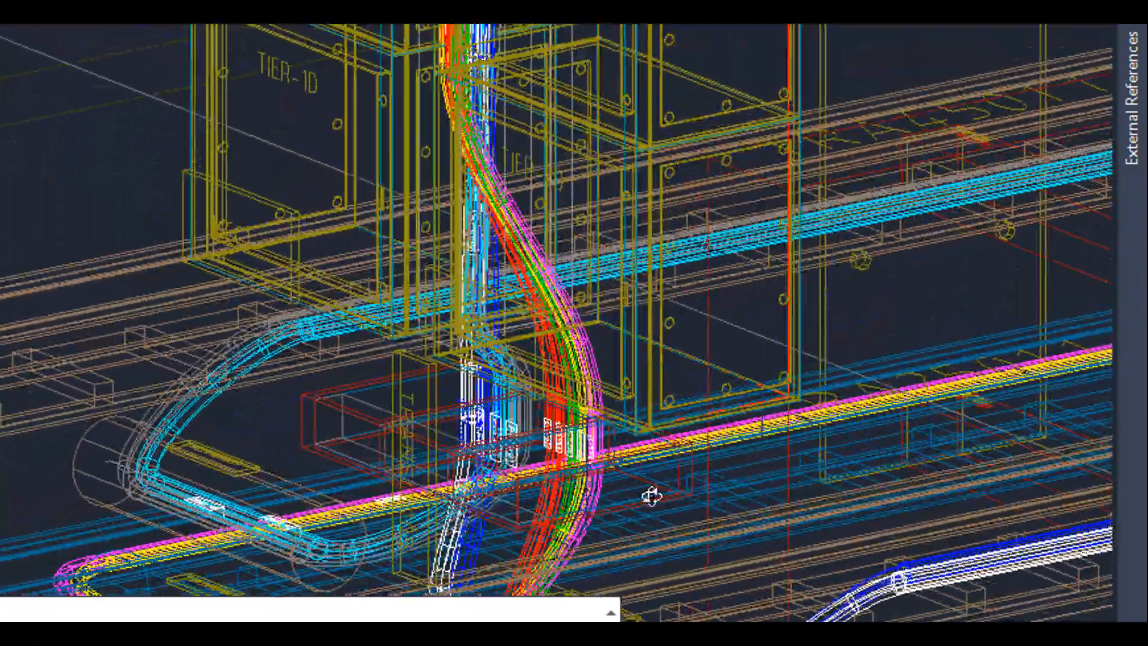
- Examine the transformer cables beside the MCC from another angle, and inspect SECTION-3 of TRANSIT005 on the layout sheet
scroll(652, 497, up, 2)
drag(653, 495, 145, 523)
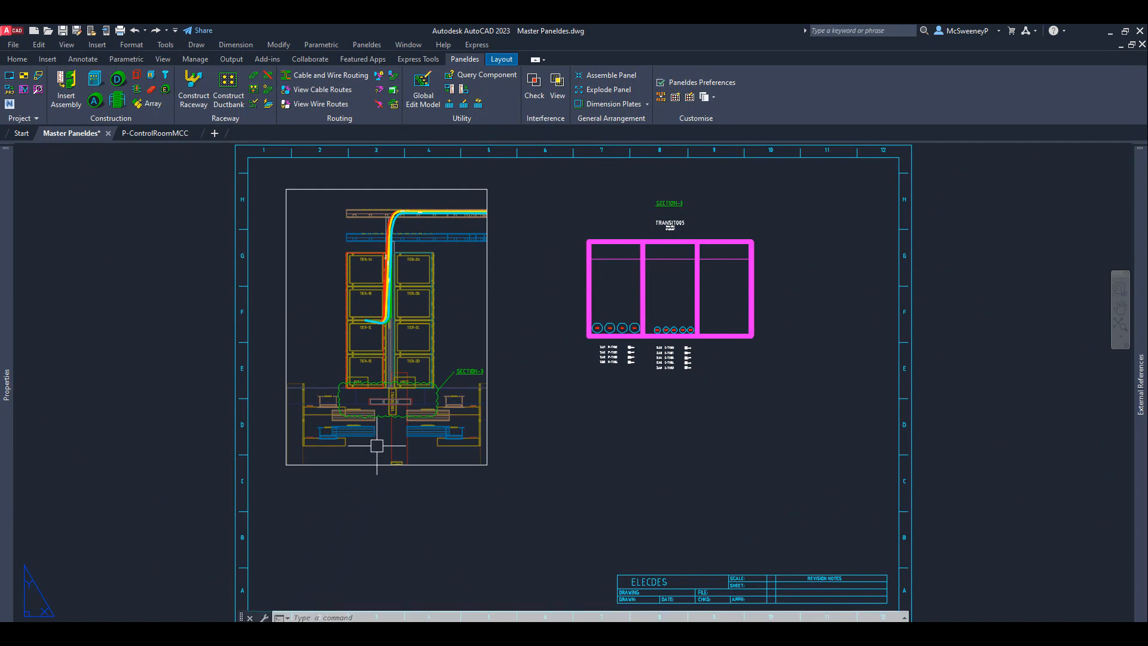
scroll(393, 406, up, 6)
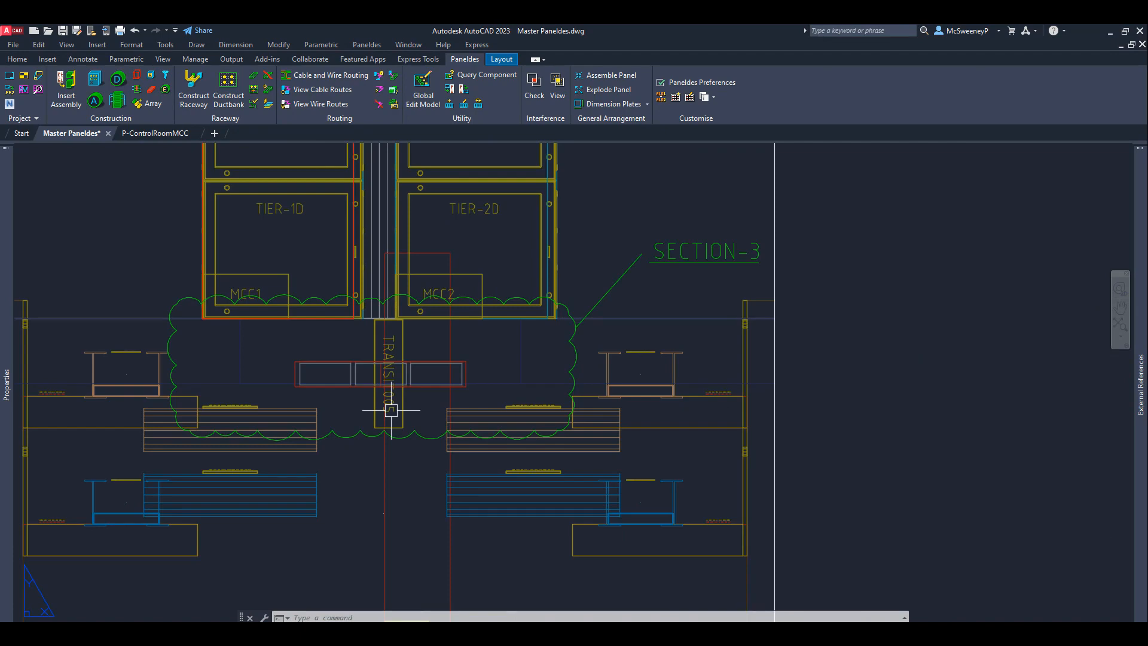
scroll(391, 410, down, 6)
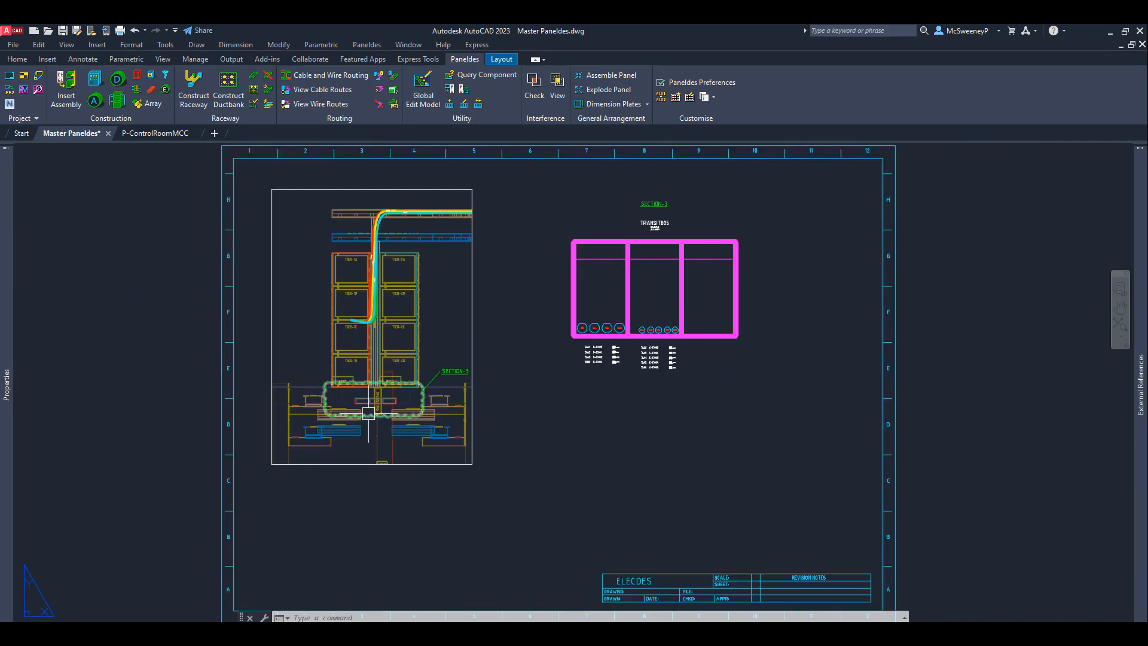
scroll(702, 217, up, 4)
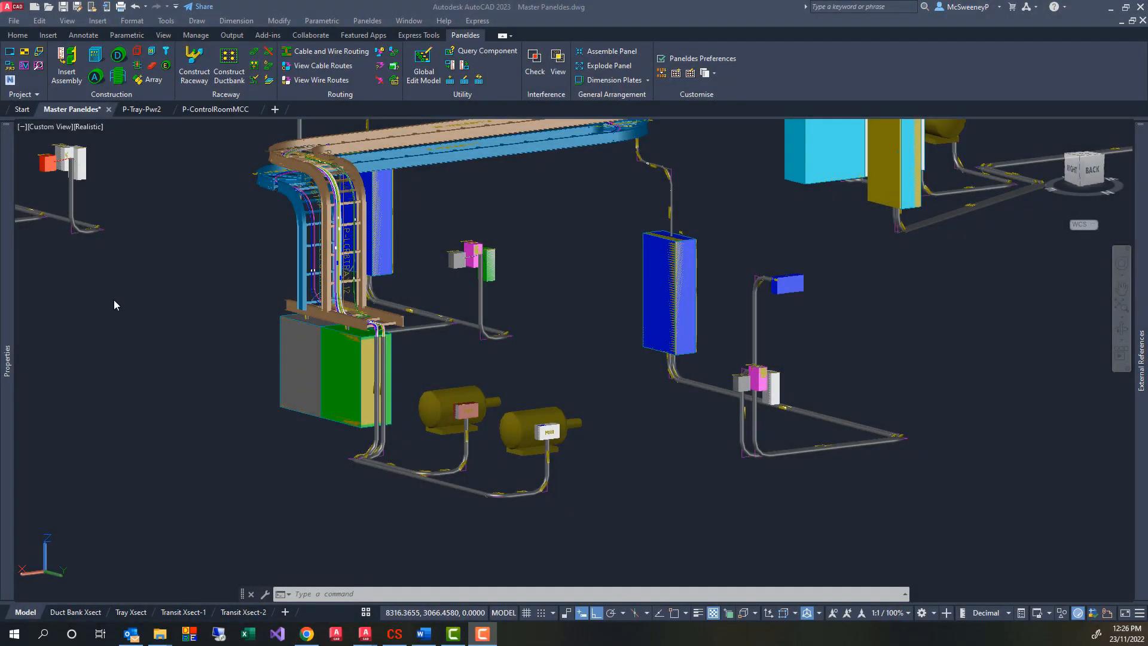
- Change the model's visual style from Realistic to 2D Wireframe
click(89, 131)
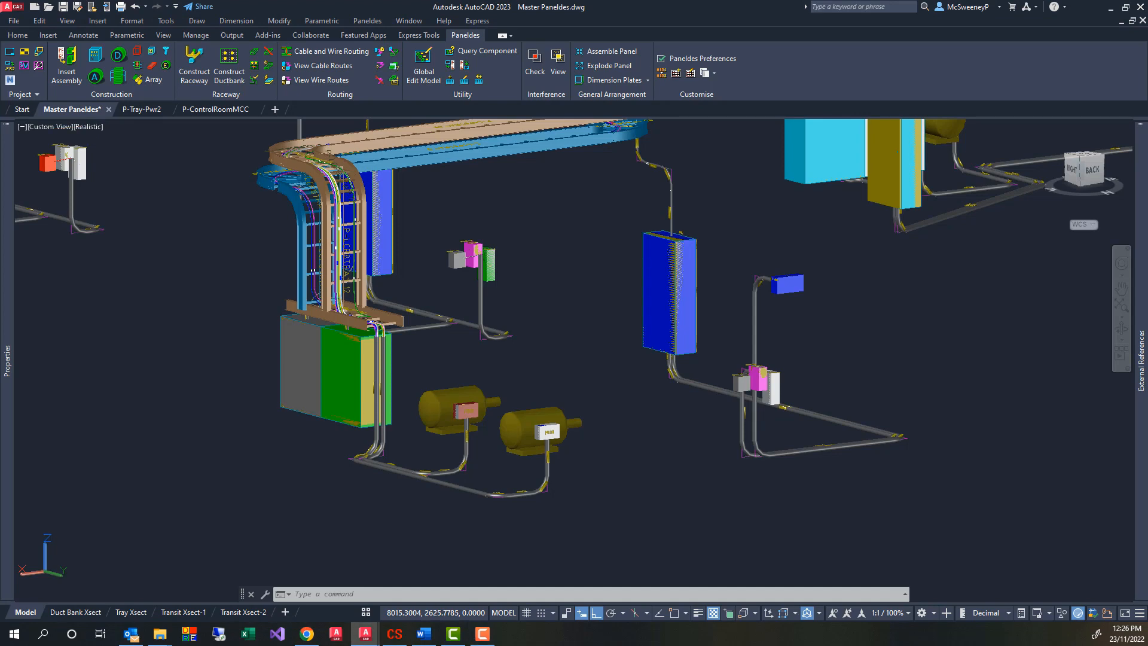
click(91, 127)
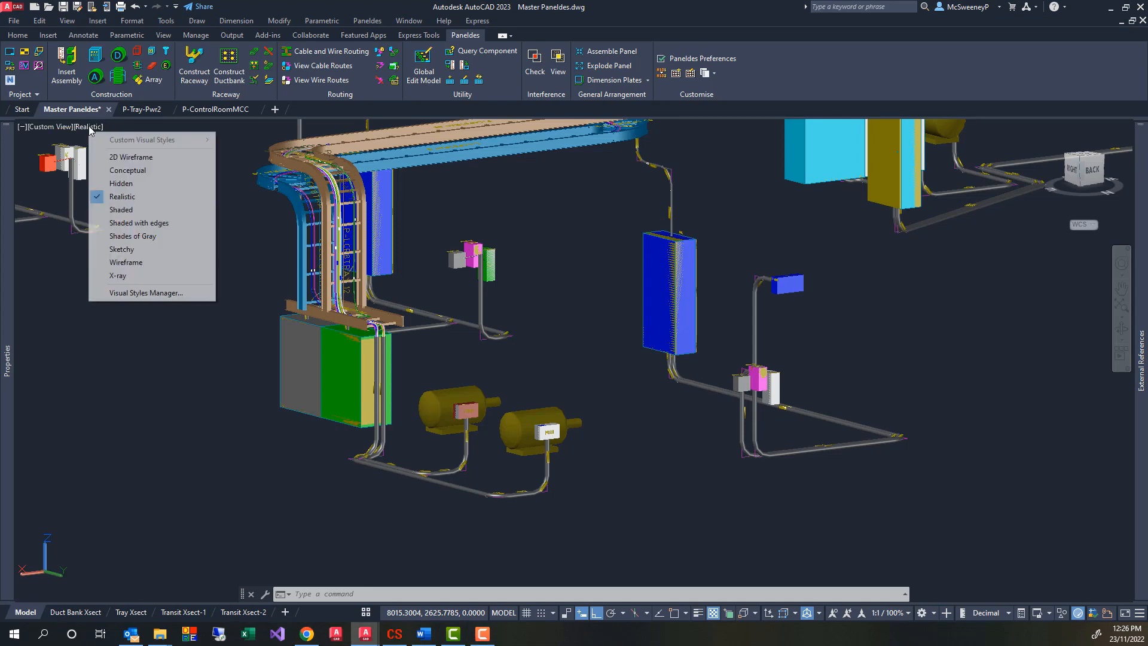
click(129, 158)
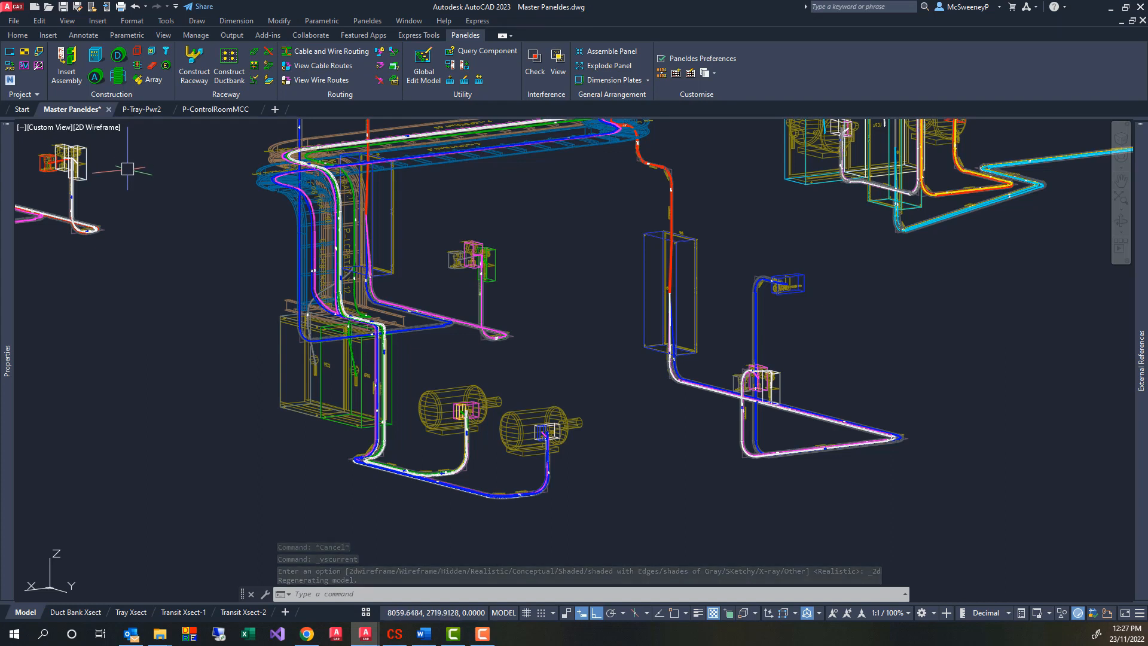
- Query the cable entering the top of the JB10 enclosure and display its full route through the model
click(382, 70)
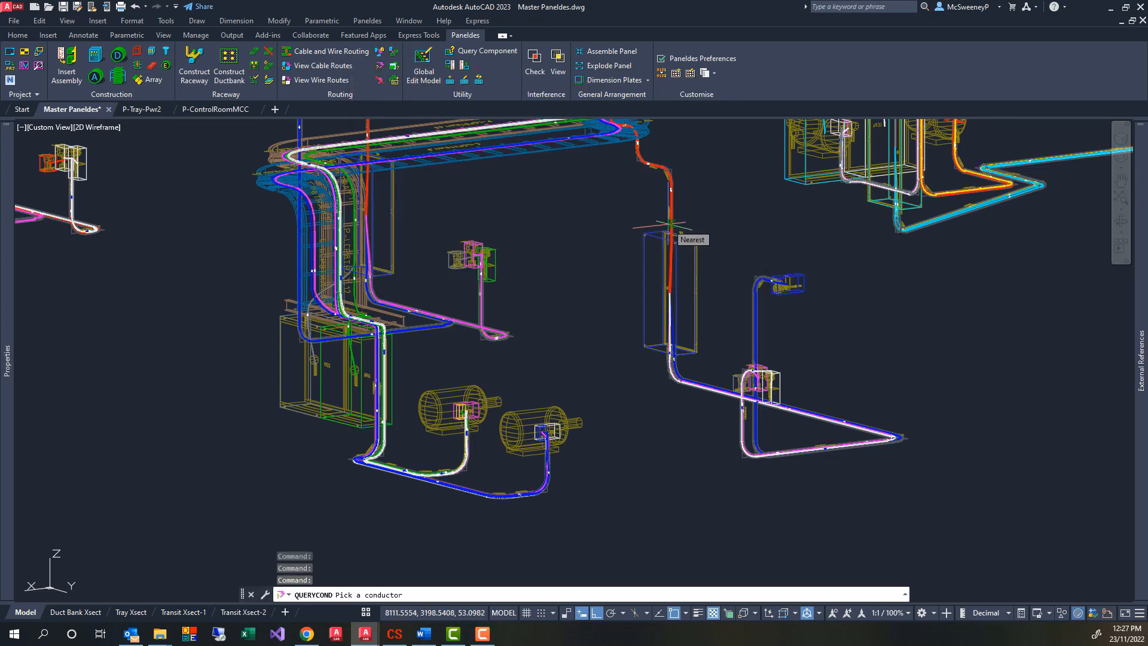
click(669, 228)
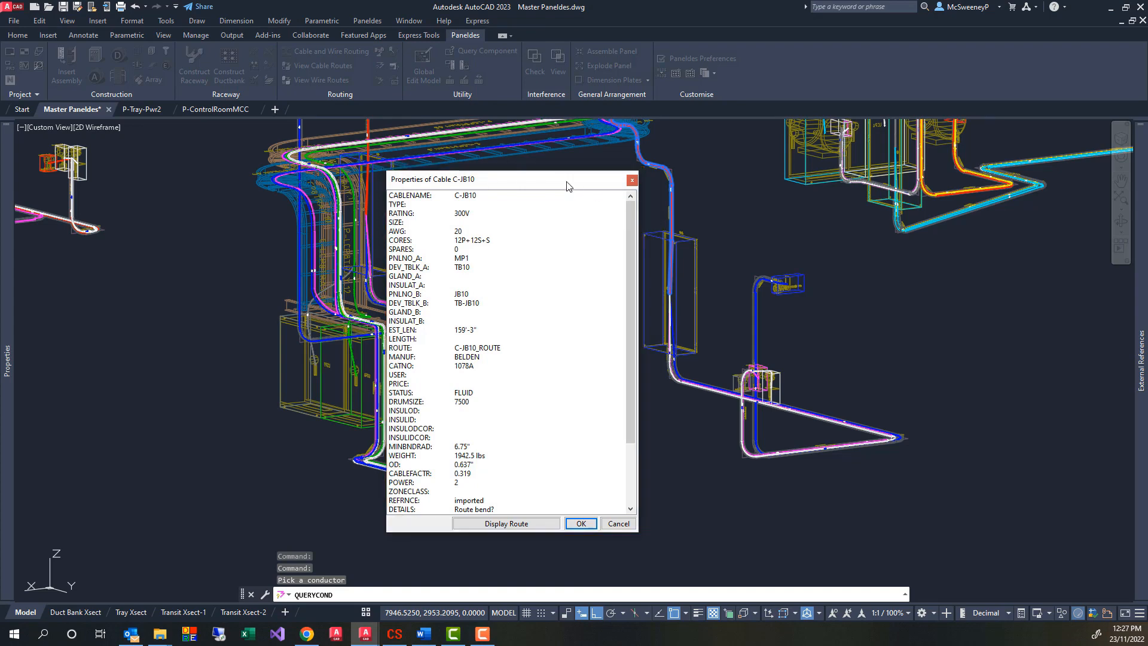
drag(483, 185, 227, 188)
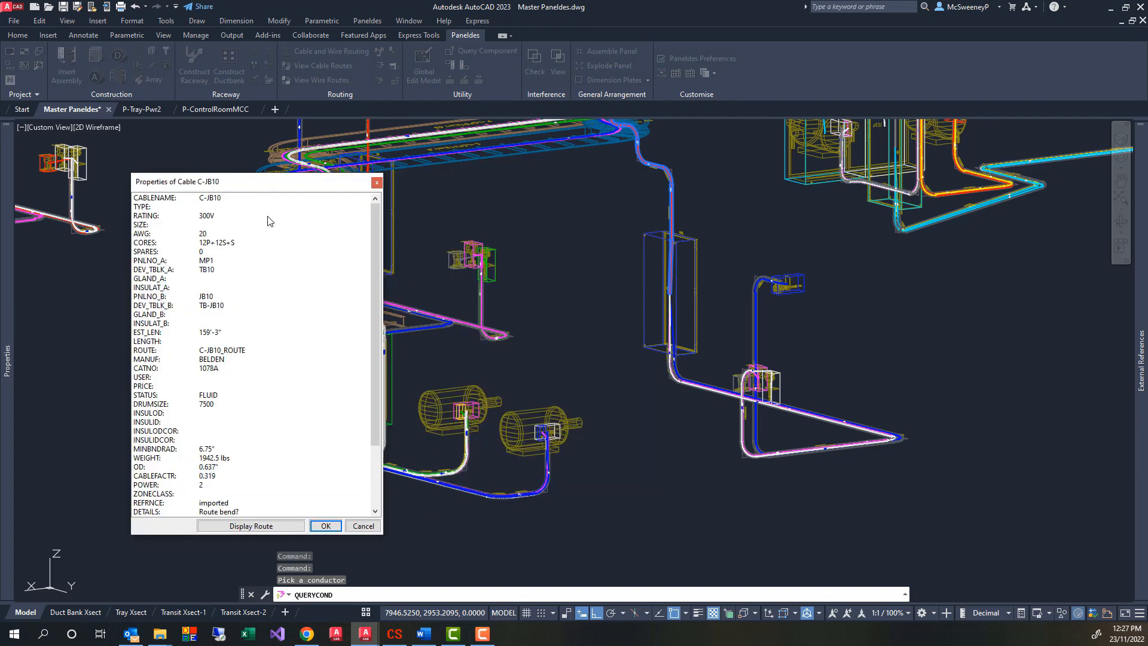
click(251, 526)
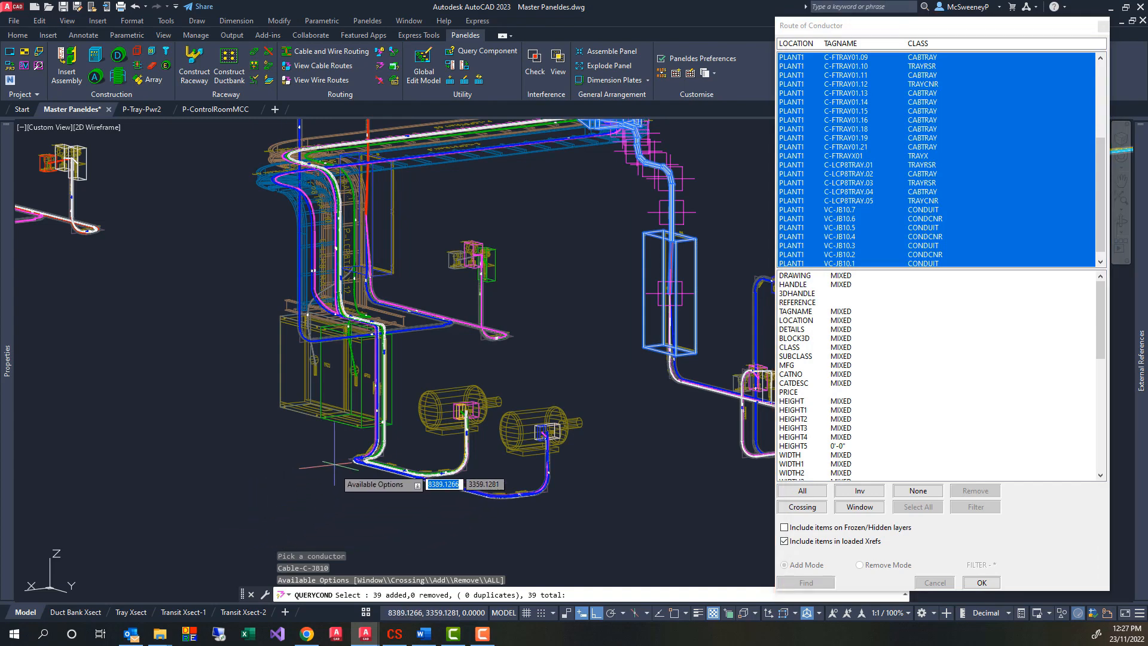
scroll(335, 365, down, 5)
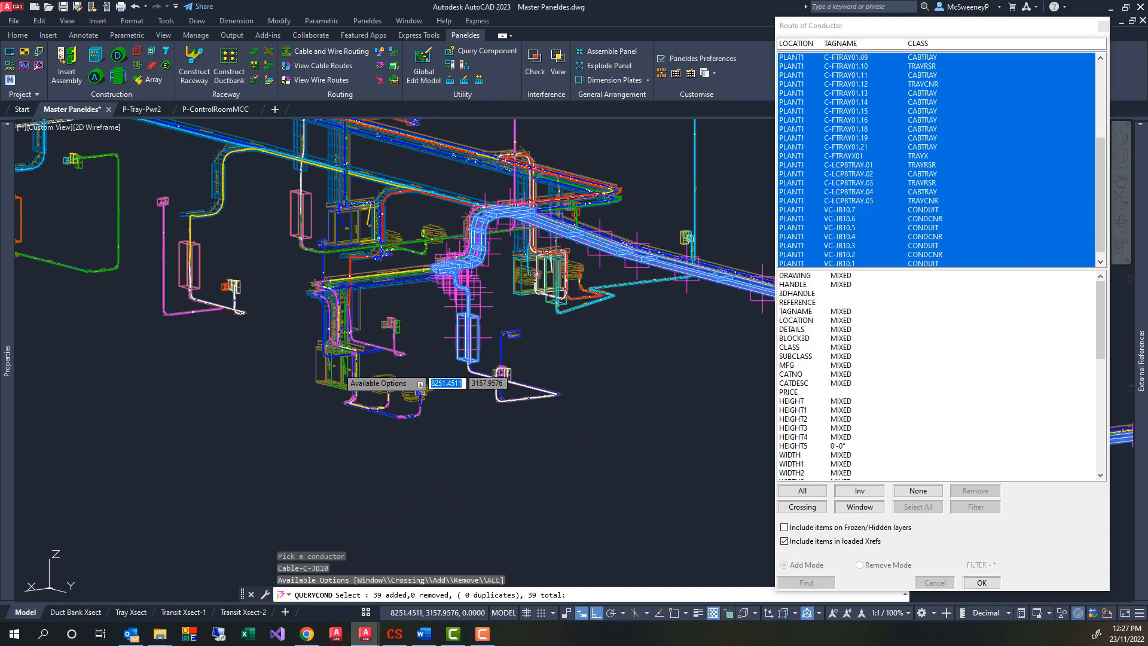
scroll(326, 353, down, 3)
scroll(257, 320, down, 3)
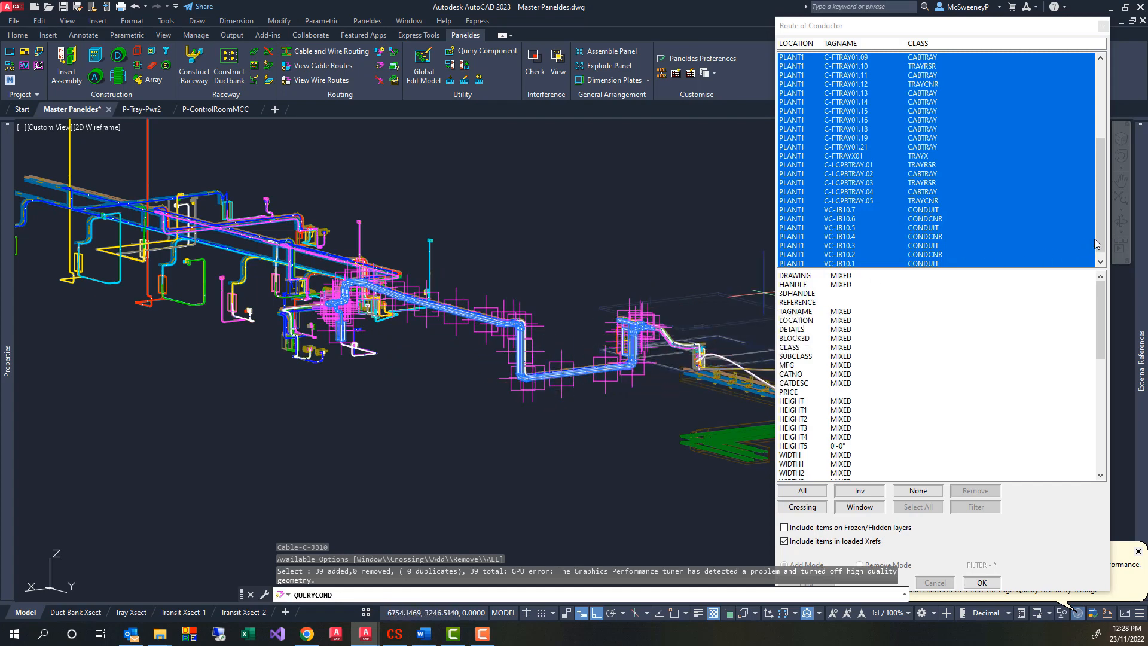
- Highlight panels MP1 and JB10 and conduit VC-MP01 individually in the route's item list to locate them in the model
drag(1097, 244, 1103, 154)
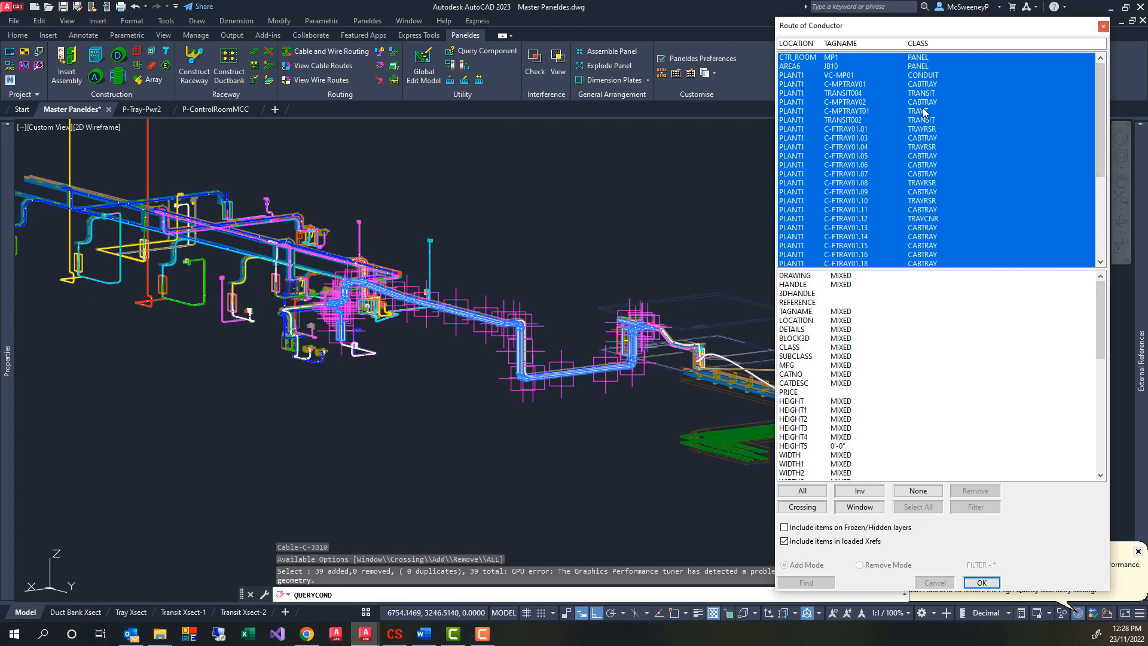
click(918, 59)
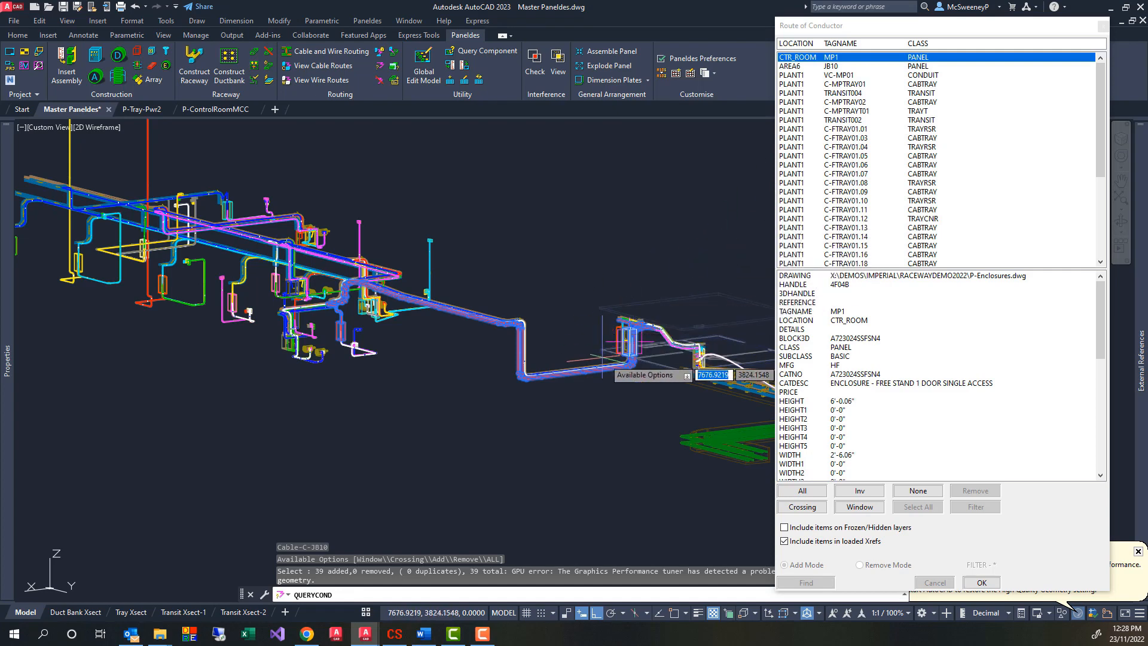
click(849, 66)
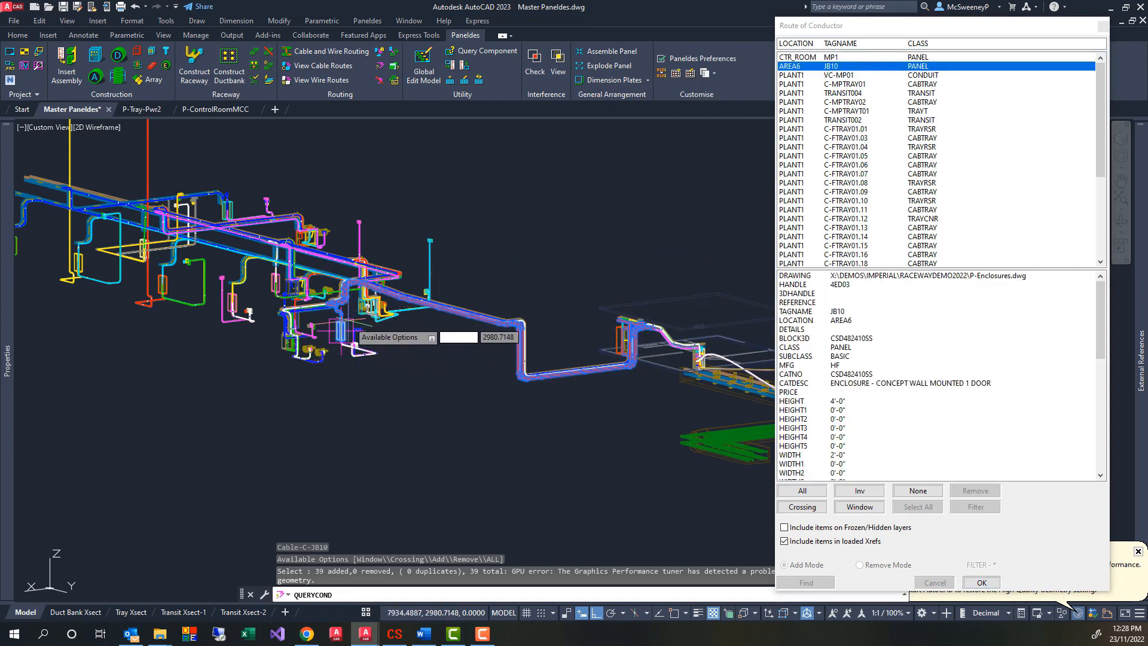
click(922, 76)
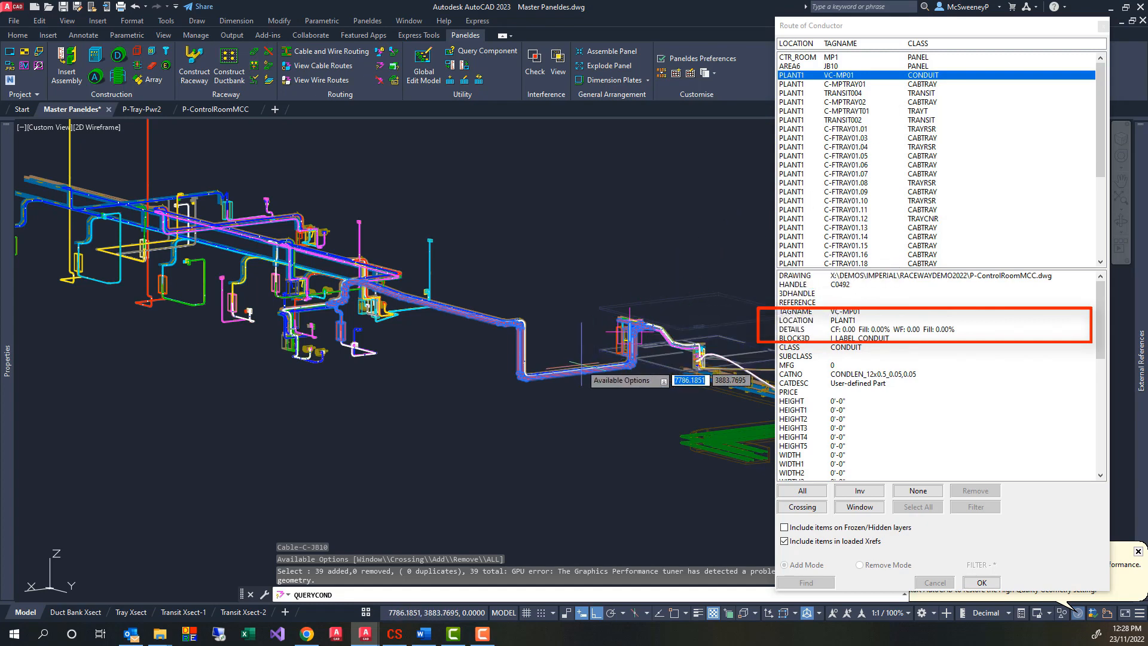
scroll(581, 362, up, 2)
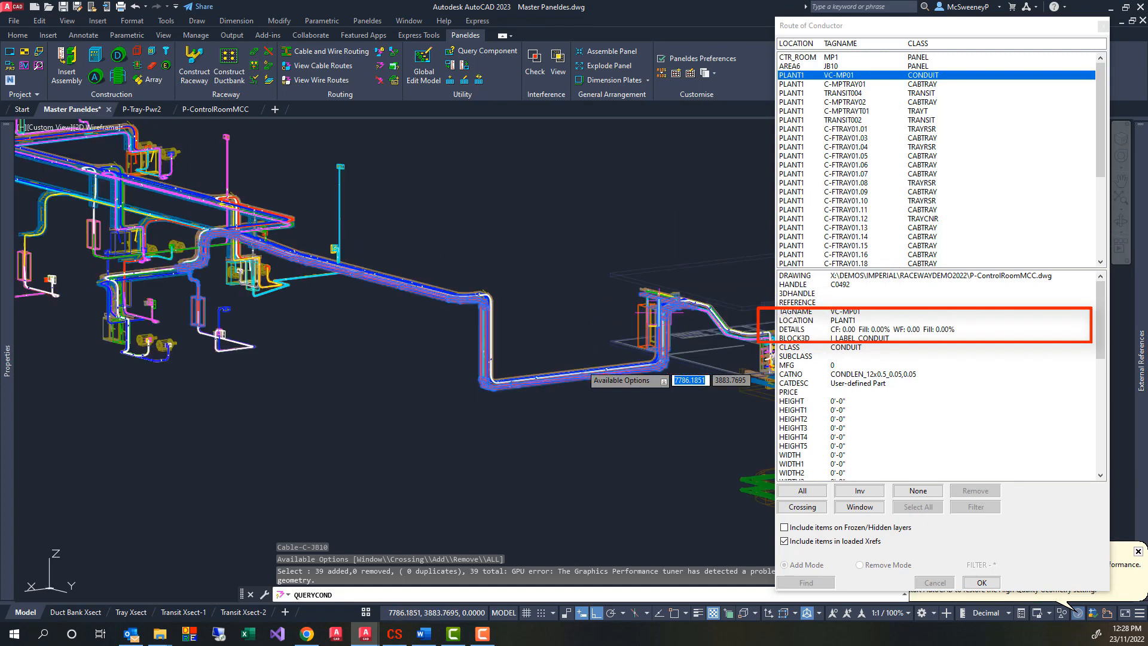
- Check the fill details of route items C-MPTRAY01, TRANSIT004, C-MPTRAY02, C-MPTRAYT01 and TRANSIT002 one by one
click(874, 85)
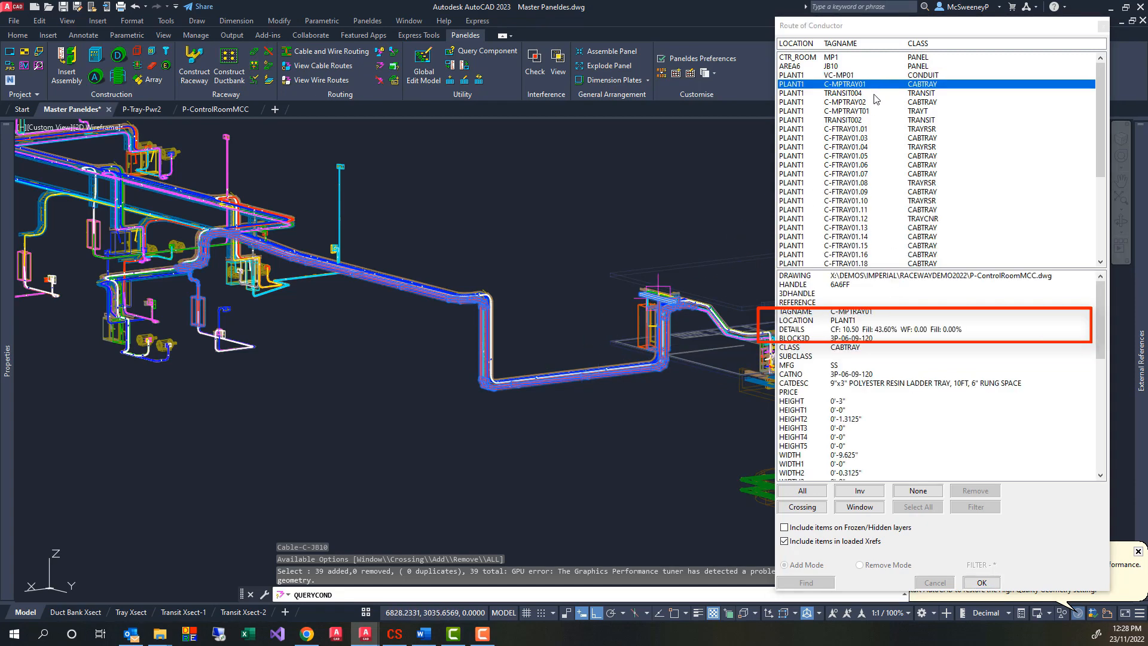
click(874, 94)
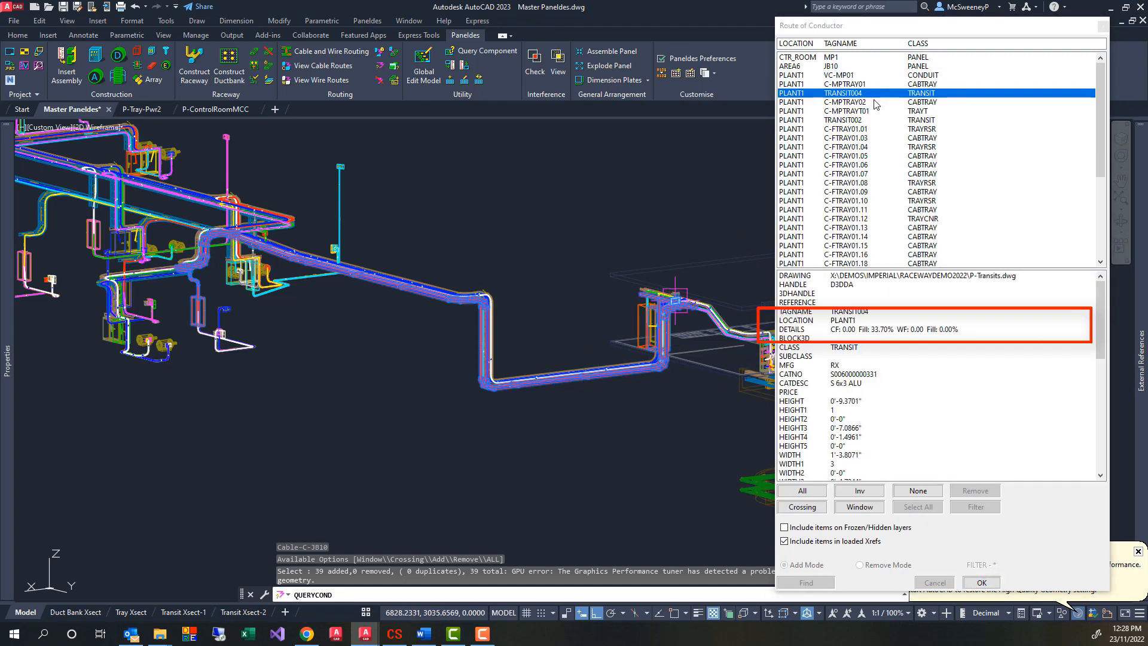
click(875, 103)
click(873, 111)
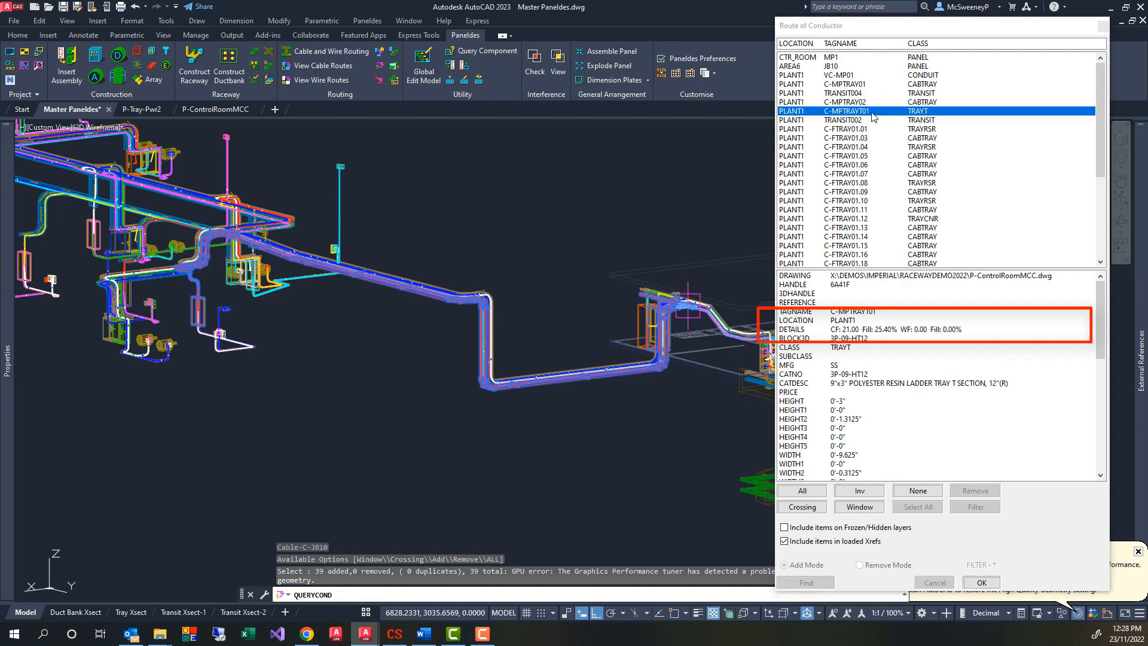
click(873, 120)
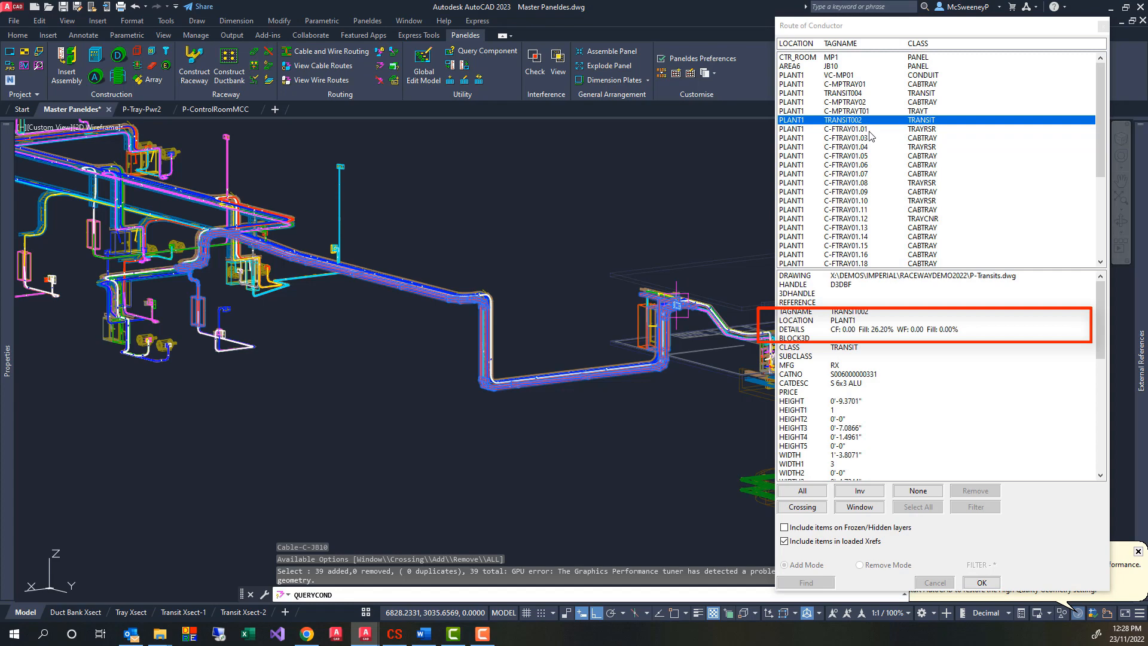
- Go through the C-FTRAY01 tray pieces from C-FTRAY01.01 to C-FTRAY01.21, checking each one's location and fill details
click(870, 129)
click(869, 138)
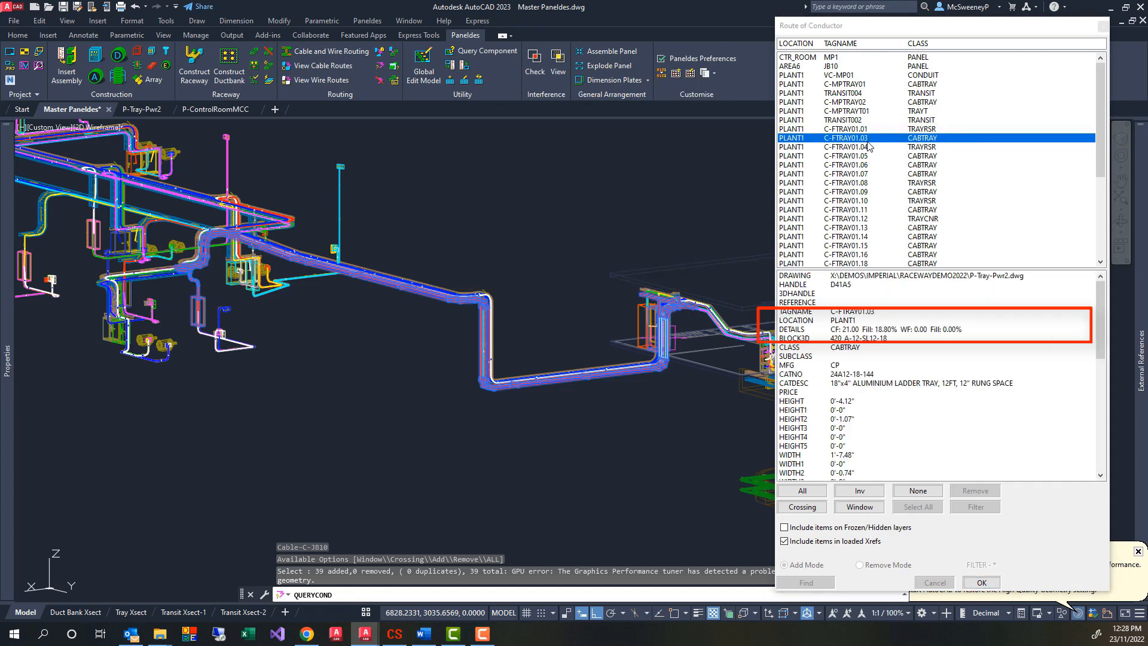
click(870, 148)
click(866, 157)
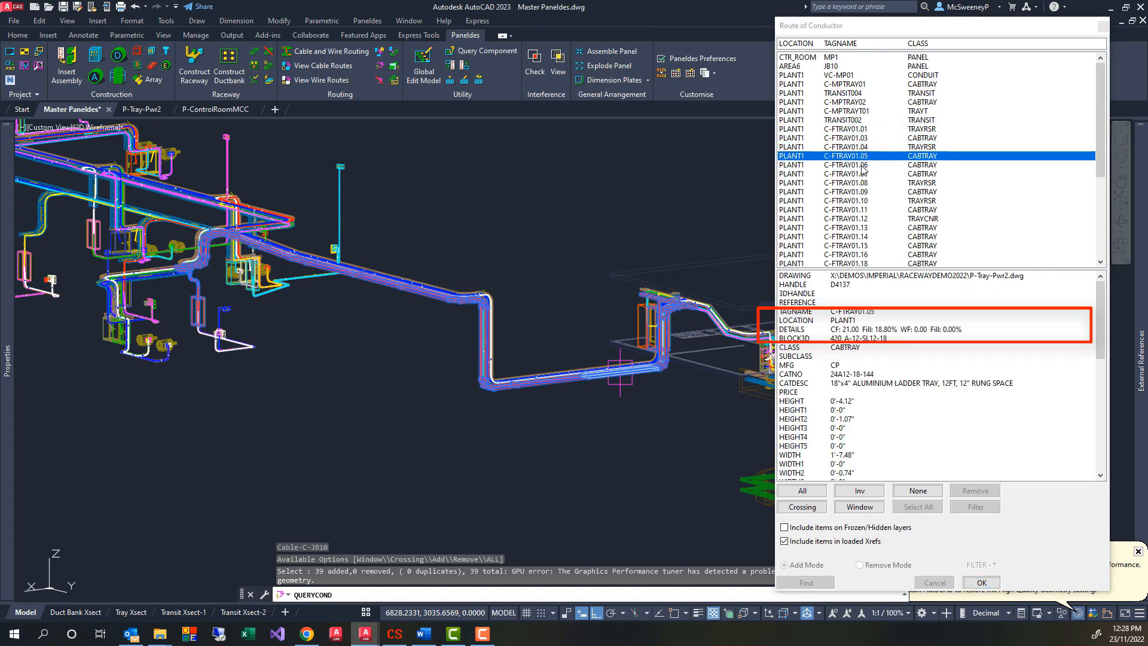
click(863, 166)
click(859, 174)
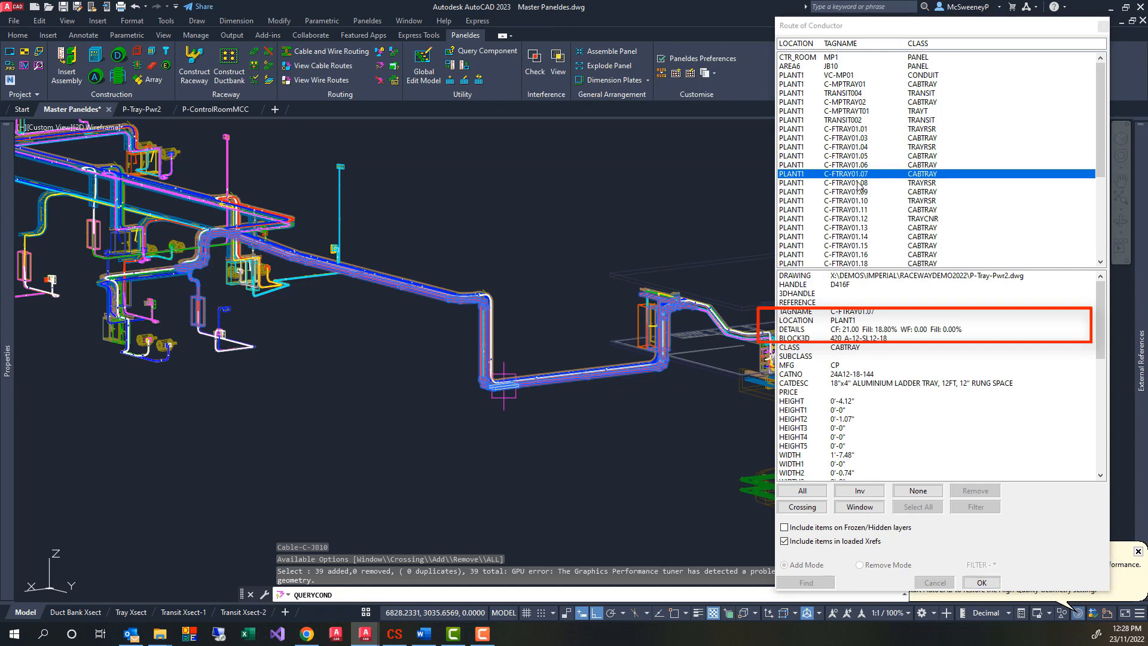
click(856, 184)
click(856, 191)
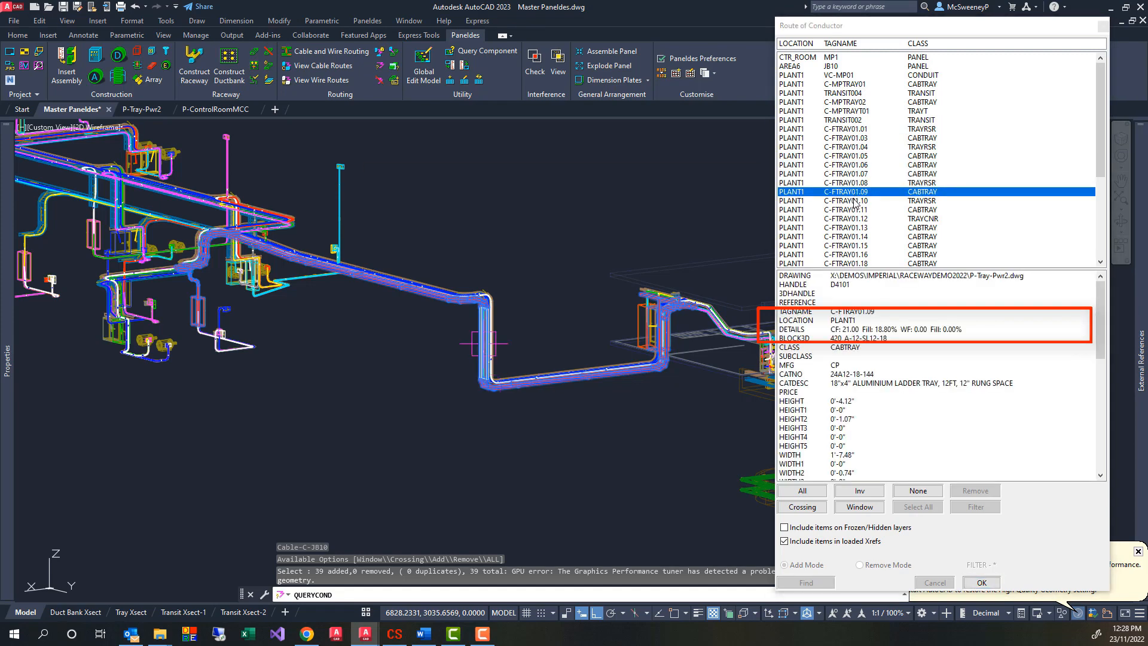
click(855, 201)
click(854, 210)
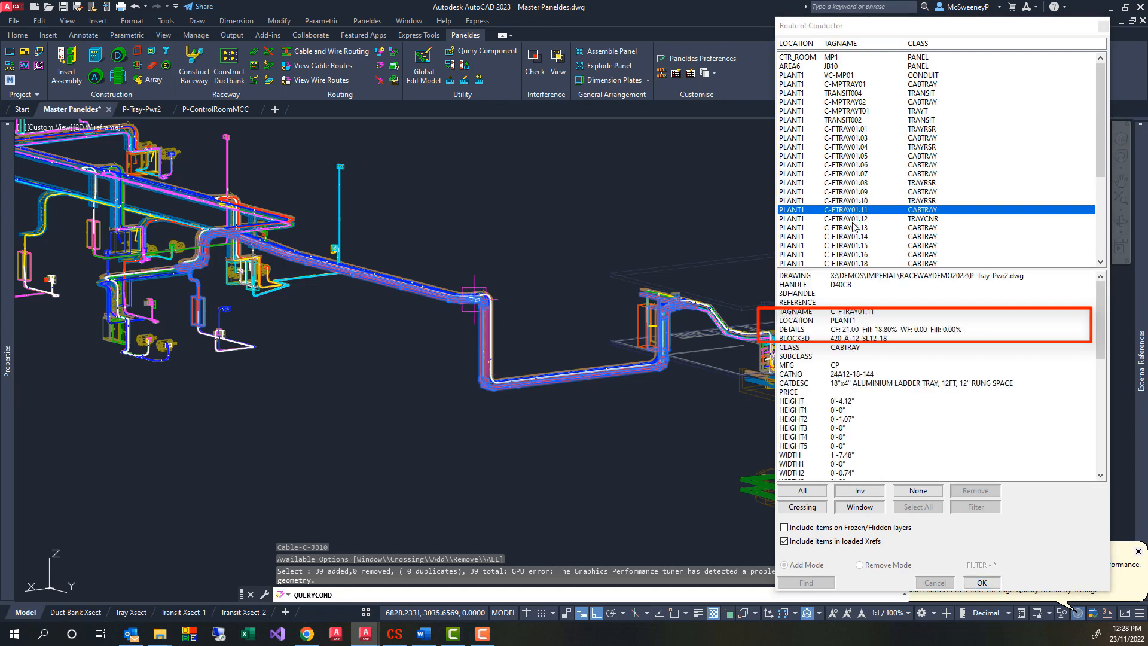
click(854, 218)
click(855, 228)
click(855, 237)
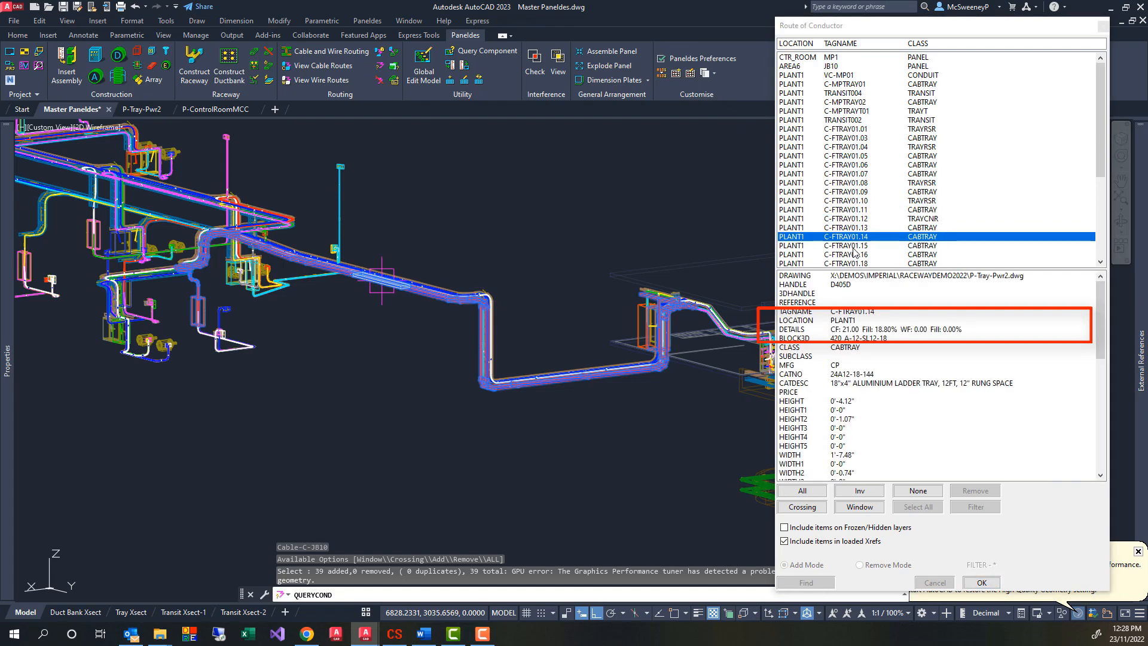
click(854, 245)
click(855, 254)
click(855, 263)
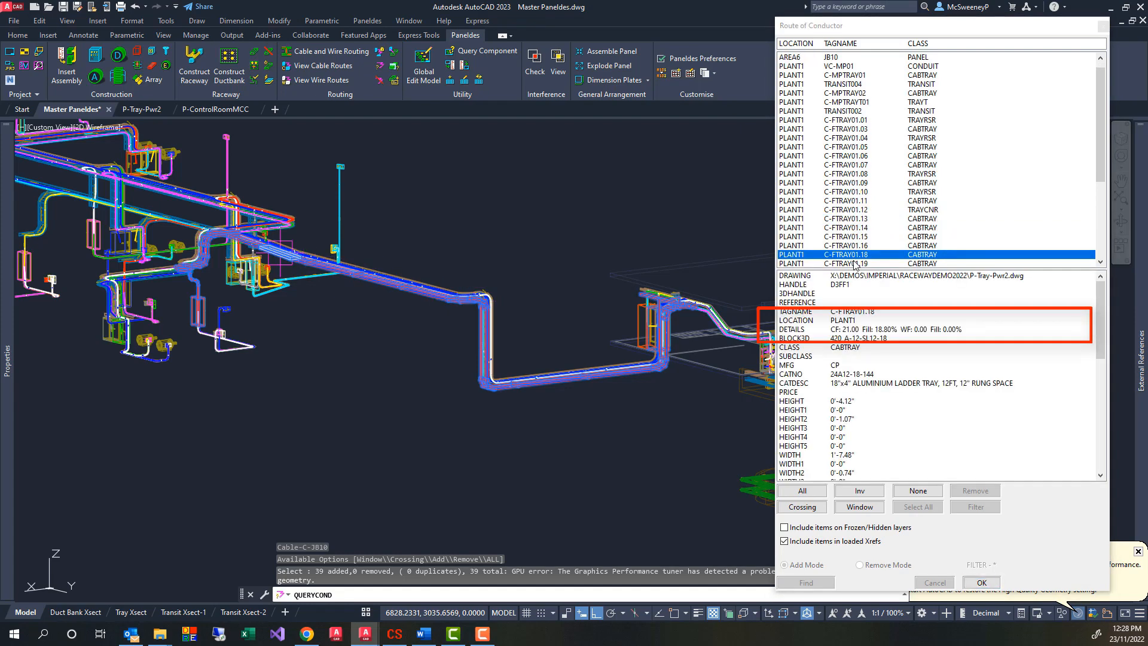
click(854, 264)
drag(1103, 182, 1105, 251)
click(859, 138)
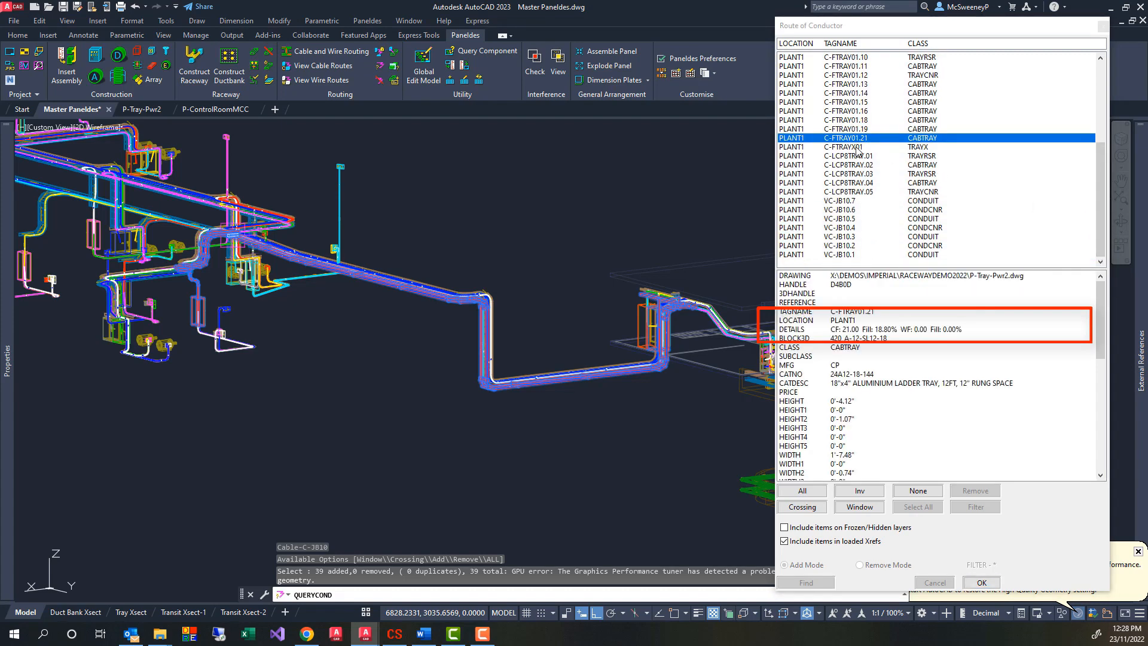
- Continue checking the route's fill details with C-FTRAYX01, C-LCP8TRAY.01 and C-LCP8TRAY.02
click(856, 147)
click(855, 156)
click(853, 165)
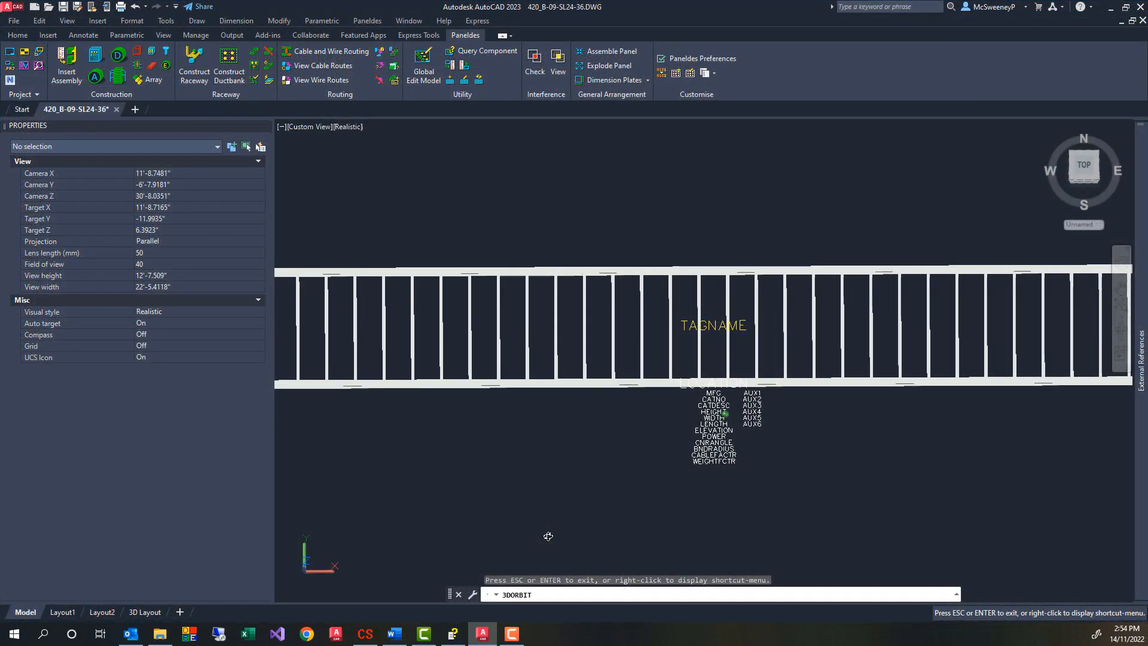
- Orbit the ladder tray block in 420_B-09-SL24-36.DWG to examine its rungs and its tag, location and catalog attributes
drag(546, 536, 674, 400)
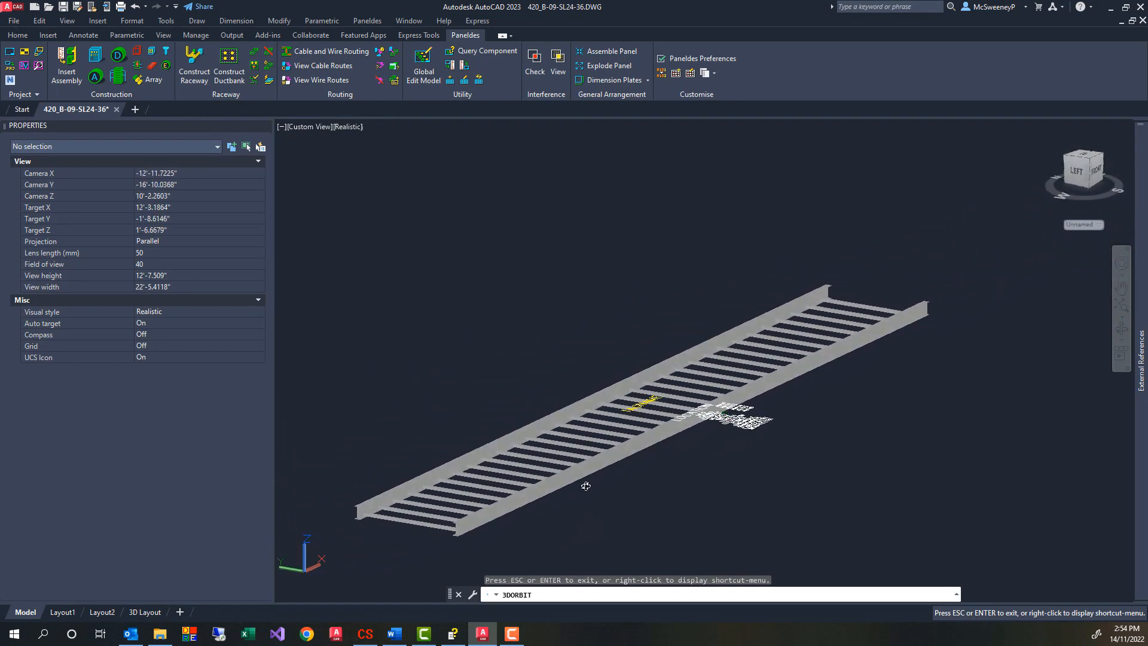
scroll(460, 532, up, 3)
drag(460, 523, 410, 570)
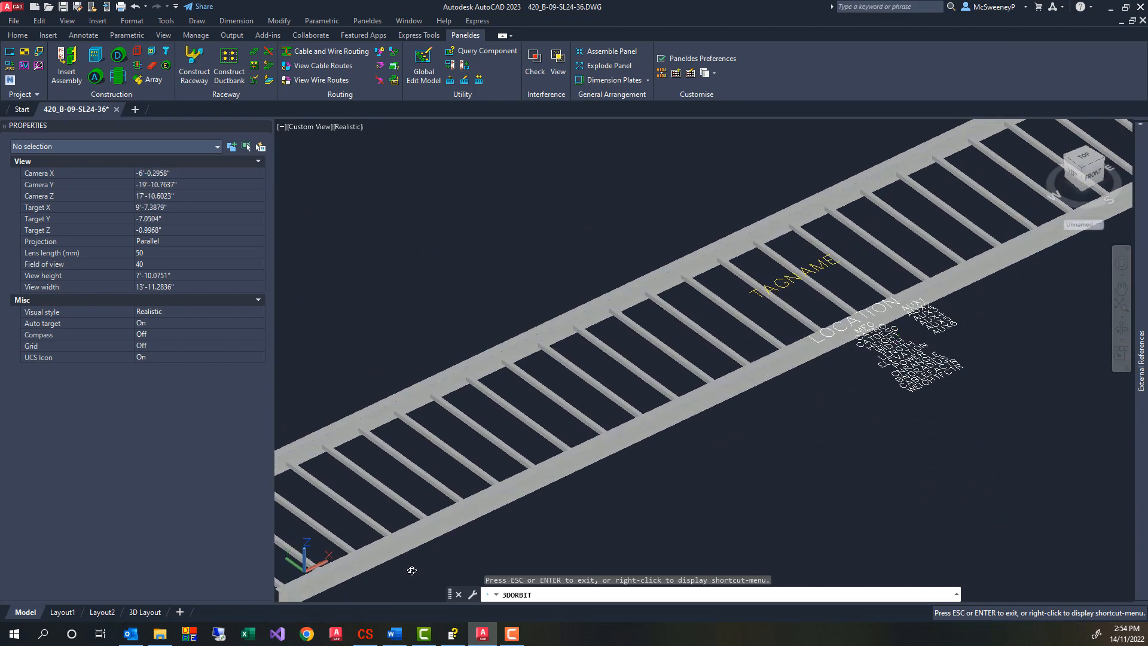
scroll(410, 569, down, 5)
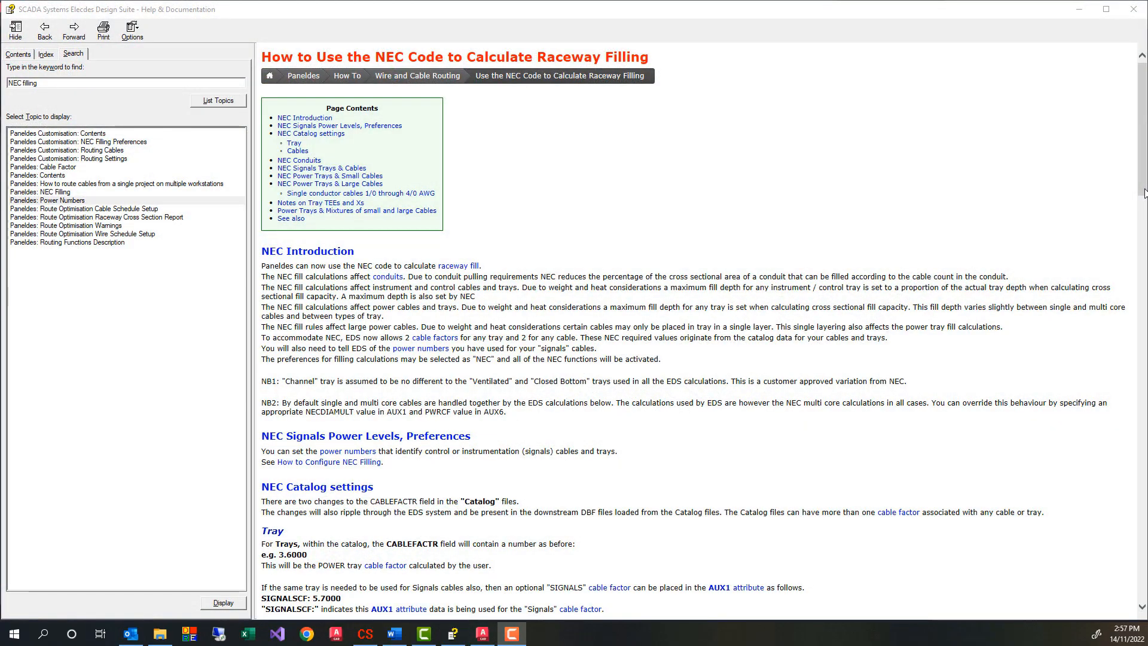
- Read through the help topic on using the NEC code to calculate raceway filling
click(1144, 192)
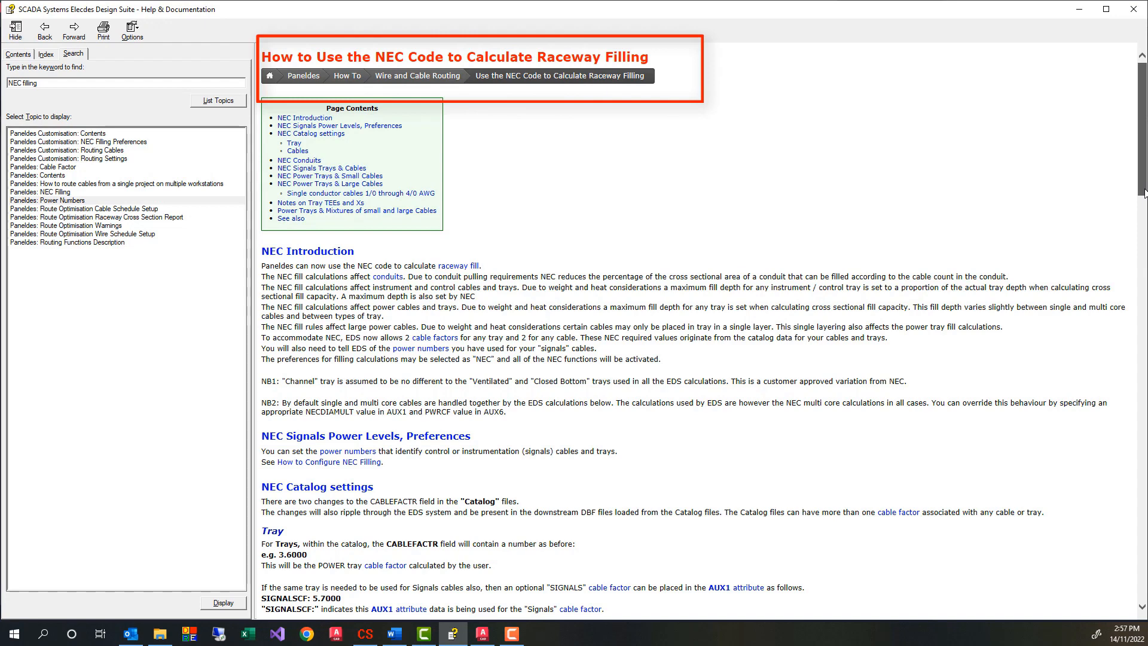
drag(1143, 192, 1129, 604)
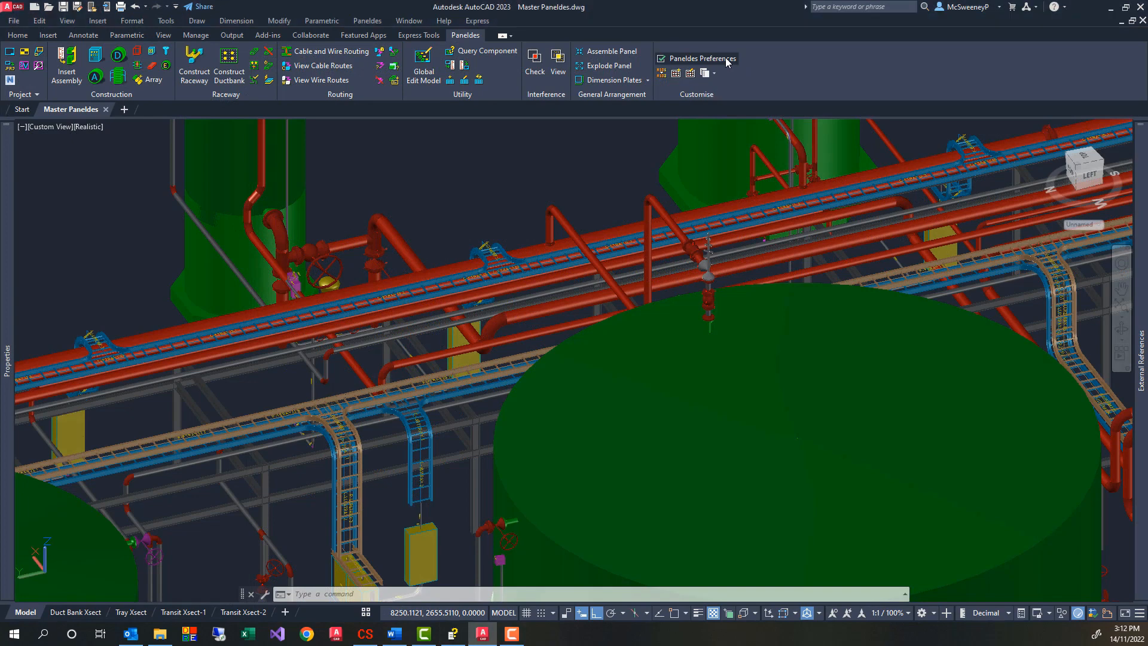
- Switch to AutoCAD and review the Paneldes preferences from General, Construction and Interference through Routing, Cable Routing with its NEC filling settings, and Outputs
click(702, 58)
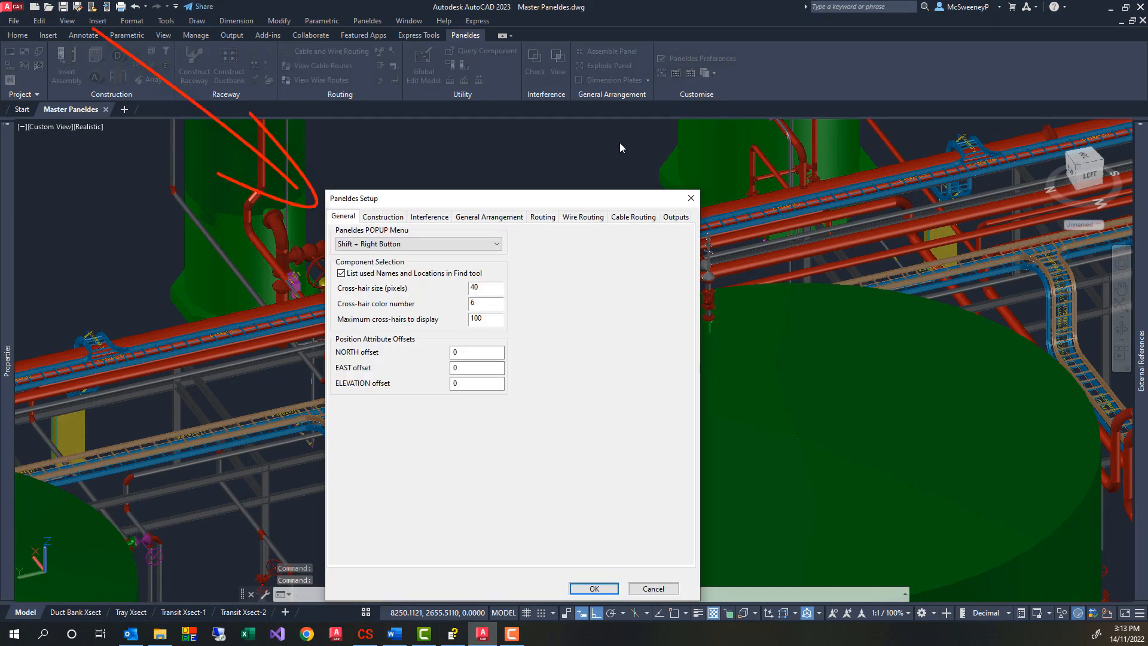
click(399, 219)
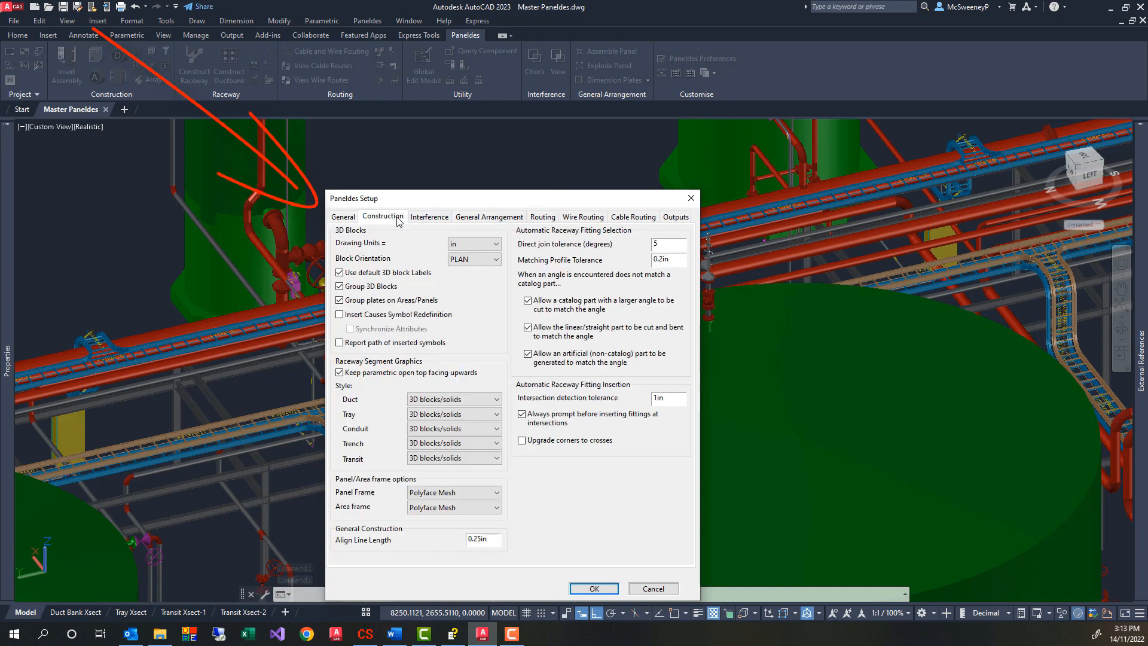
click(441, 219)
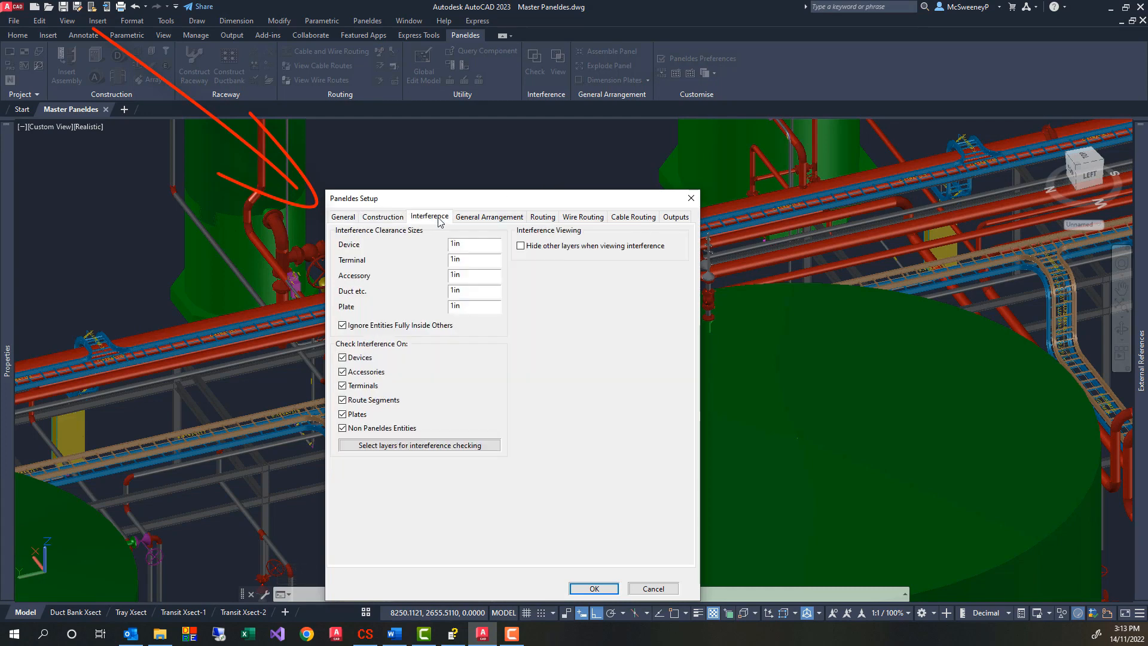
click(491, 219)
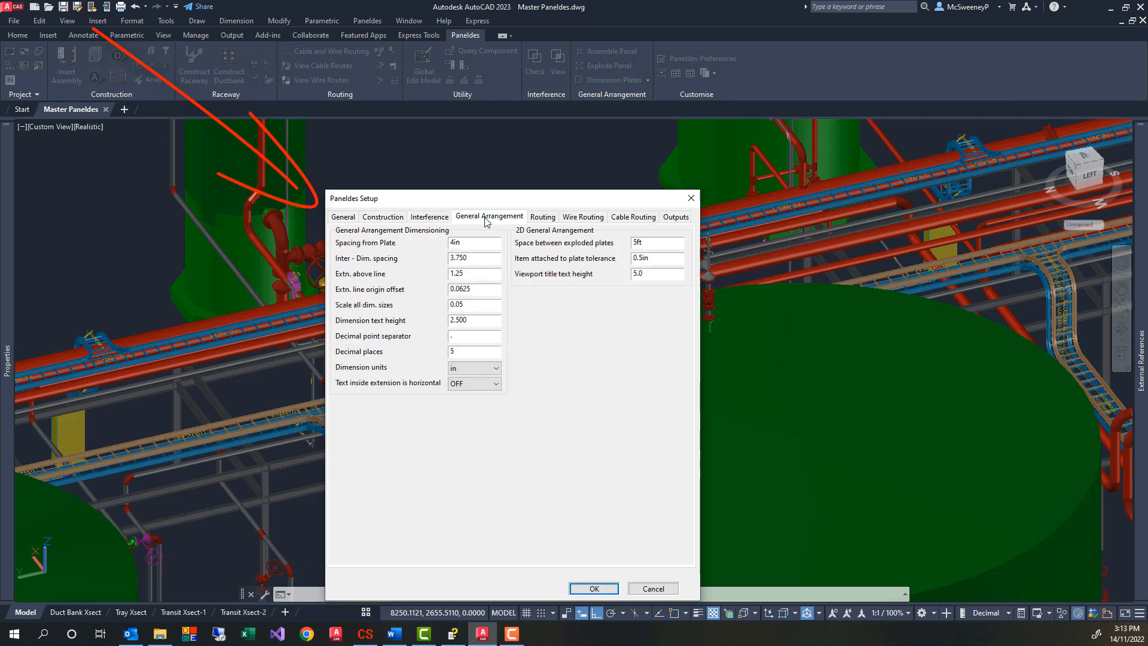
click(544, 219)
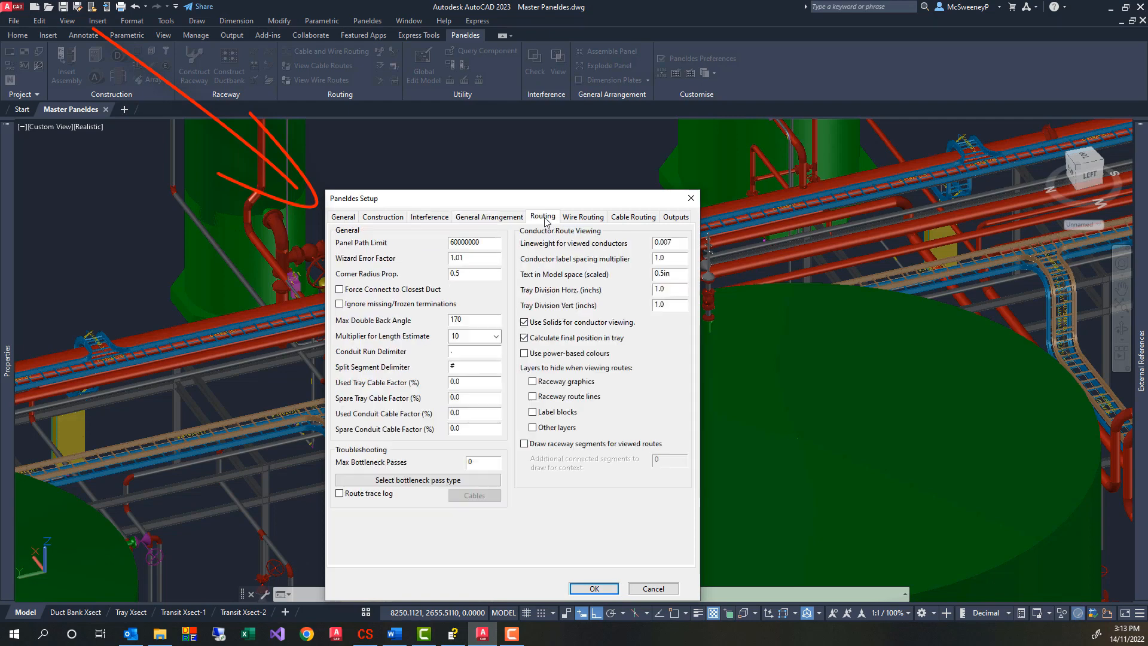
click(587, 219)
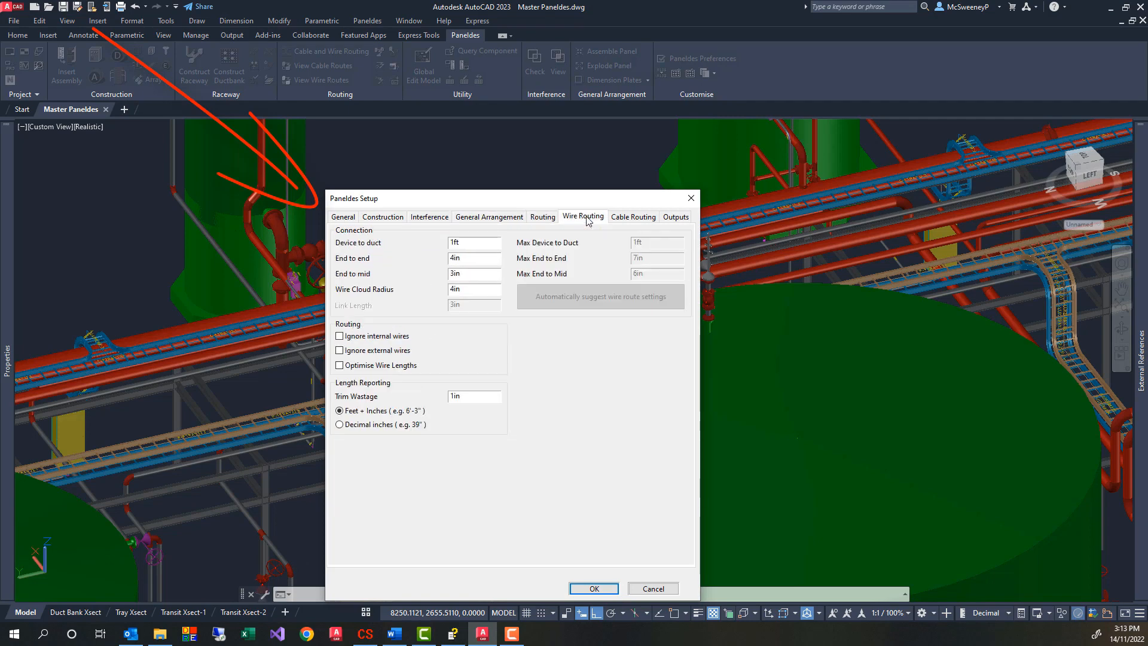
click(631, 219)
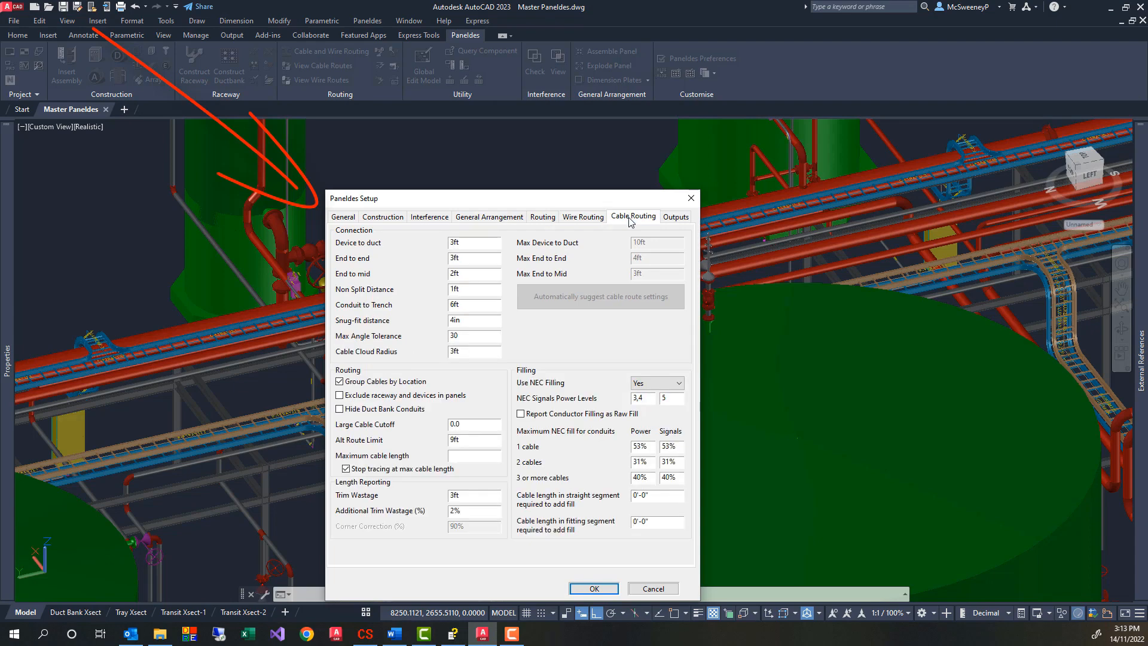
click(676, 220)
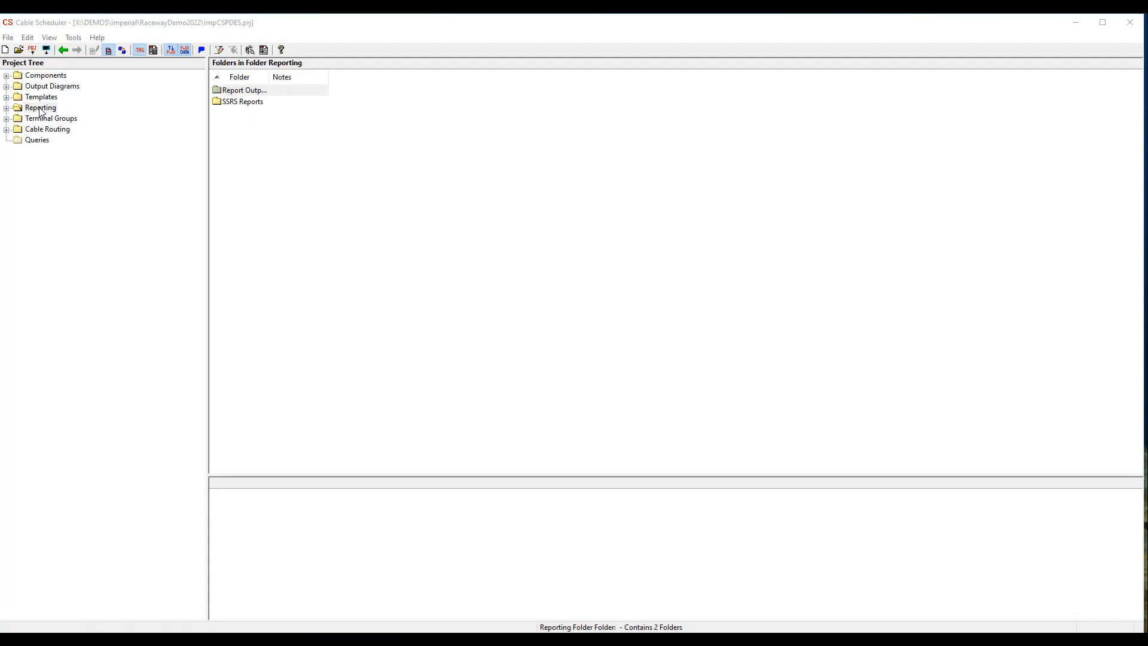
- In Cable Scheduler, expand the Reporting folder to list its report output tables and SSRS reports
click(6, 108)
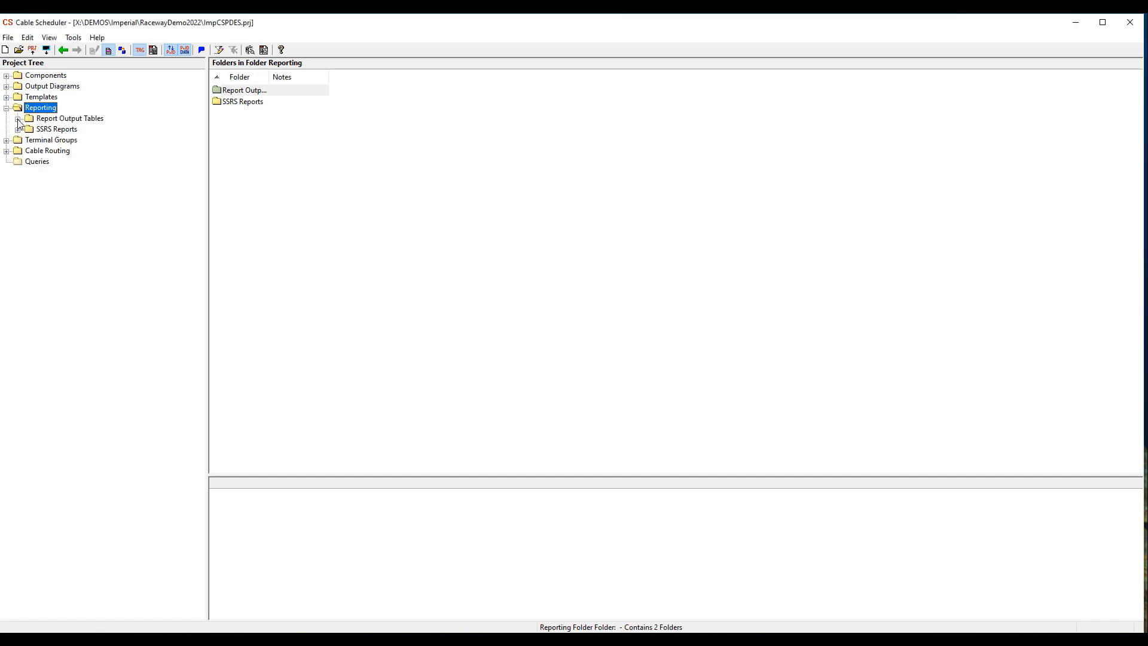
click(18, 119)
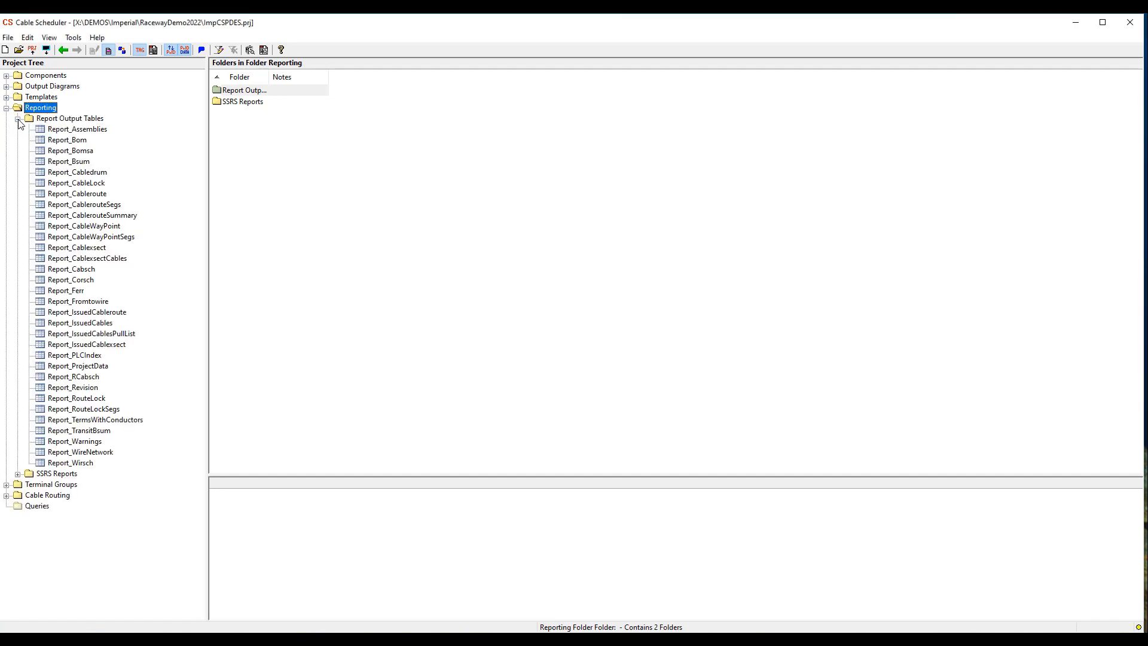
click(18, 474)
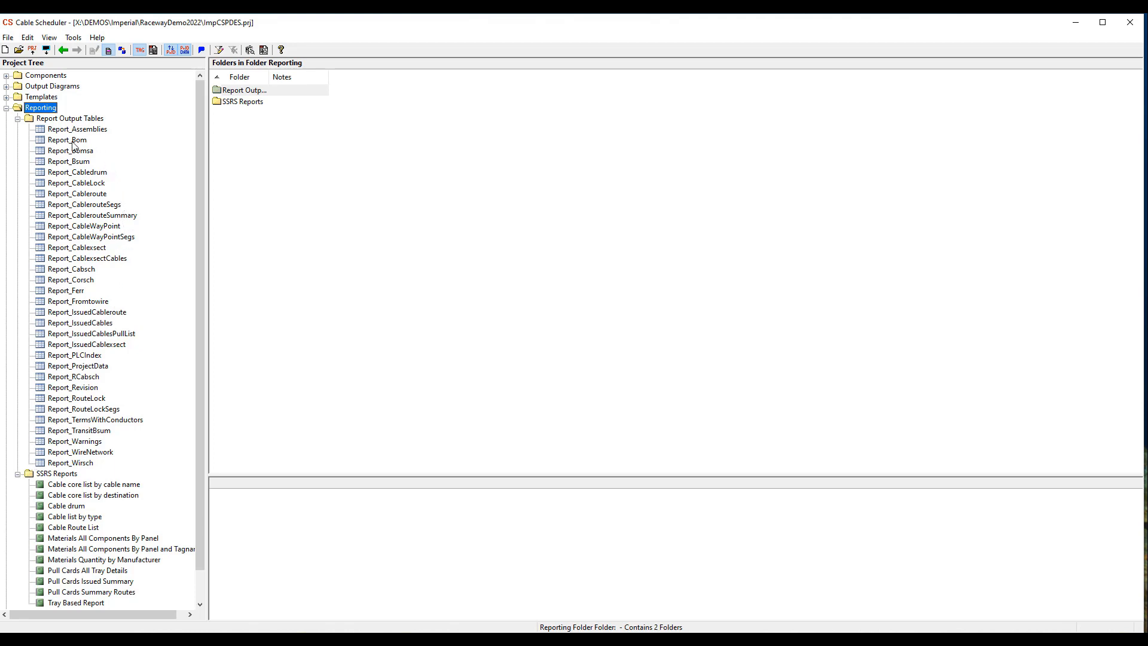
- View the output tables Report_Bom, Report_Bsum, Report_Cabledrum, Report_RCabsch and Report_TransitBsum one after another
click(74, 142)
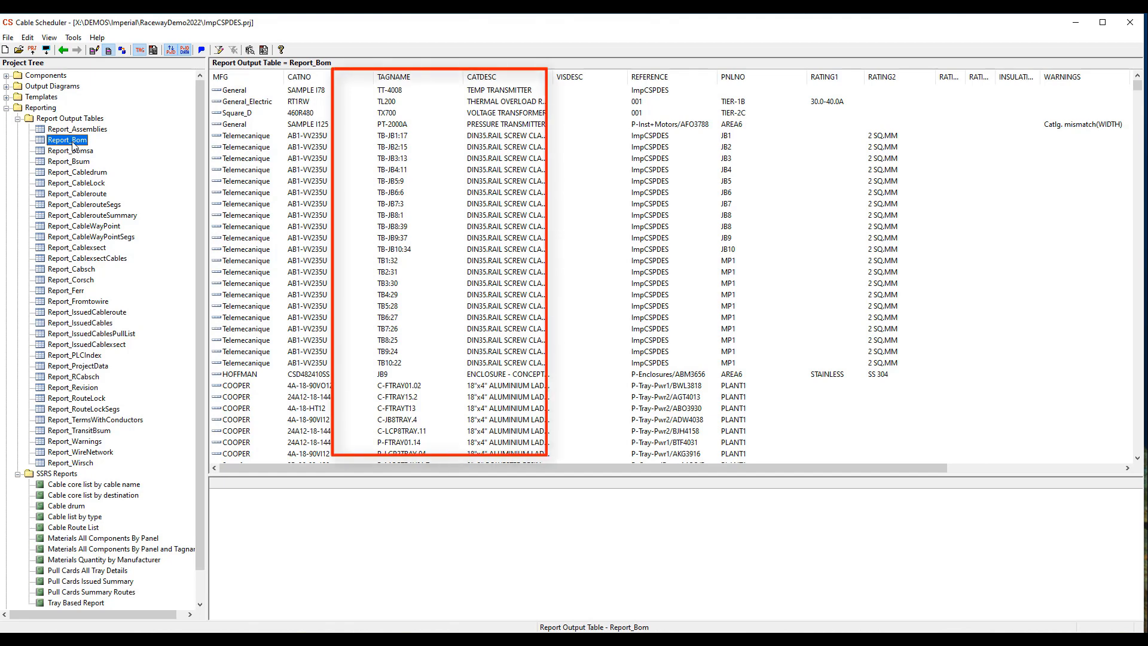
click(75, 162)
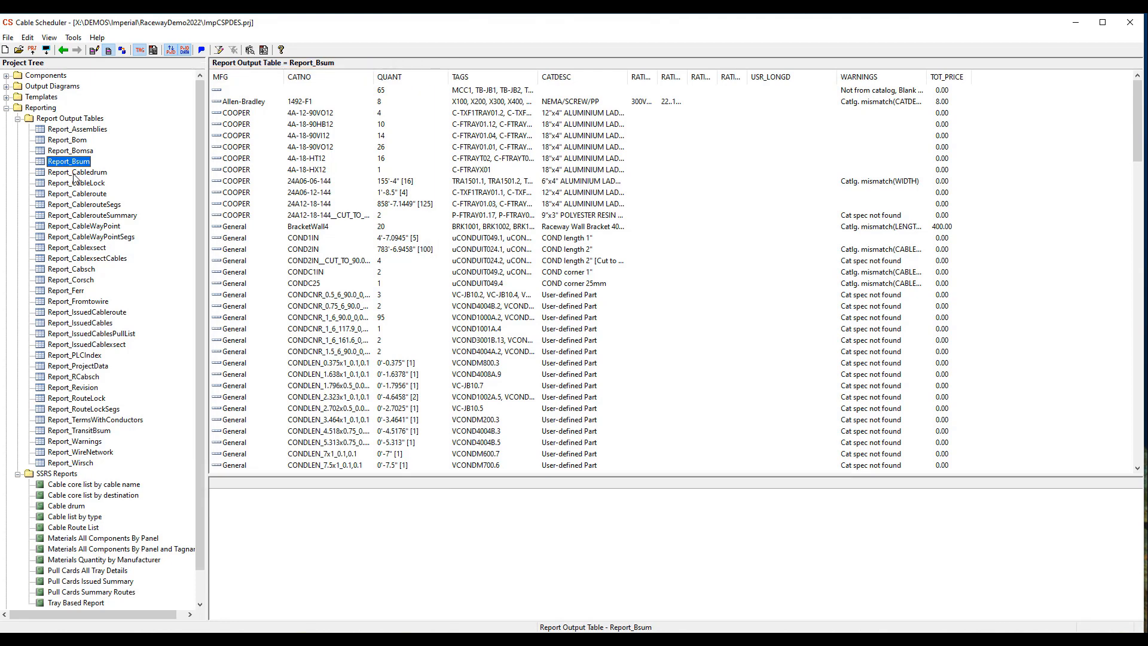
click(76, 173)
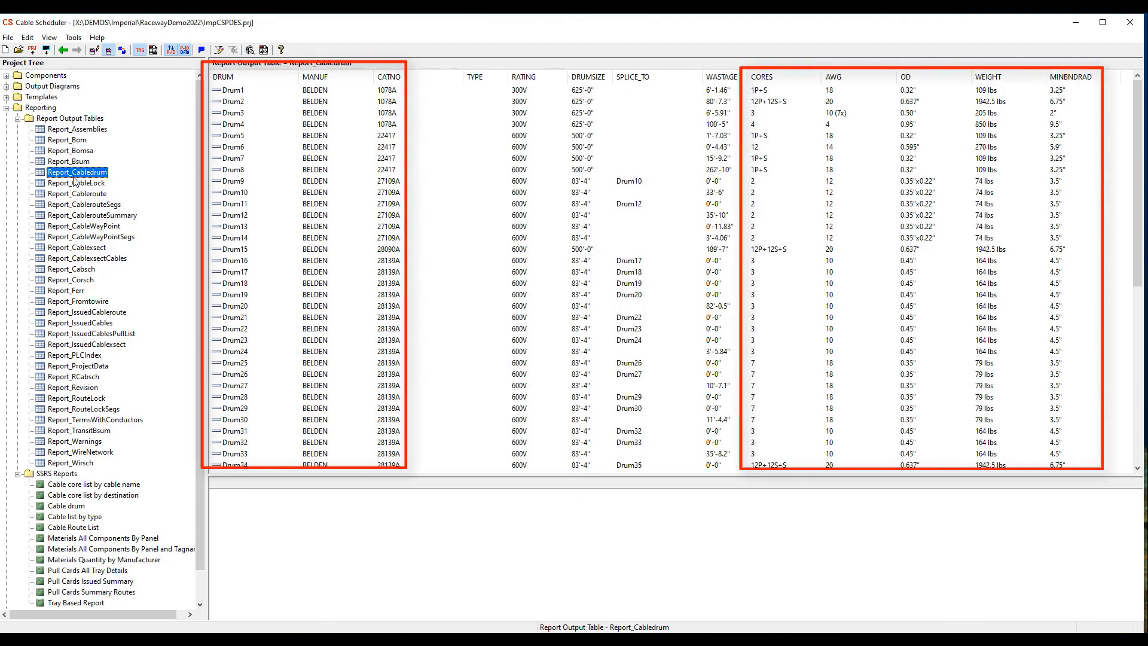
click(73, 376)
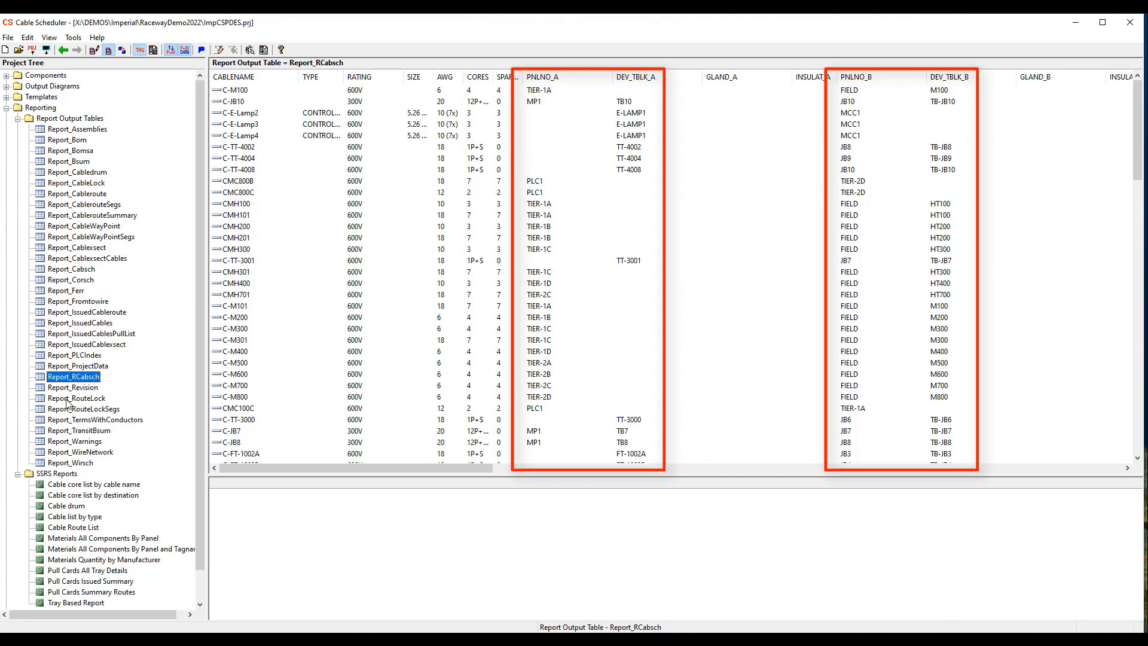
click(62, 432)
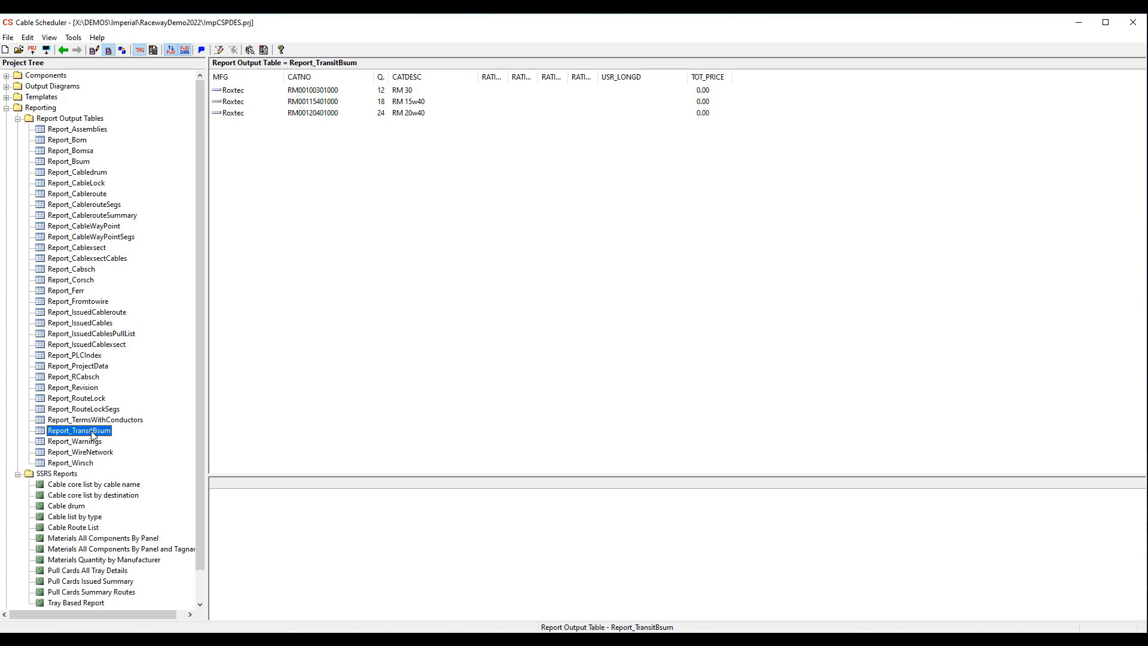
- View the SSRS report "Cable core list by cable name" in the web browser
click(87, 485)
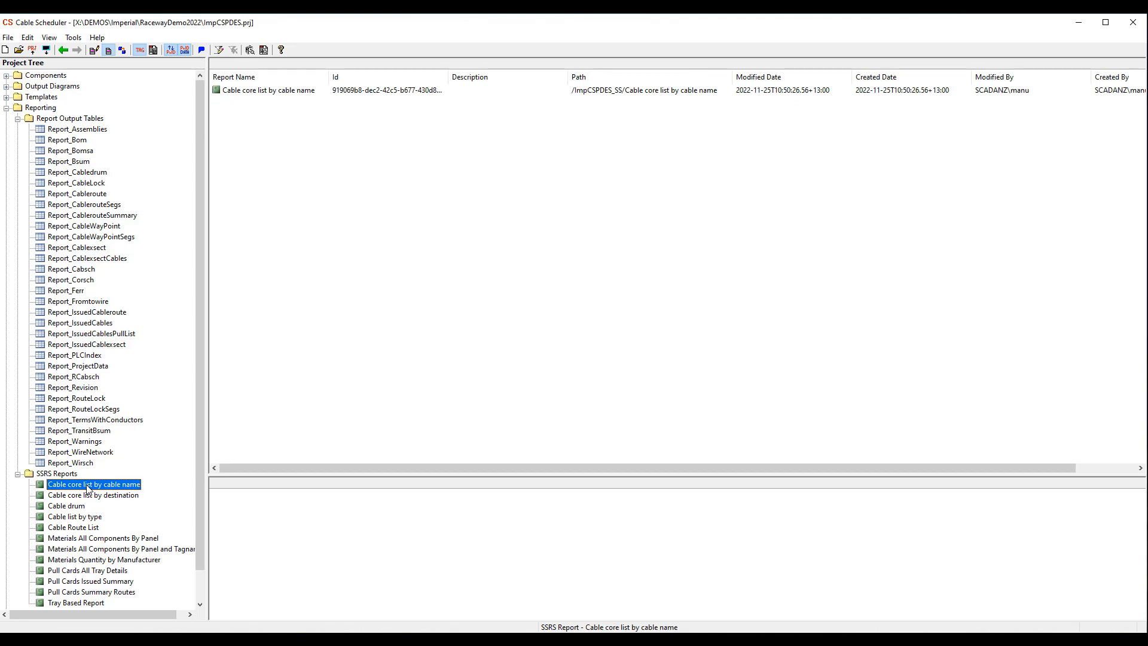
right_click(88, 486)
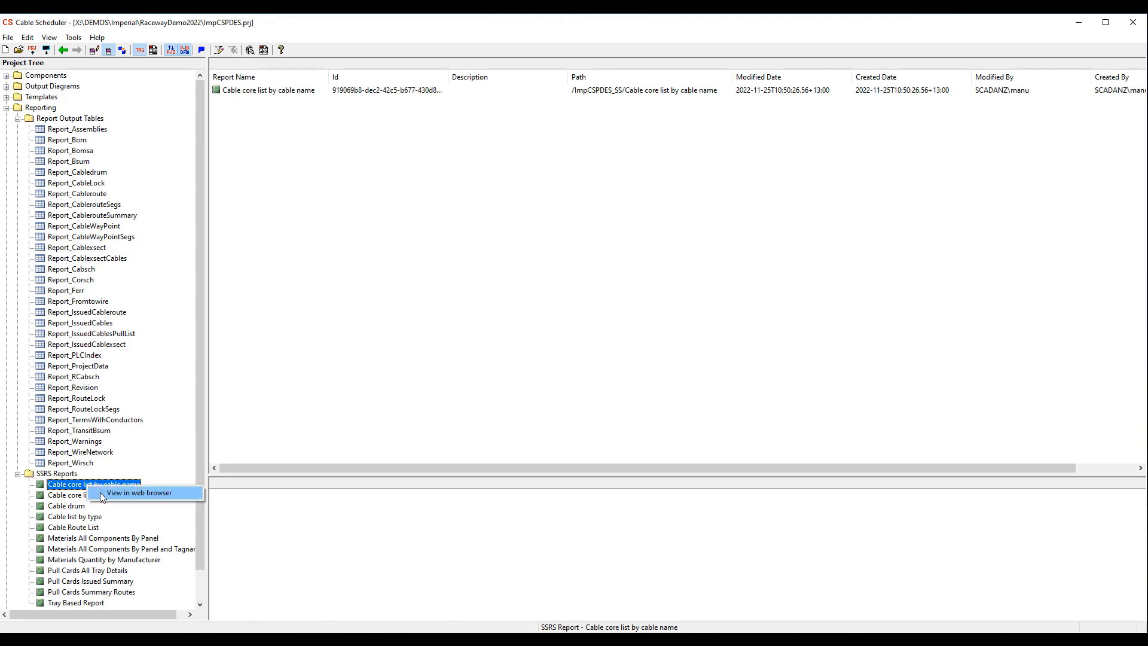
click(139, 492)
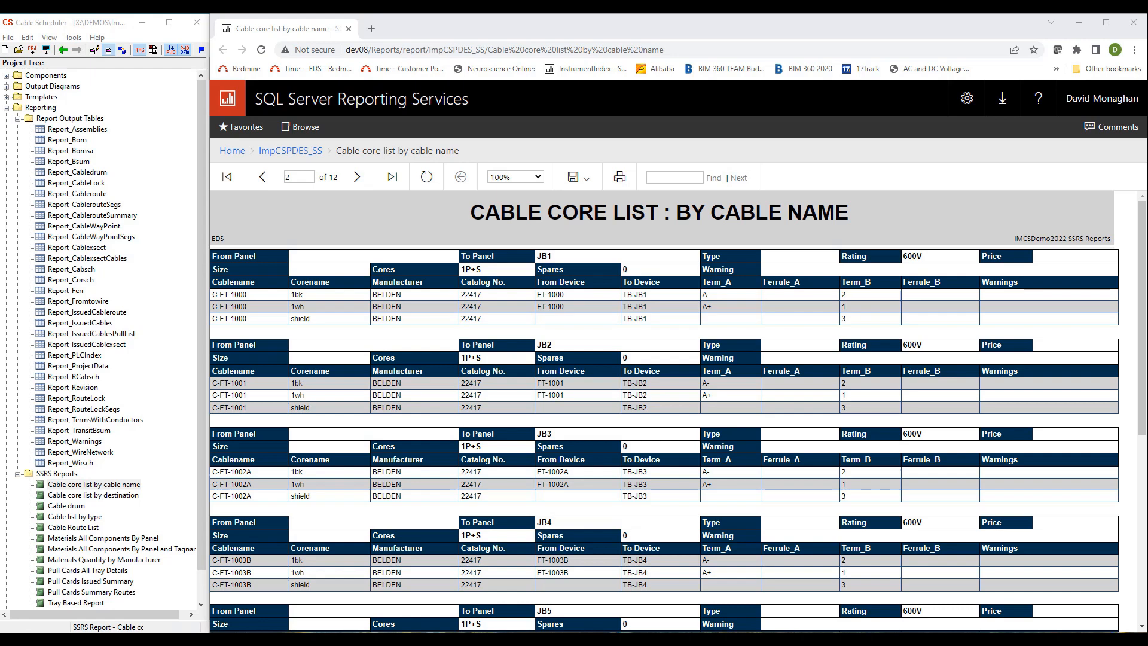
- View the Cable drum SSRS report in the web browser and examine its drum table with wastage, conductors and lengths
click(105, 485)
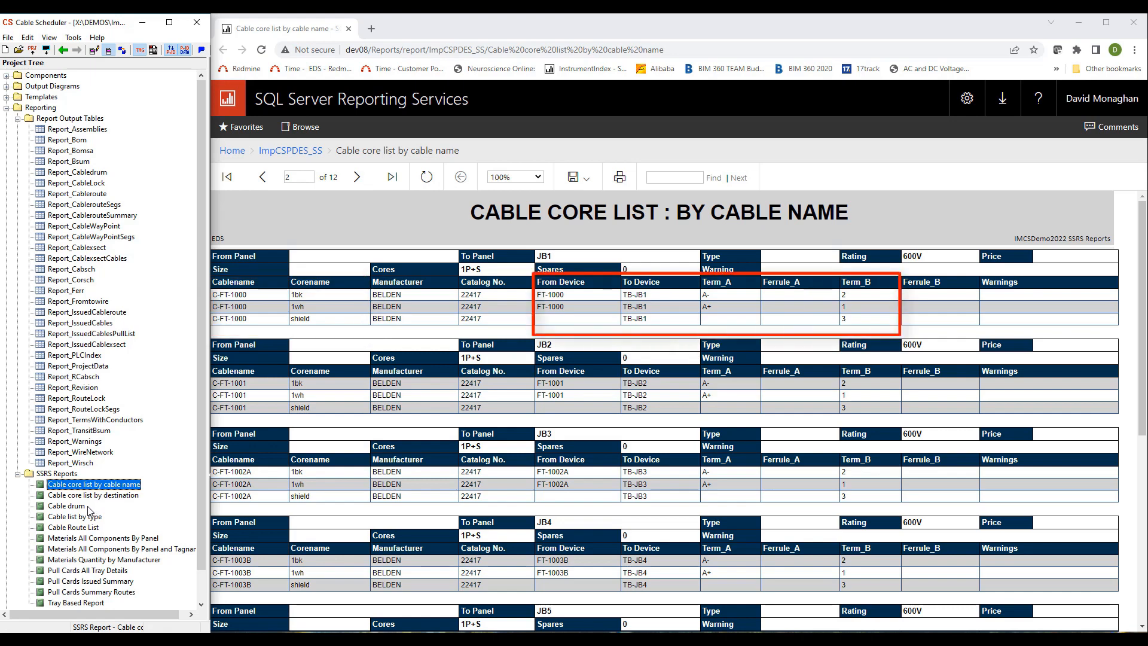
click(83, 506)
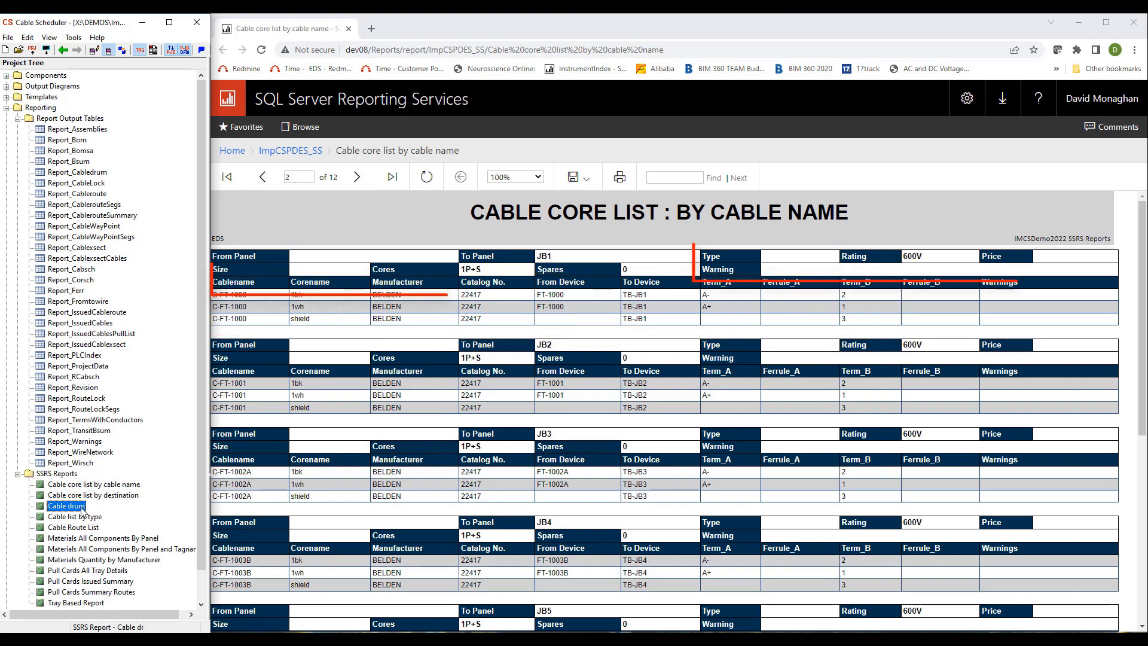
right_click(82, 510)
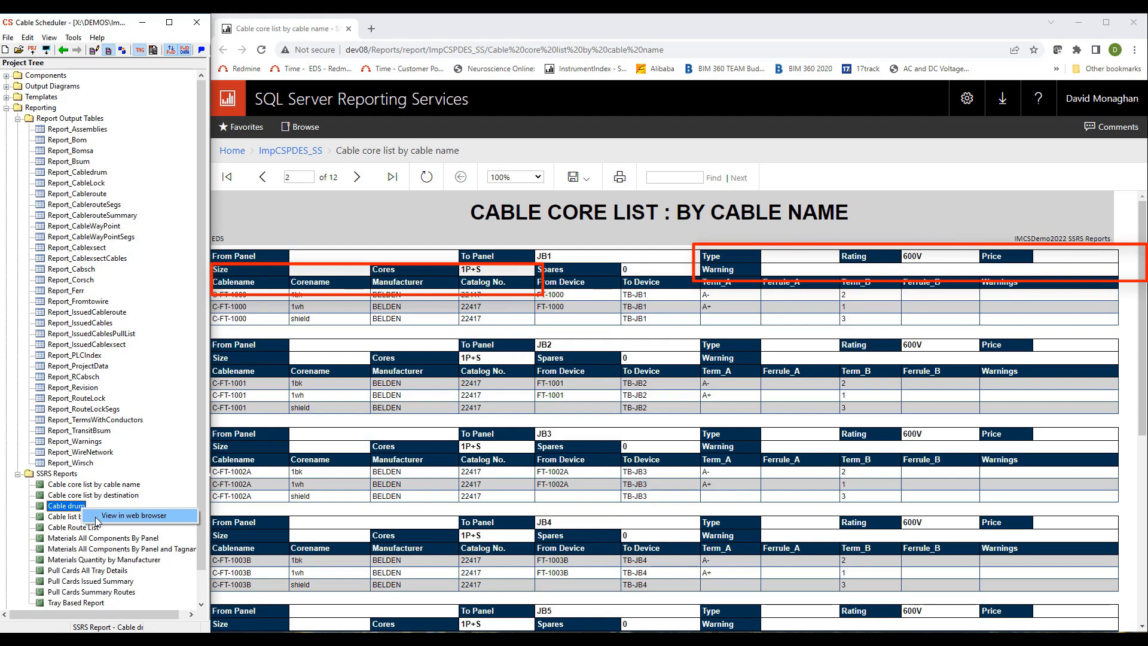
click(98, 517)
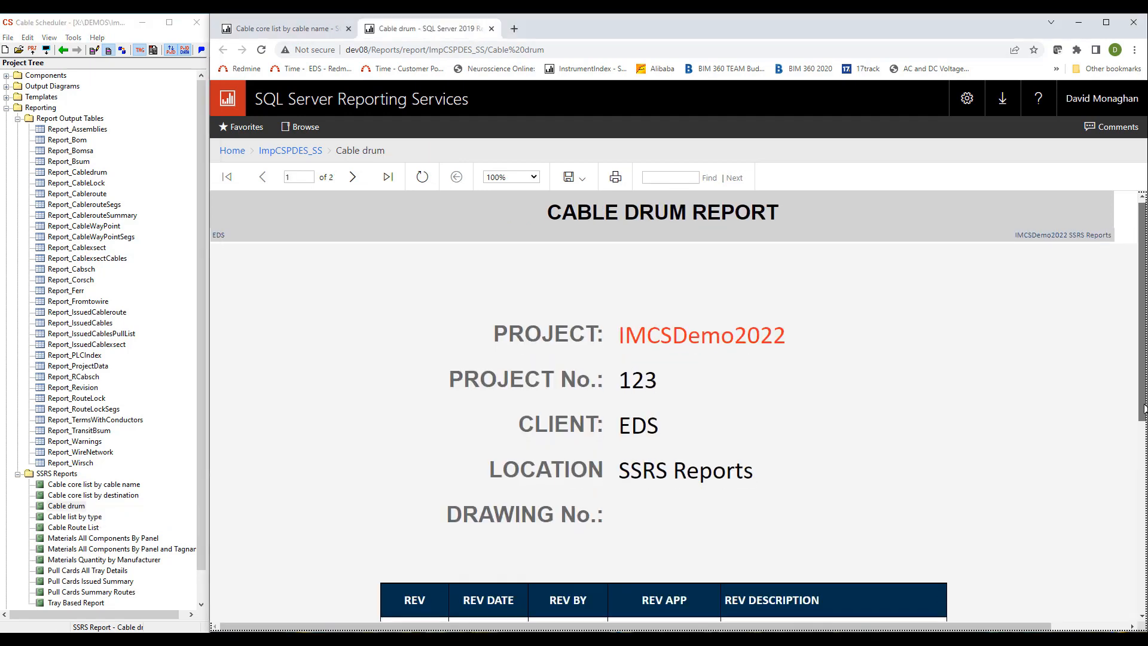
scroll(1144, 407, down, 3)
scroll(679, 406, down, 4)
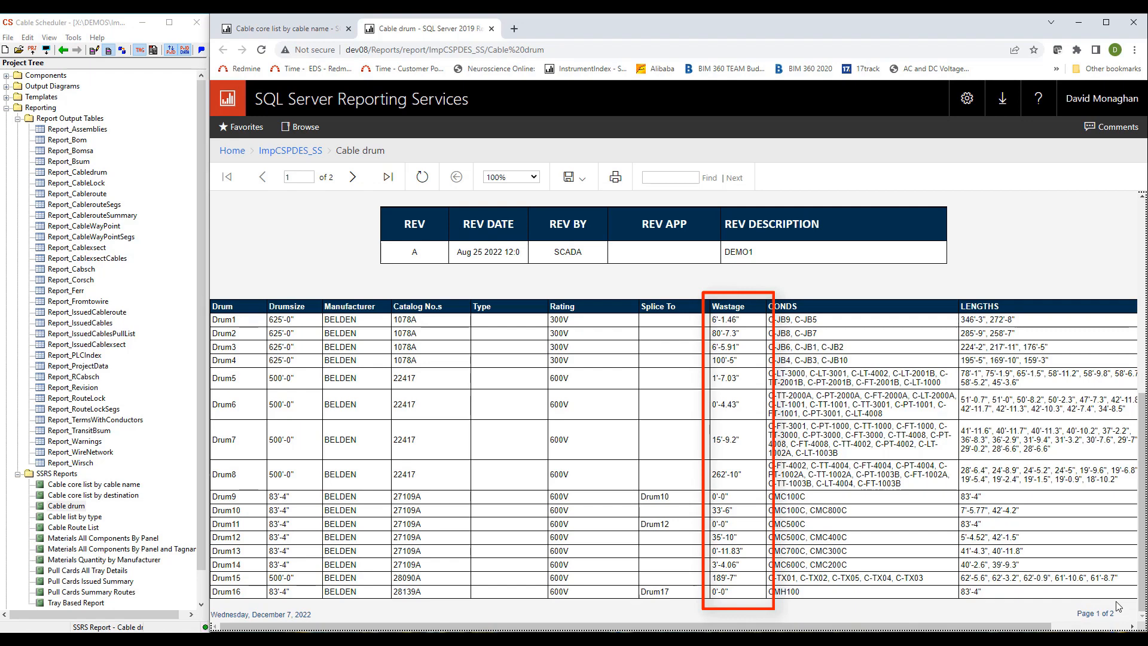
- View the "Cable list by type" SSRS report in the web browser and go to page 2
click(80, 509)
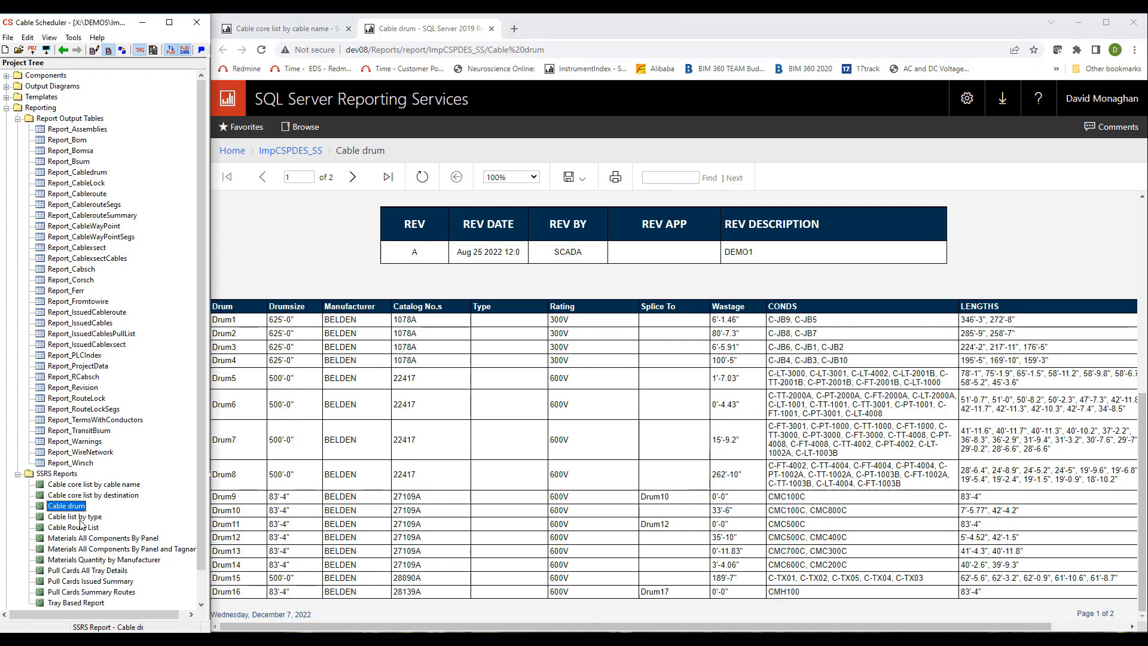
click(80, 518)
right_click(82, 522)
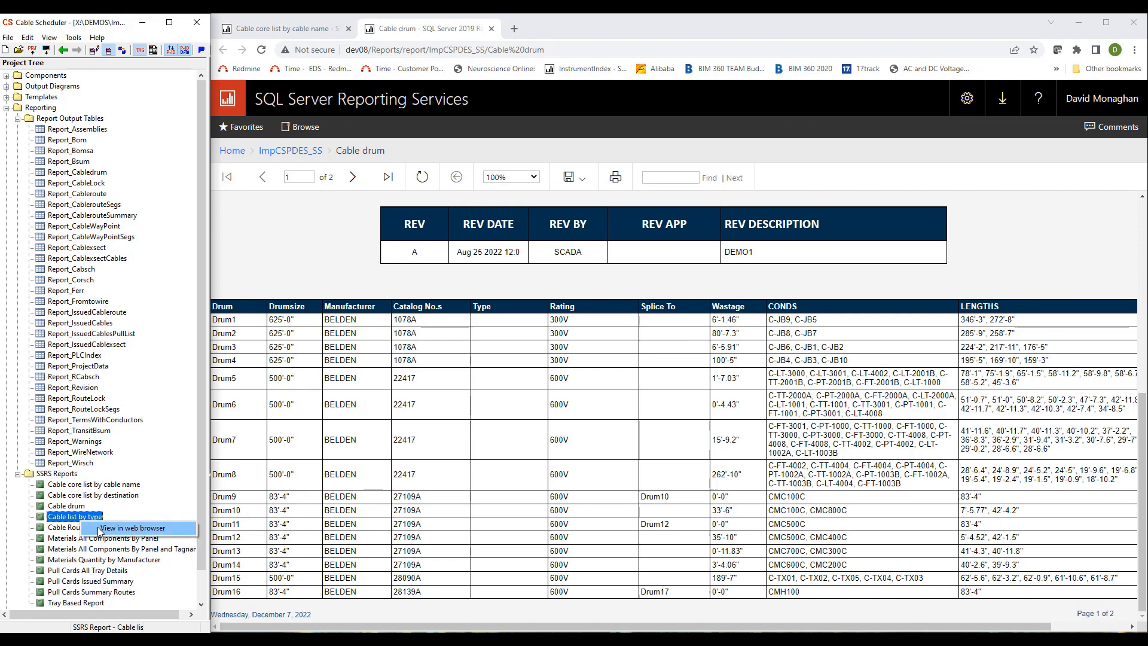
click(109, 528)
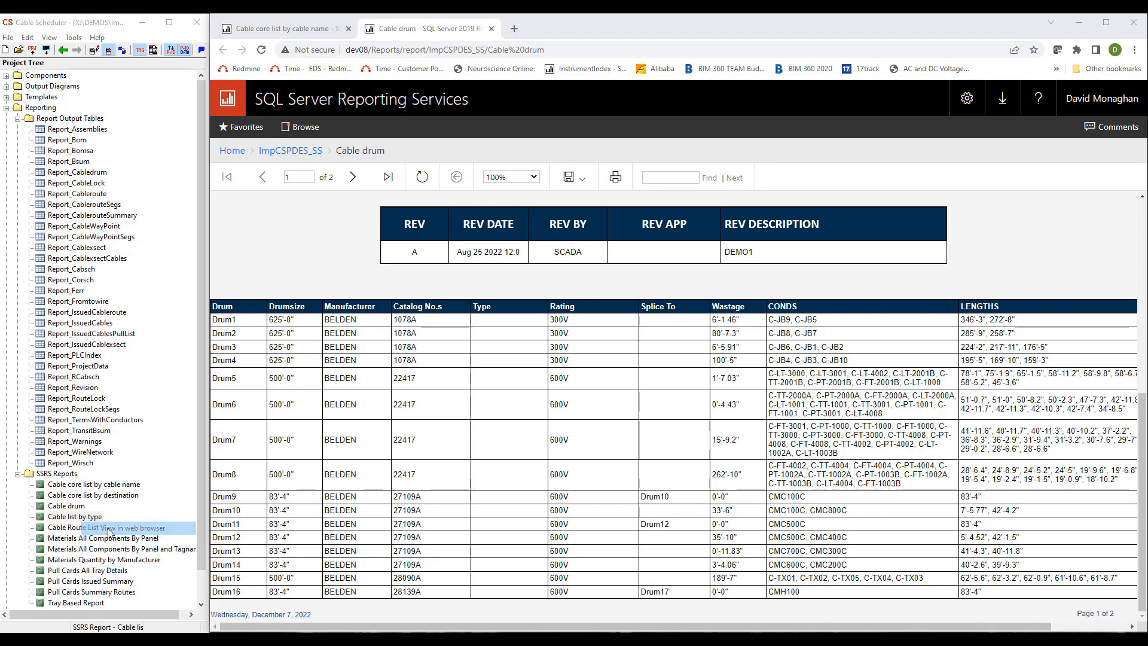
click(359, 178)
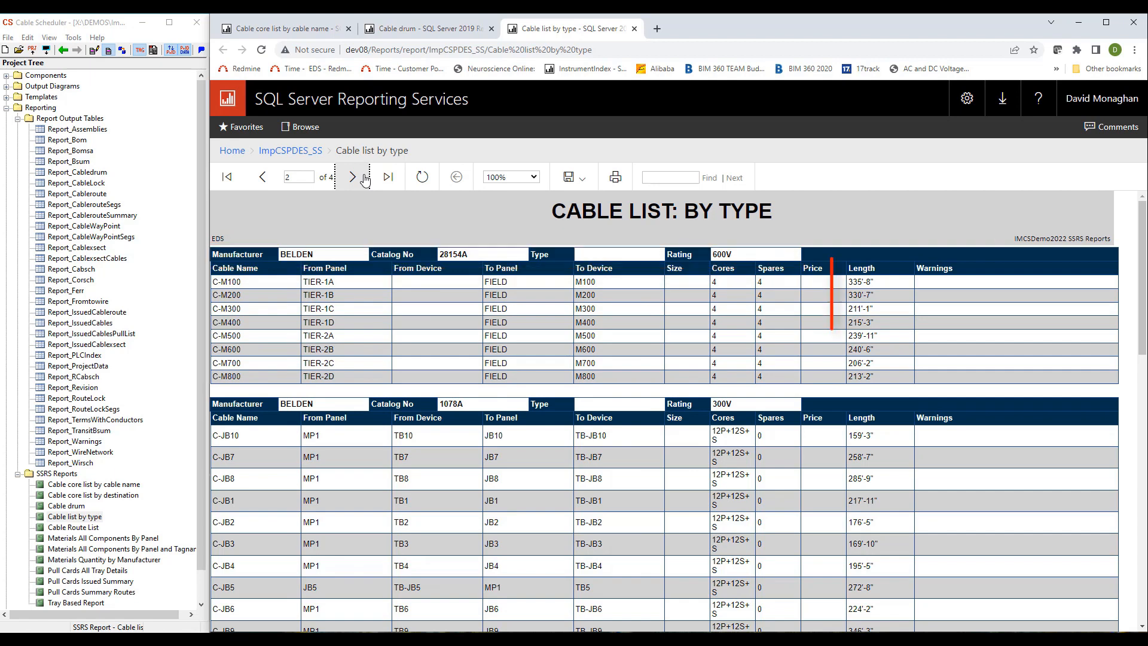
- View the "Materials Quantity by Manufacturer" SSRS report in the web browser and go to page 2
click(85, 517)
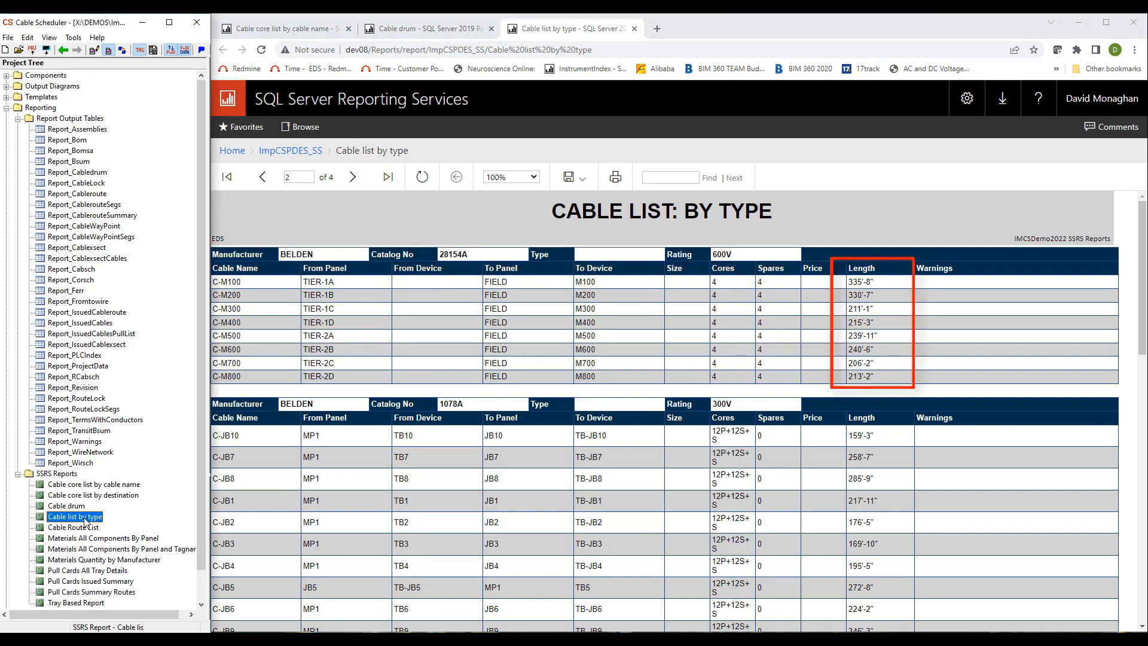
click(82, 560)
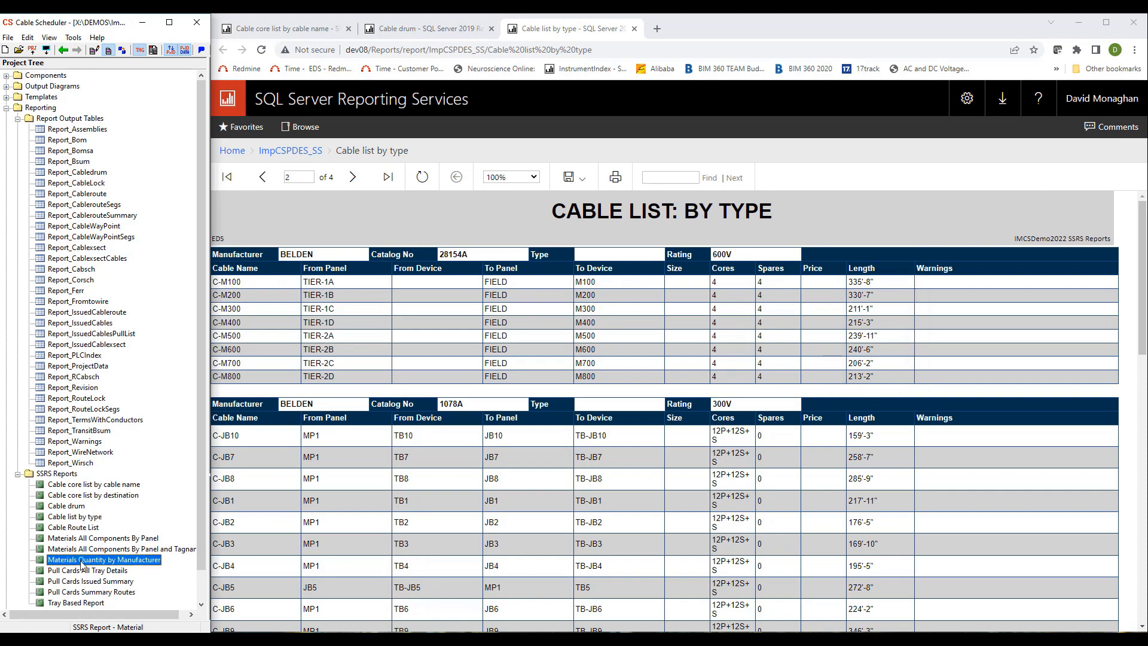
right_click(82, 562)
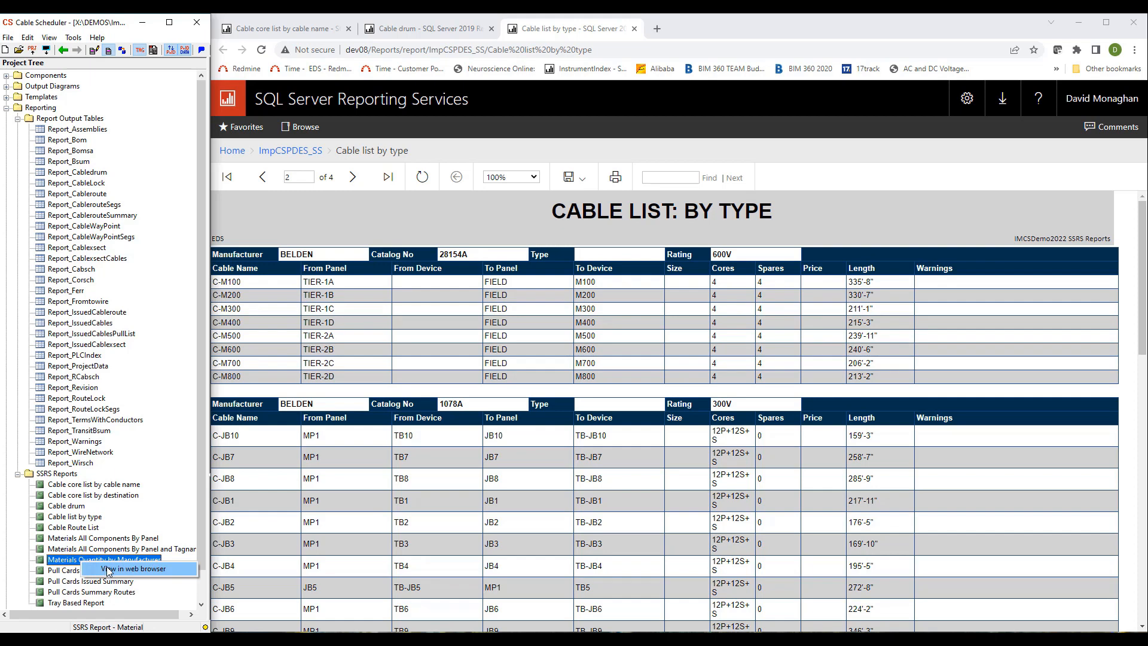
click(109, 568)
click(358, 177)
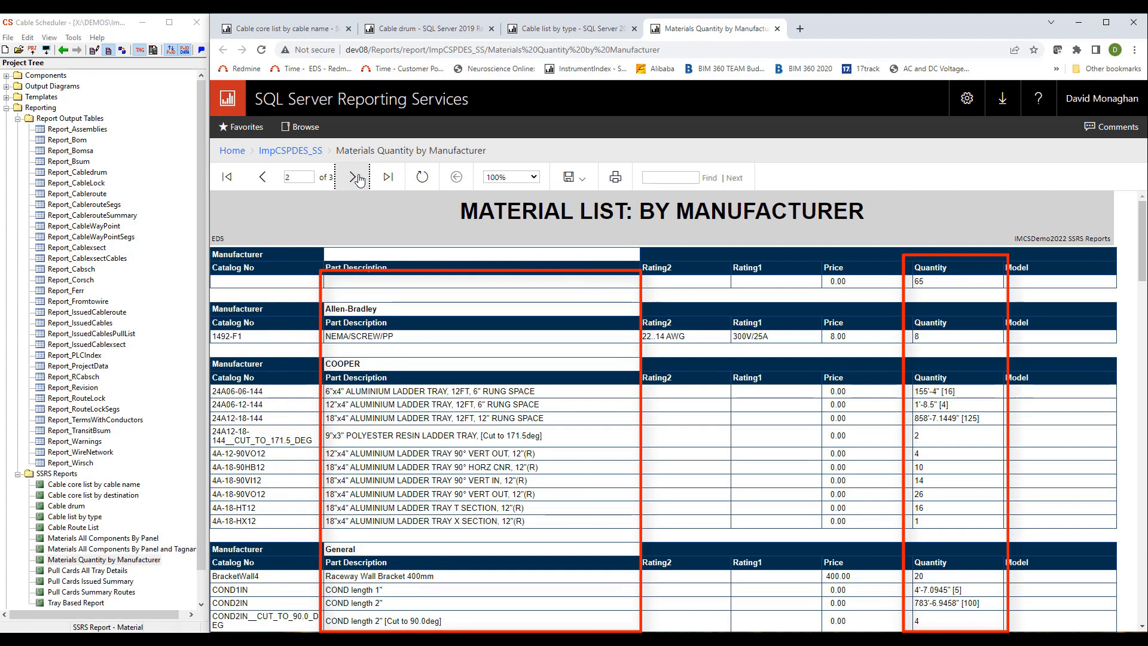
- View the "Pull Cards All Tray Details" SSRS report in the web browser and examine the cable routes on page 2
click(90, 560)
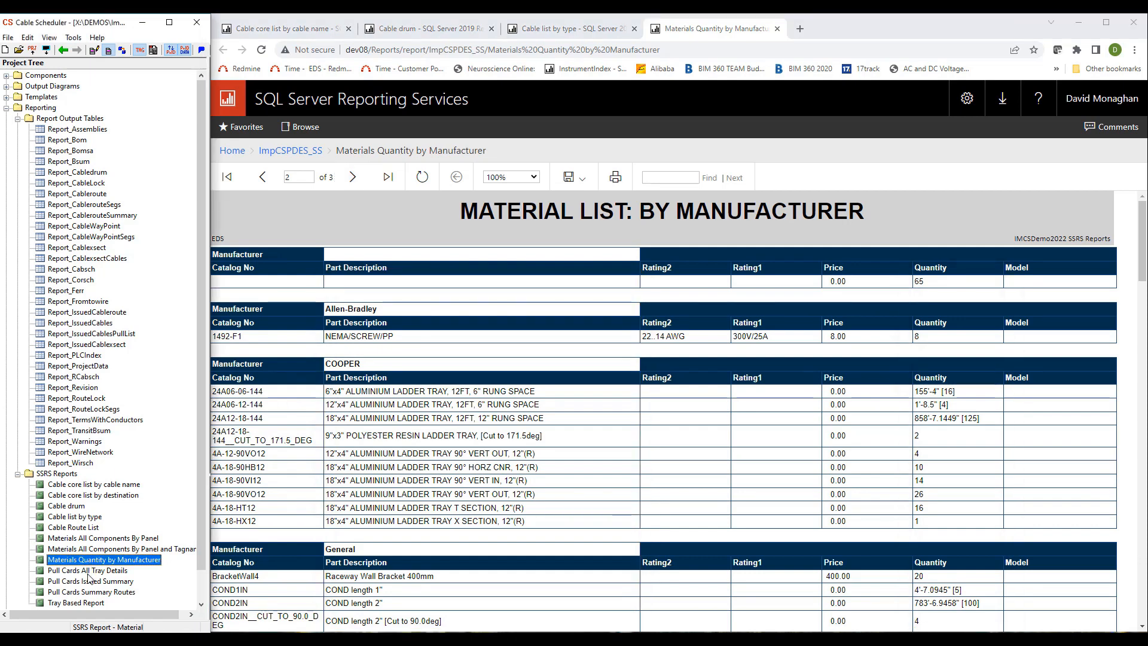
click(88, 573)
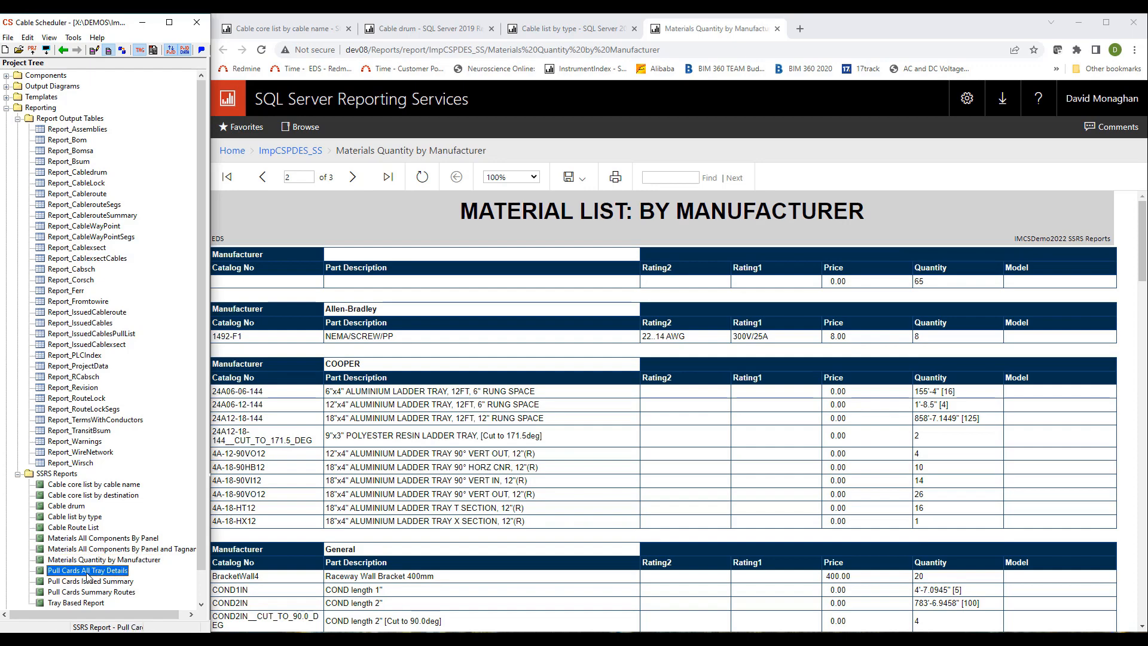
right_click(88, 572)
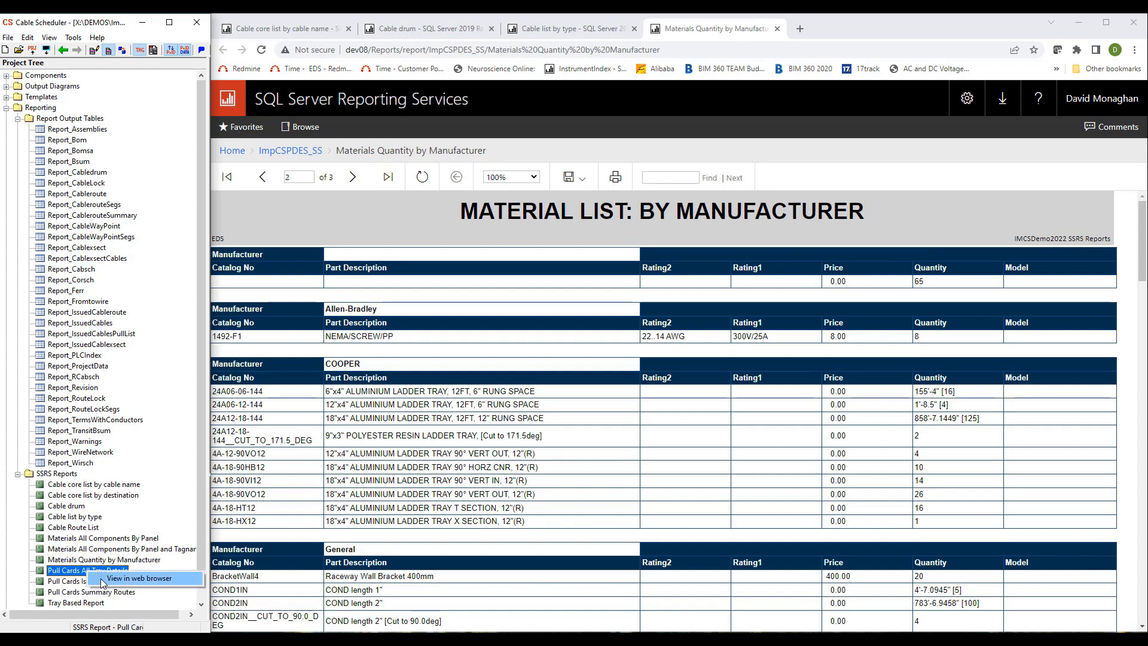
click(138, 578)
click(359, 177)
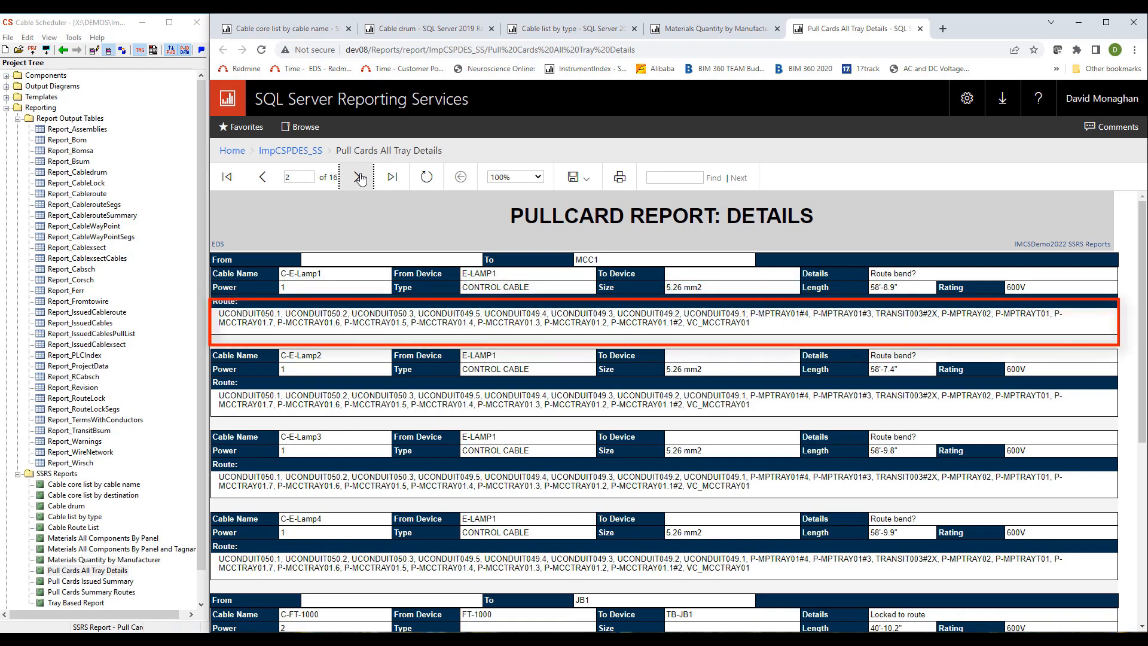
click(87, 572)
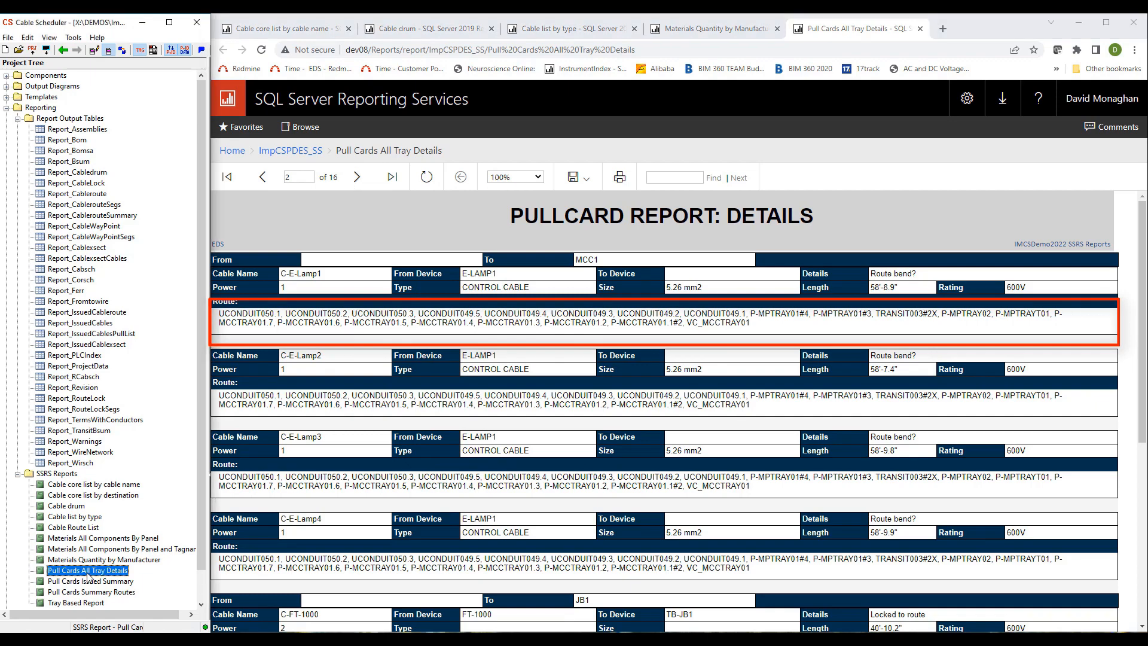